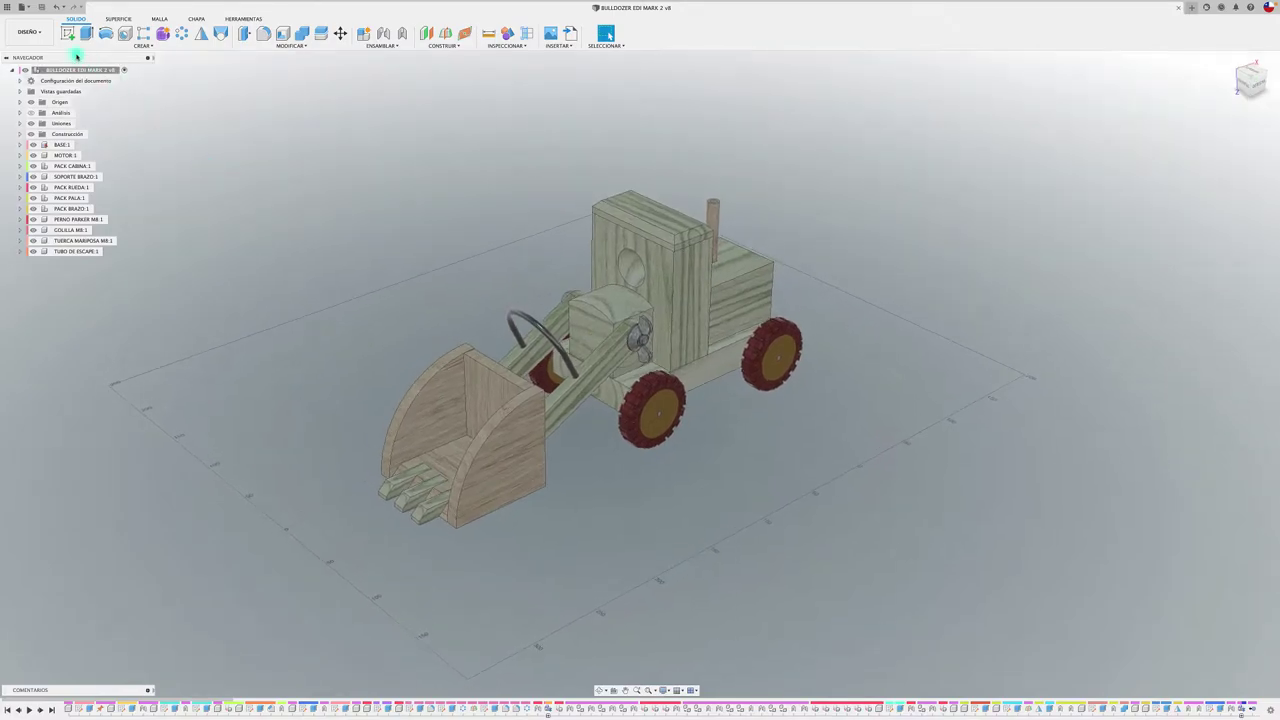
- Switch to the ANIMACIÓN workspace to see the bulldozer's exploded storyboard and timeline
left_click(28, 31)
mouse_move(27, 101)
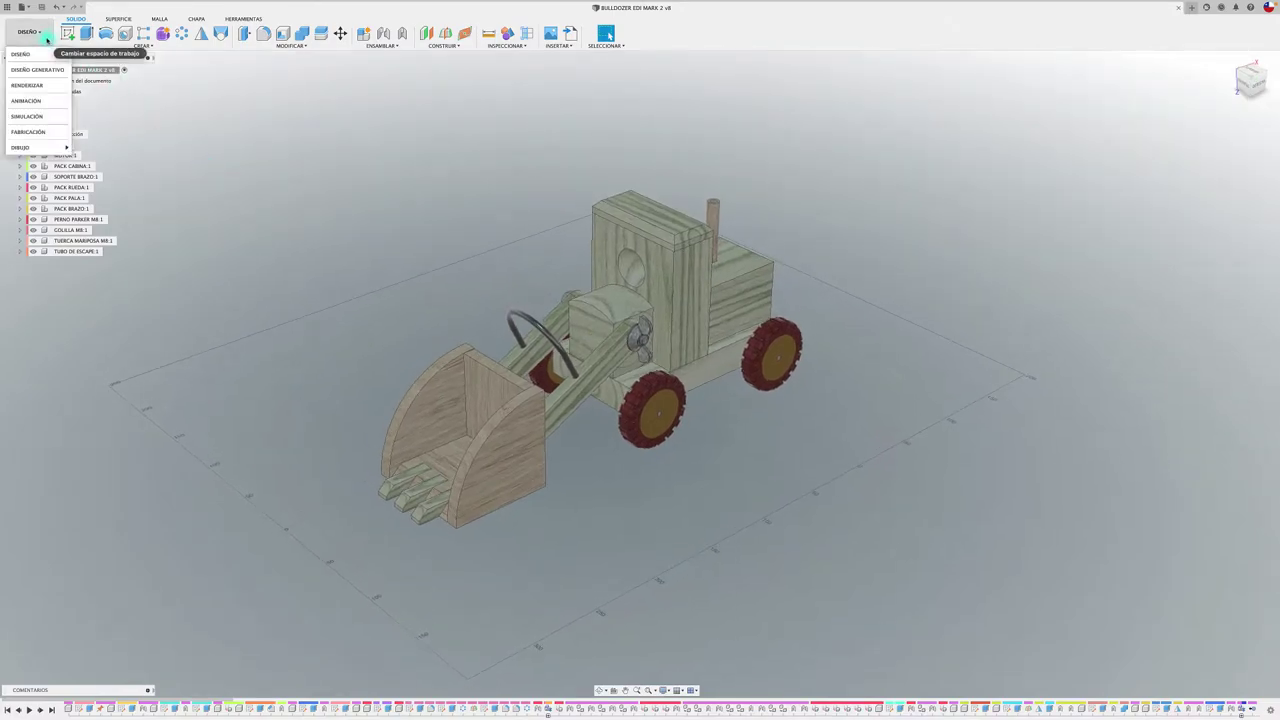
left_click(40, 102)
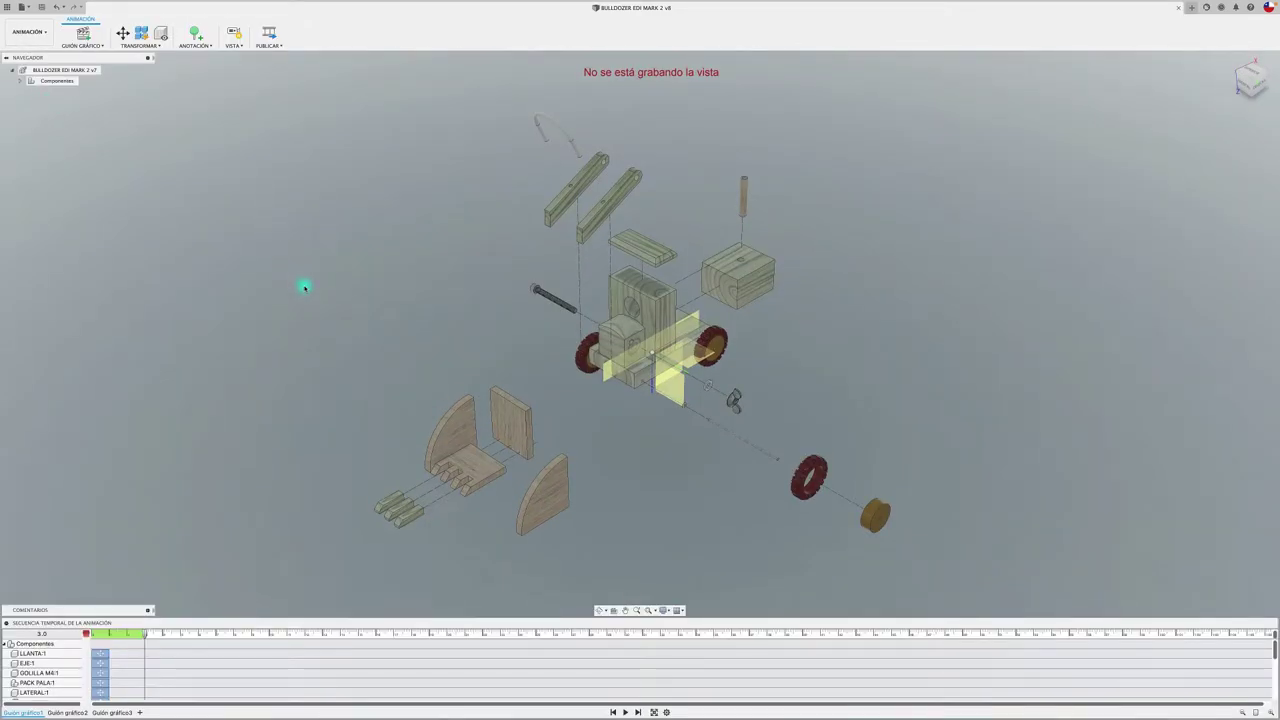
- Preview the Guion gráfico2 and Guion gráfico3 storyboards, then return to the DISEÑO workspace
left_click(66, 712)
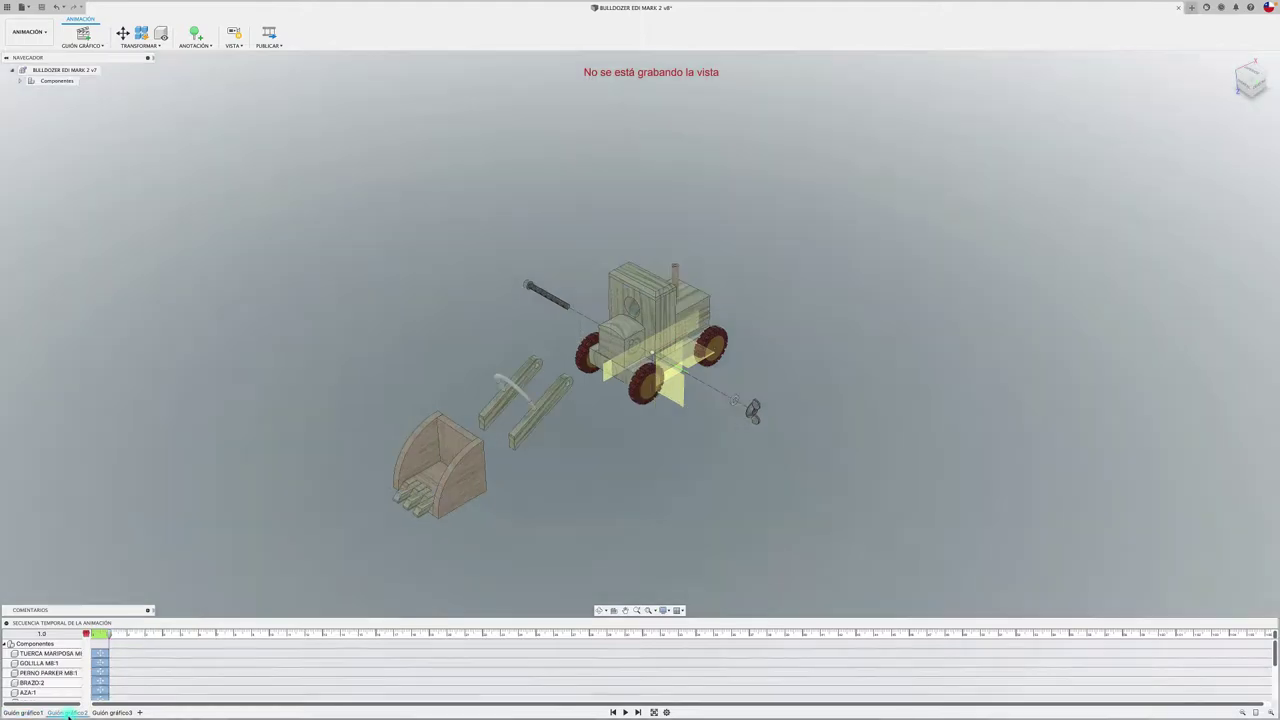
left_click(115, 713)
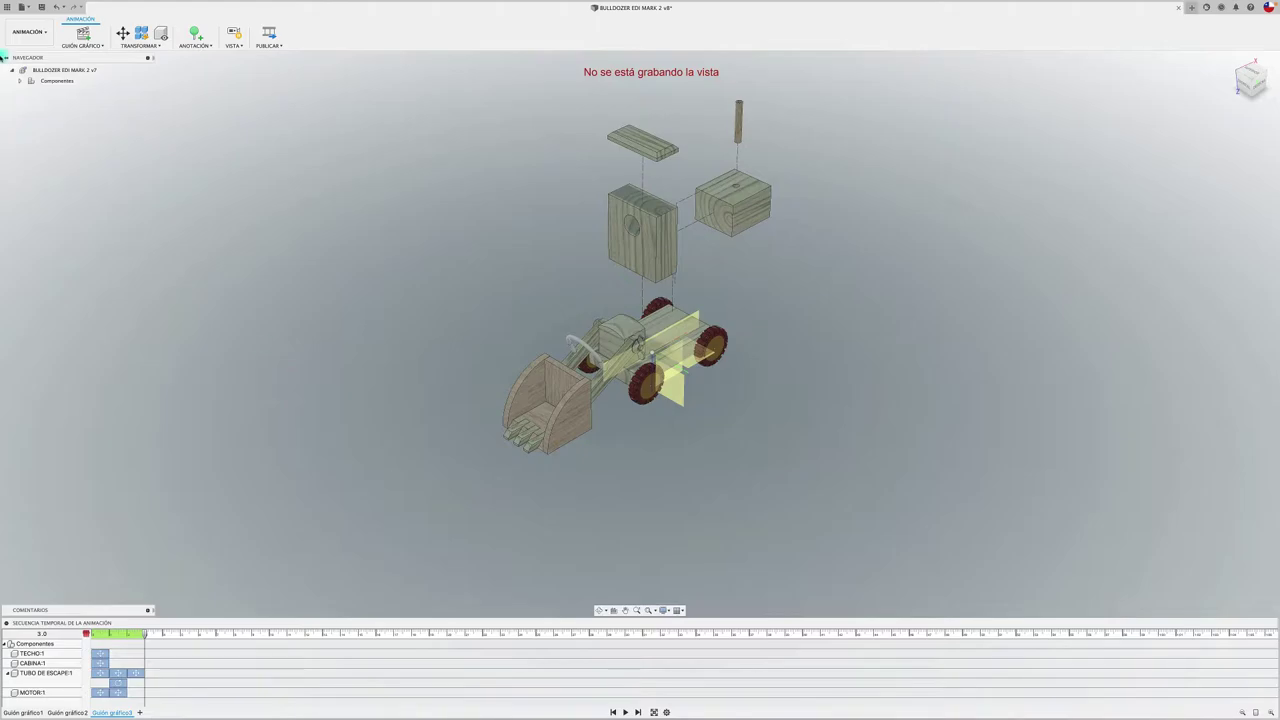
left_click(28, 32)
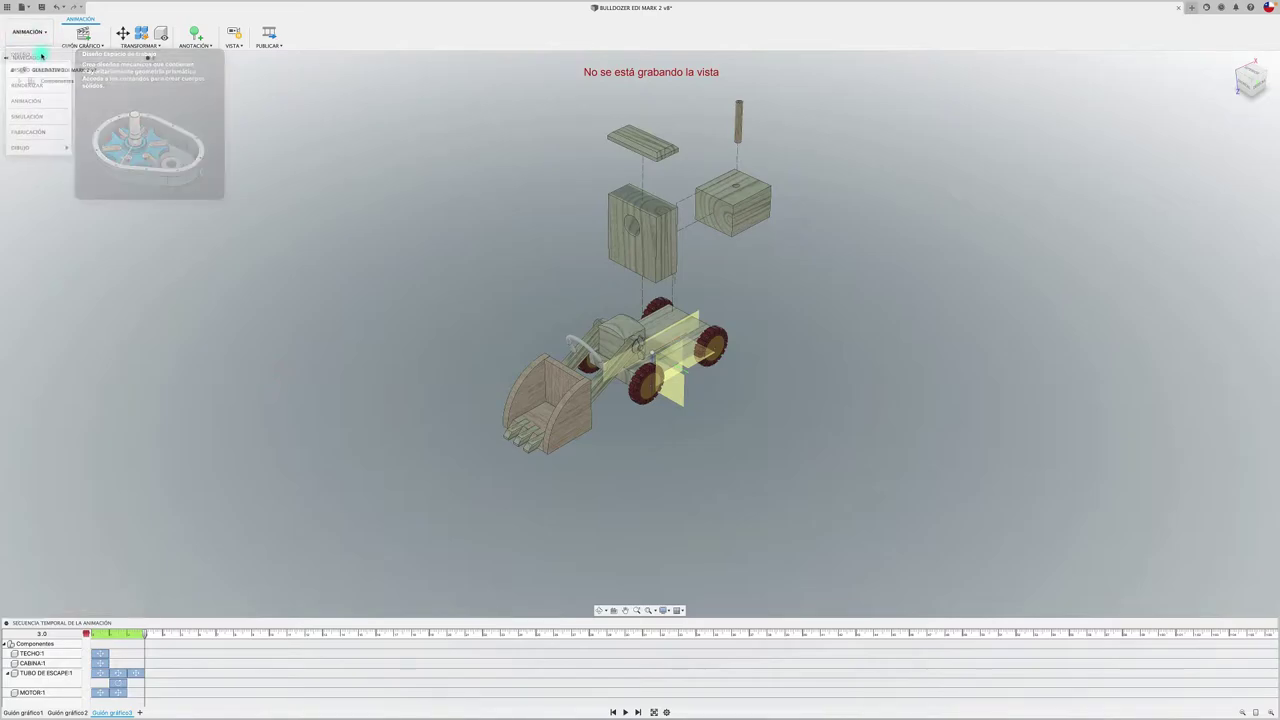
left_click(42, 55)
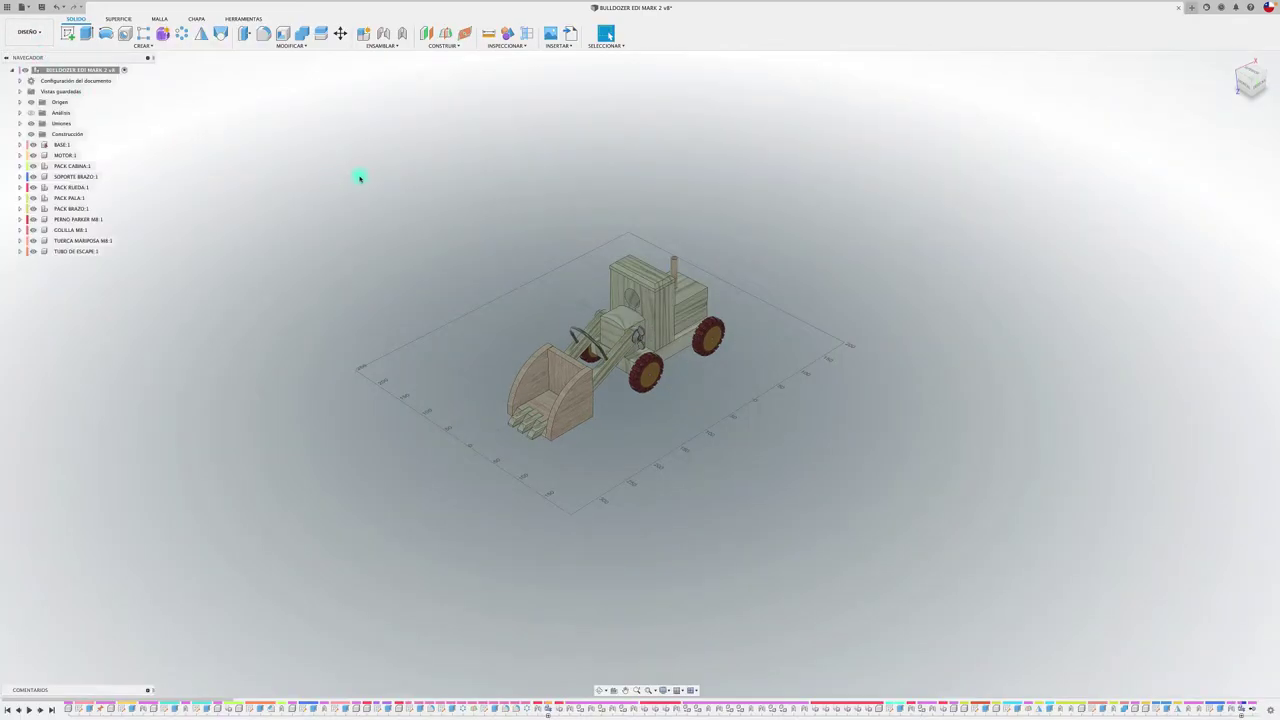
- Create a drawing from the design on an A1 (841 x 594 mm) sheet
left_click(46, 36)
left_click(46, 36)
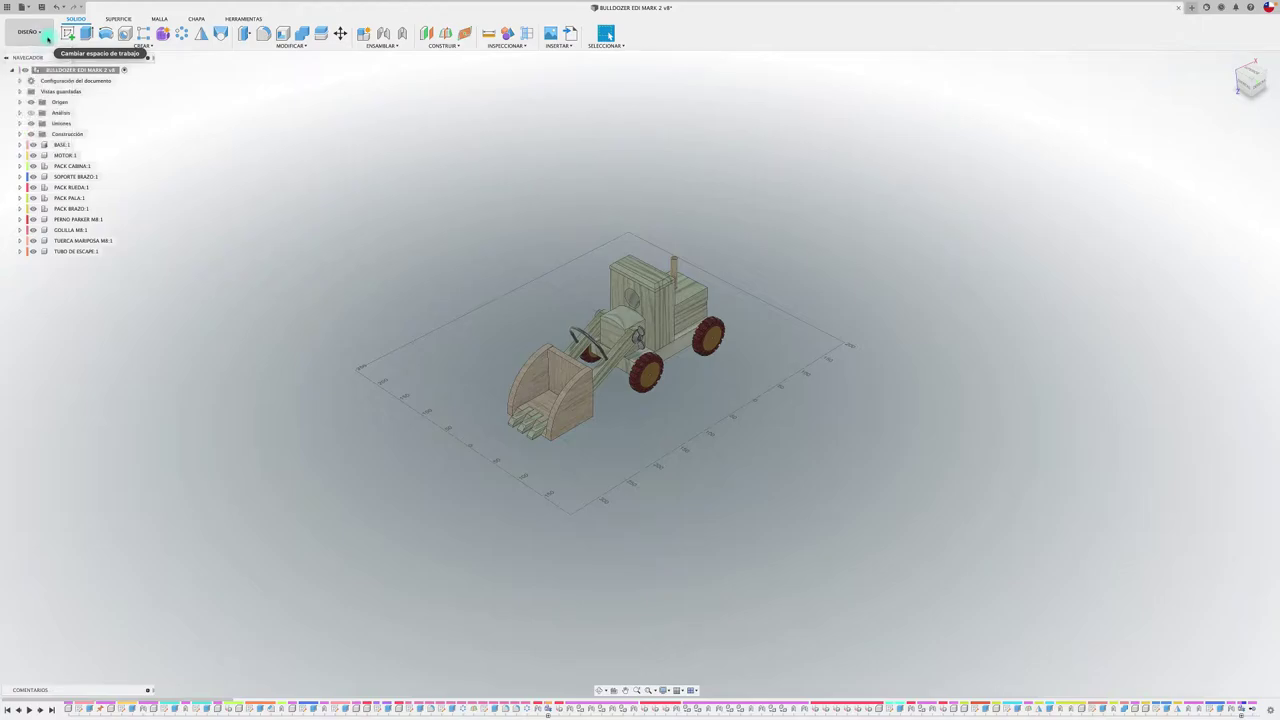
left_click(30, 32)
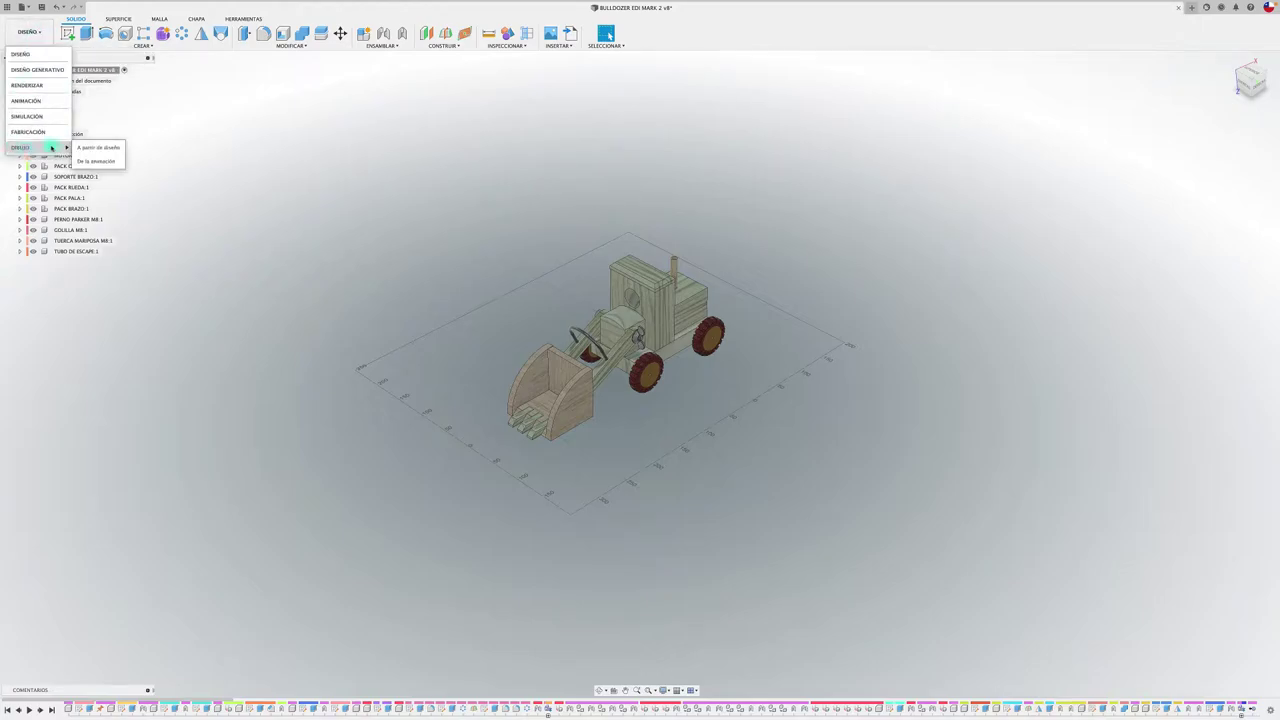
left_click(95, 147)
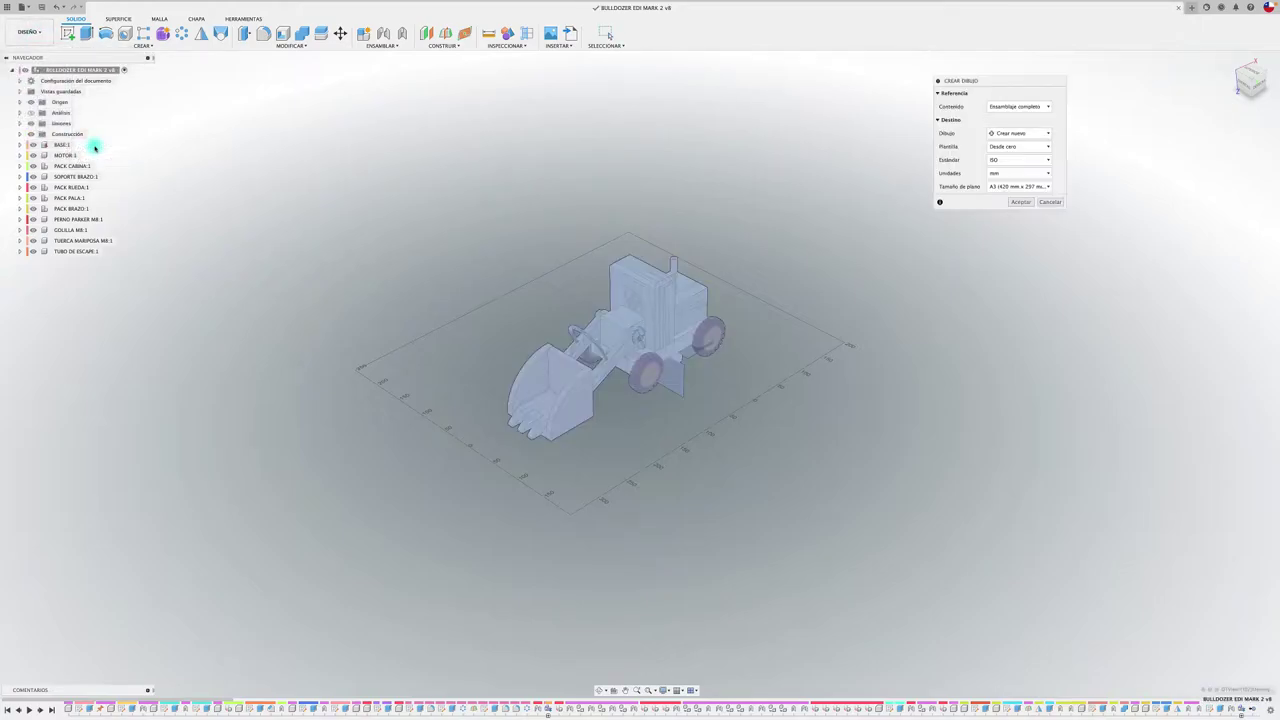
left_click(1018, 186)
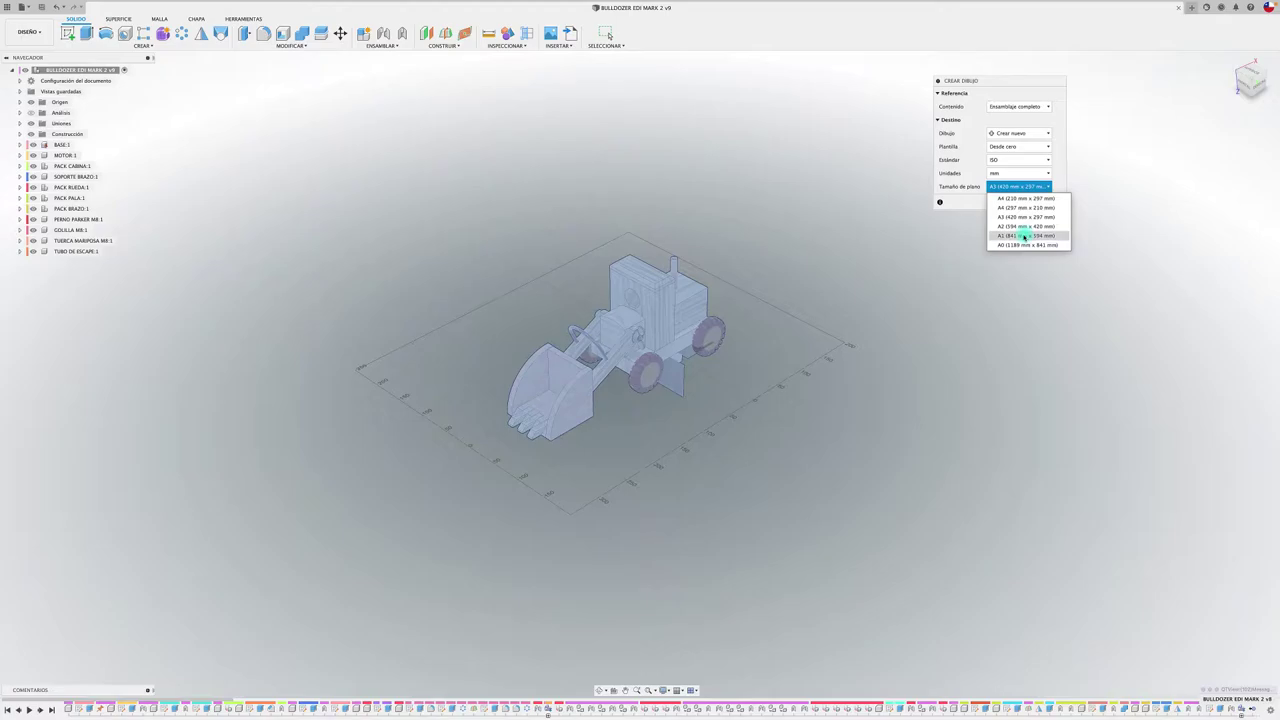
left_click(1024, 236)
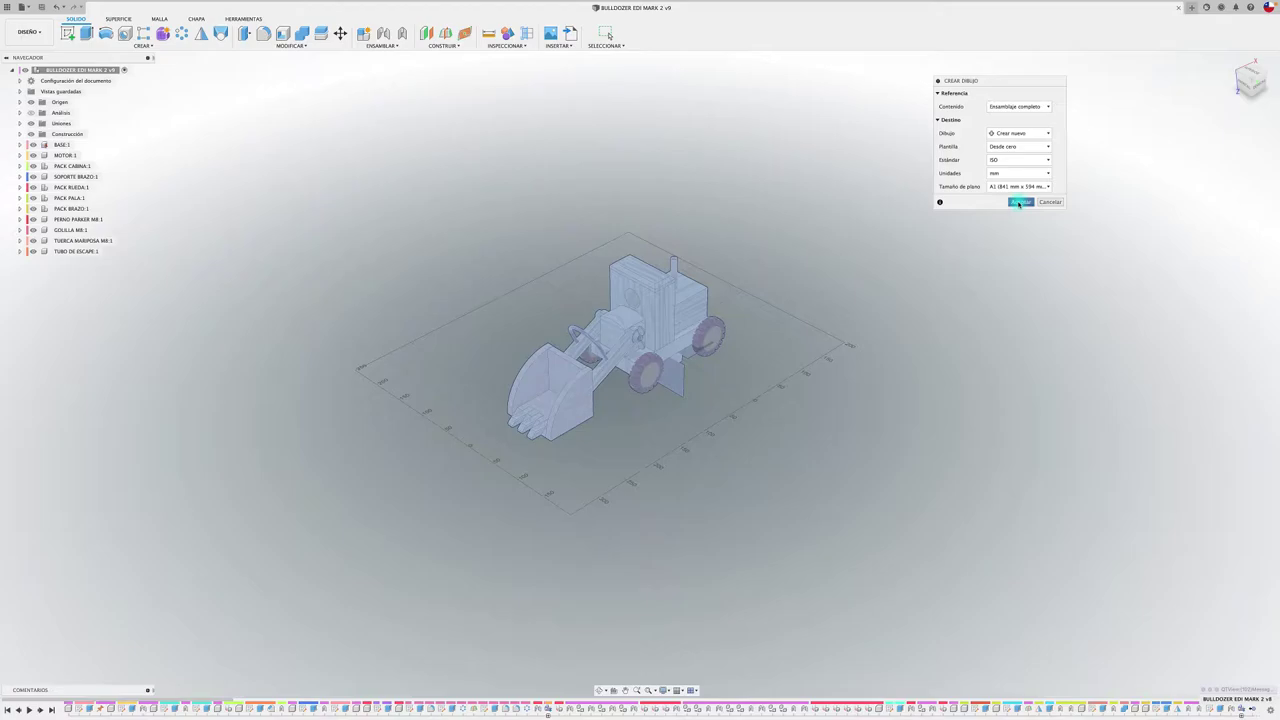
left_click(1019, 203)
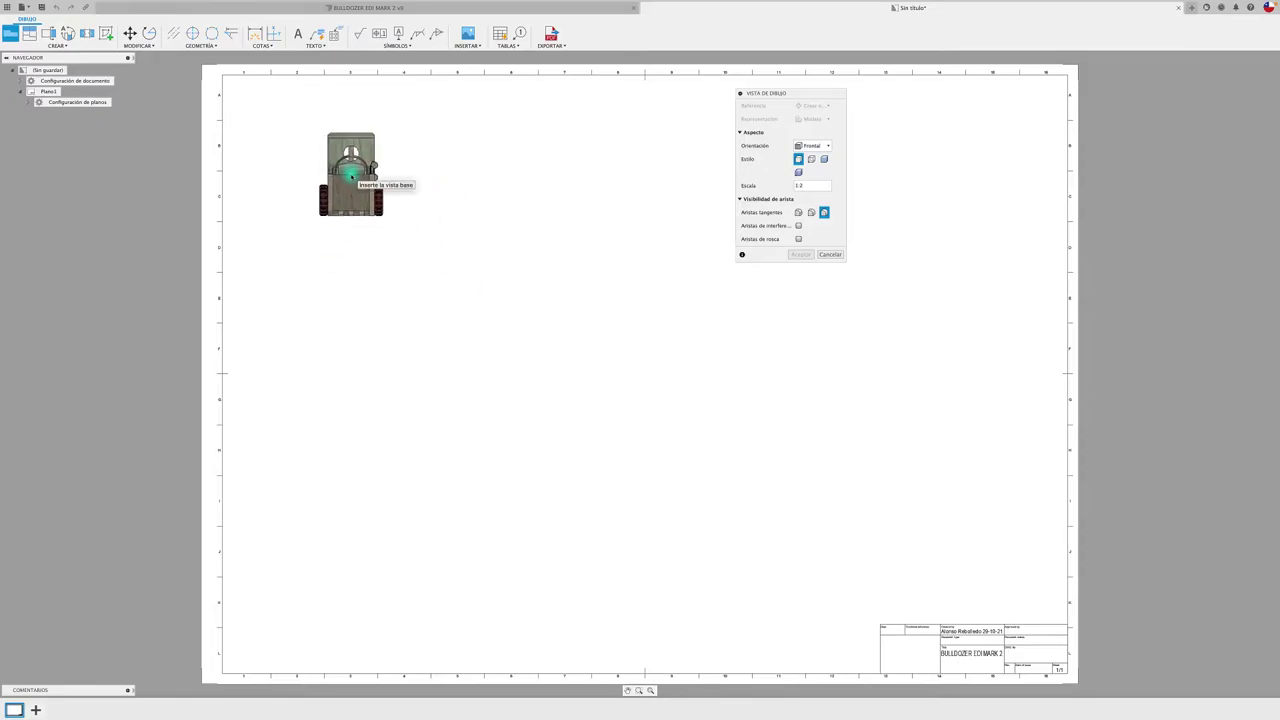
- Place a DERECHA base view top-left, showing tangent and interference edges
left_click(828, 147)
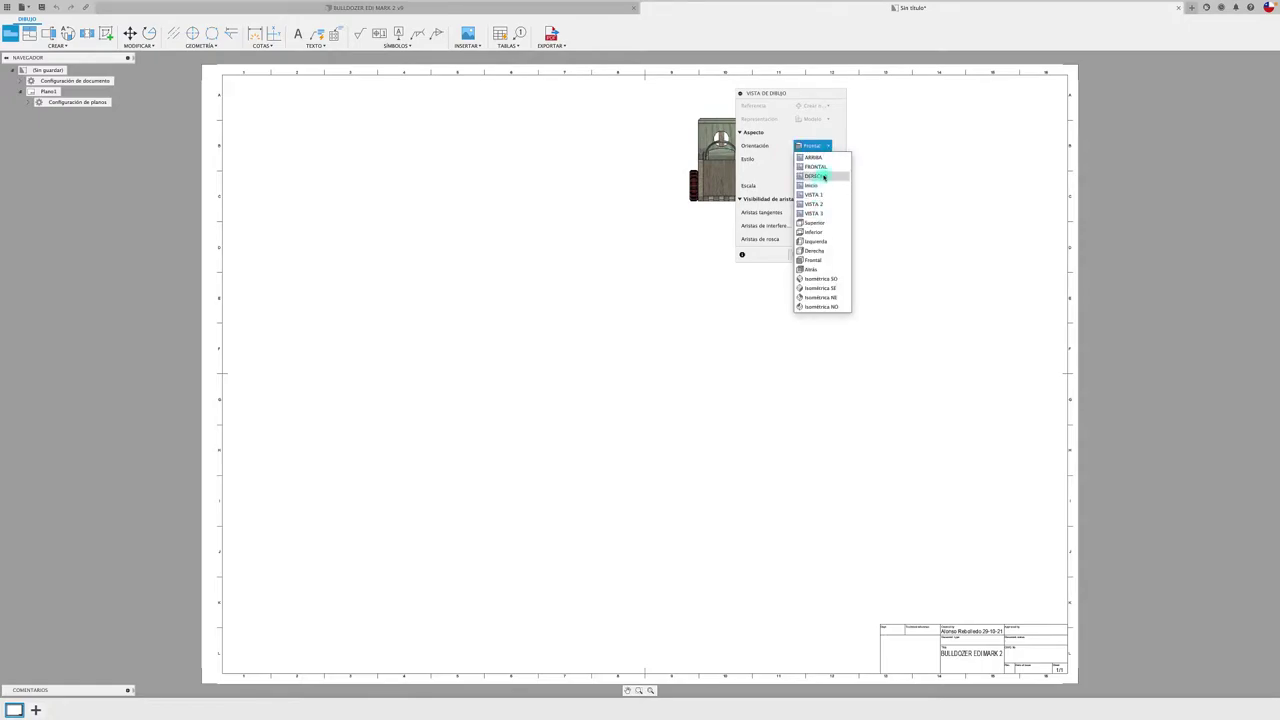
left_click(823, 177)
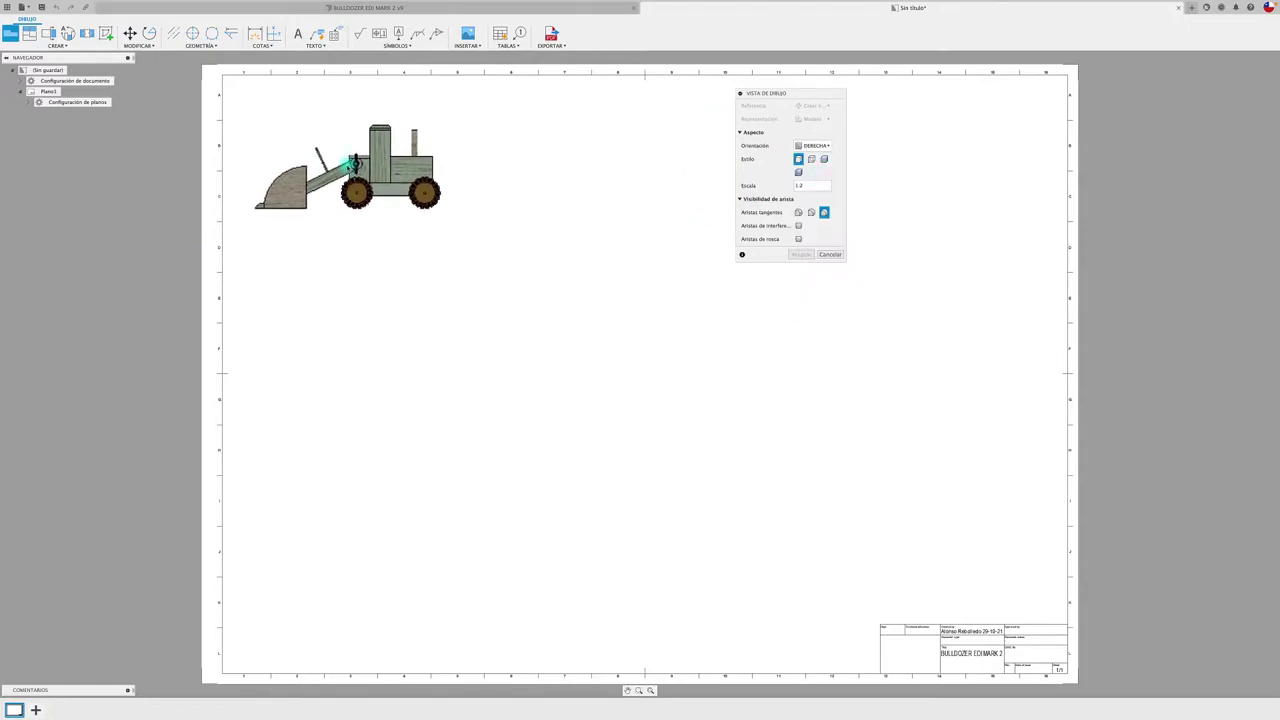
left_click(350, 148)
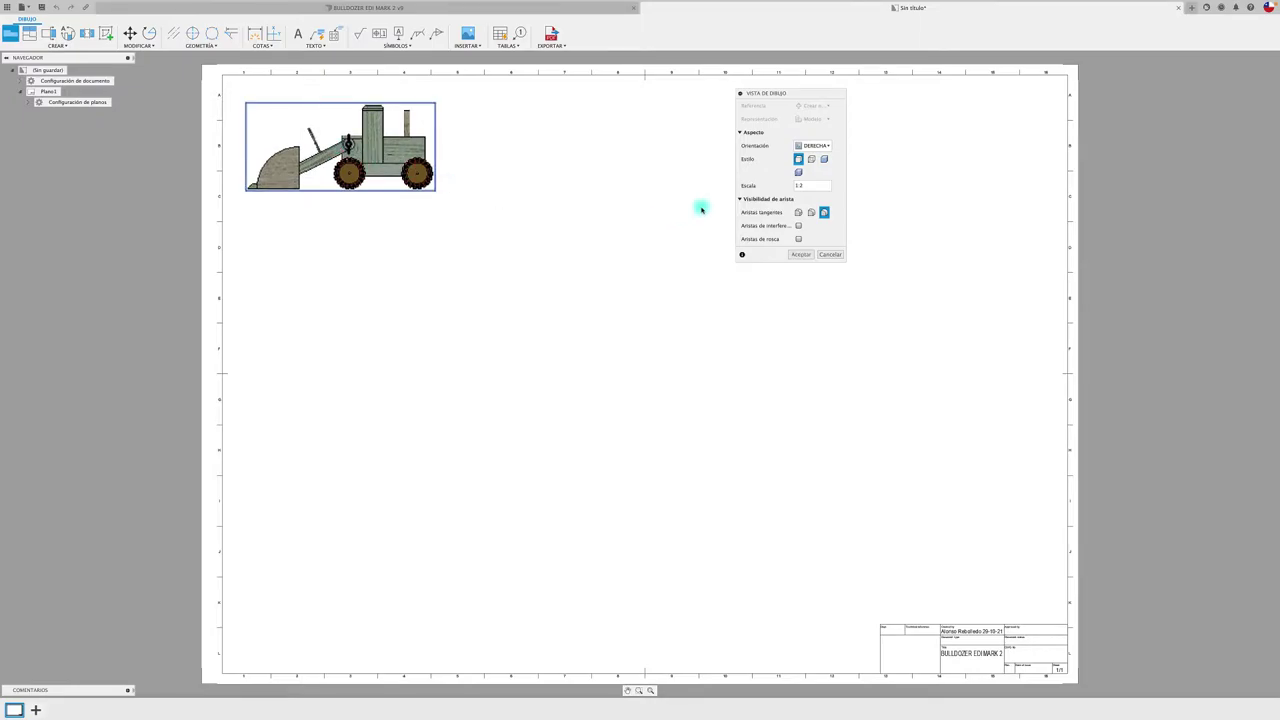
left_click(798, 212)
left_click(799, 226)
left_click(801, 255)
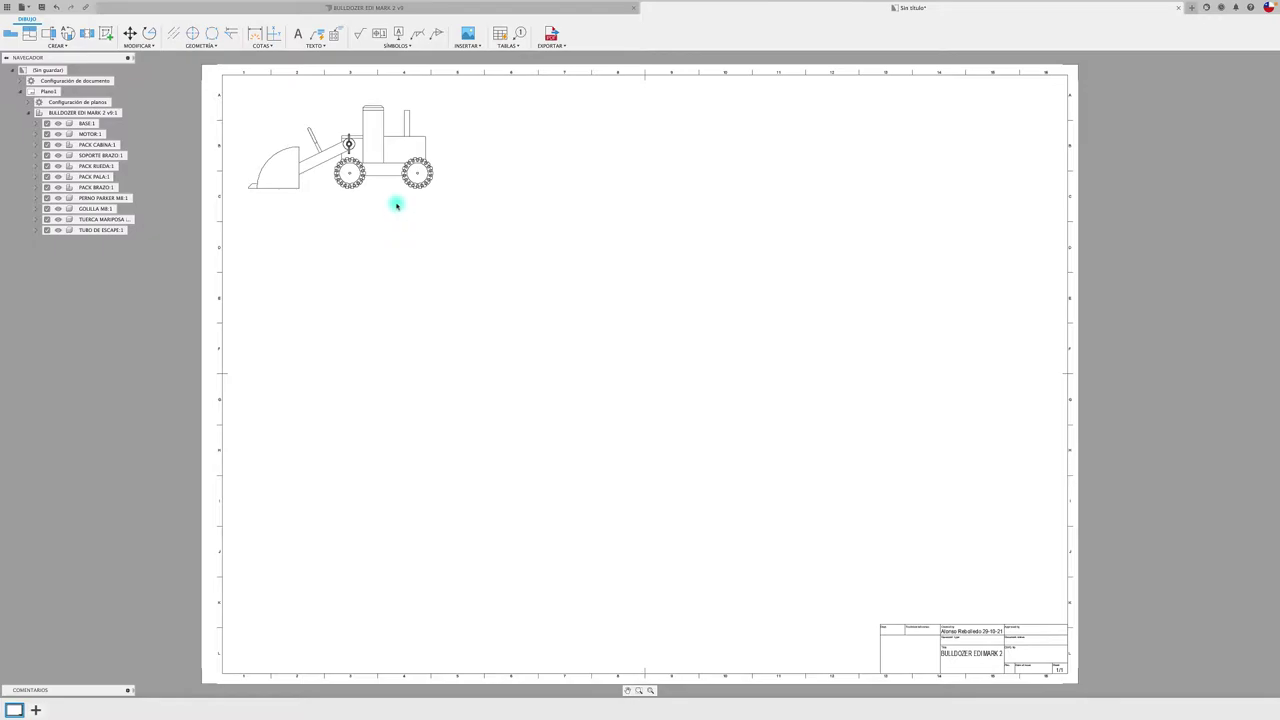
- Project a front view to the right of the side view
middle_click_drag(394, 203, 449, 249)
scroll(449, 246, "down", 4)
scroll(447, 243, "up", 1)
scroll(447, 243, "up", 2)
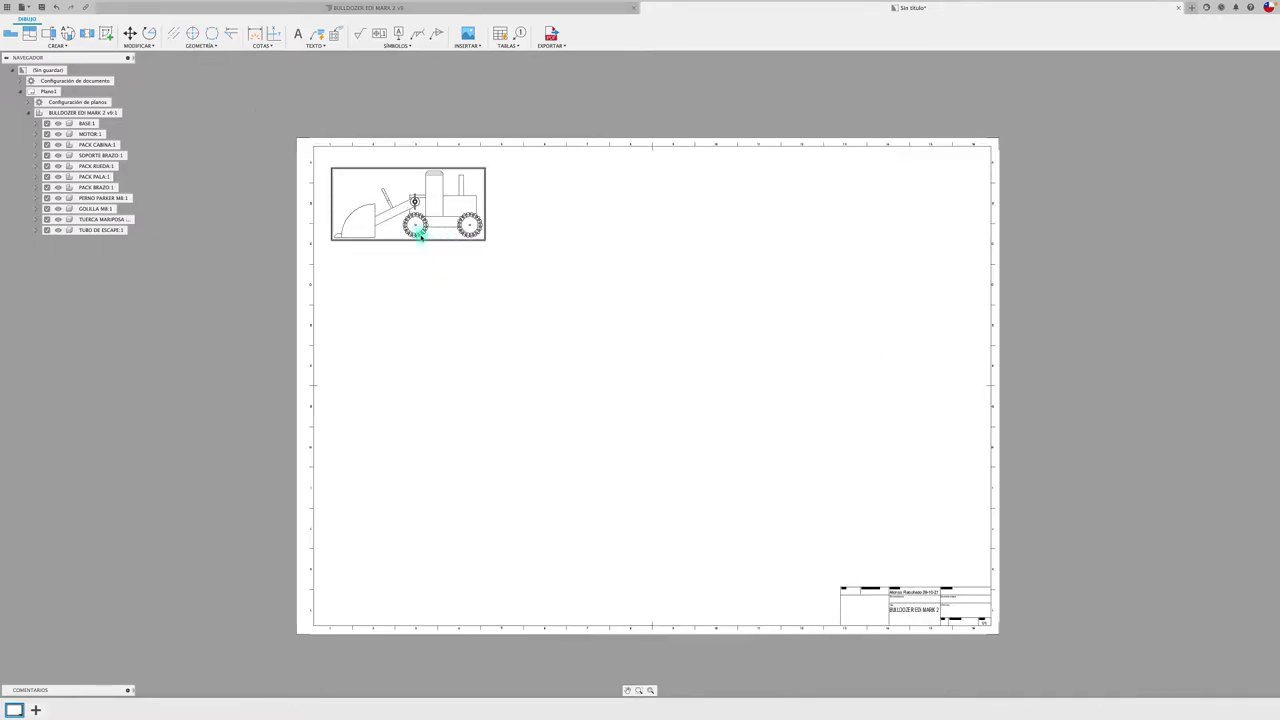
scroll(420, 234, "up", 3)
middle_click_drag(432, 246, 434, 254)
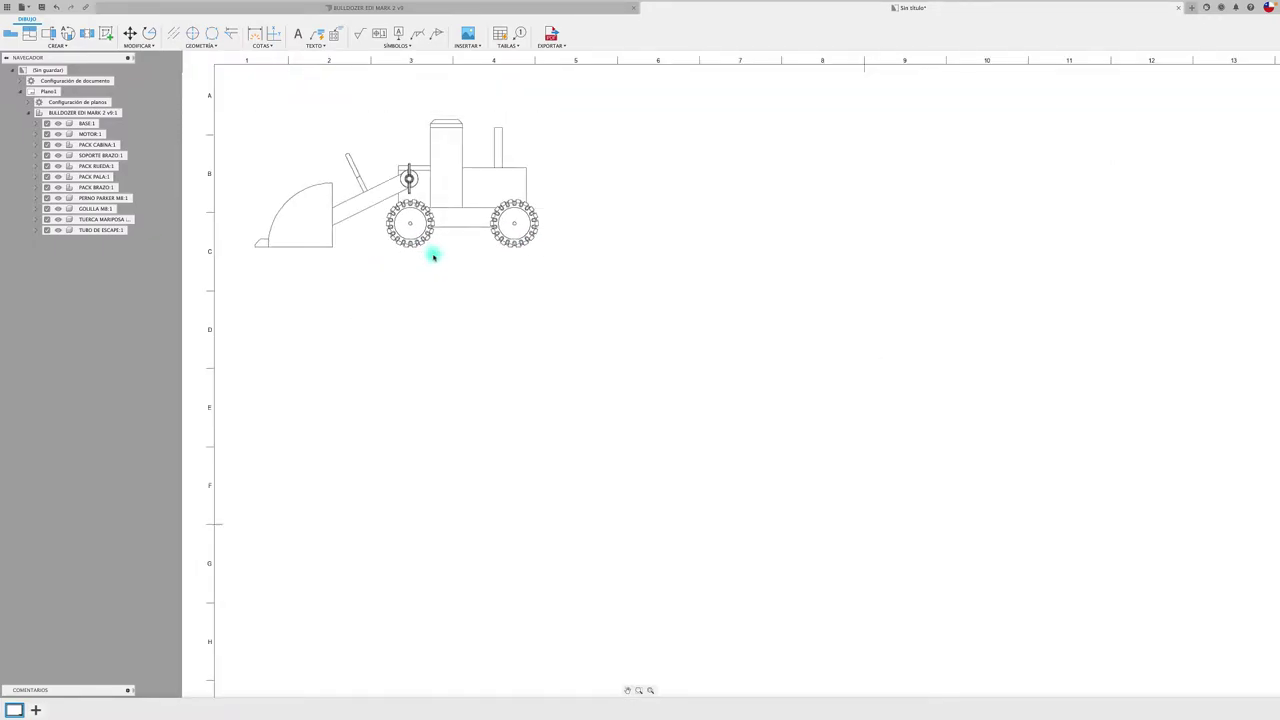
left_click(424, 248)
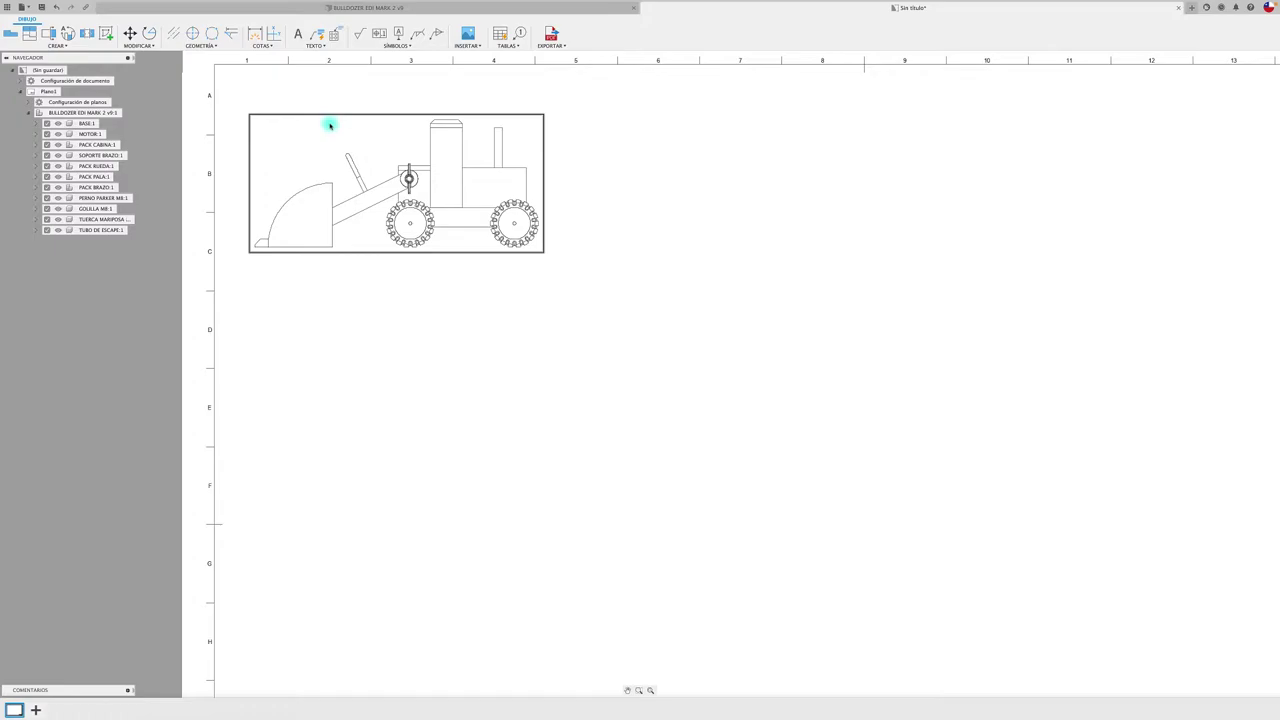
left_click(491, 94)
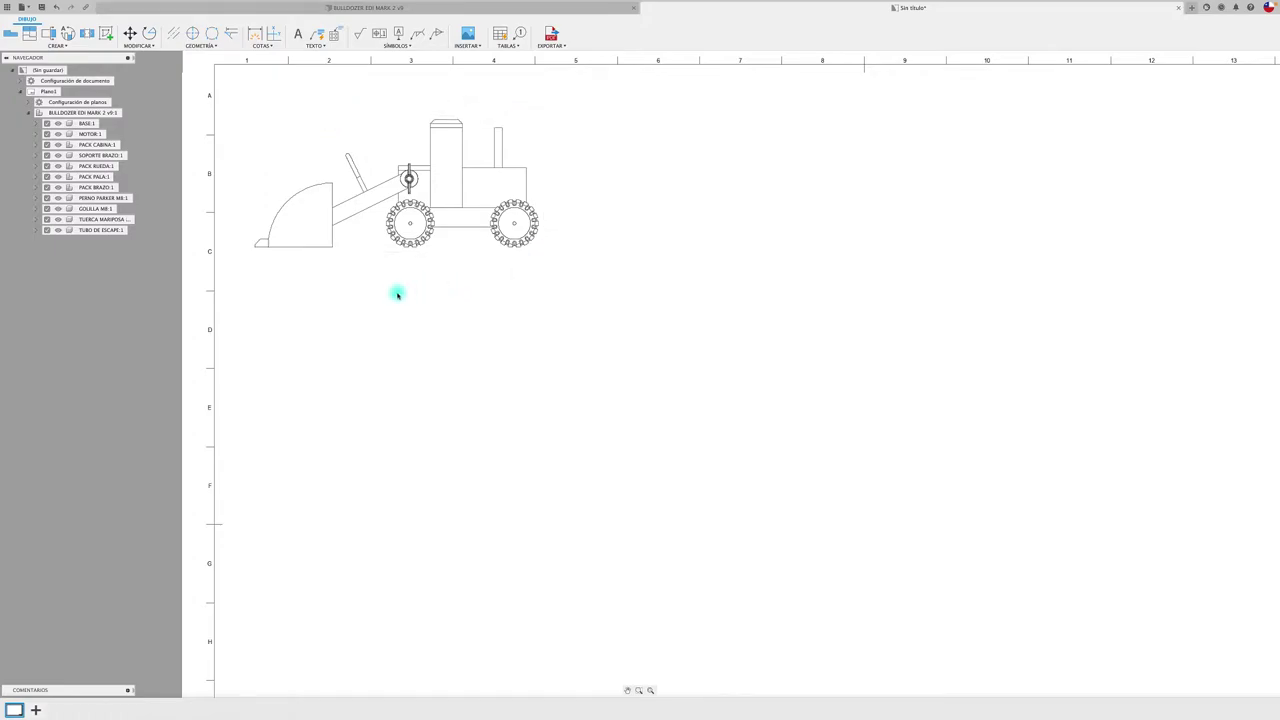
left_click(363, 250)
left_click(29, 33)
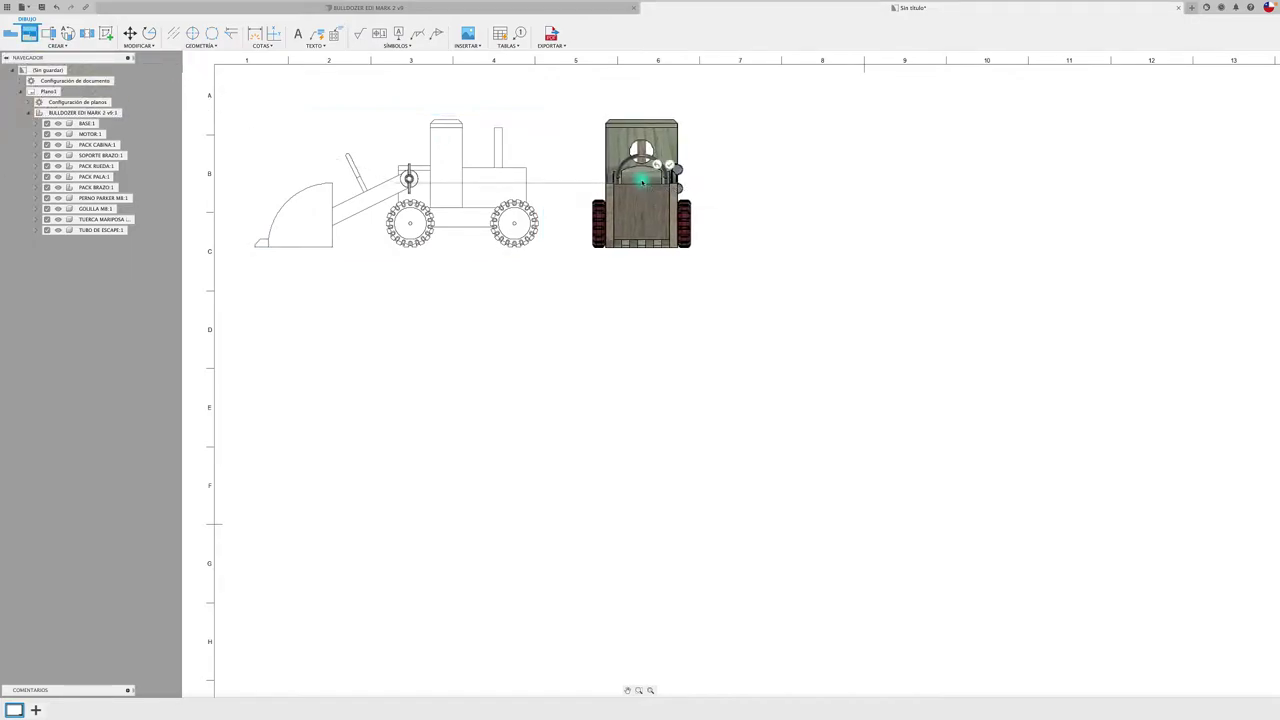
left_click(643, 181)
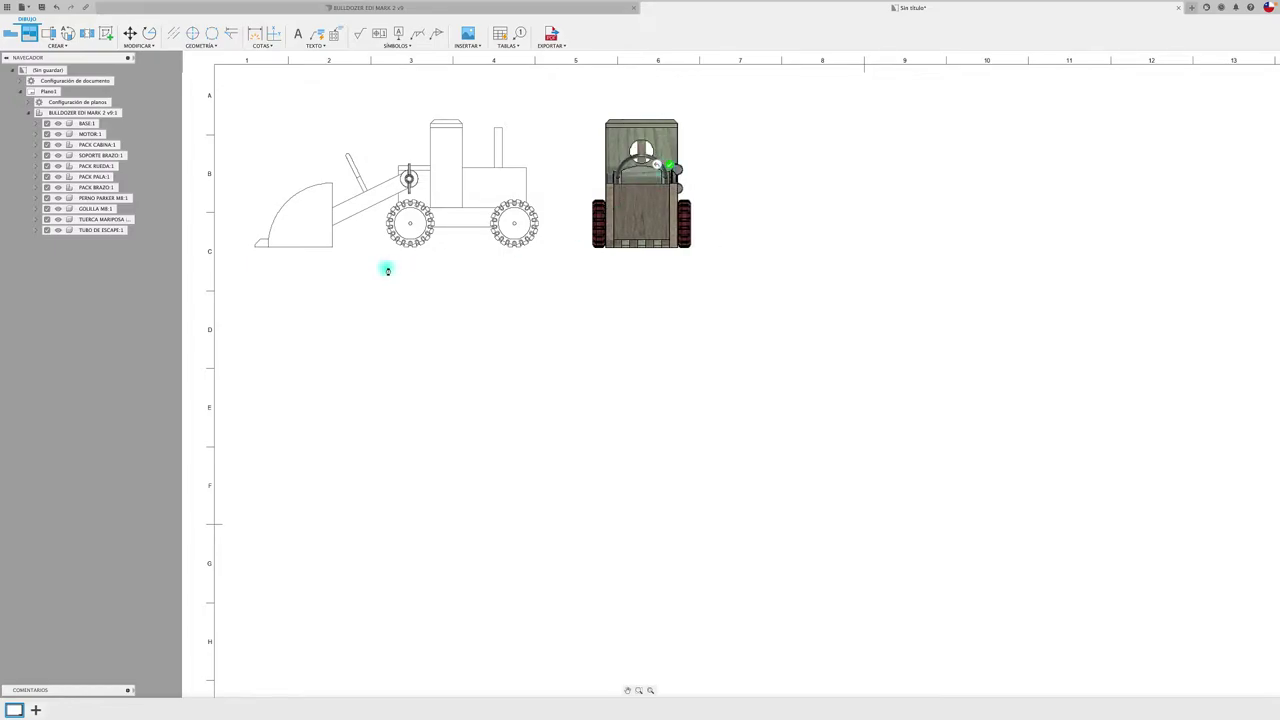
left_click(386, 250)
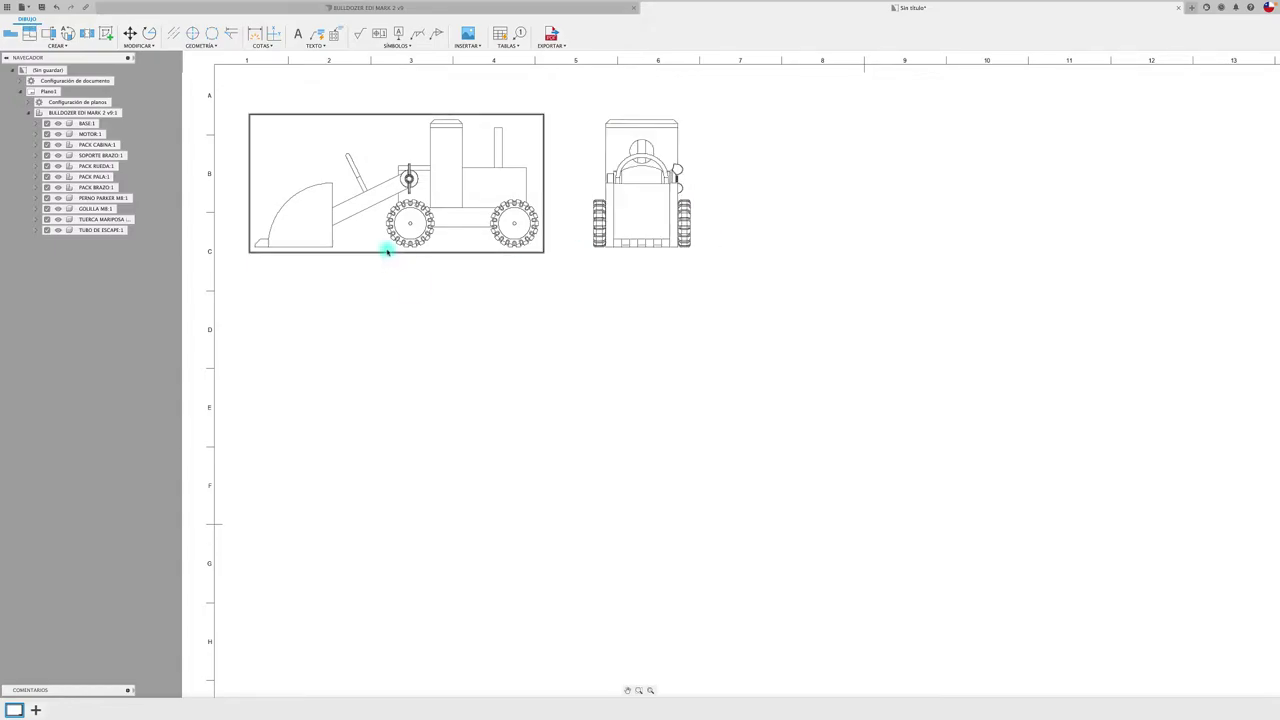
- Project a top view below the side view
left_click(29, 33)
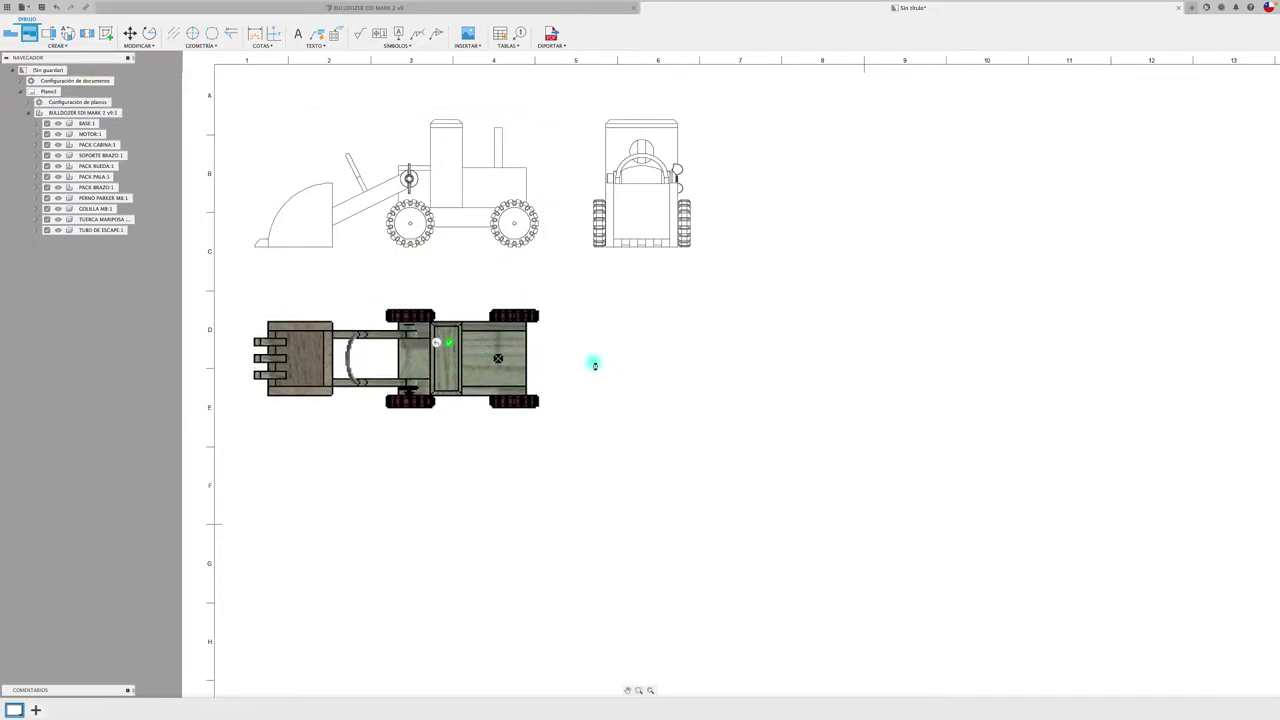
key("Return")
scroll(593, 364, "up", 3)
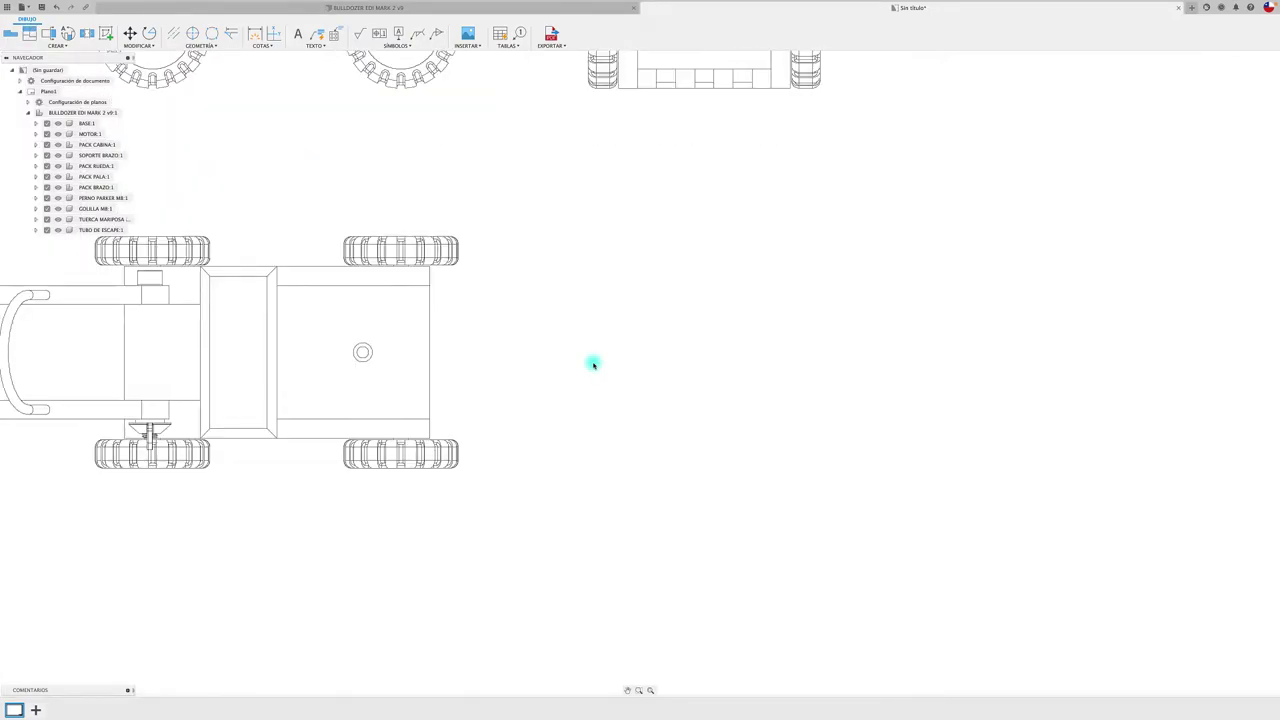
scroll(593, 364, "down", 6)
scroll(604, 368, "down", 2)
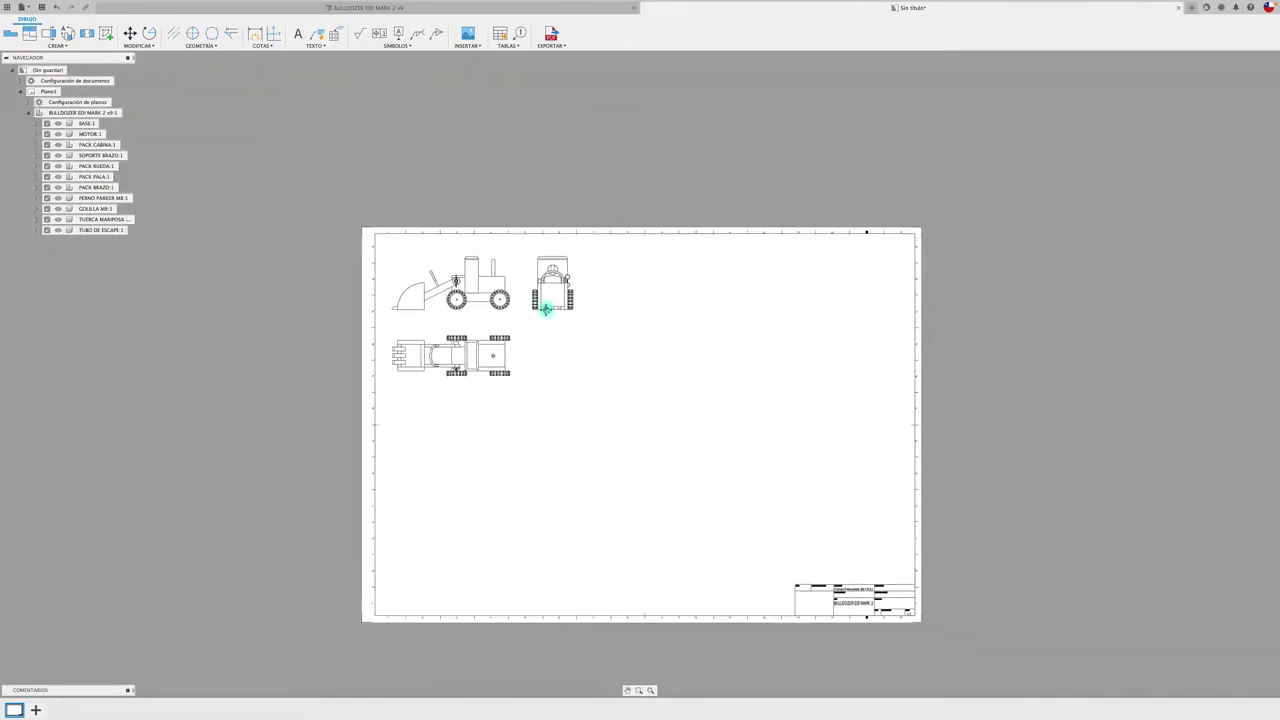
scroll(560, 315, "down", 1)
scroll(600, 316, "down", 2)
scroll(606, 316, "up", 3)
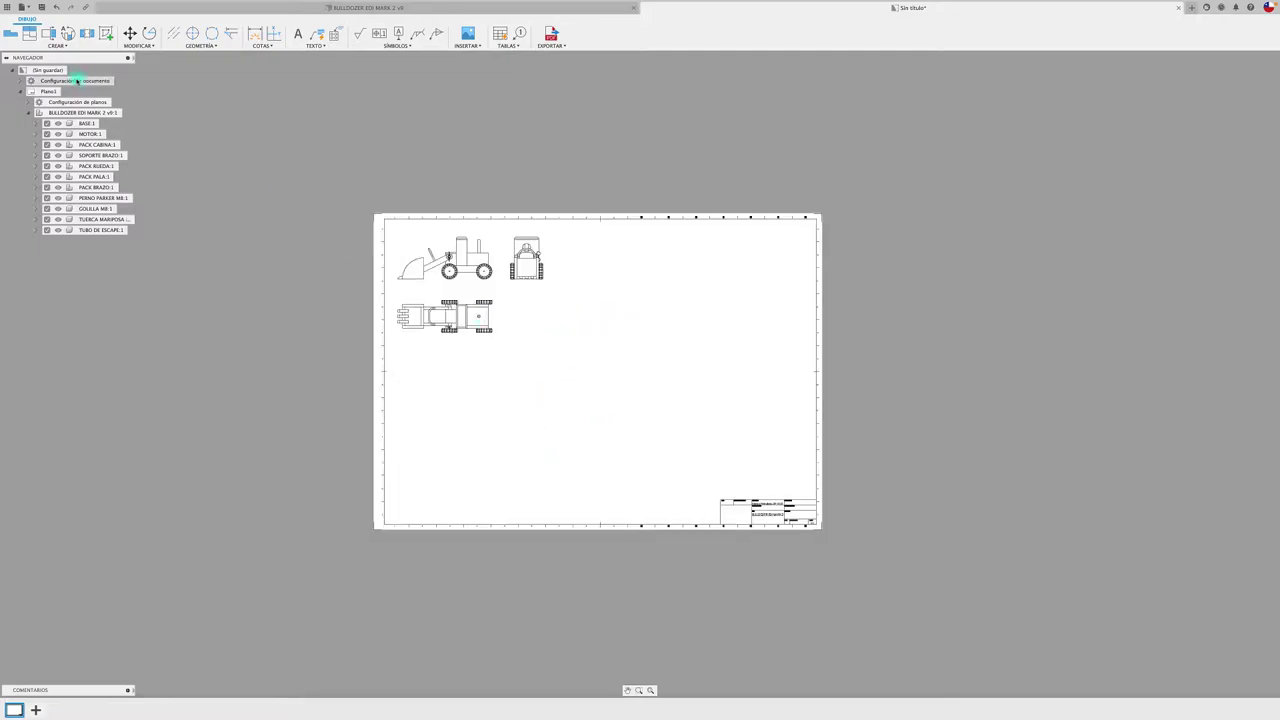
- Place a 1:2 exploded-storyboard base view lower-left with full tangent and interference edges
left_click(12, 36)
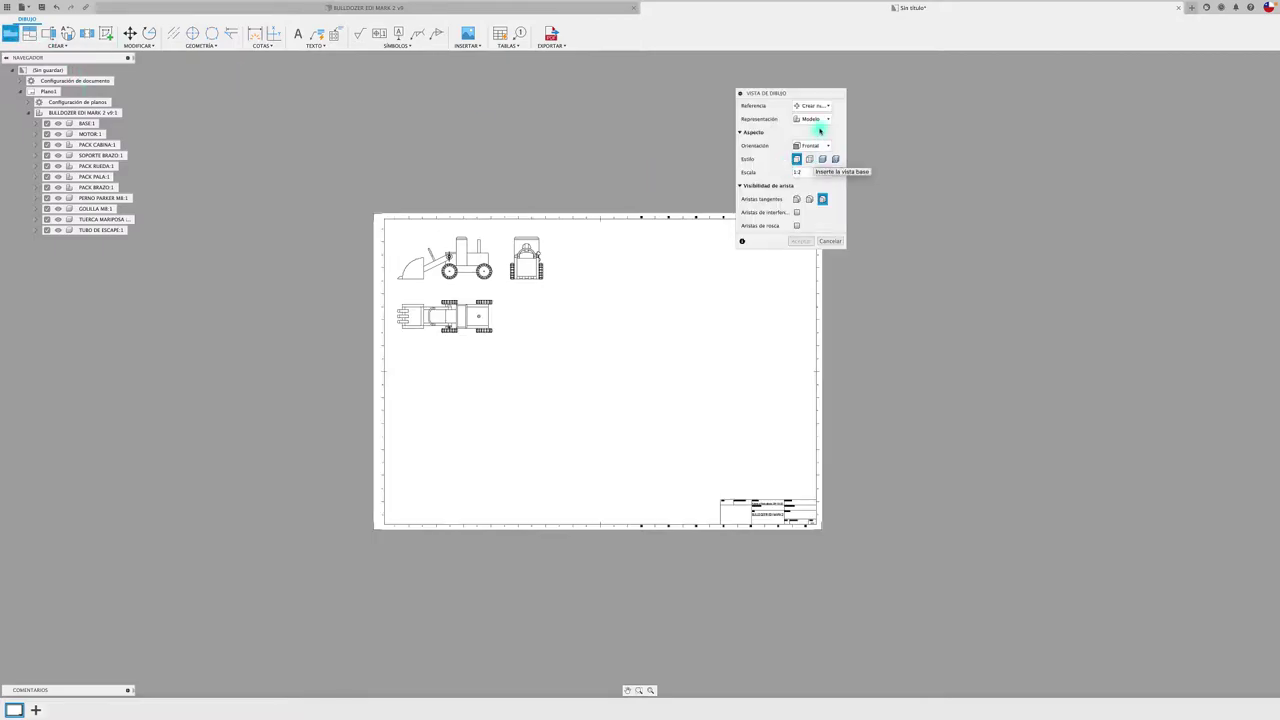
left_click(811, 119)
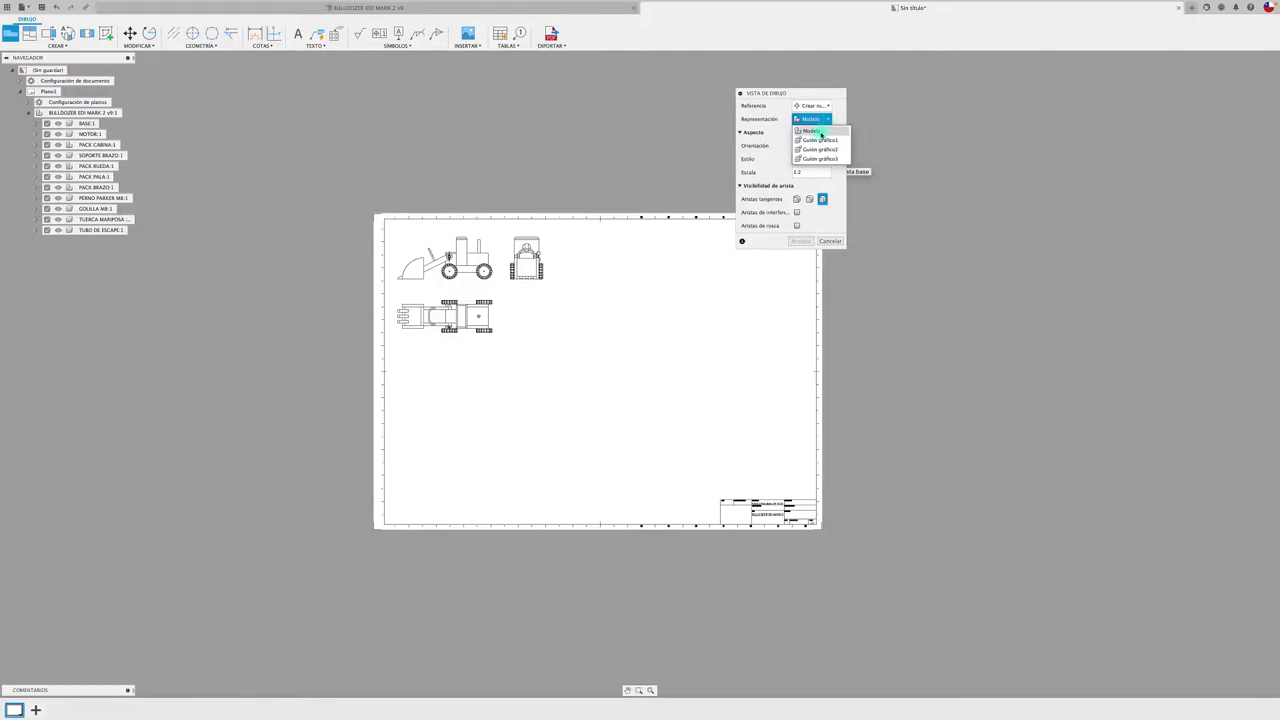
left_click(818, 140)
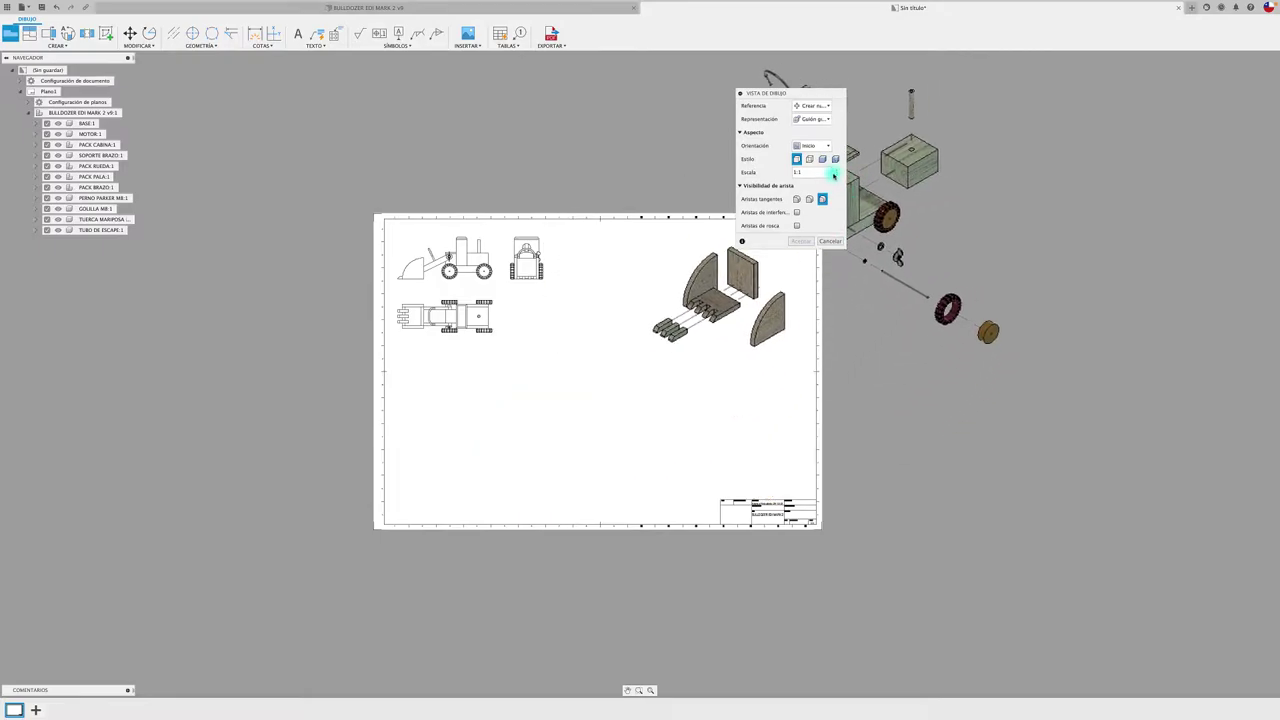
left_click(833, 174)
left_click(810, 190)
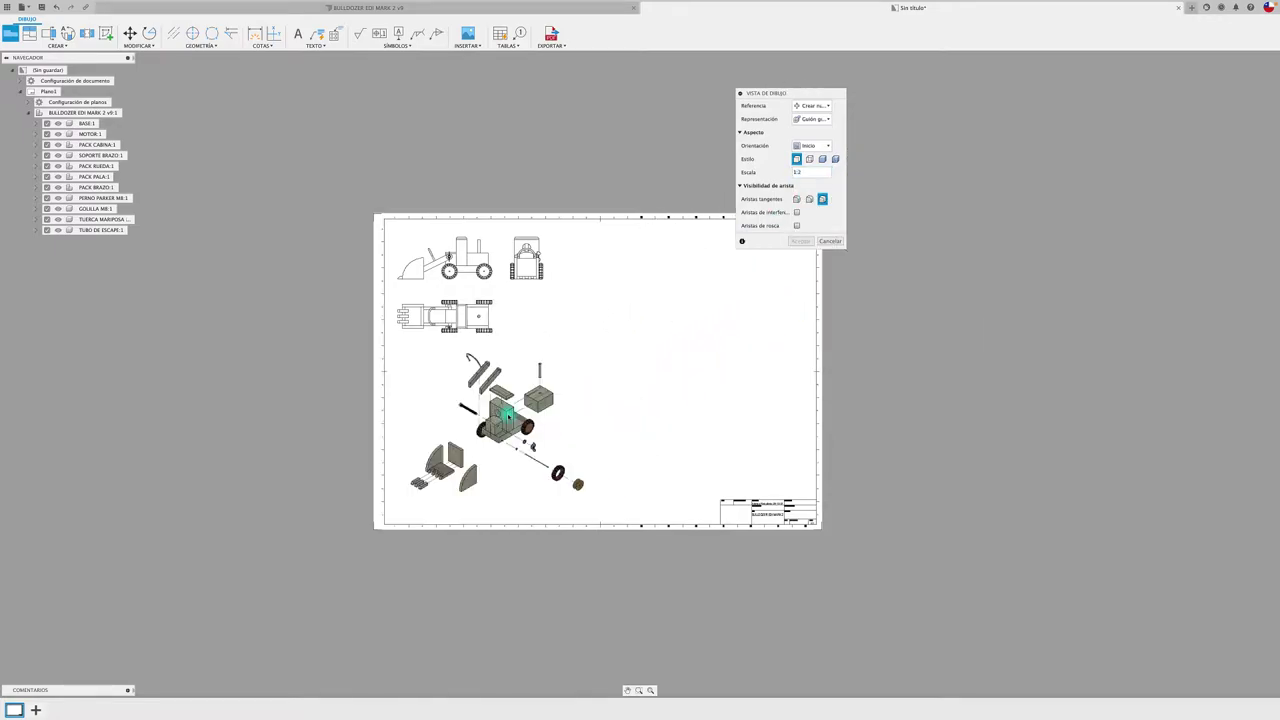
left_click(508, 414)
left_click(796, 199)
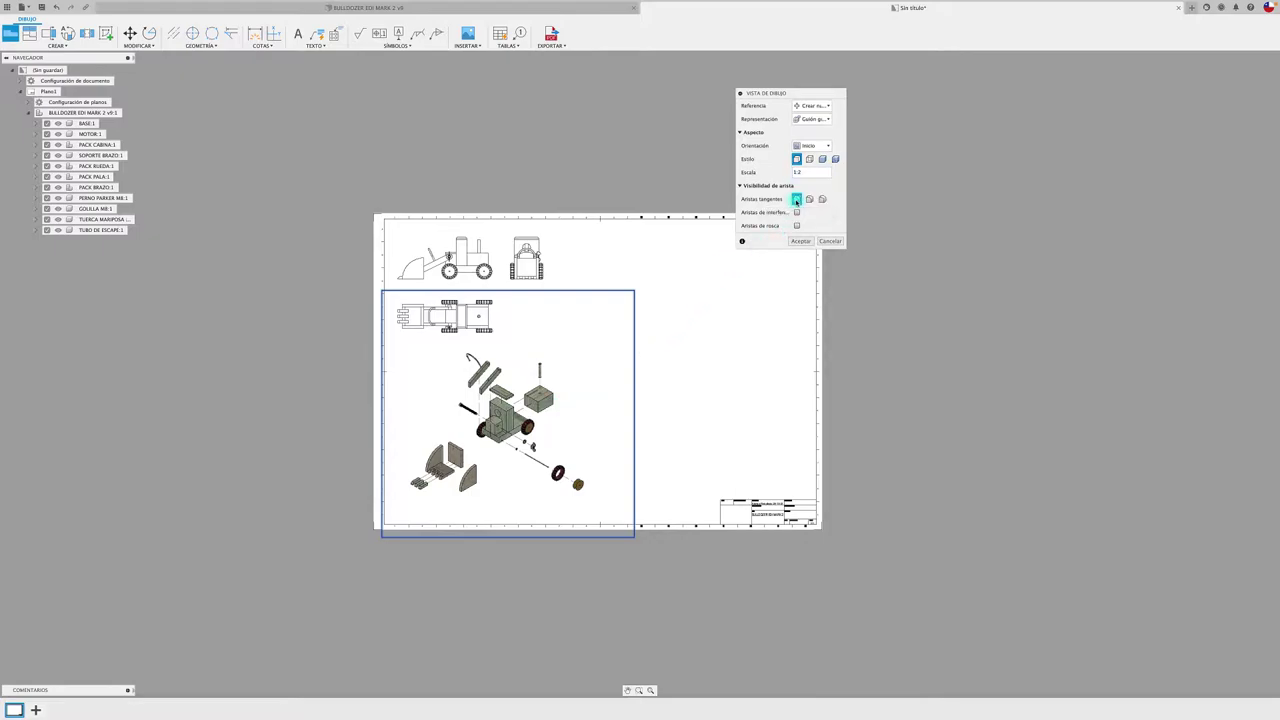
left_click(797, 213)
left_click(801, 242)
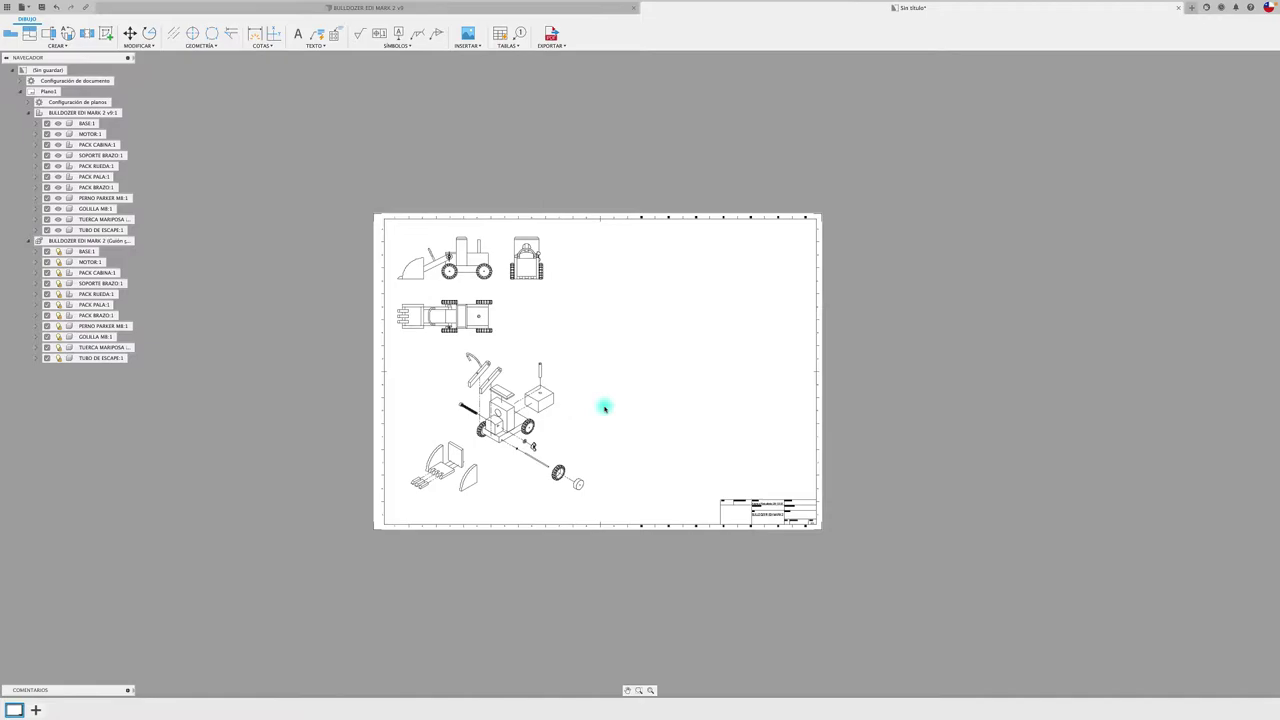
- Add a second 1:2 storyboard base view upper-right with full-length tangent edges
left_click(13, 34)
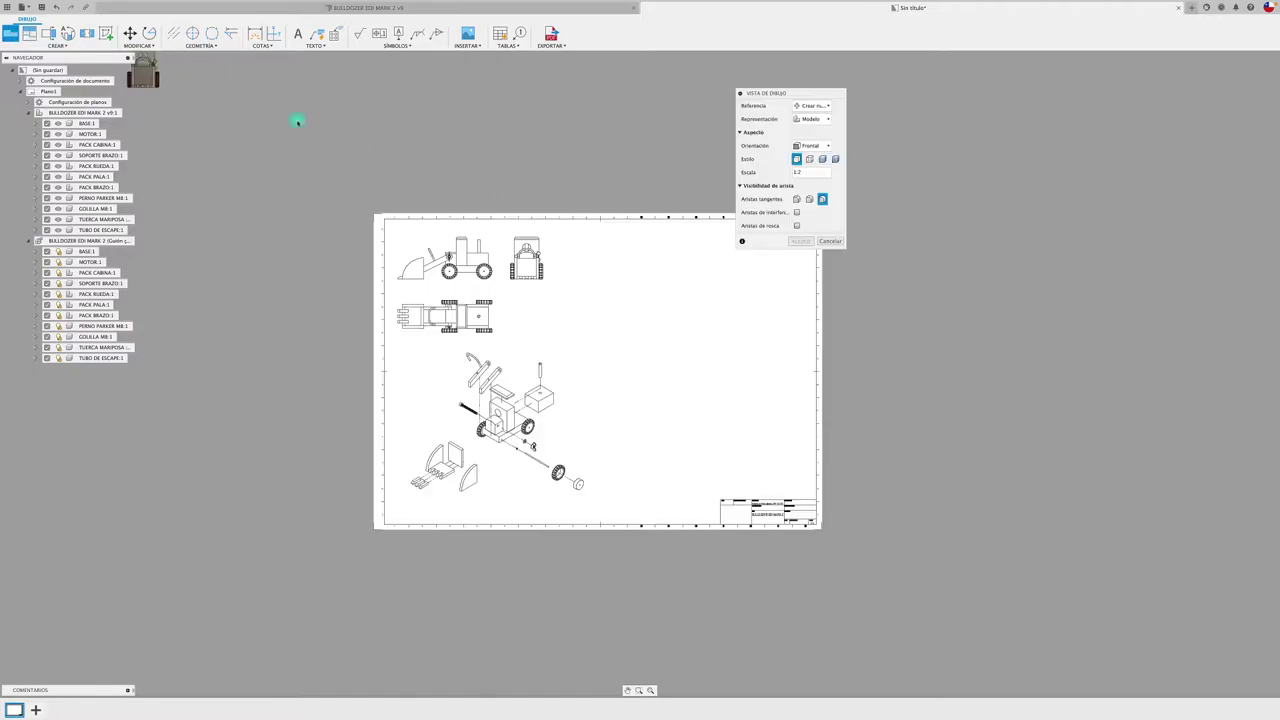
left_click(816, 119)
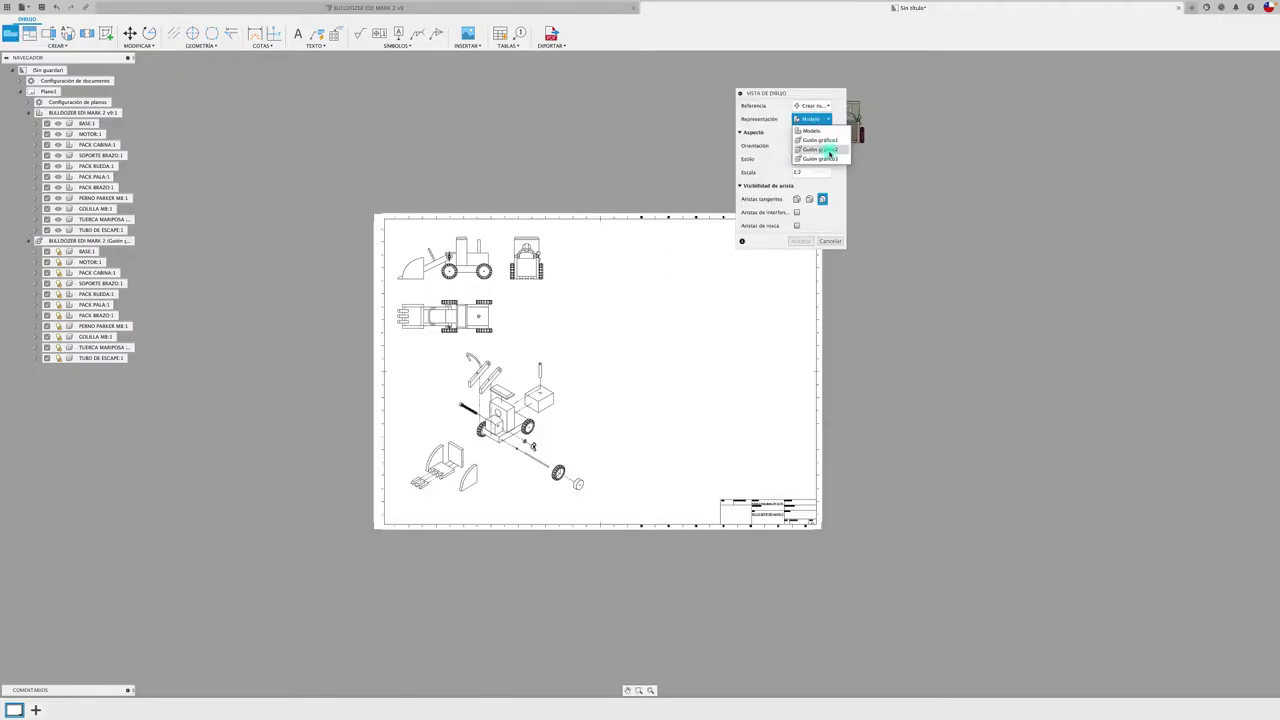
left_click(826, 147)
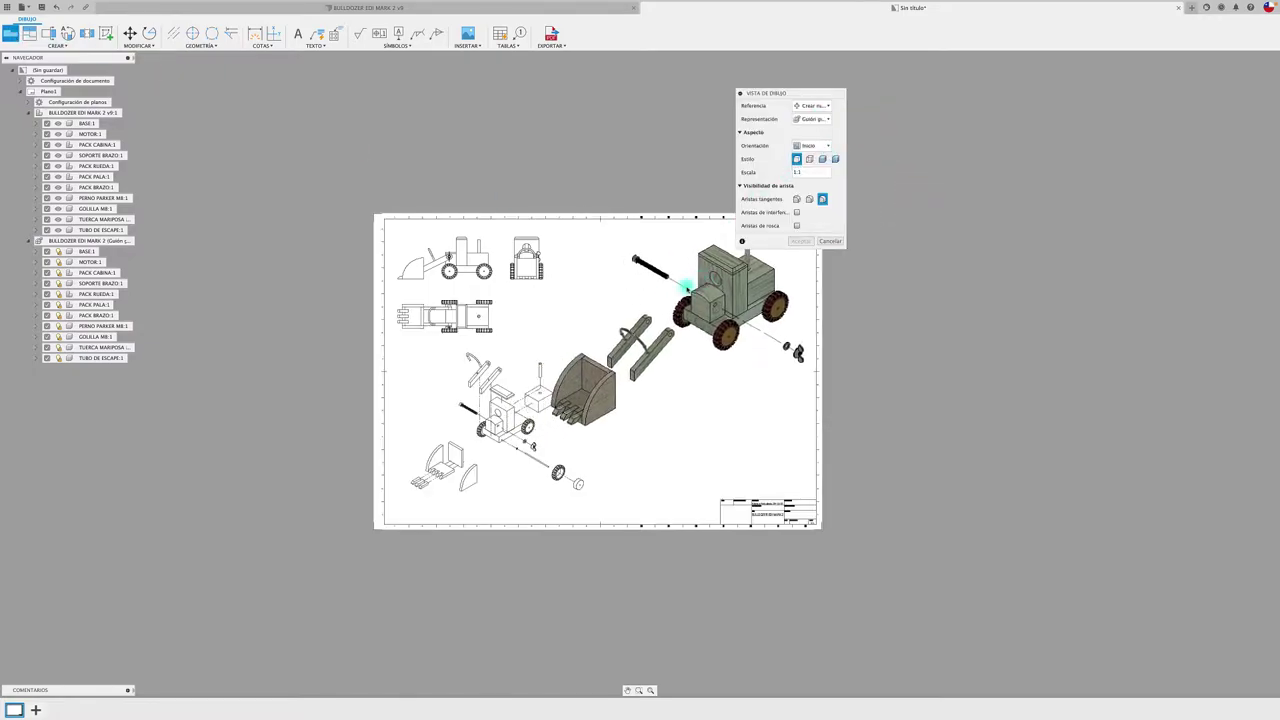
left_click(683, 272)
left_click(833, 174)
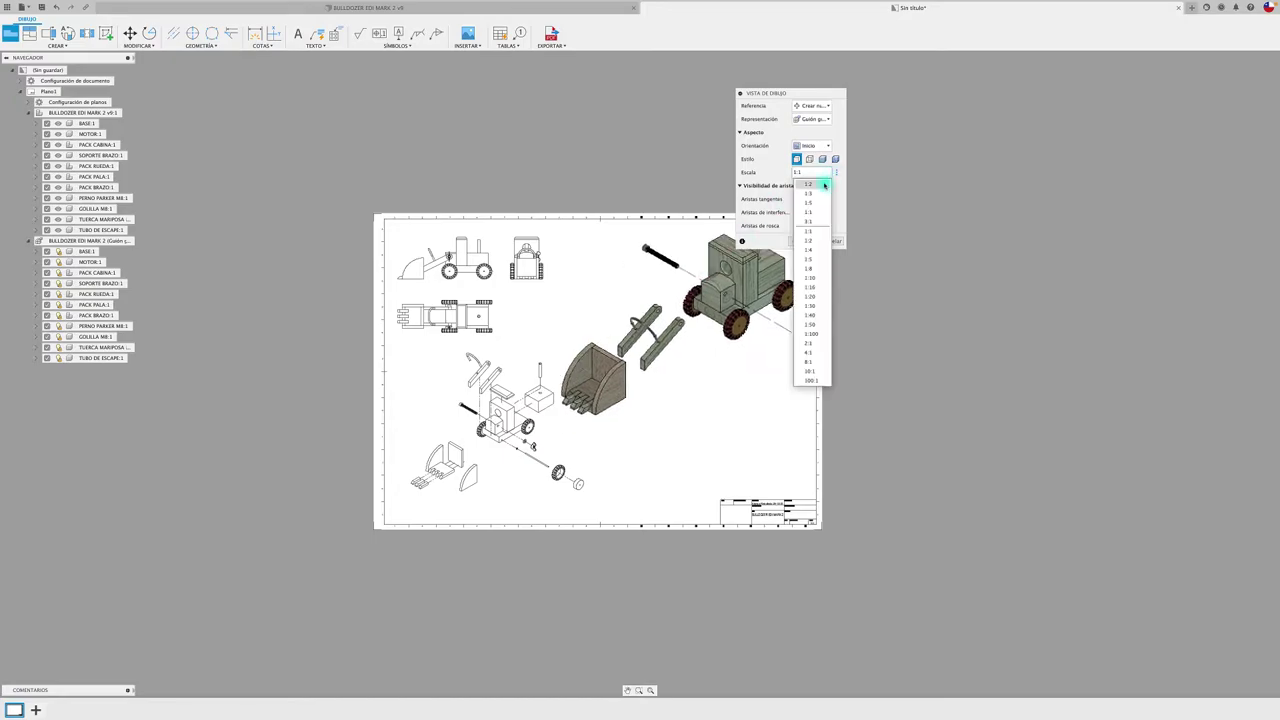
left_click(826, 190)
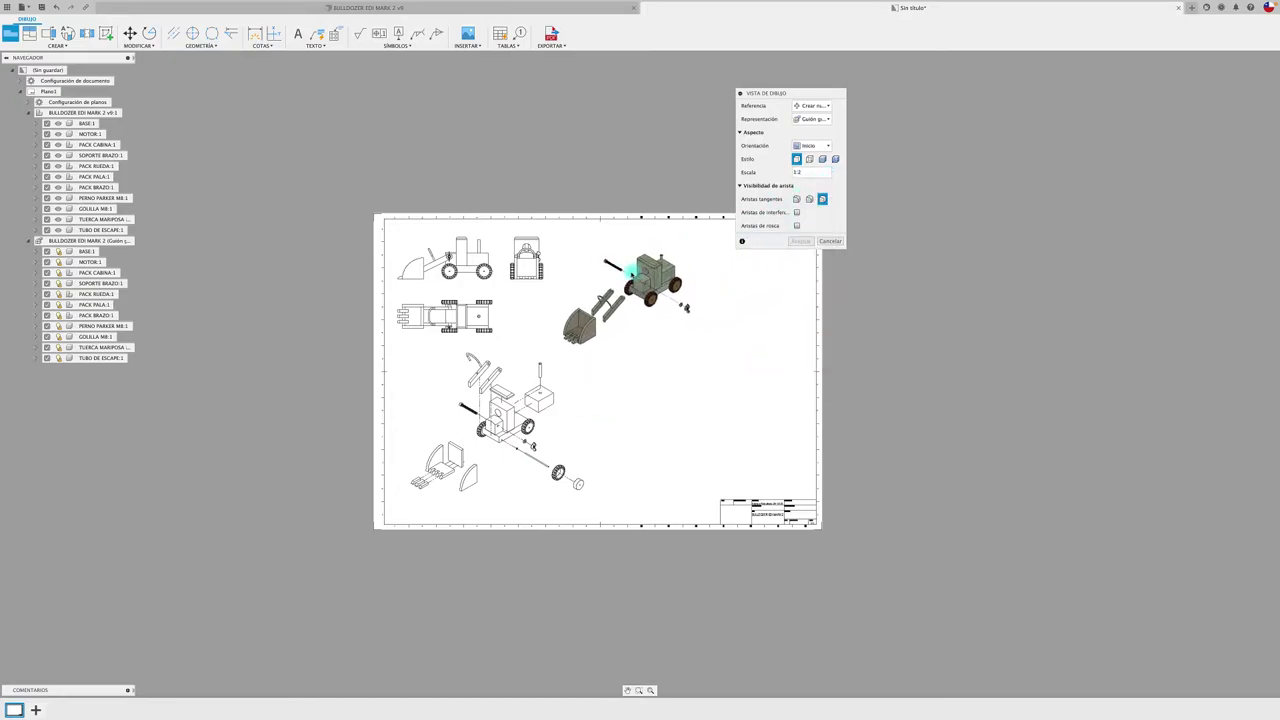
left_click(632, 271)
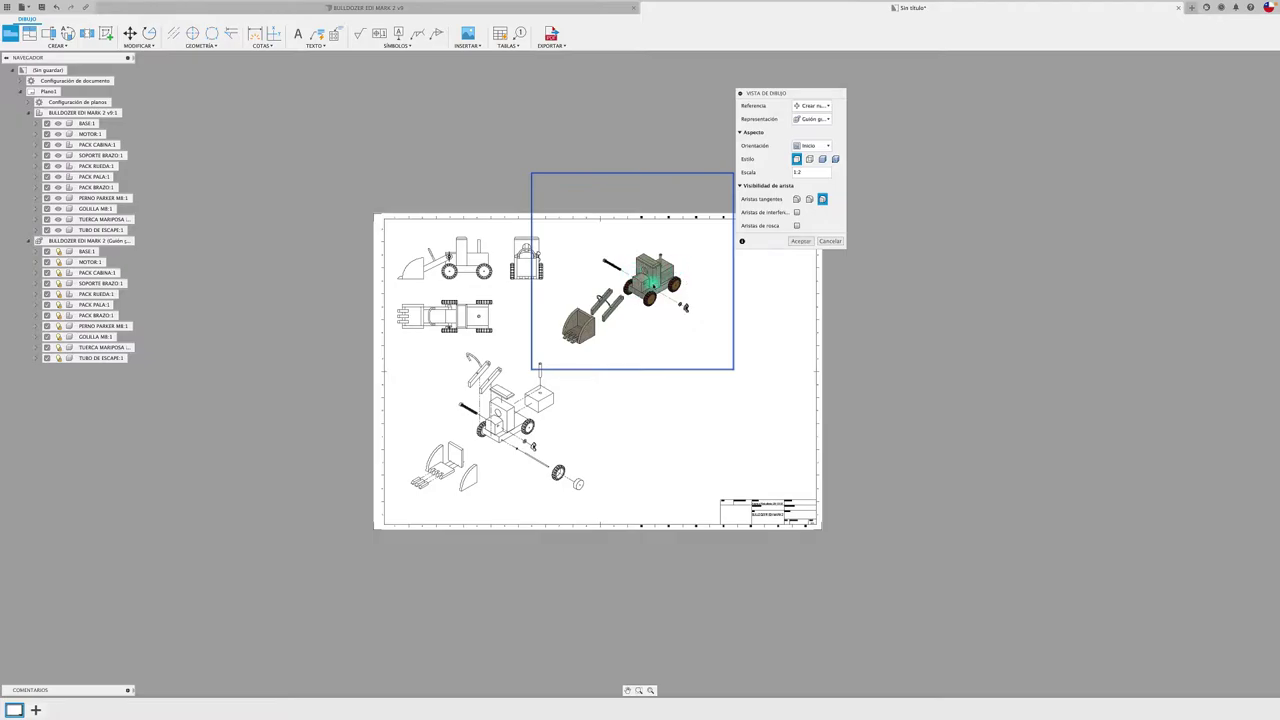
left_click(797, 200)
left_click(800, 241)
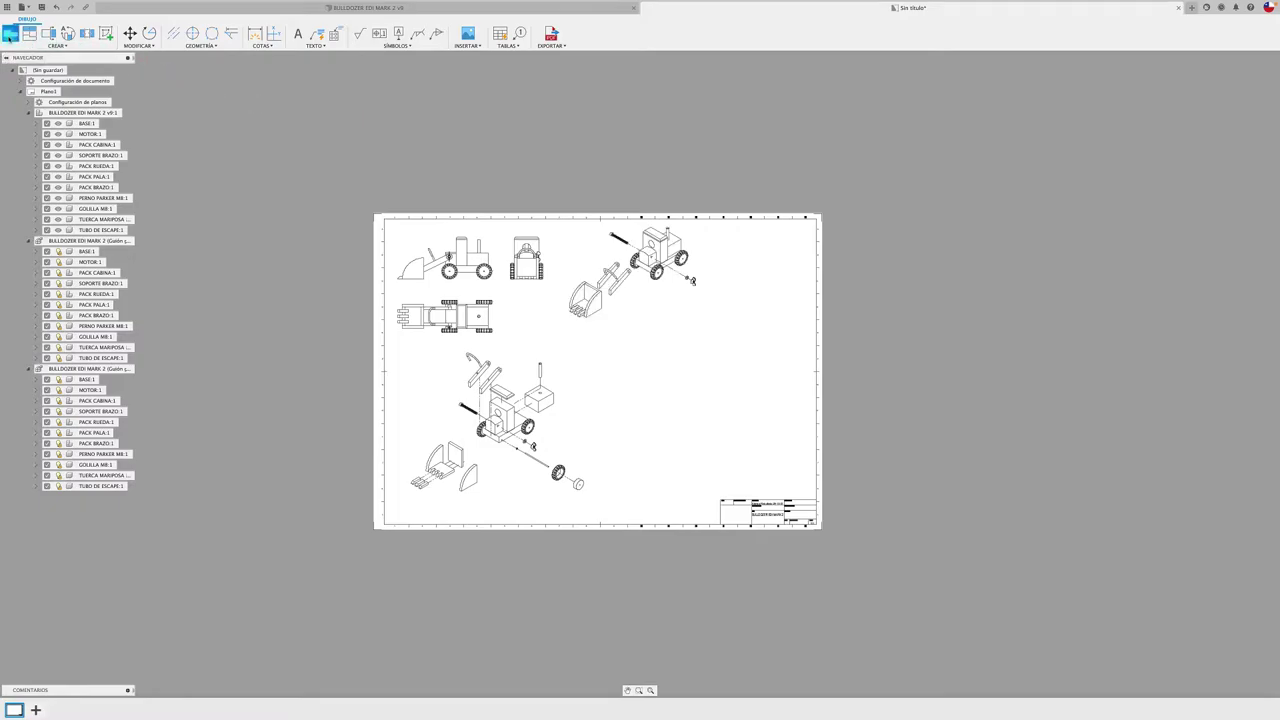
- Add a third 1:2 storyboard base view lower-right with full-length tangent edges
left_click(816, 172)
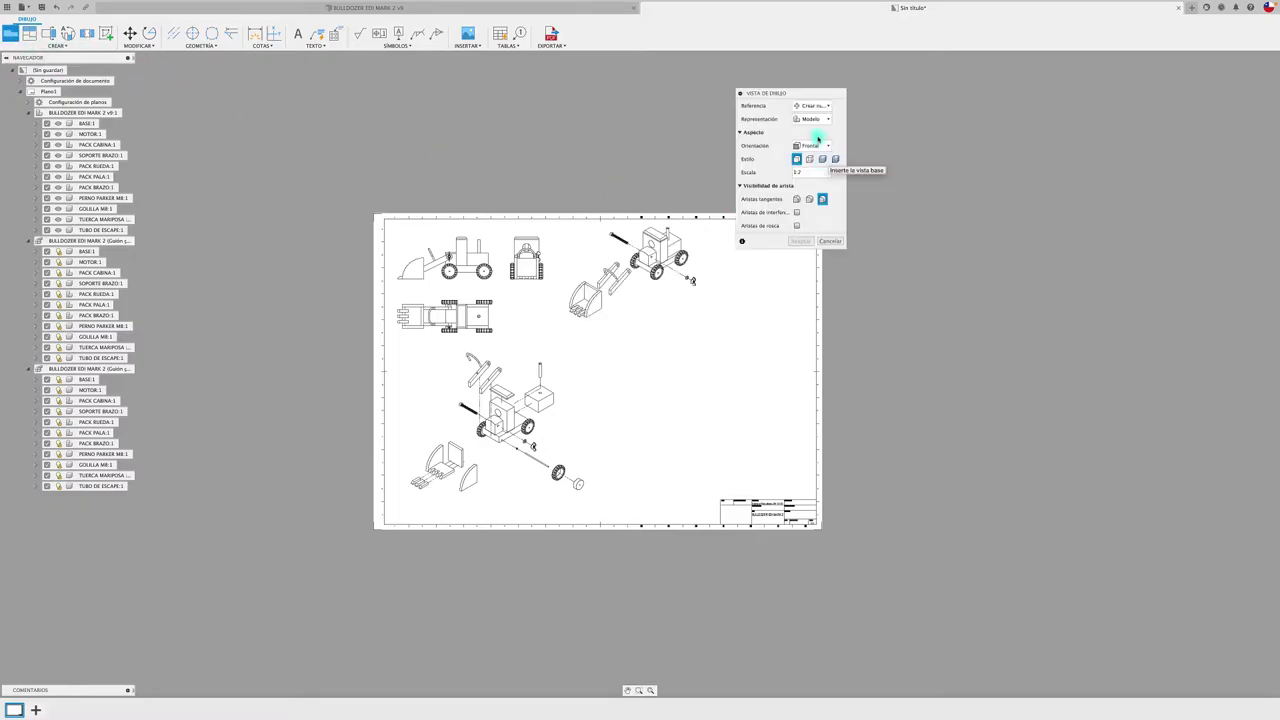
left_click(823, 120)
left_click(826, 162)
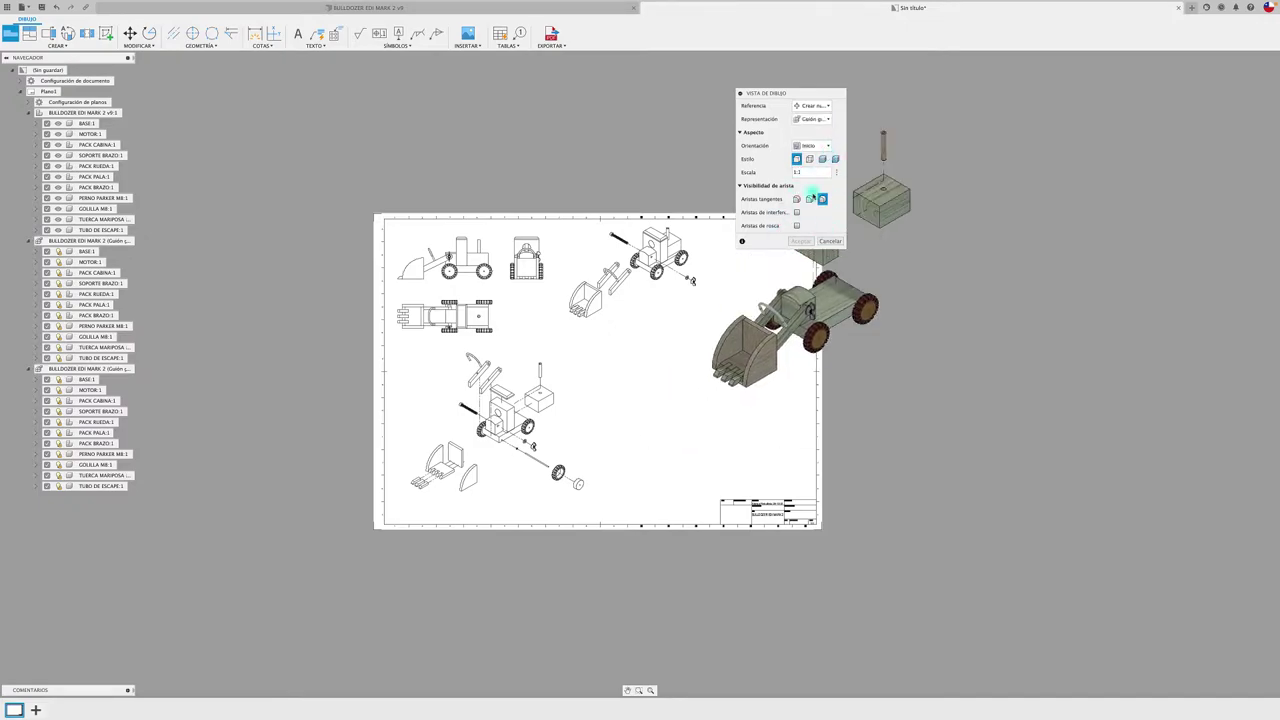
left_click(835, 173)
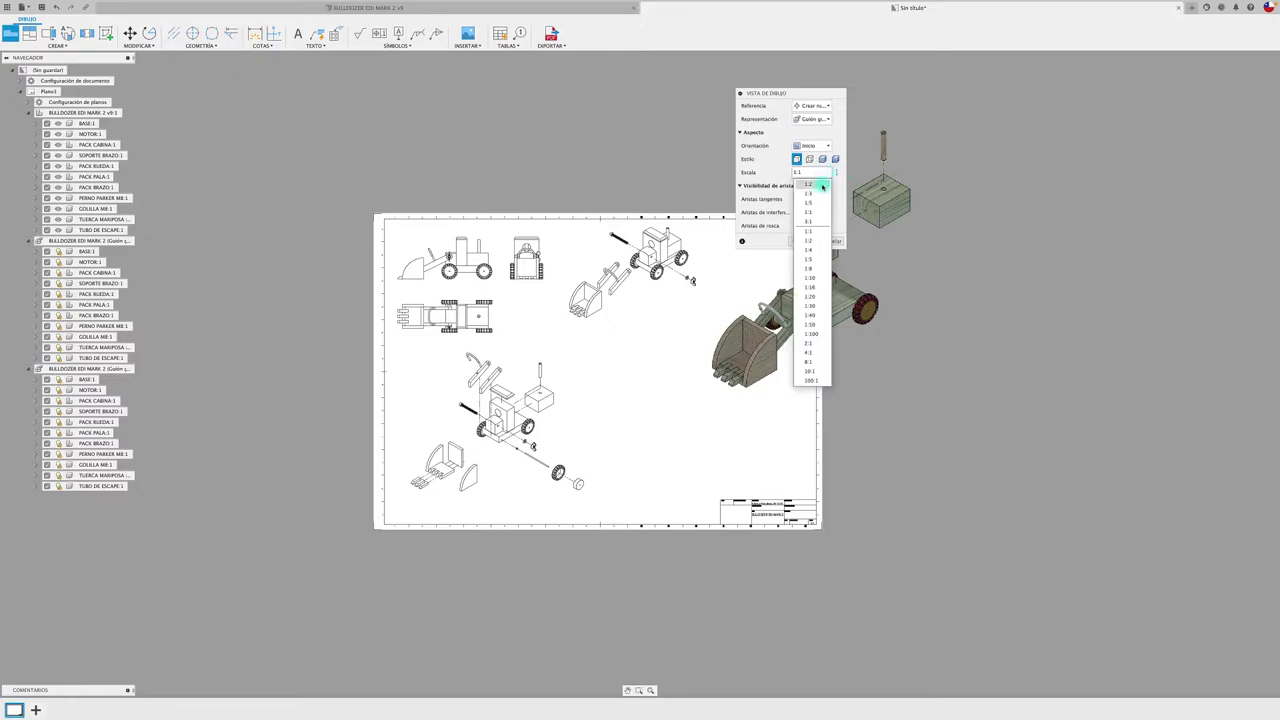
left_click(822, 188)
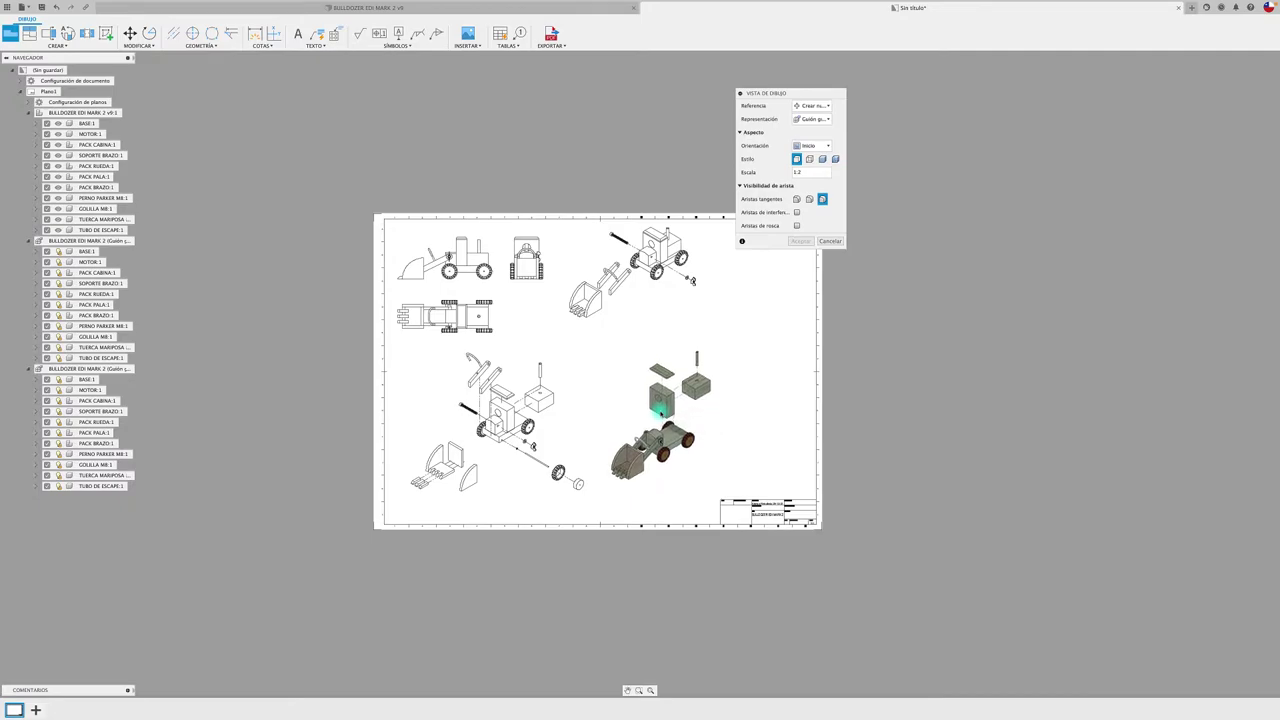
left_click(664, 416)
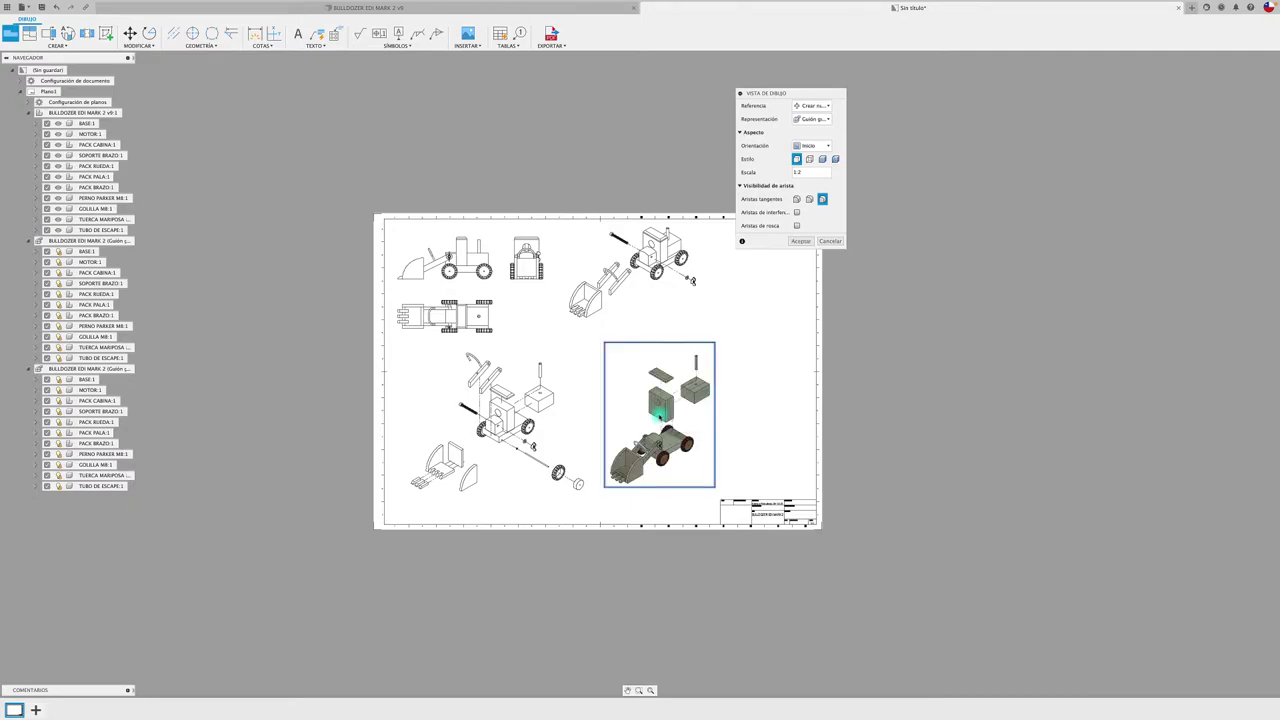
left_click(796, 199)
left_click(800, 241)
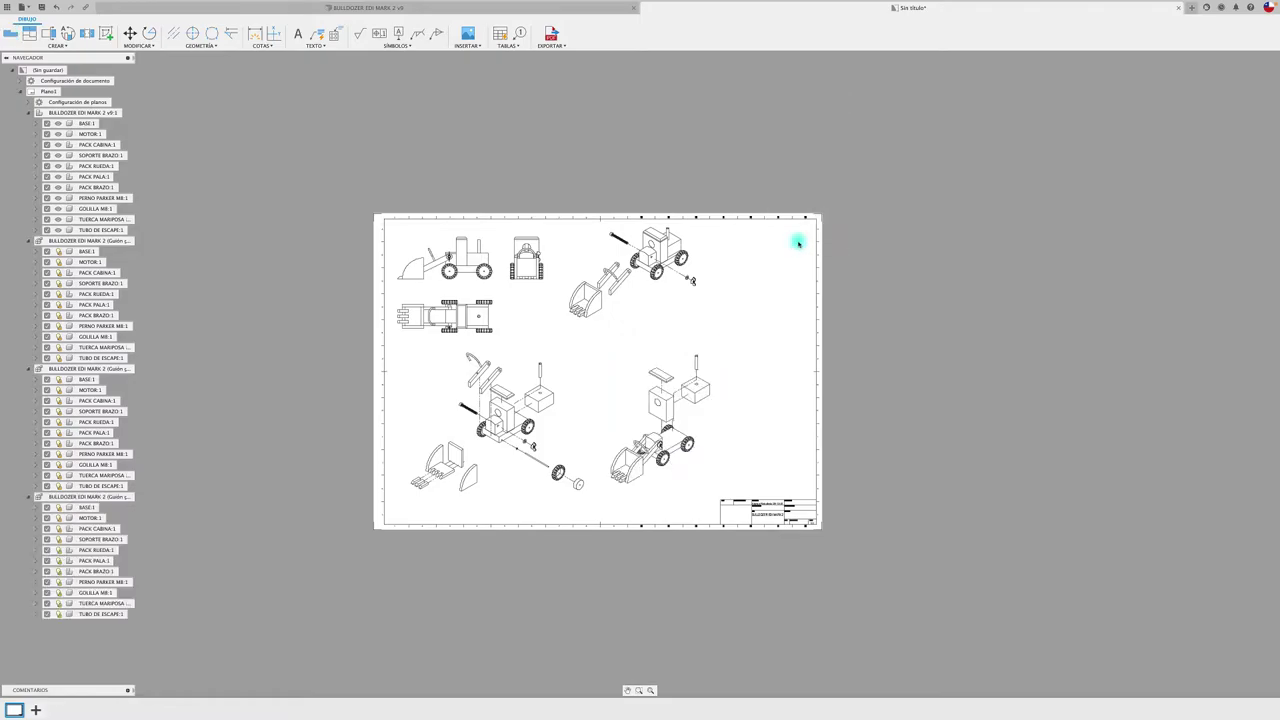
- Move the upper-right exploded view slightly down and right, then zoom in on it
left_click_drag(660, 320, 682, 343)
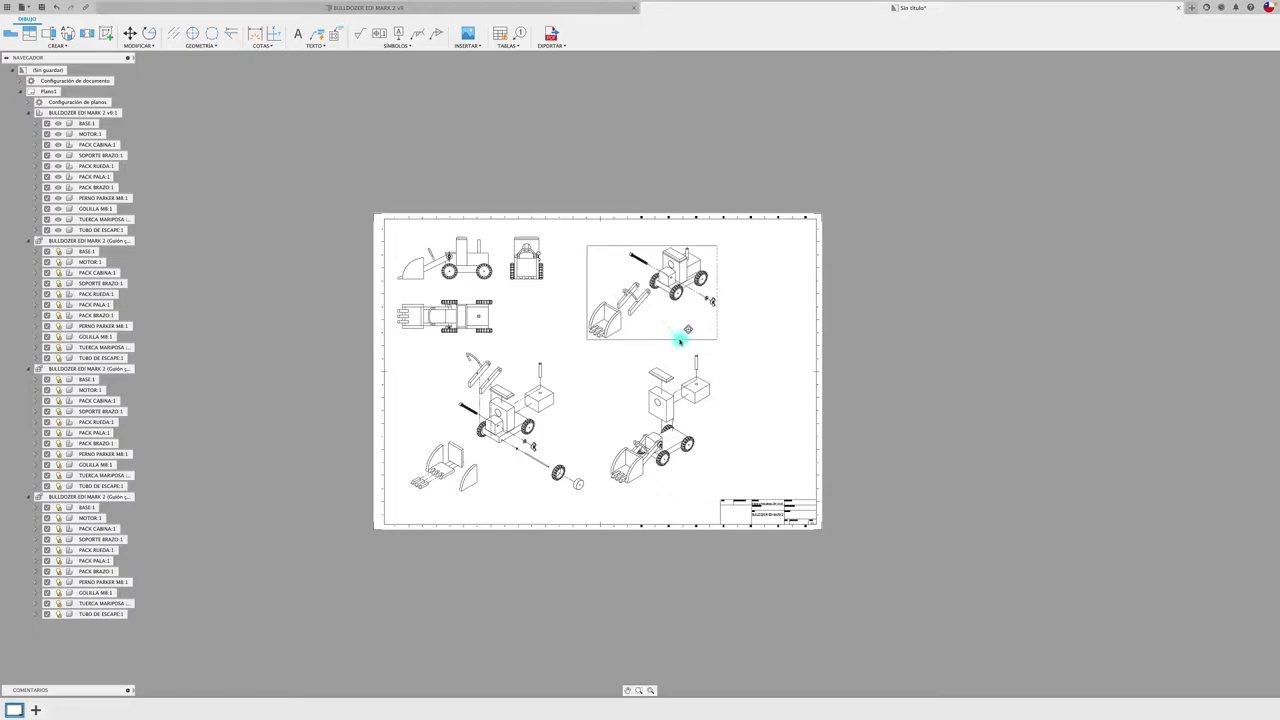
left_click(682, 343)
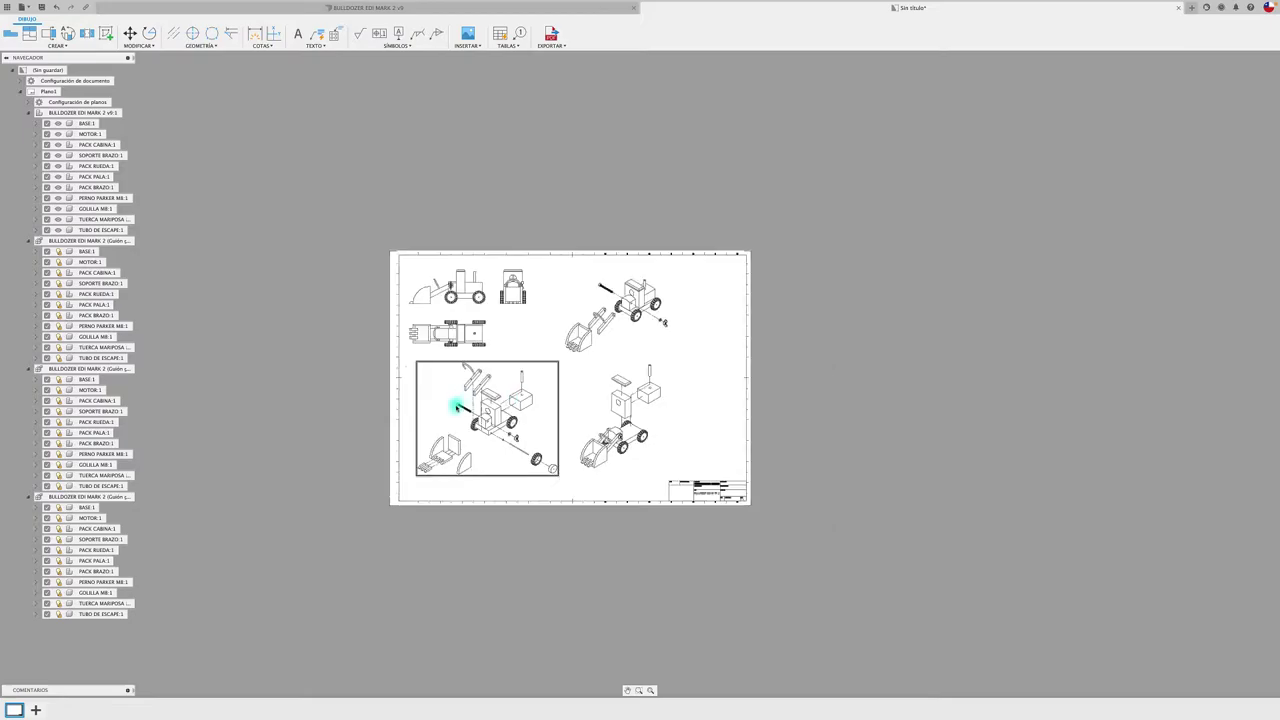
scroll(446, 406, "up", 2)
scroll(457, 409, "up", 3)
scroll(460, 410, "up", 2)
scroll(460, 410, "up", 2)
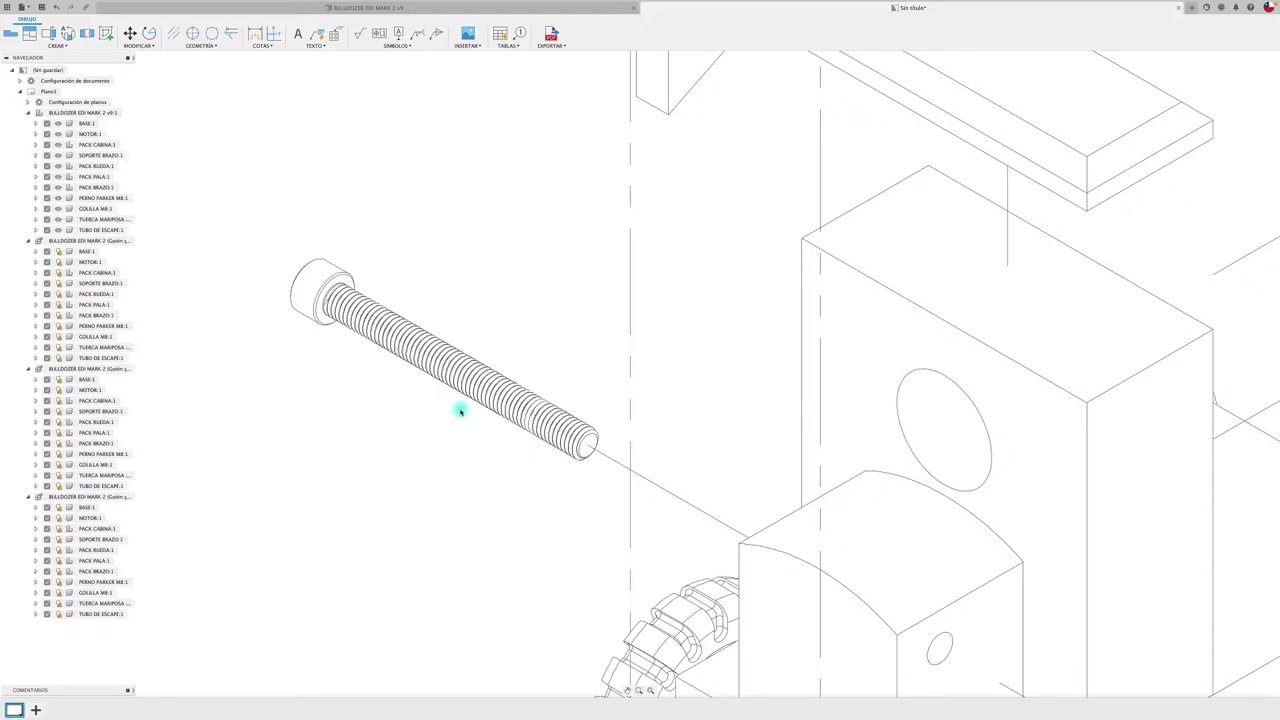
- Turn on Show Line Widths in the document's Line Weight Group settings
left_click(19, 82)
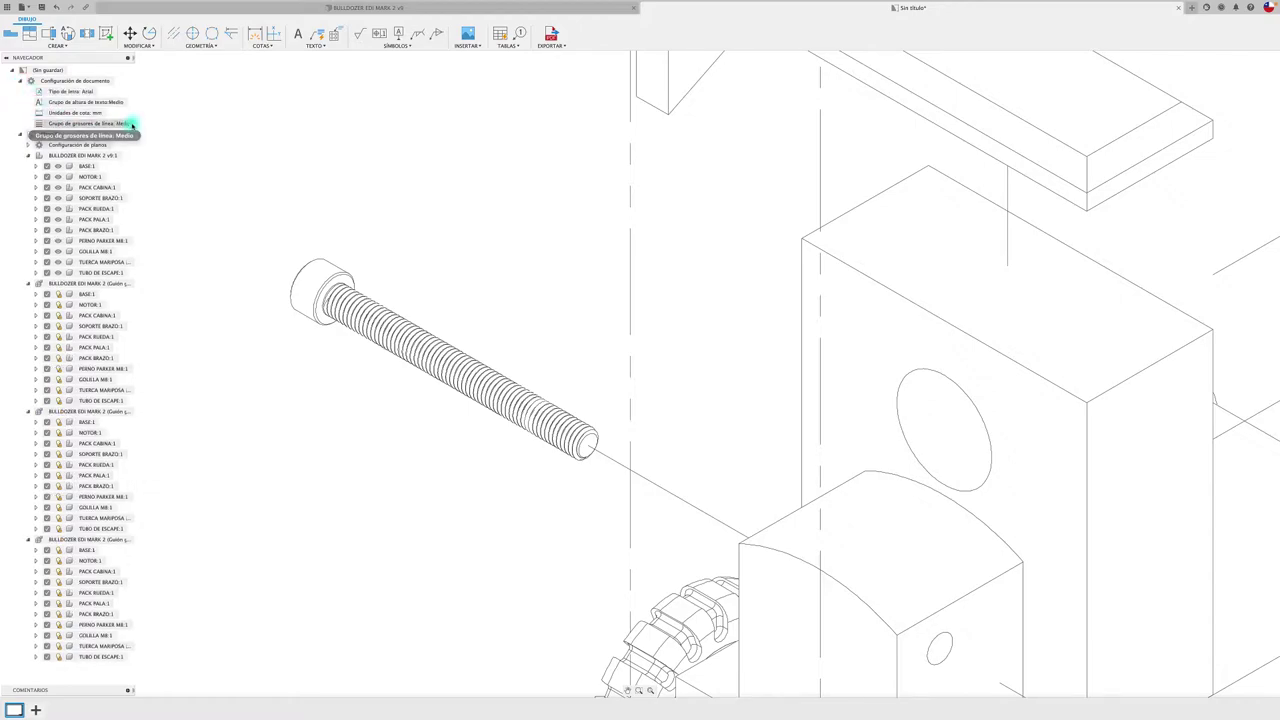
left_click(127, 124)
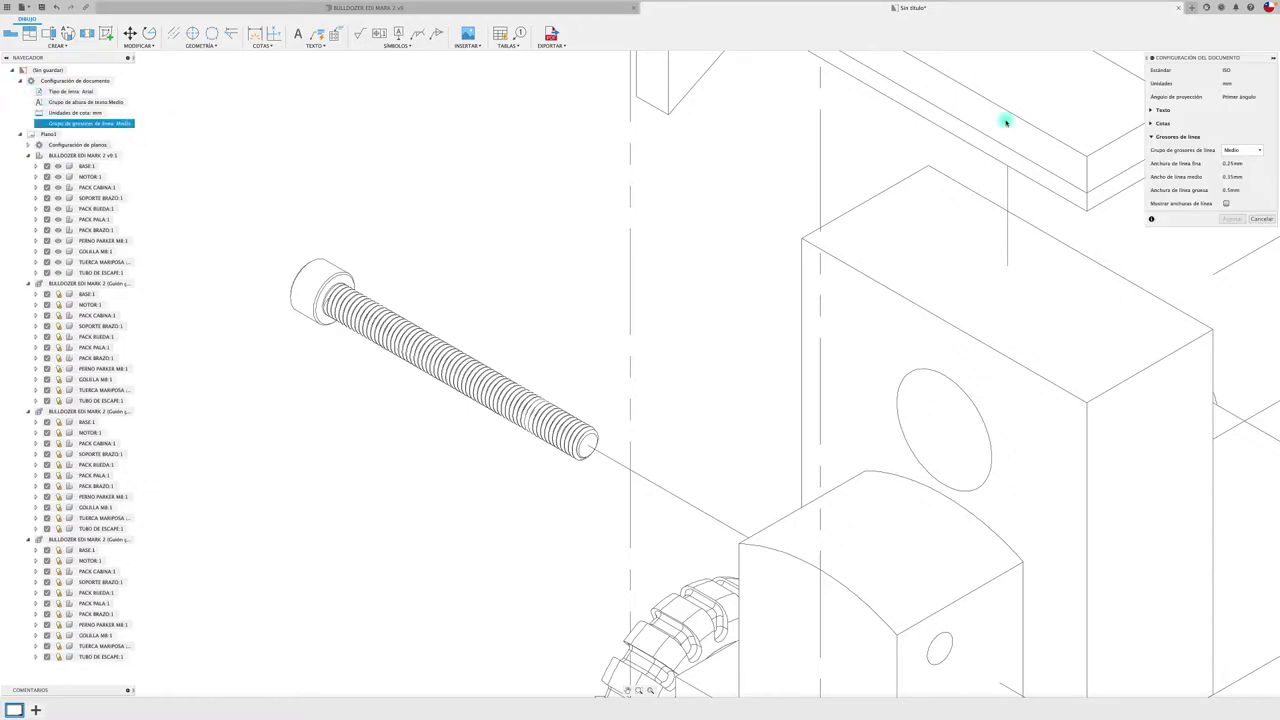
left_click_drag(1236, 63, 337, 99)
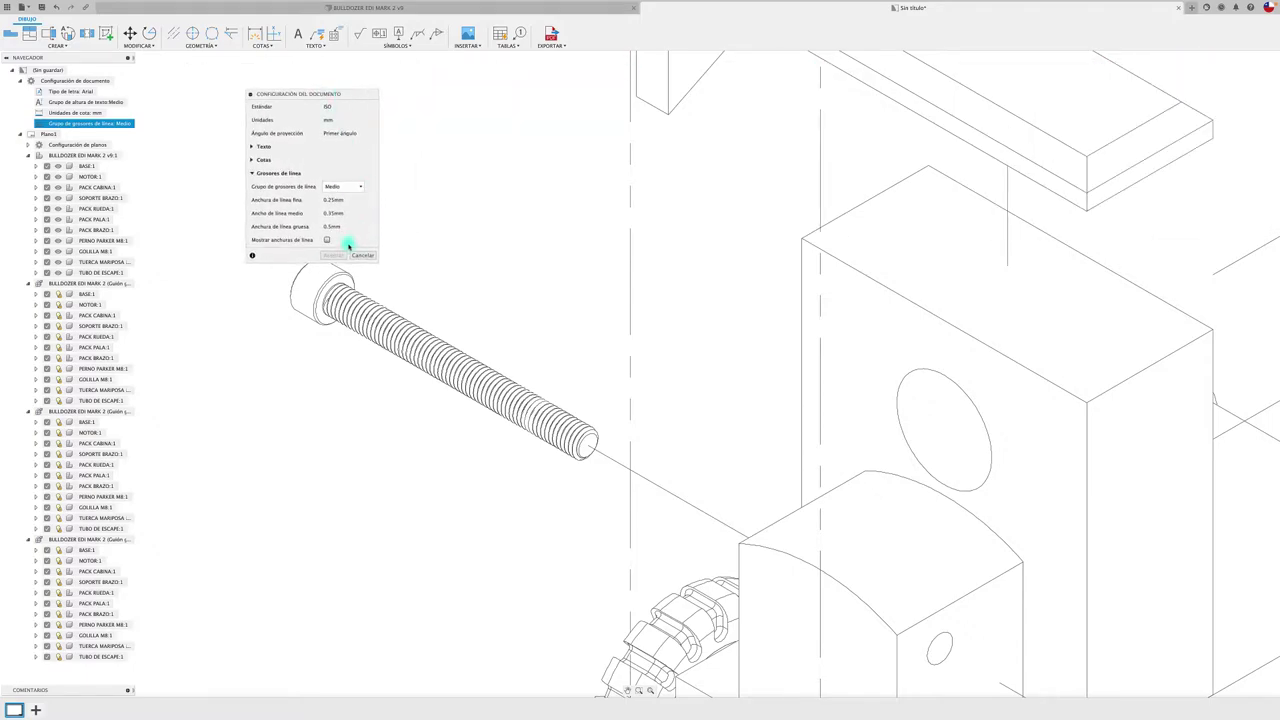
left_click(363, 256)
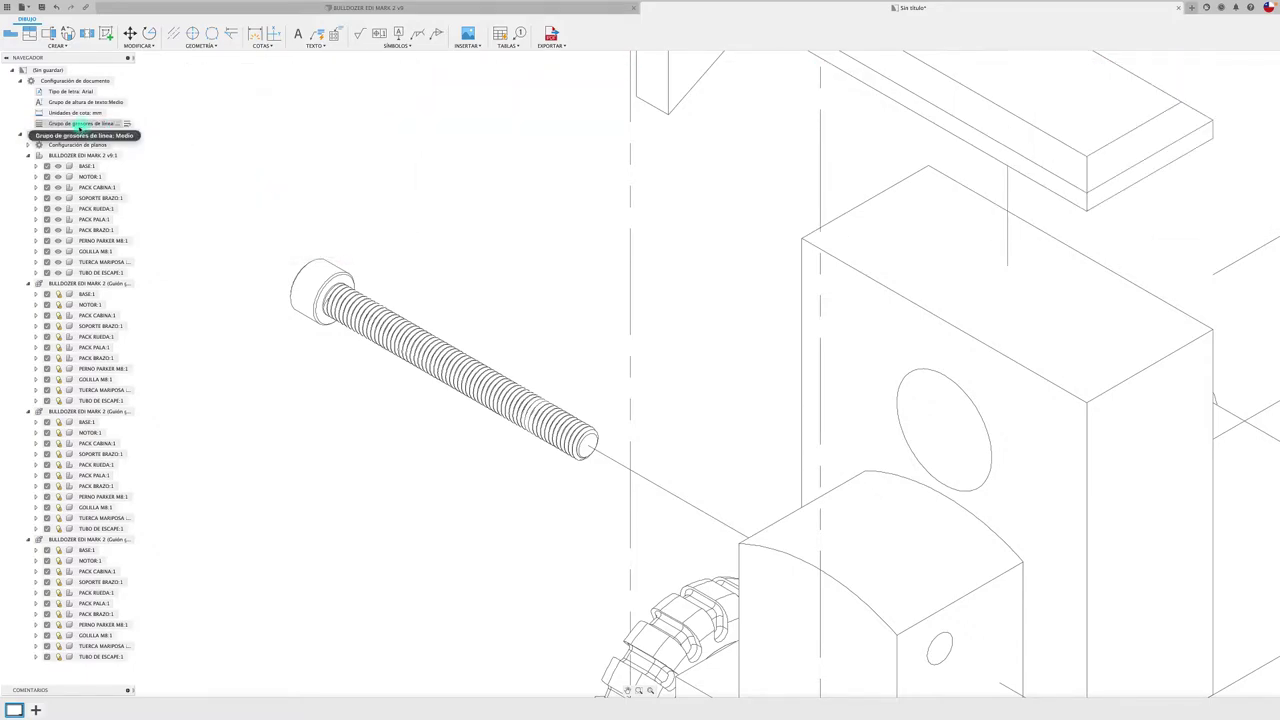
mouse_move(82, 123)
left_click(21, 81)
left_click(21, 81)
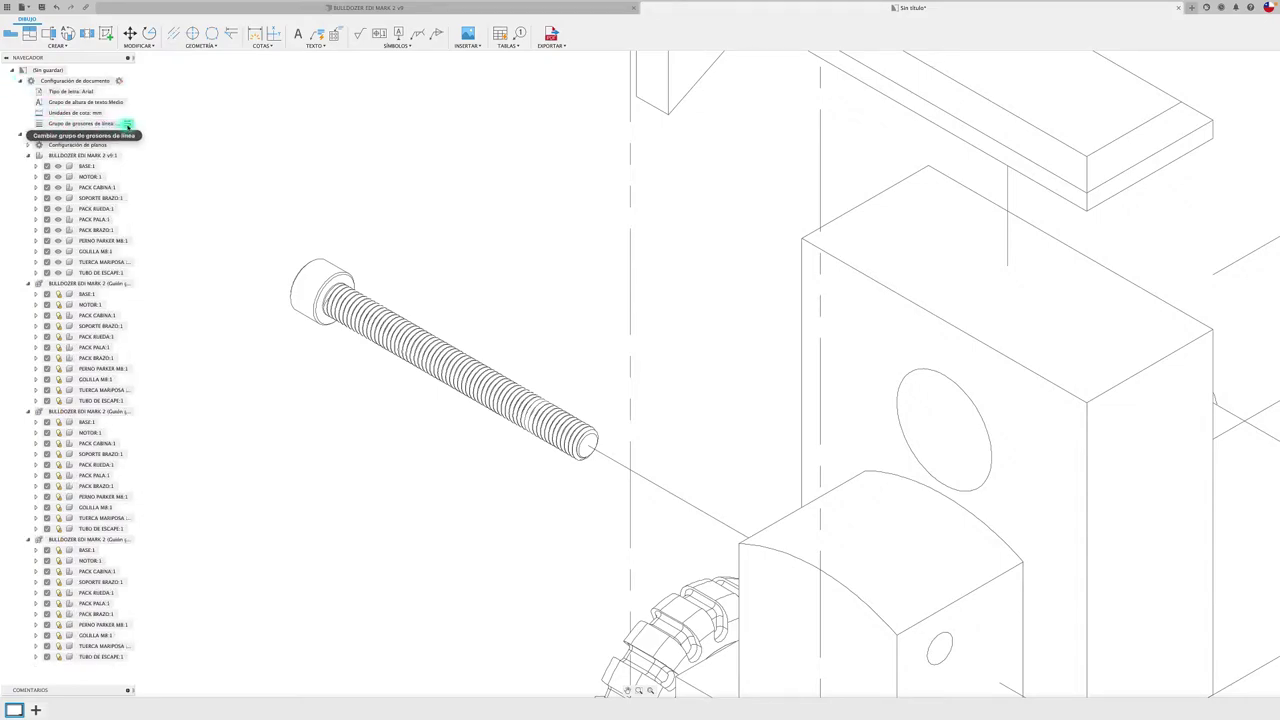
left_click(127, 123)
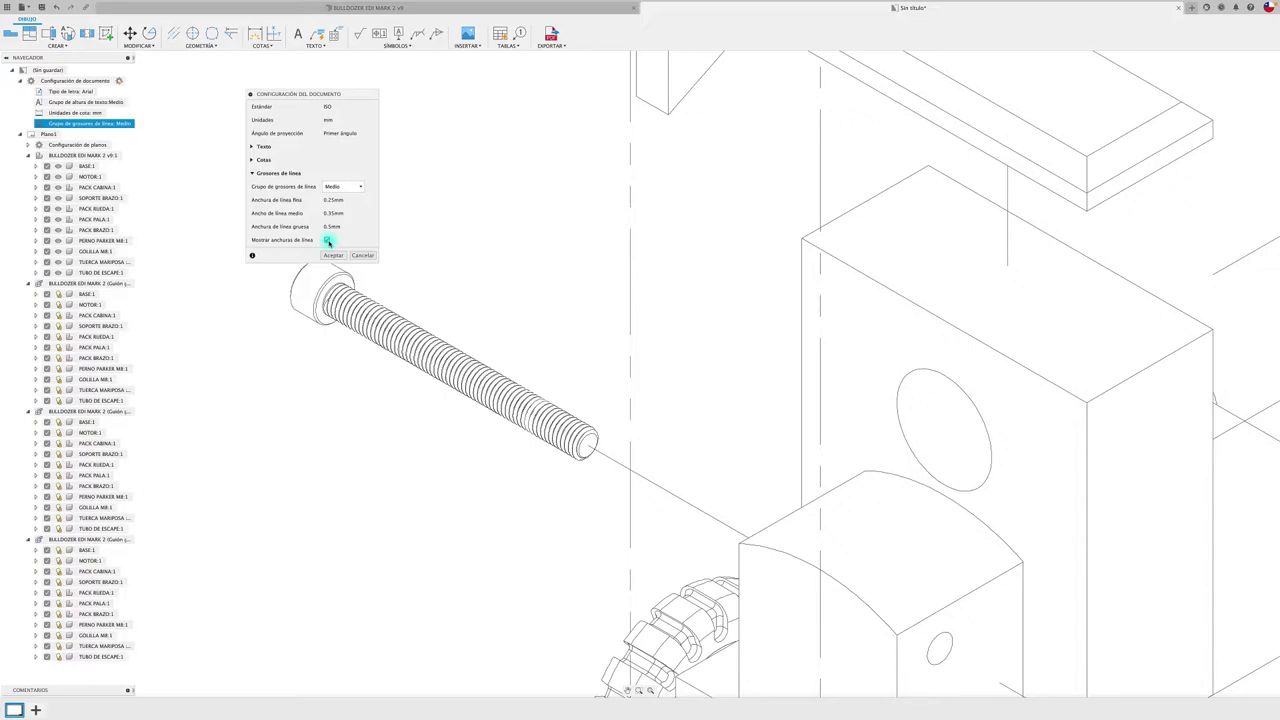
left_click(327, 240)
left_click(332, 256)
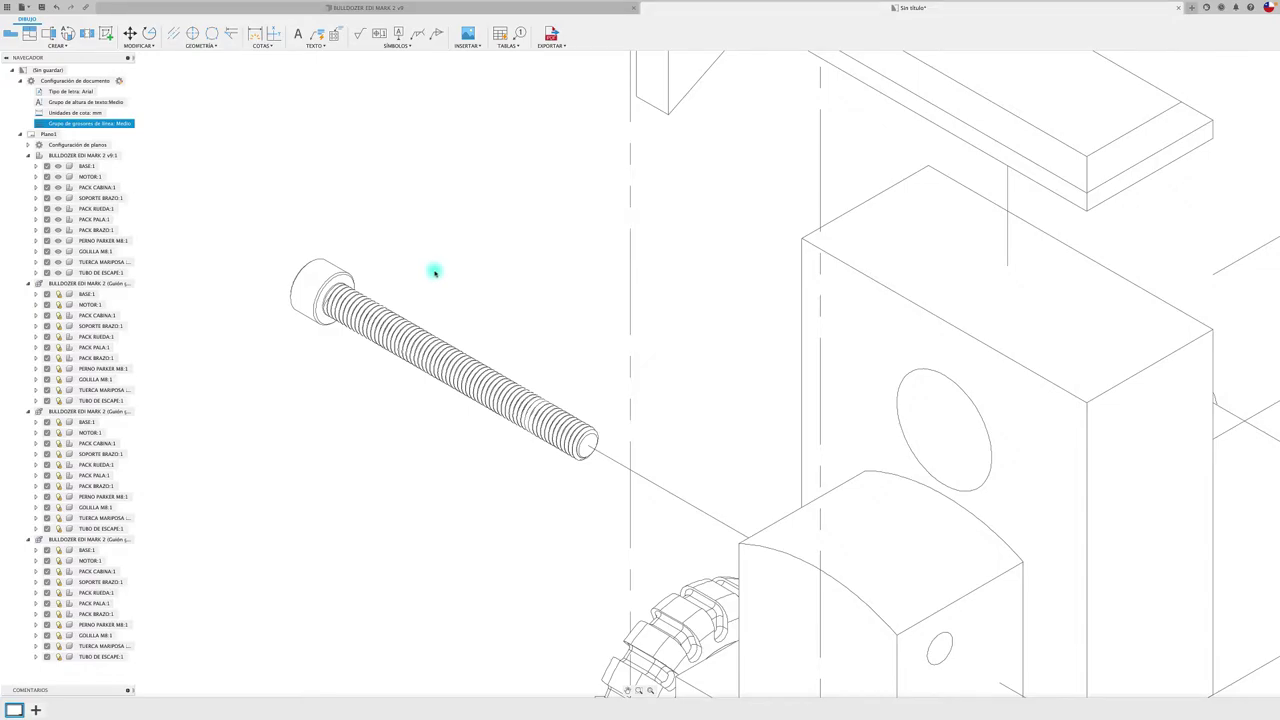
scroll(434, 272, "up", 2)
scroll(434, 272, "down", 1)
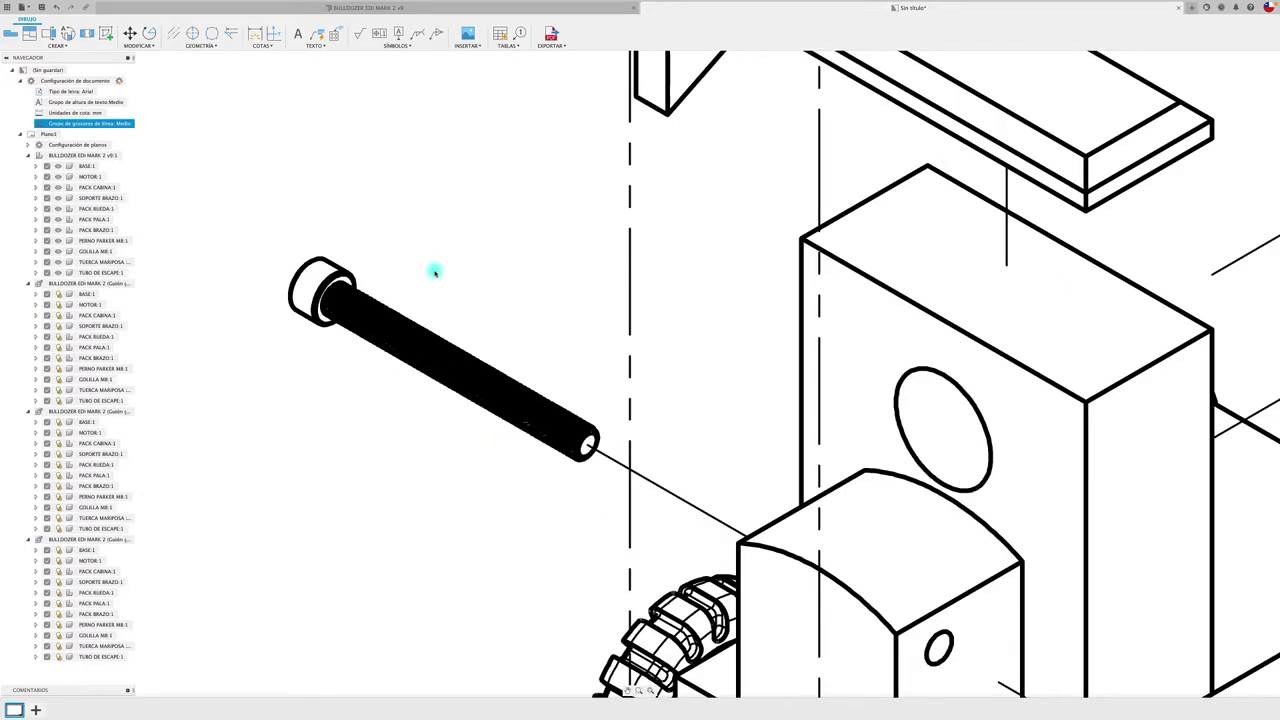
- Set the drawing's line-weight group to Fino in Document Settings
scroll(434, 272, "down", 2)
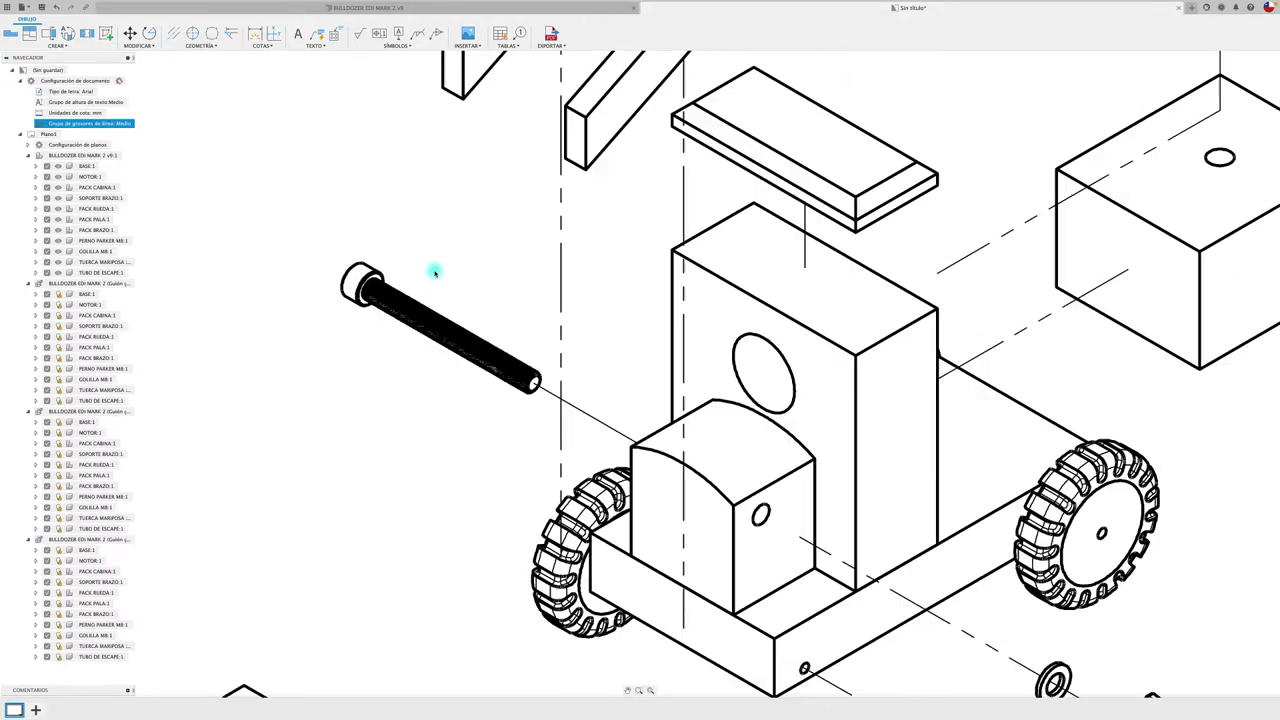
scroll(434, 272, "down", 1)
scroll(434, 272, "up", 2)
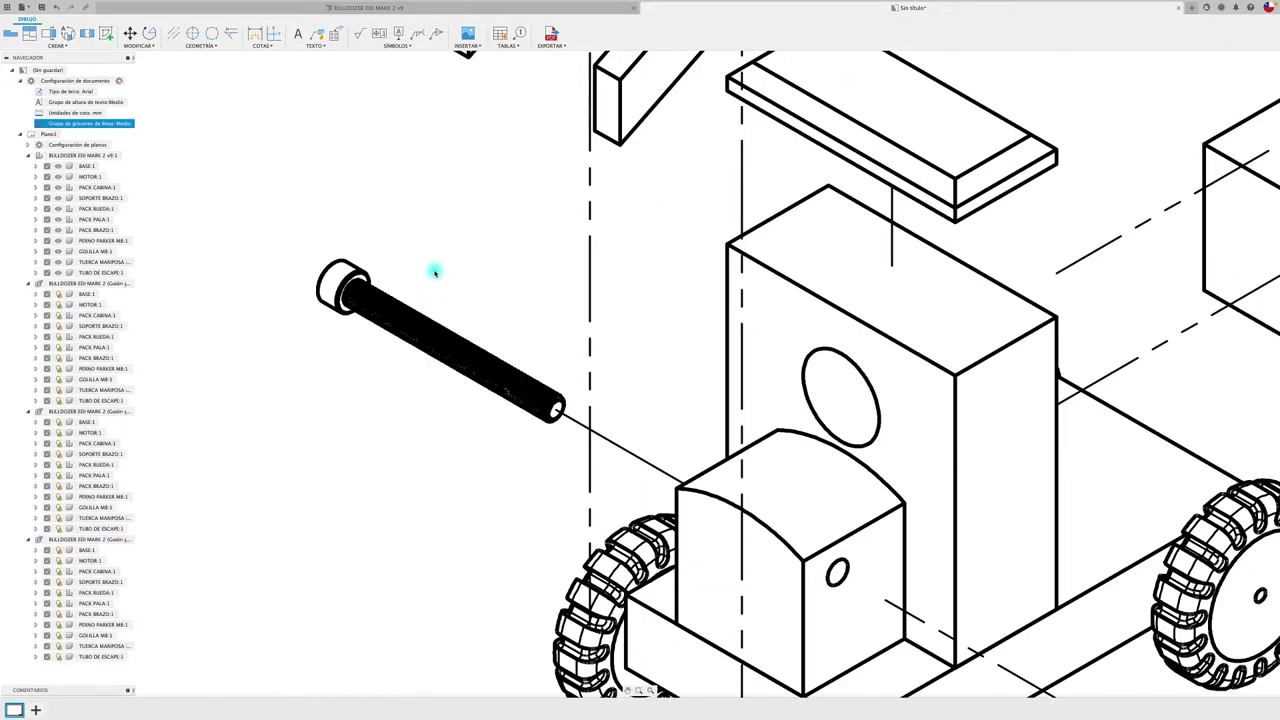
scroll(418, 347, "up", 2)
scroll(418, 347, "up", 2)
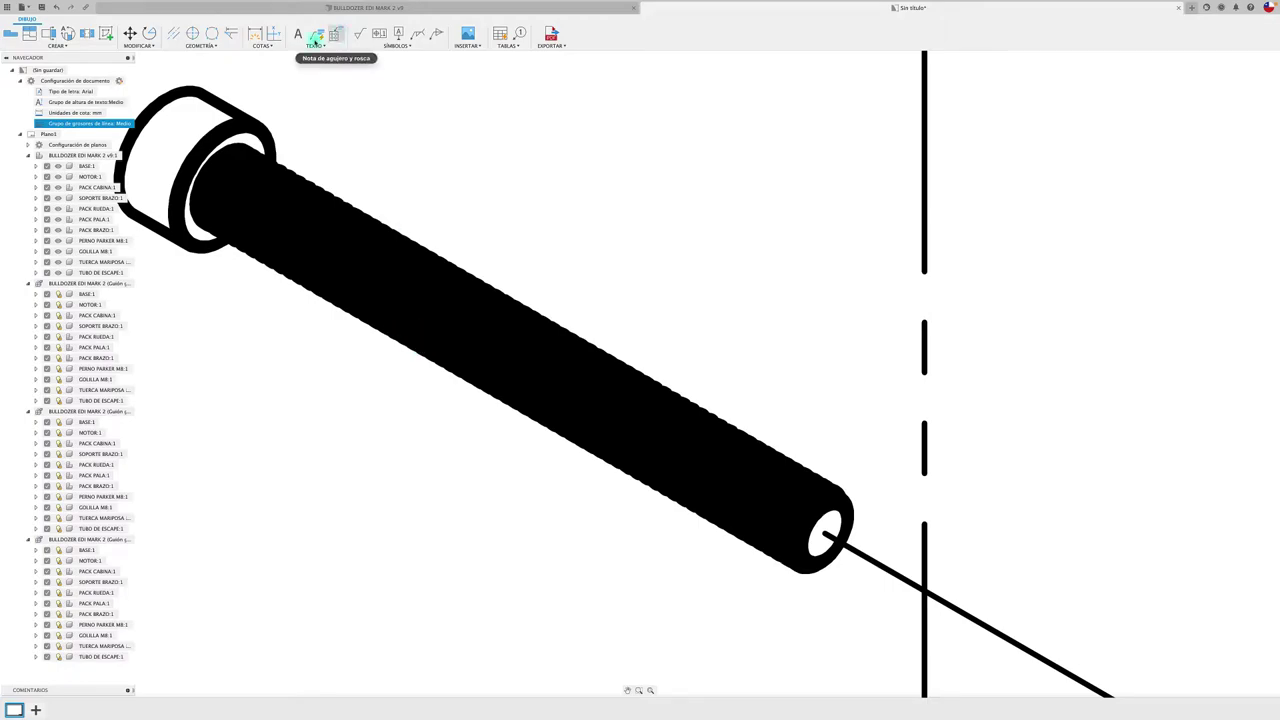
mouse_move(90, 123)
left_click(127, 123)
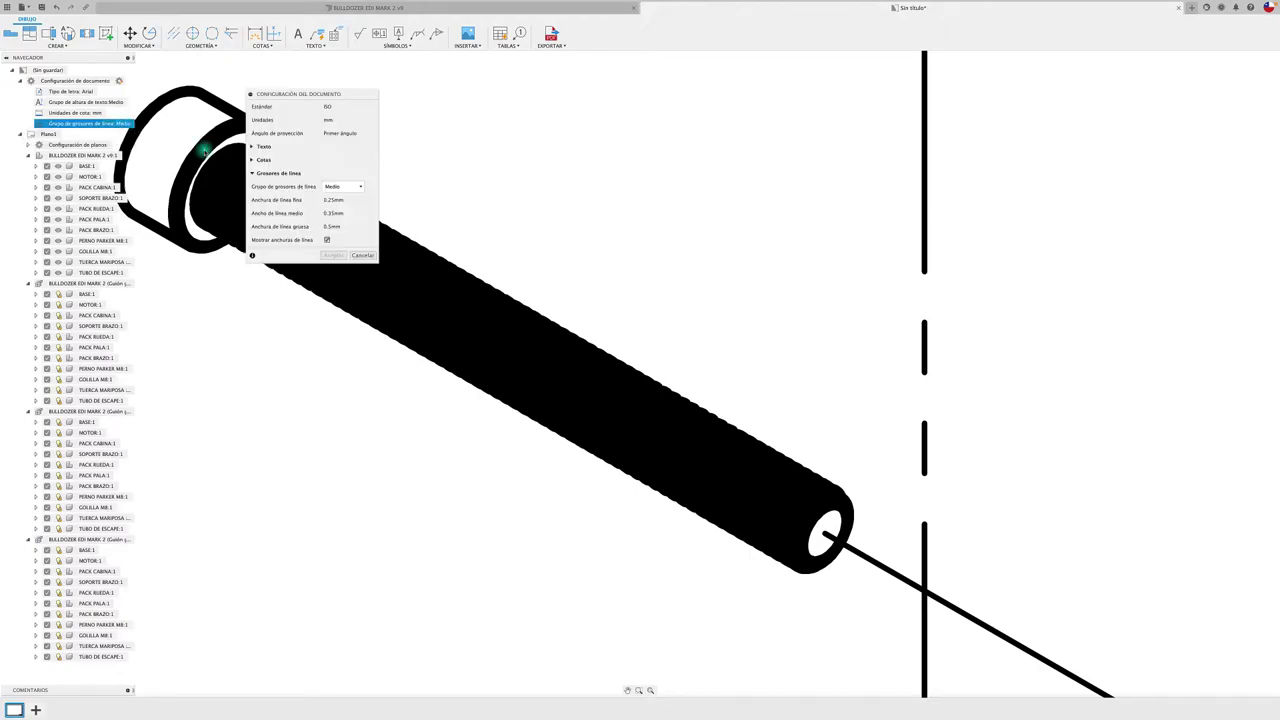
left_click(348, 187)
left_click(352, 207)
left_click(335, 256)
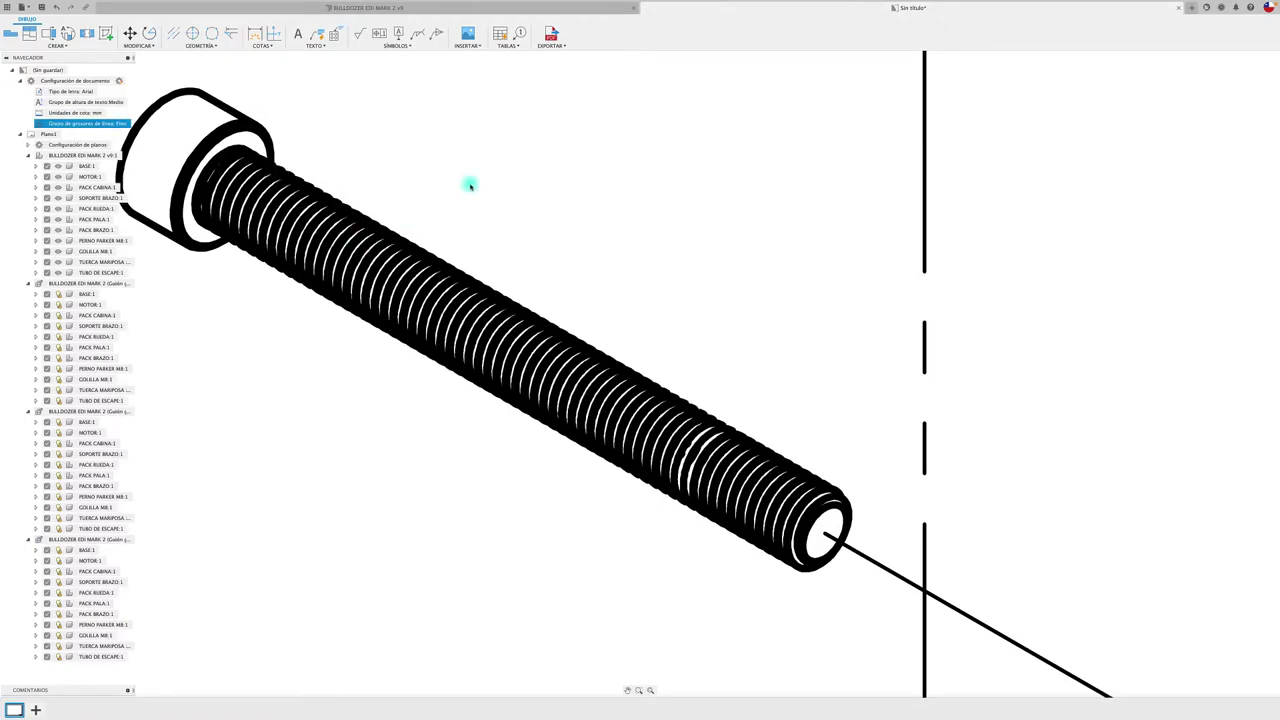
- Change the line-weight group to Muy fino (0.13/0.18/0.25 mm) for thinner outlines
scroll(470, 185, "up", 1)
scroll(470, 185, "down", 2)
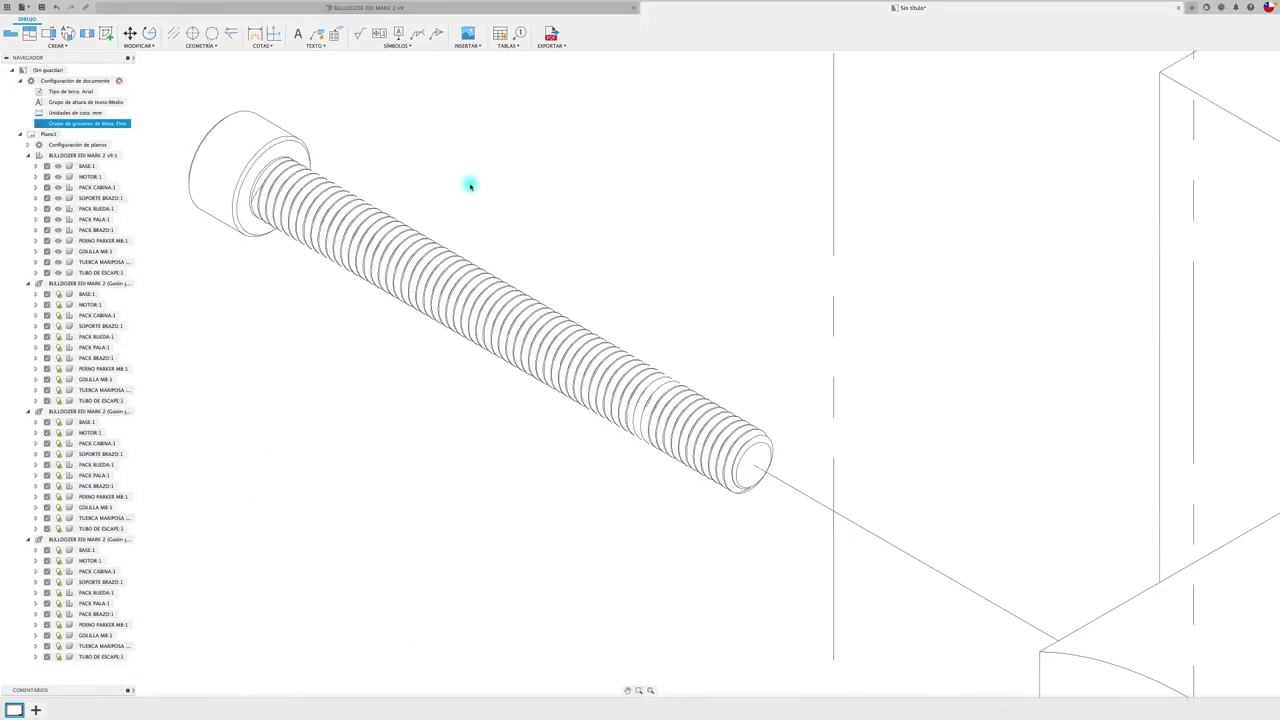
scroll(470, 185, "down", 2)
scroll(470, 185, "down", 1)
scroll(470, 185, "down", 2)
scroll(470, 185, "down", 2)
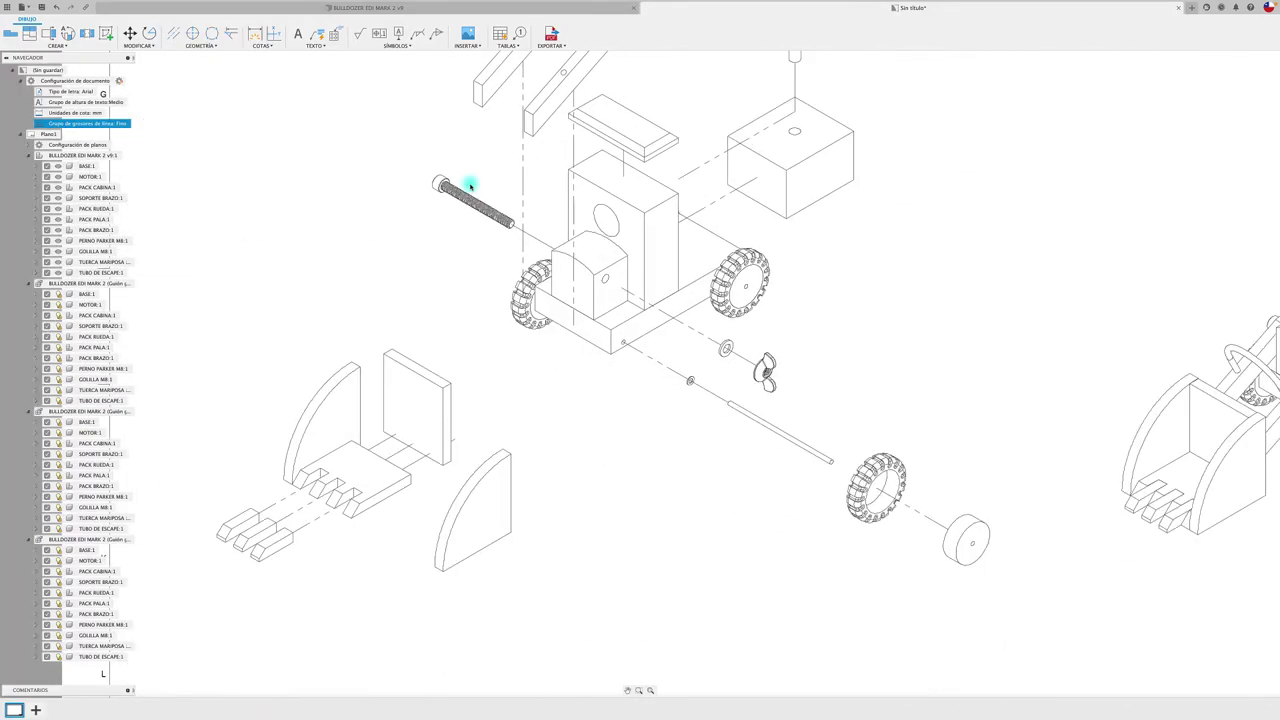
scroll(470, 185, "down", 1)
scroll(470, 185, "down", 1)
scroll(470, 185, "down", 1)
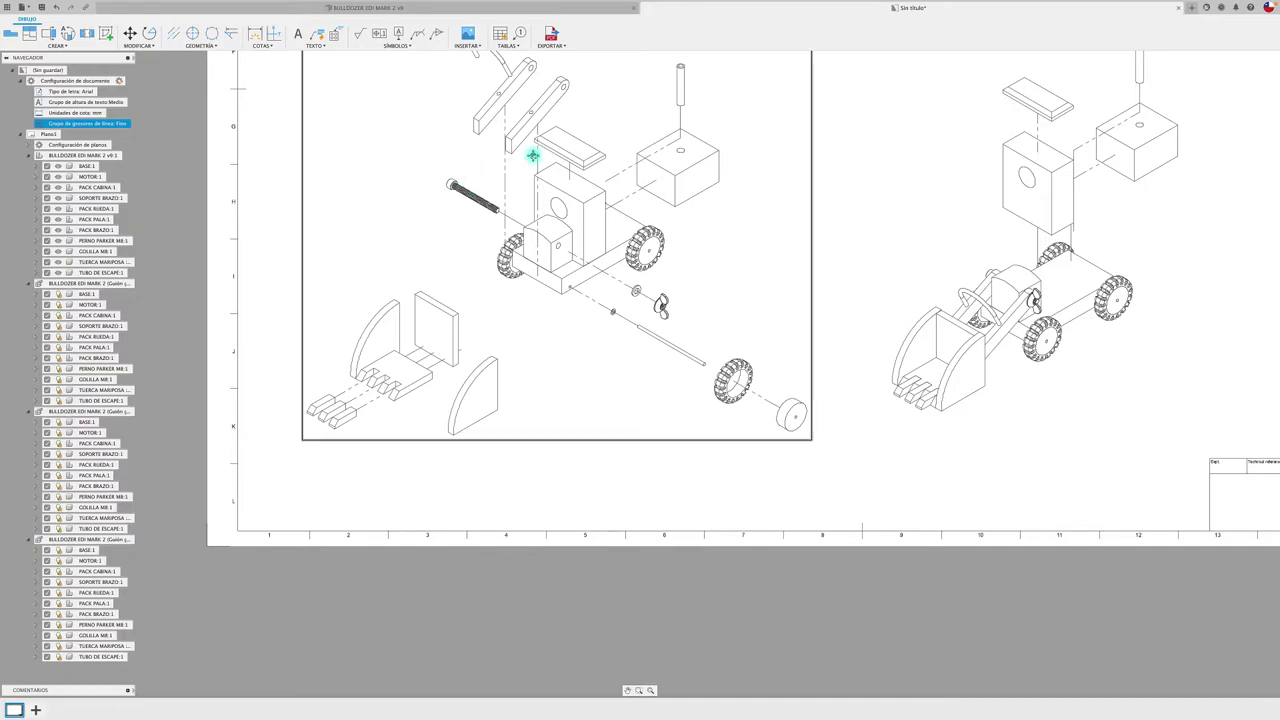
scroll(531, 157, "up", 2)
scroll(437, 243, "down", 2)
scroll(437, 243, "up", 1)
mouse_move(88, 123)
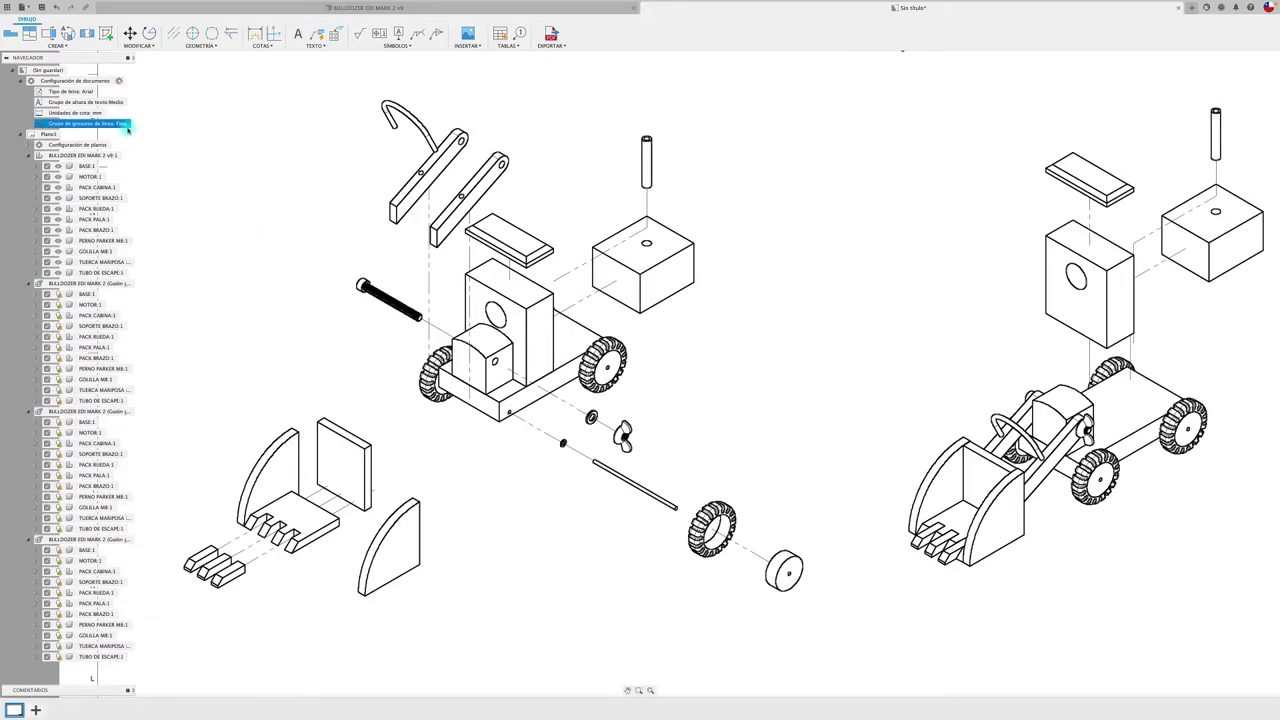
left_click(128, 124)
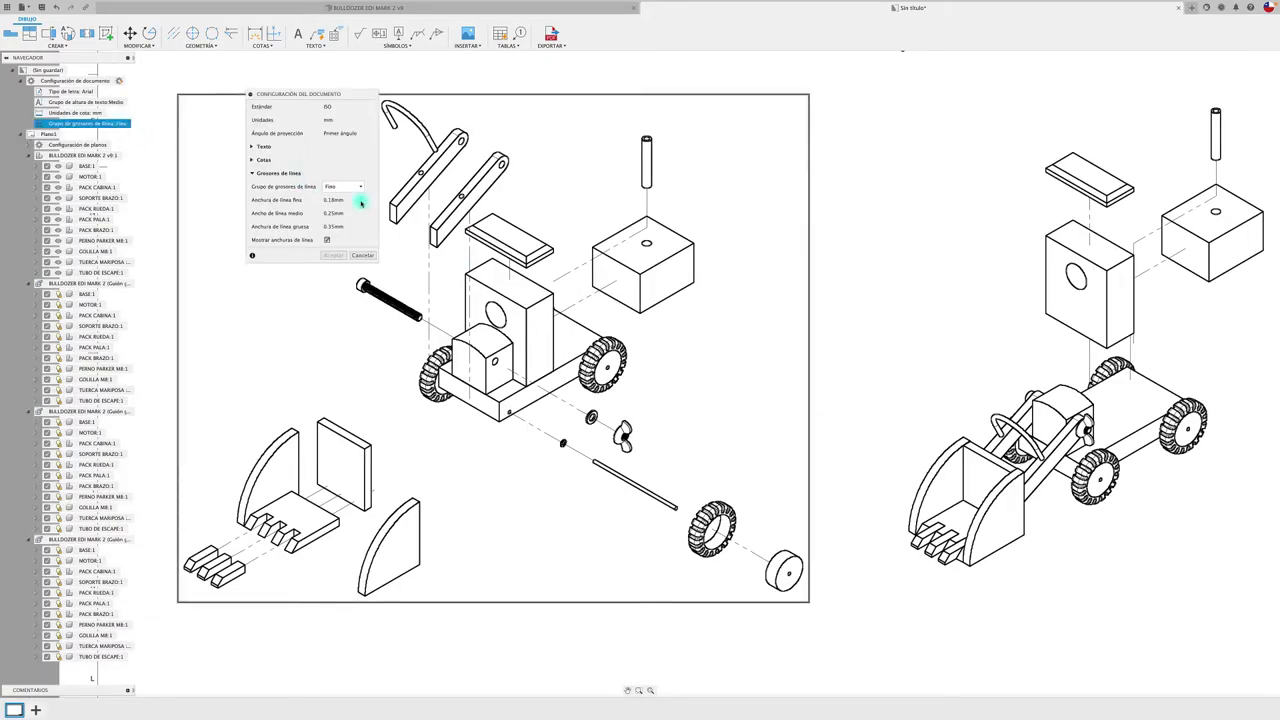
left_click(352, 188)
left_click(349, 199)
left_click(333, 255)
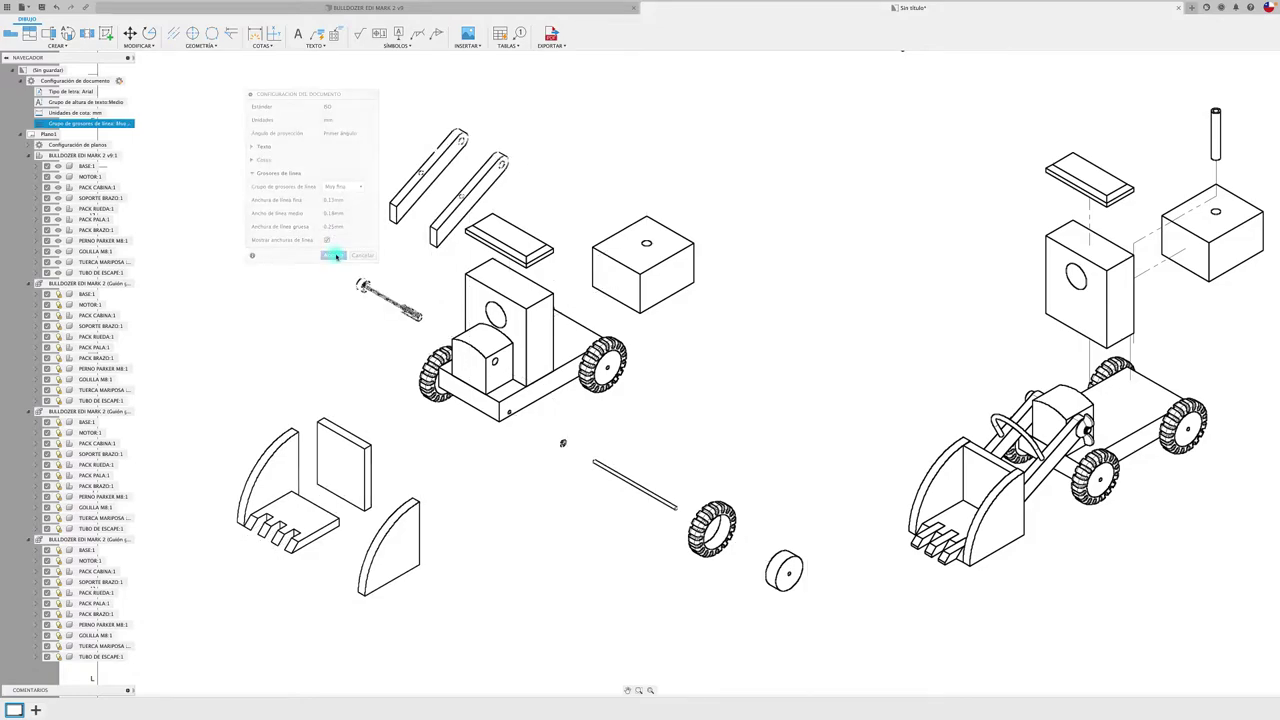
- Start editing the title block and enter DISEÑO in the Dept. field
scroll(363, 234, "down", 1)
scroll(349, 234, "down", 2)
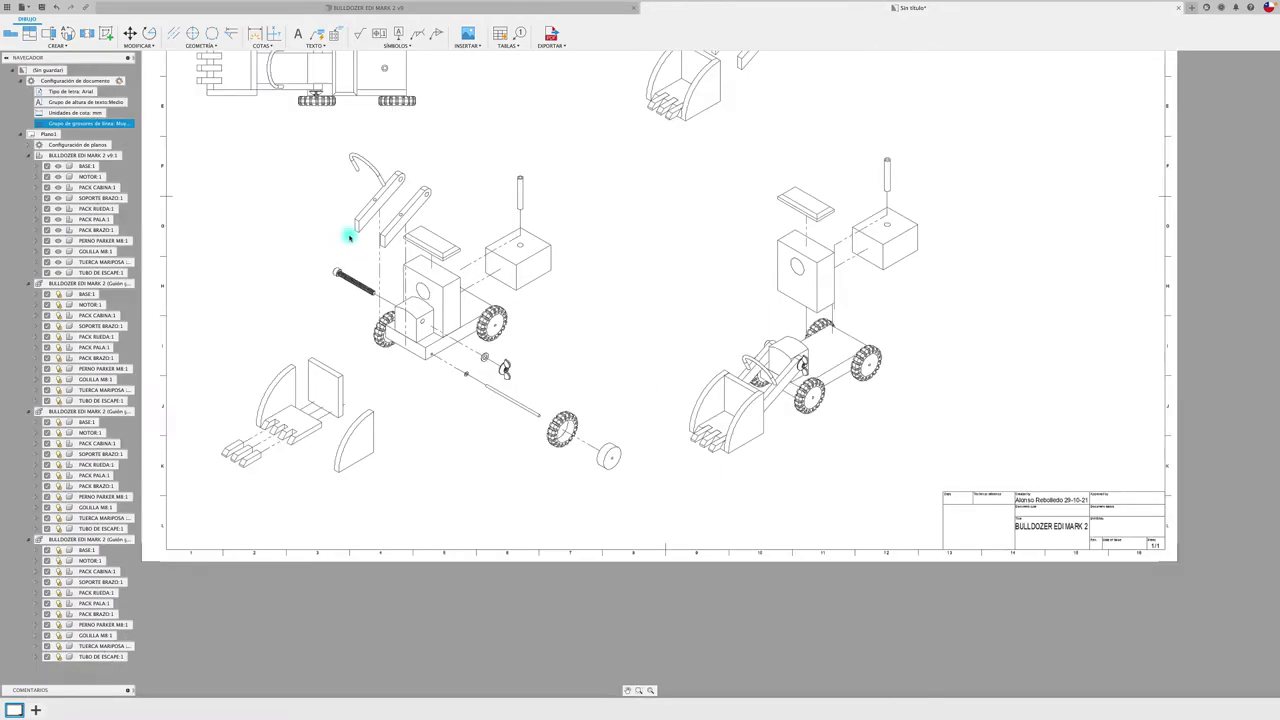
scroll(349, 234, "down", 2)
scroll(528, 270, "up", 1)
scroll(528, 270, "down", 2)
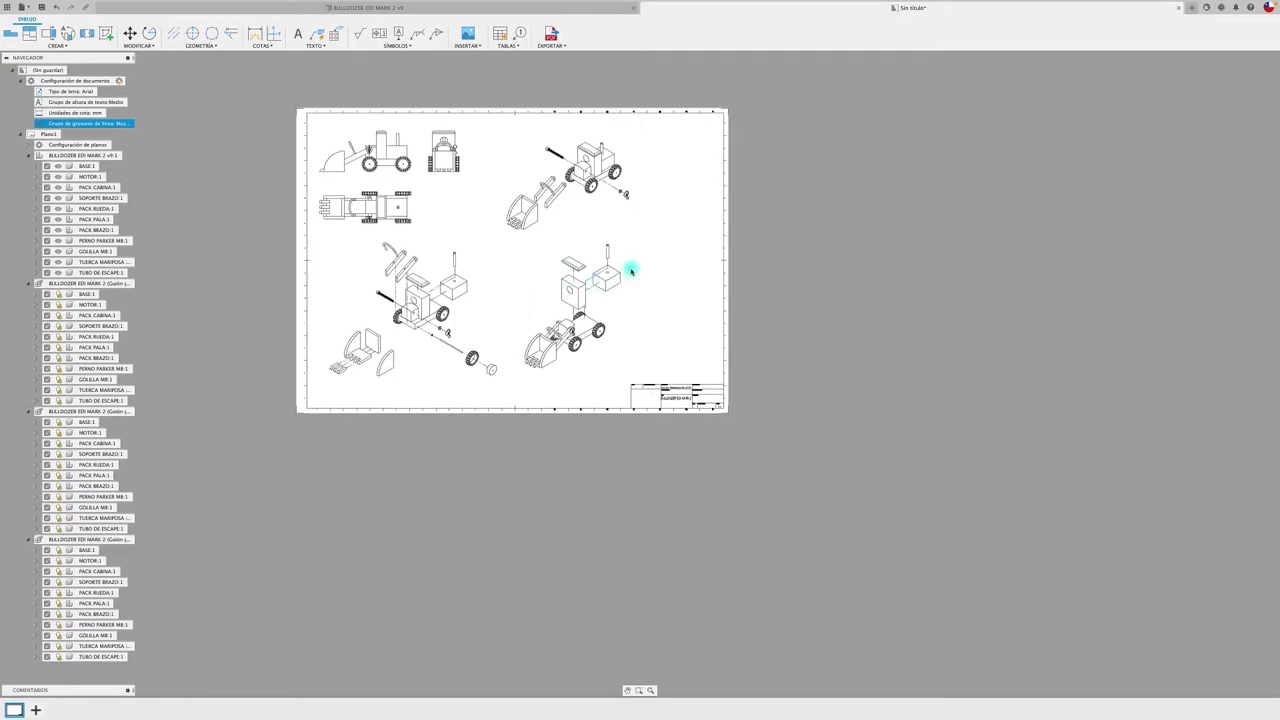
scroll(631, 271, "down", 1)
scroll(646, 366, "up", 2)
scroll(660, 374, "up", 4)
scroll(666, 374, "up", 1)
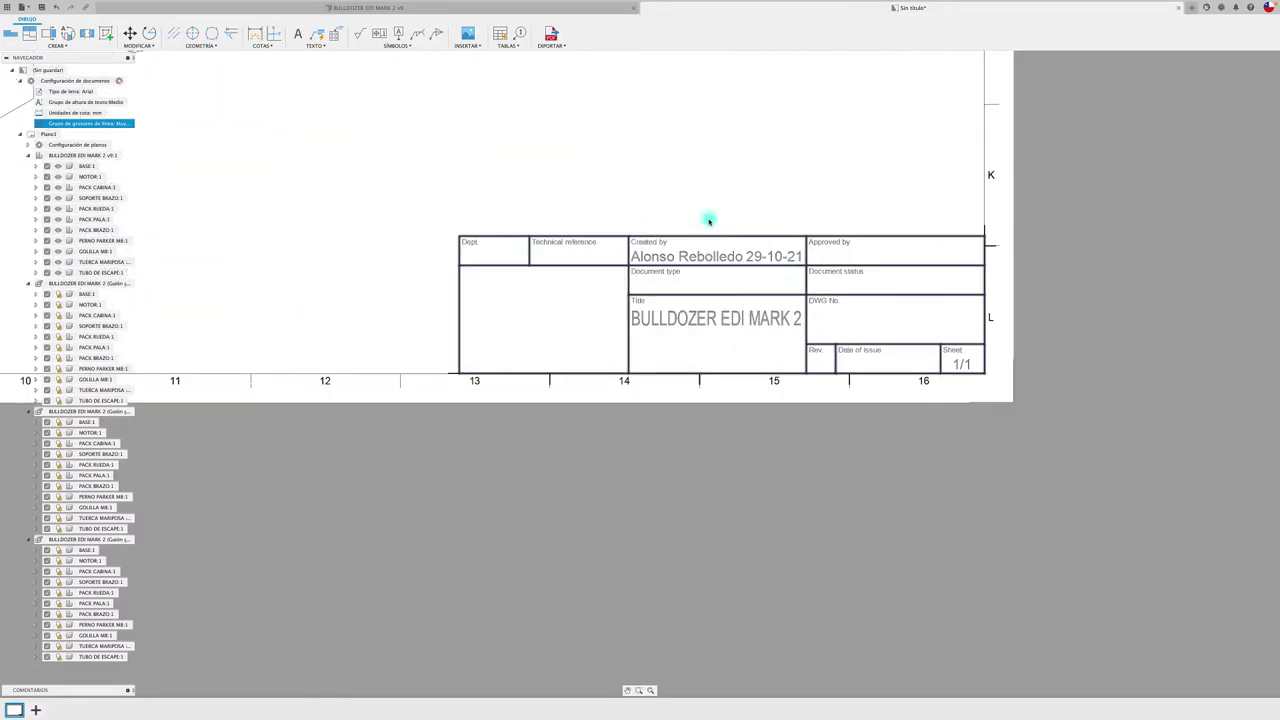
scroll(751, 374, "down", 4)
scroll(751, 374, "up", 3)
scroll(746, 363, "up", 2)
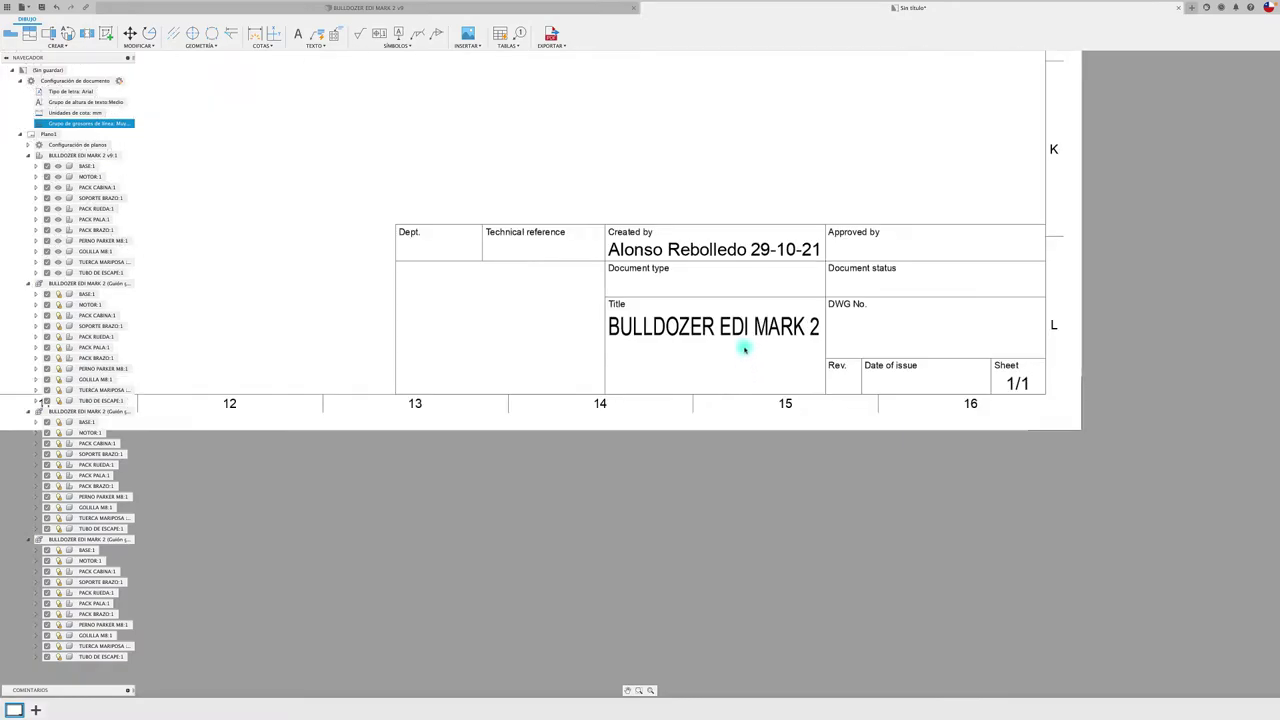
double_click(729, 334)
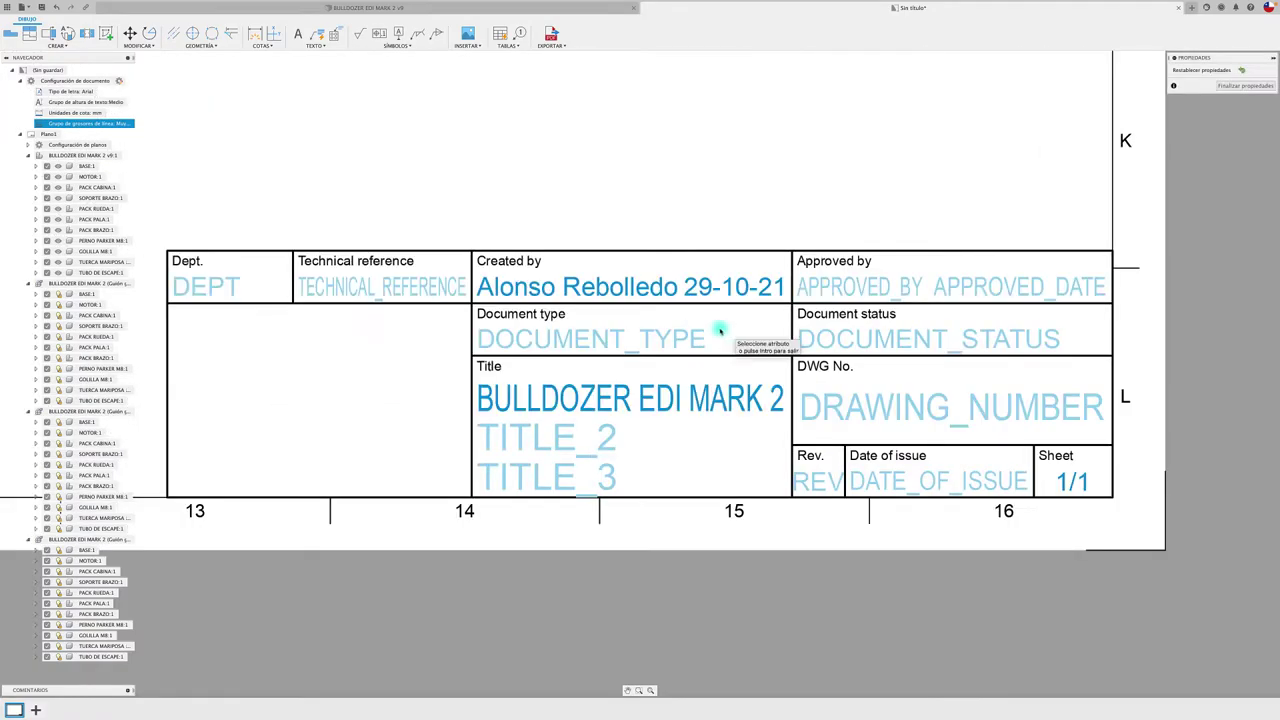
left_click(210, 288)
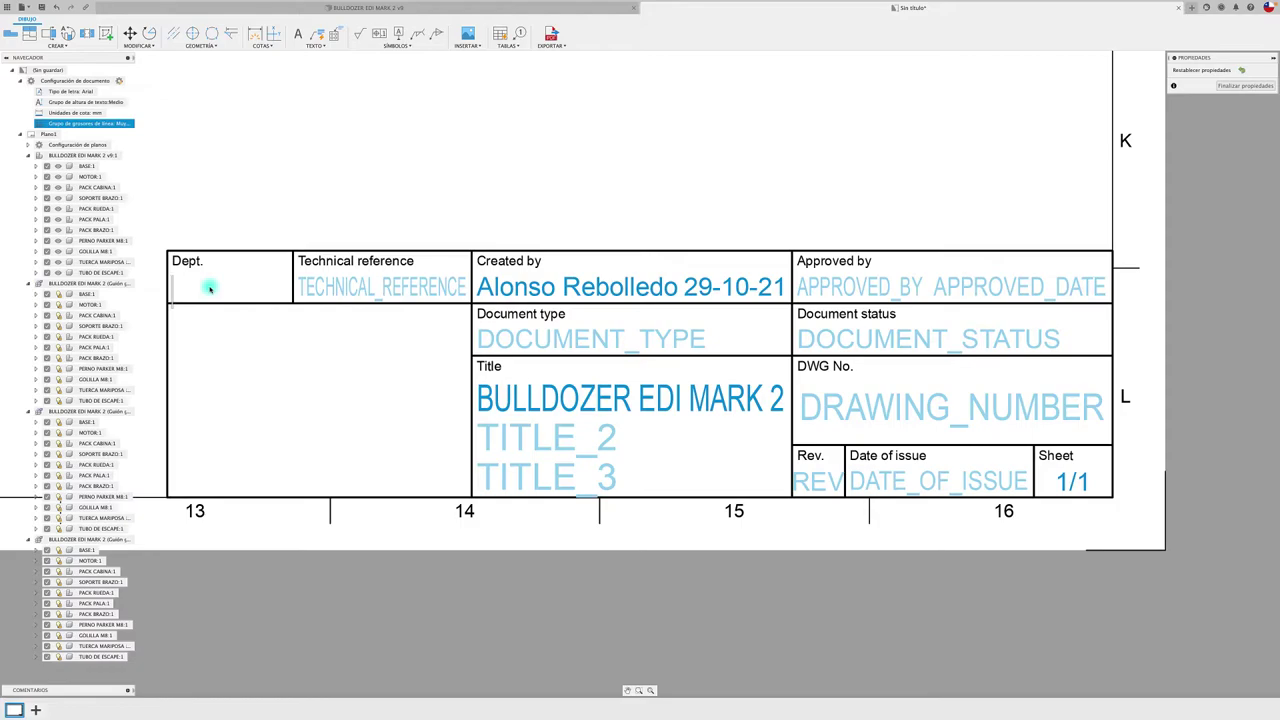
type("ise")
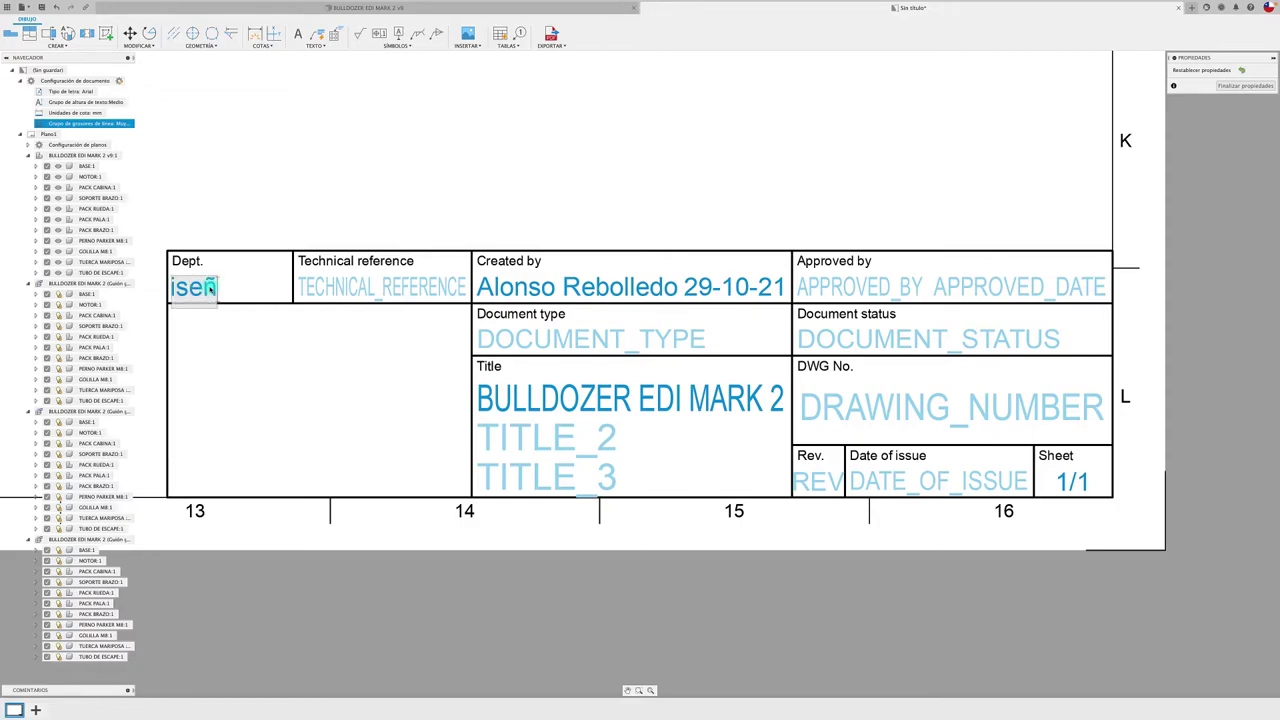
type("ño")
key("BackSpace")
key("BackSpace")
key("BackSpace")
key("BackSpace")
key("BackSpace")
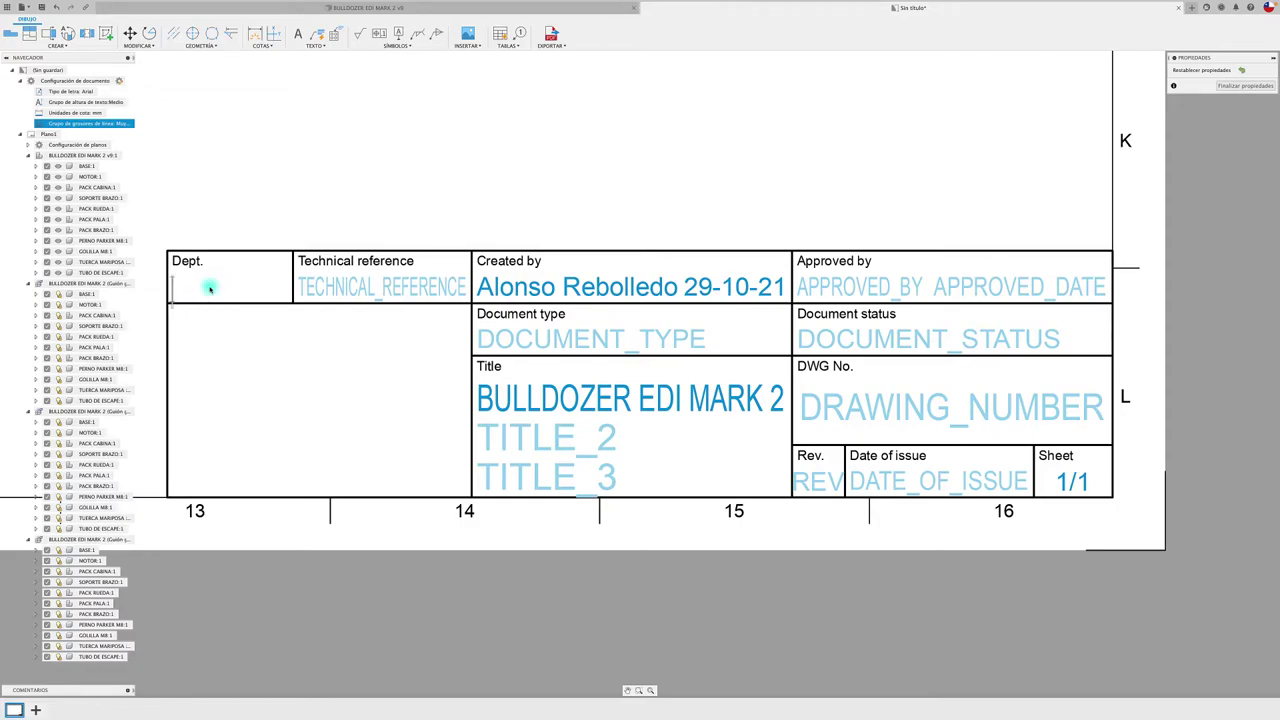
type("DISEÑO")
key("Return")
- Fill Technical reference 'FUSION 360', Document type 'PDF' and DWG No. 'Vistas explosionadas'
left_click(391, 288)
type("FUSION 360")
left_click(531, 337)
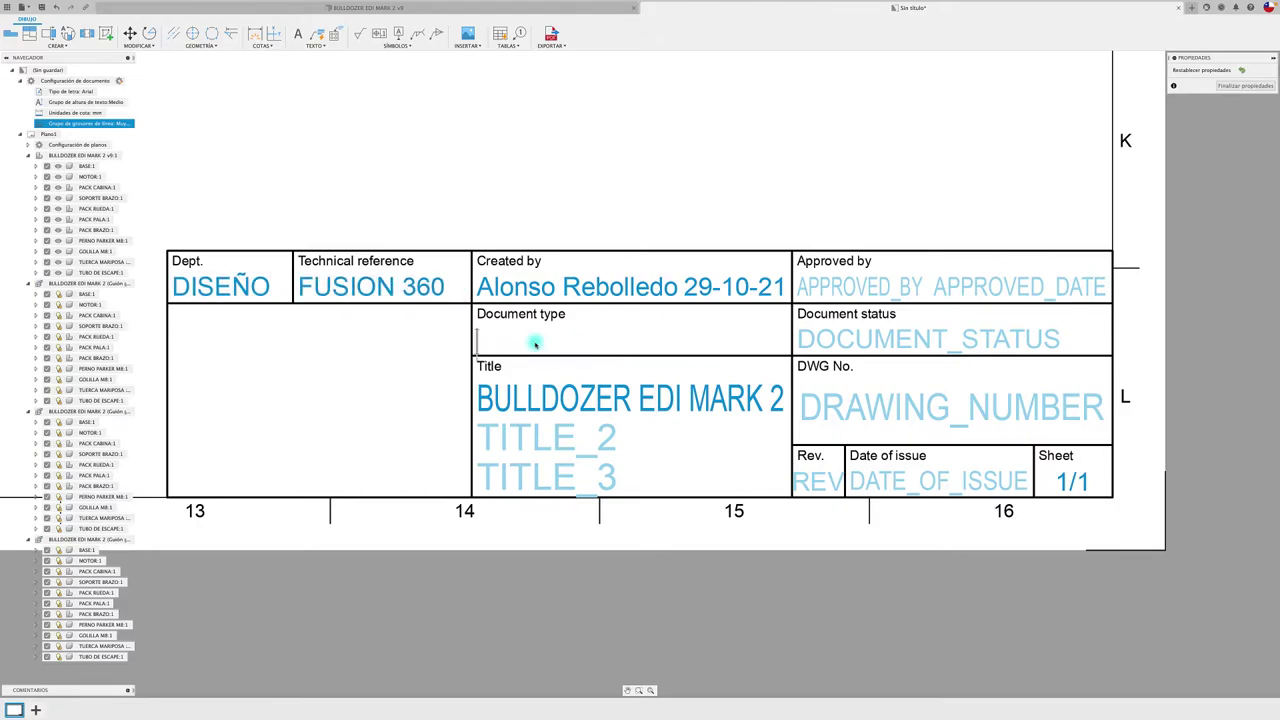
type("PDF")
left_click(856, 410)
type("Vistas explosionadas")
key("Return")
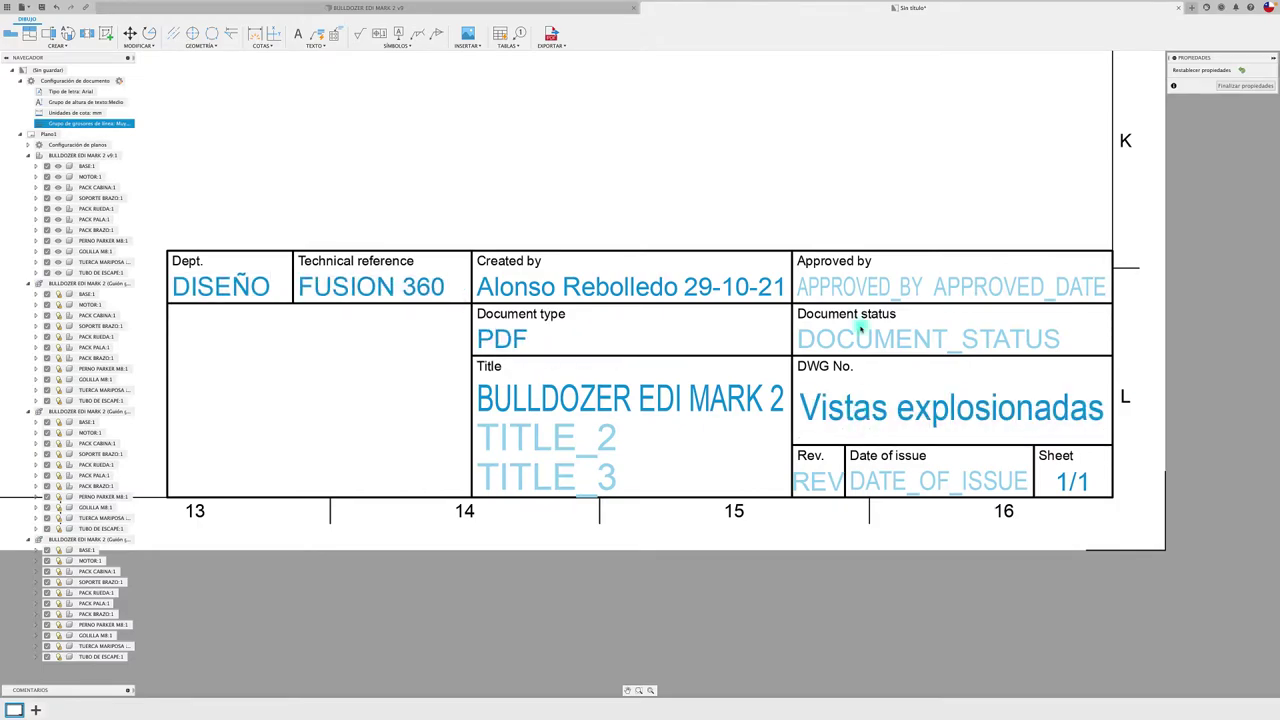
- Set the Rev. field to VºBº and finish editing the title block
left_click(803, 482)
type("VºBº")
key("Return")
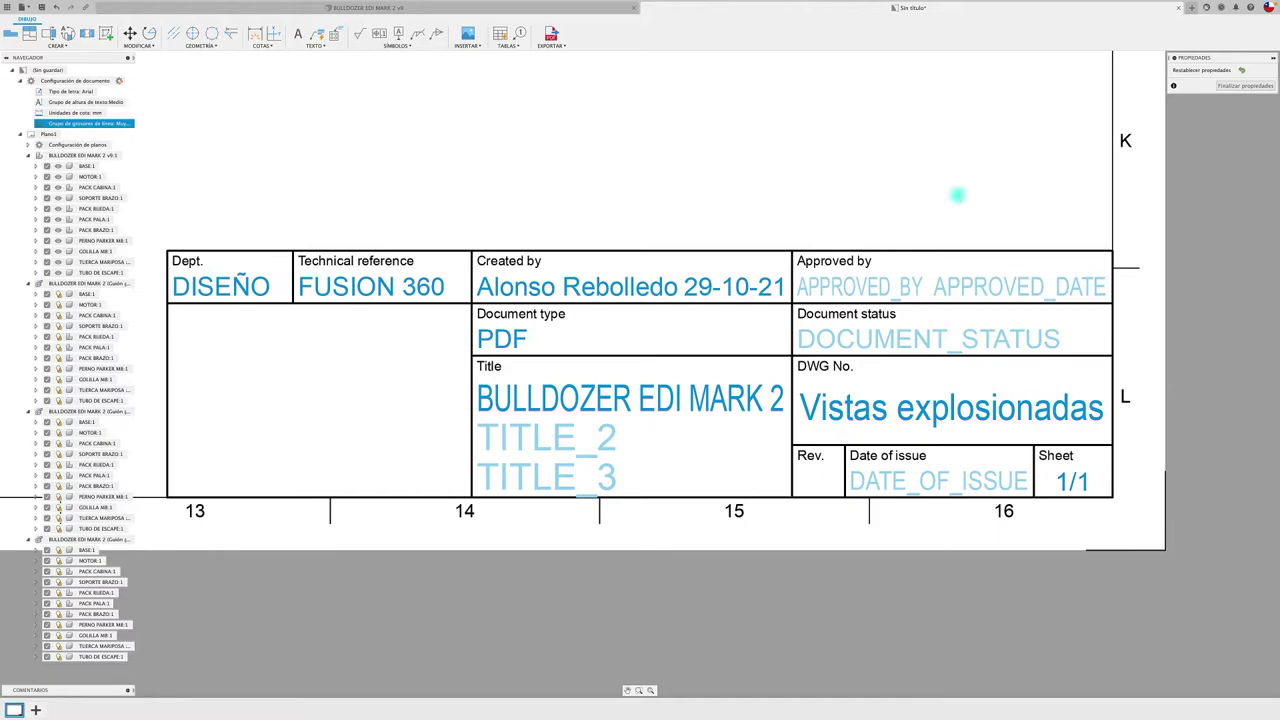
left_click(1243, 88)
scroll(610, 315, "down", 2)
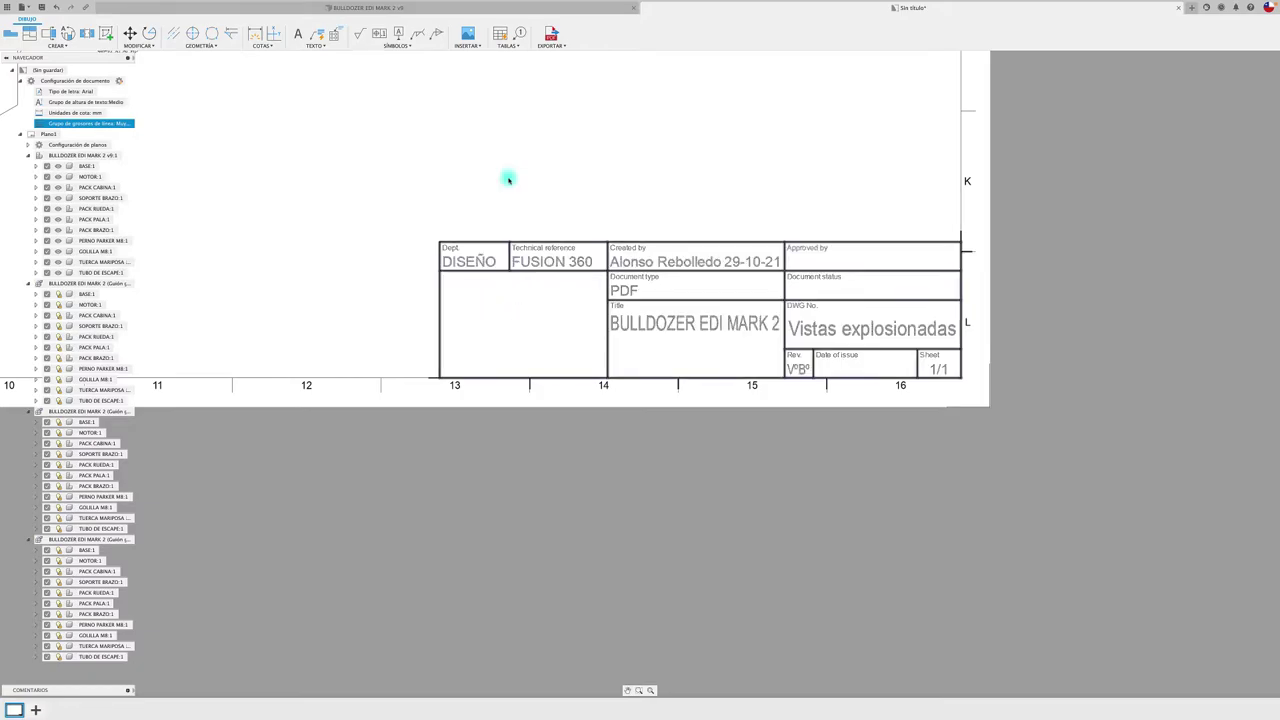
- Insert a parts list based on the lower-left exploded view at the sheet's top-right
scroll(598, 196, "down", 1)
scroll(603, 191, "down", 2)
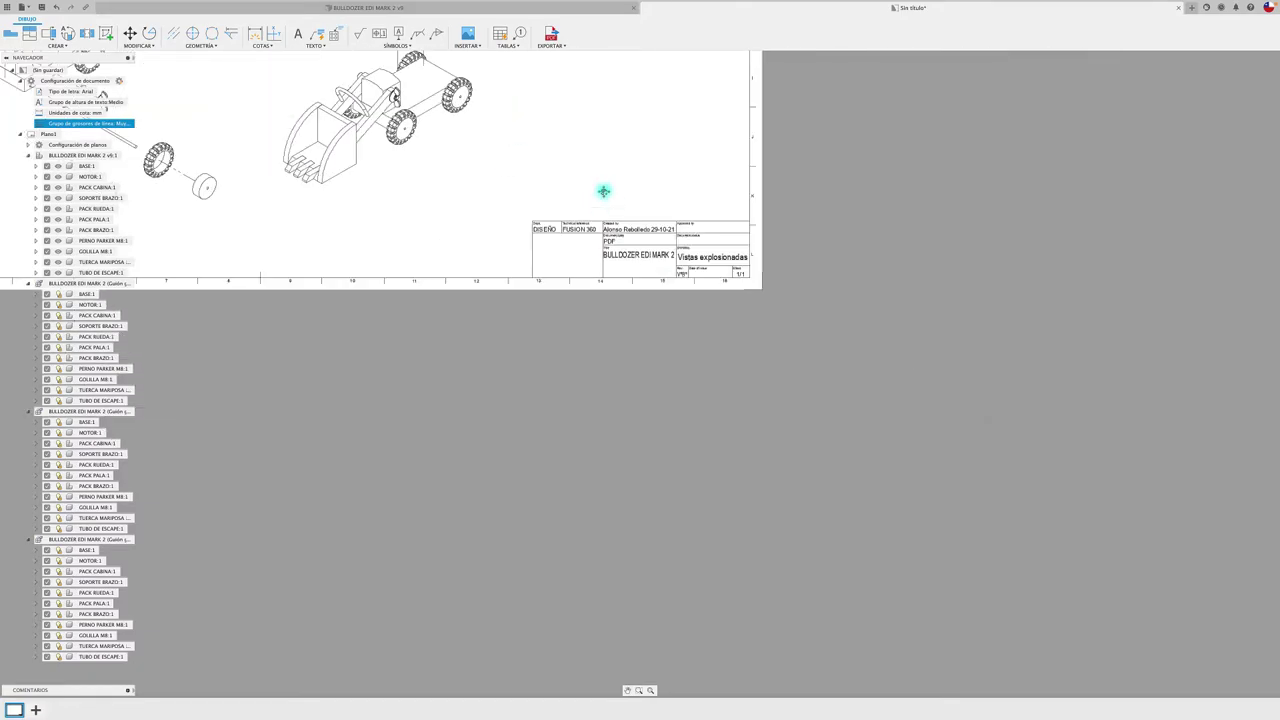
scroll(603, 191, "up", 1)
scroll(654, 323, "down", 1)
scroll(674, 366, "down", 2)
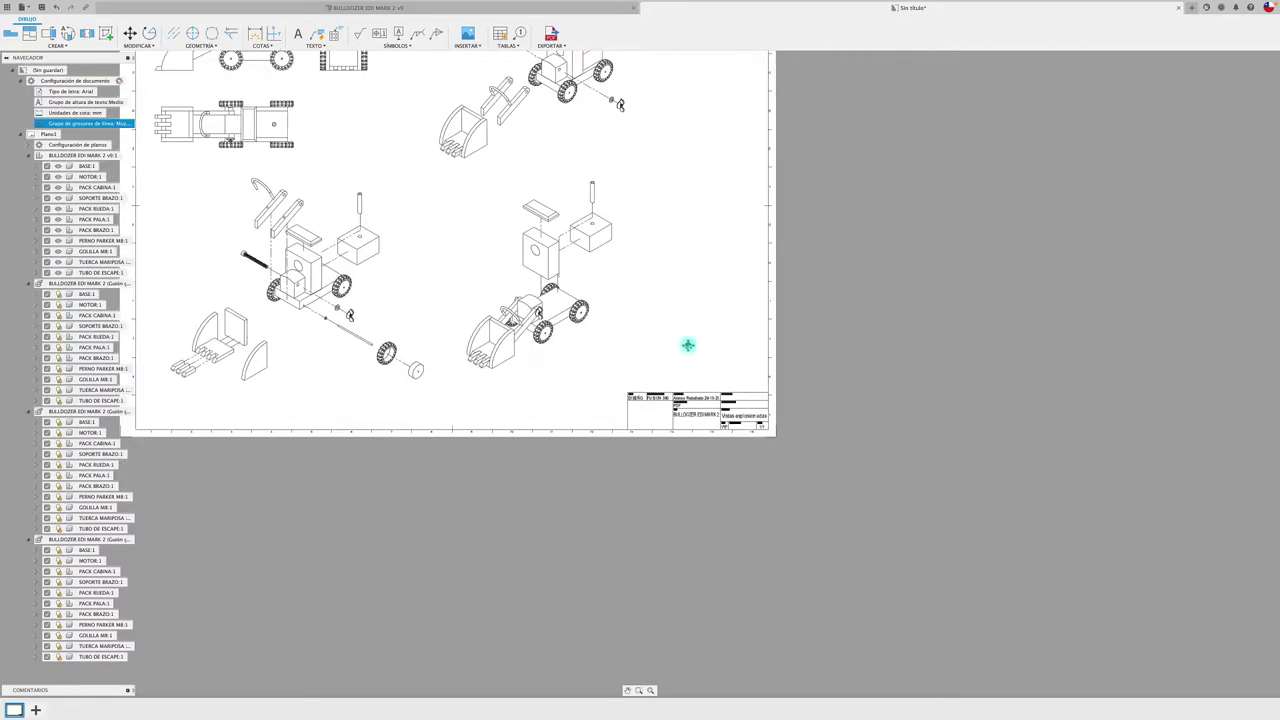
middle_click_drag(688, 345, 711, 400)
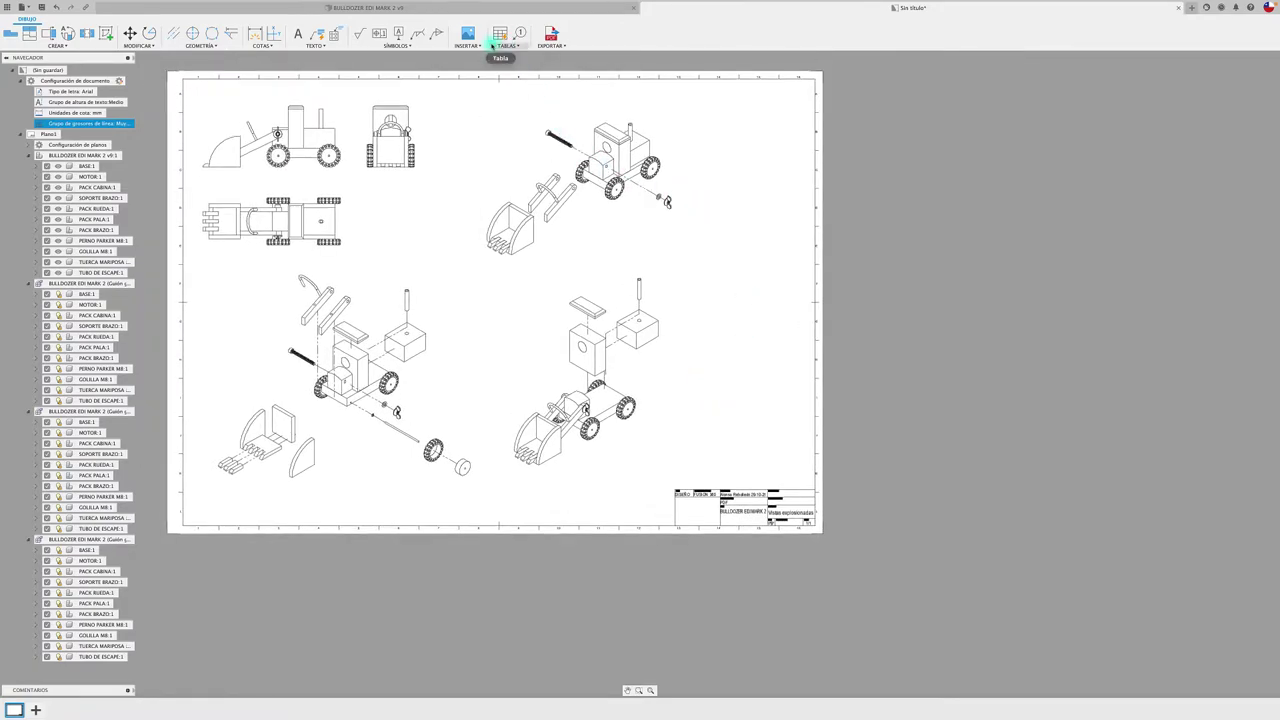
left_click(499, 36)
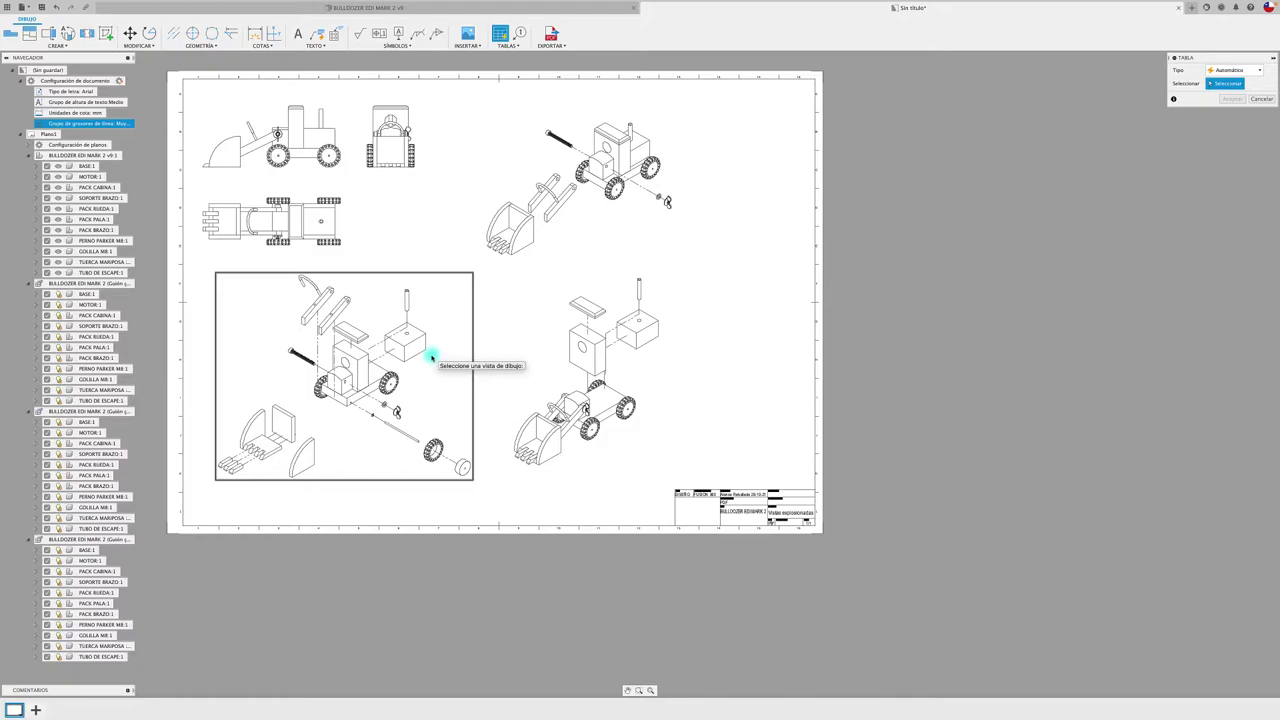
left_click(428, 352)
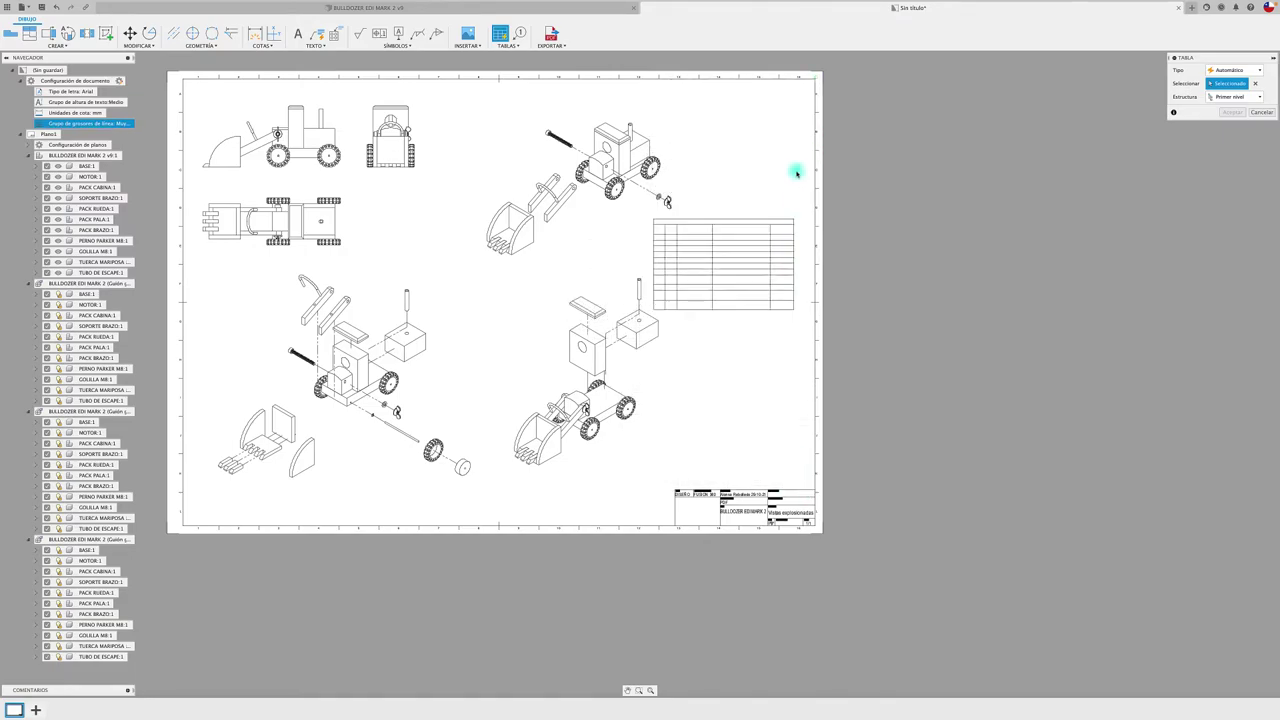
left_click(815, 77)
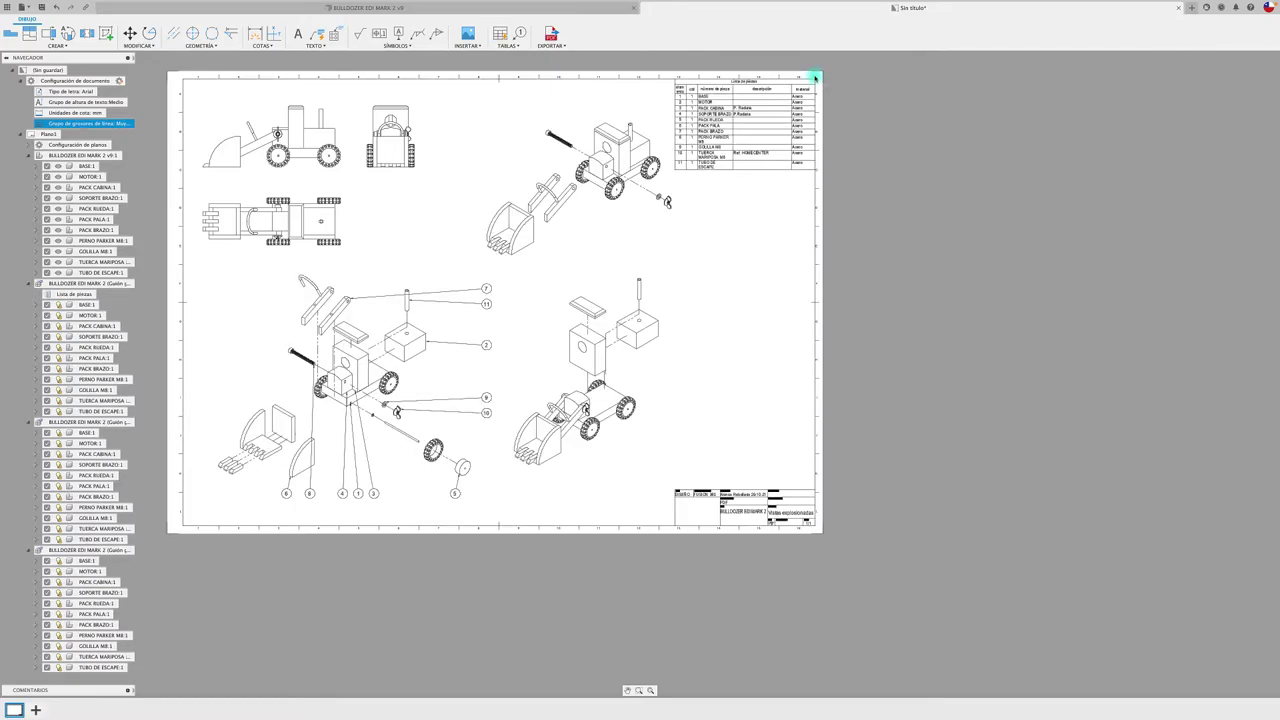
- Move the upper exploded view left, away from the parts list
scroll(750, 150, "up", 1)
scroll(751, 177, "up", 2)
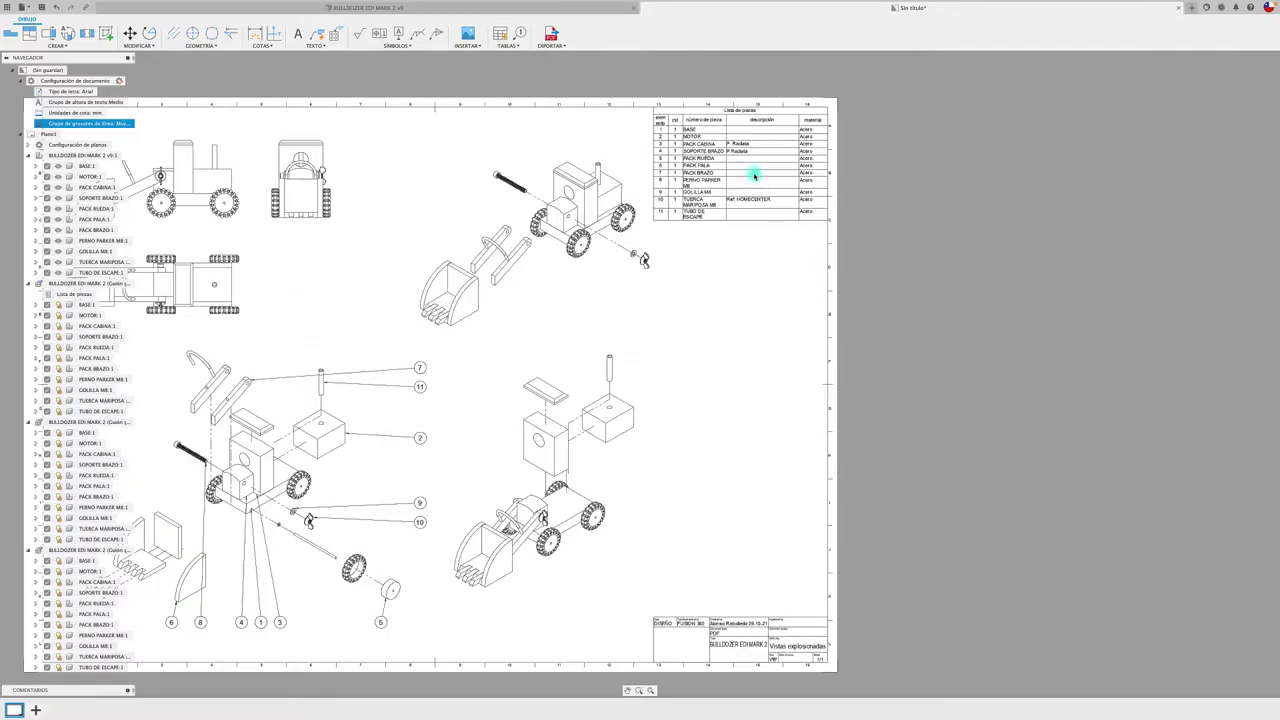
scroll(753, 176, "up", 2)
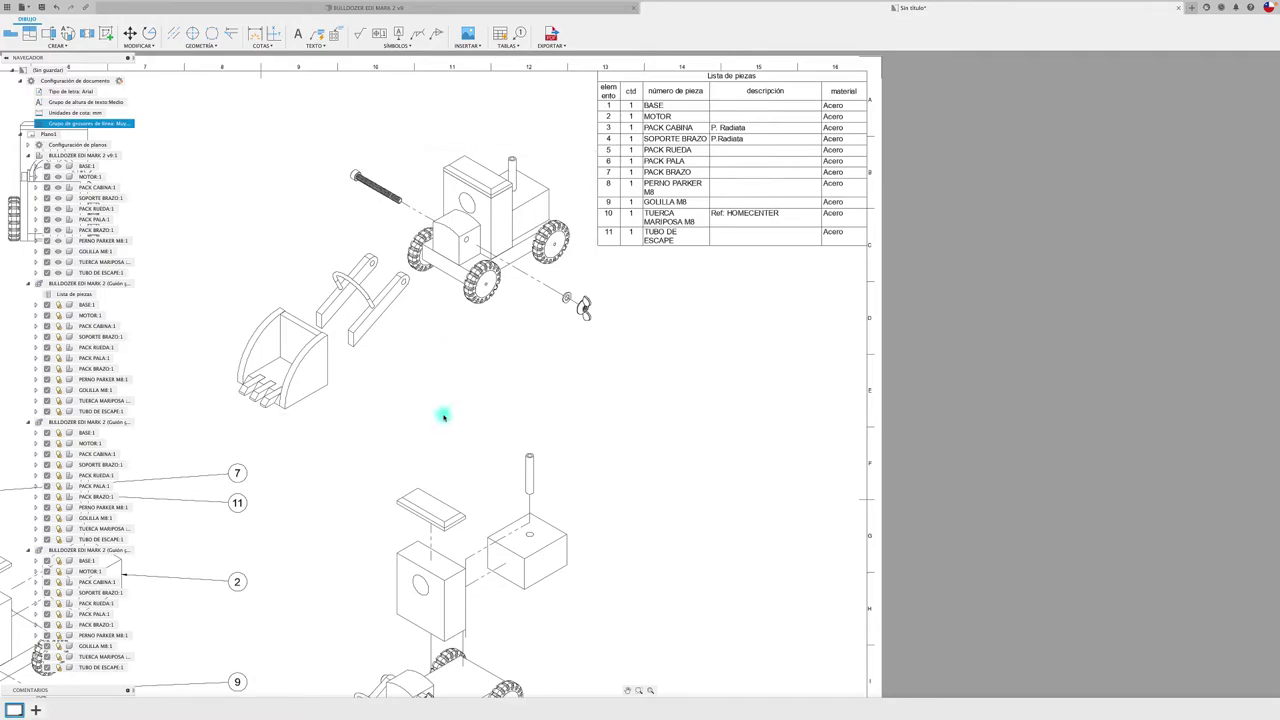
left_click_drag(433, 408, 386, 390)
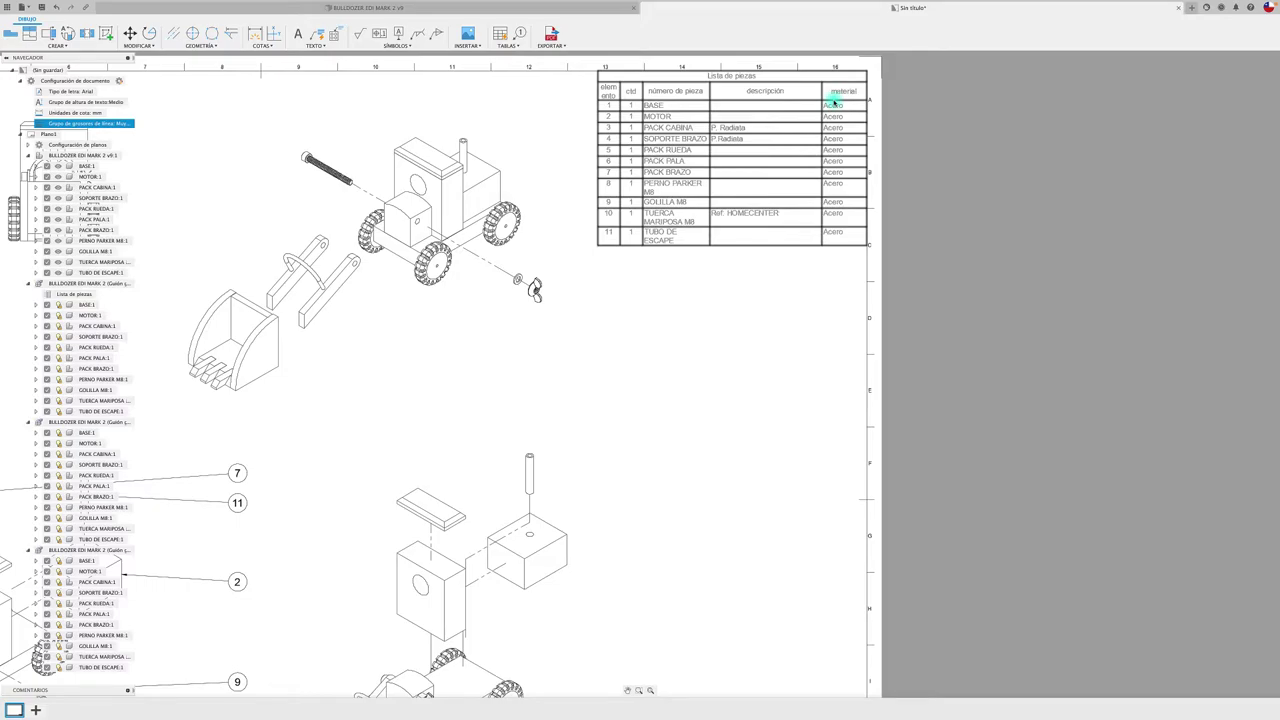
- In the bulldozer design, review SOPORTE BRAZO:1 properties, confirming the P.Radiata description
left_click(357, 9)
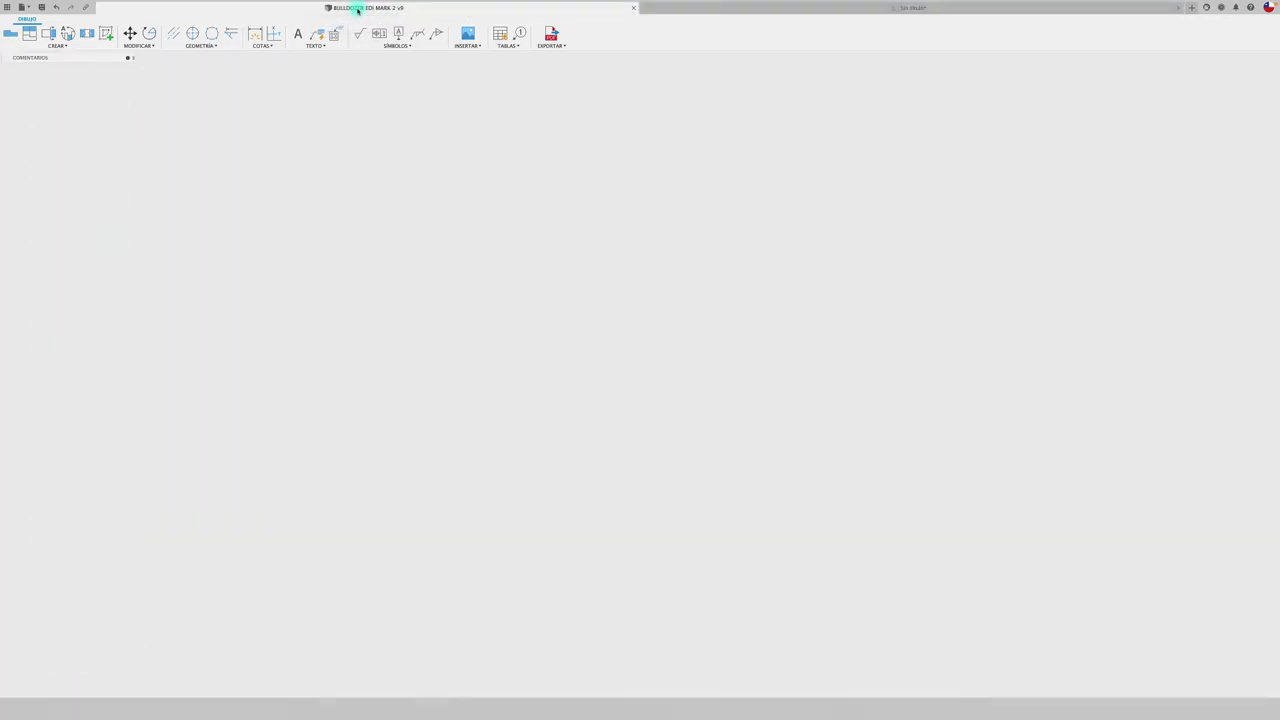
scroll(640, 290, "up", 3)
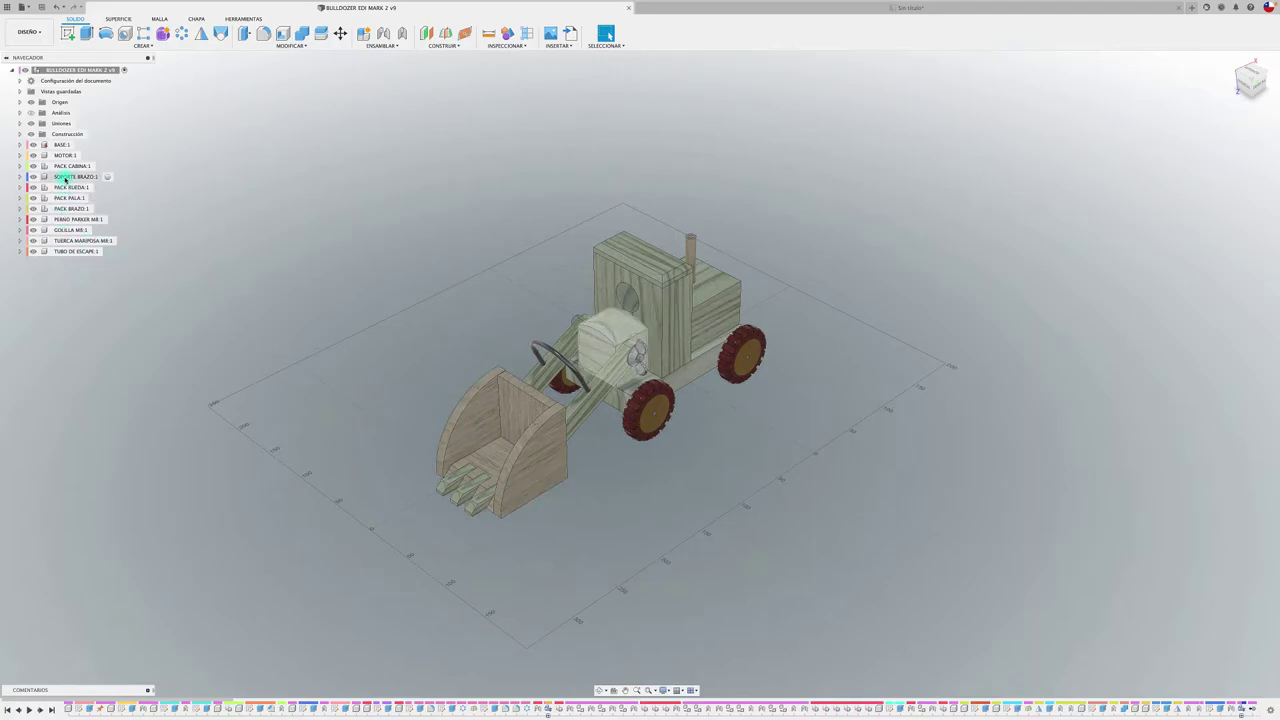
left_click(65, 177)
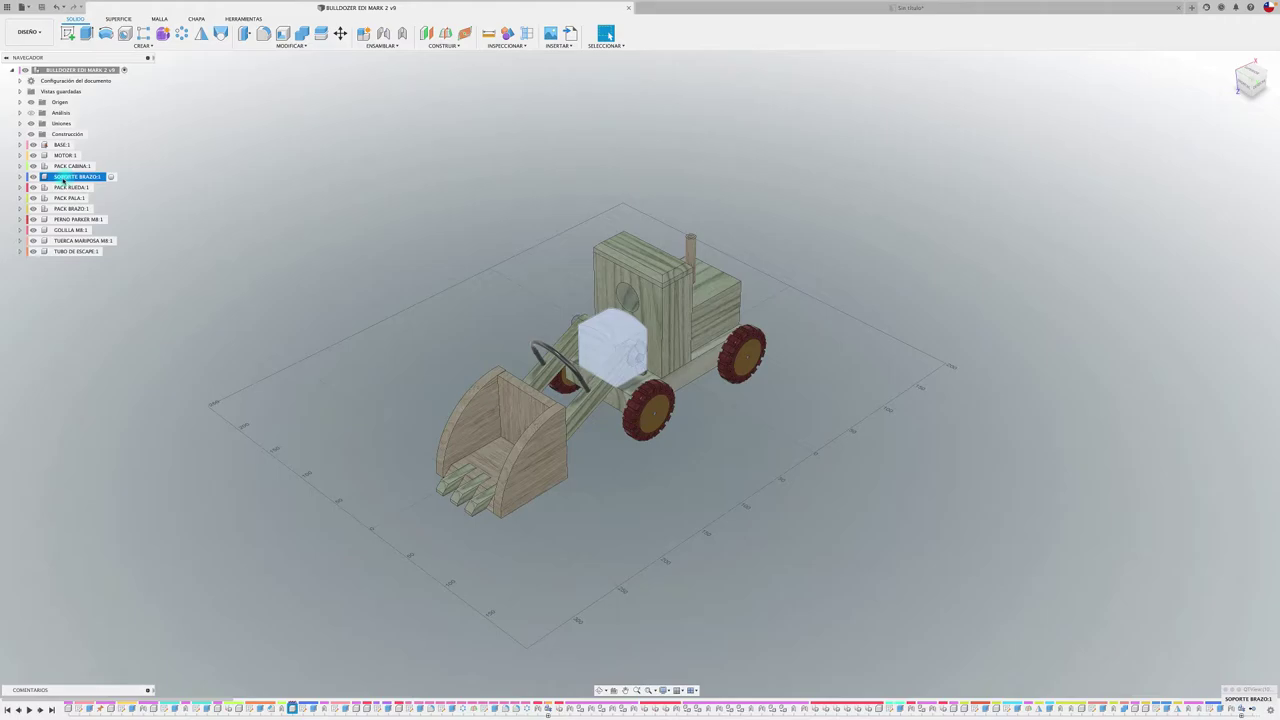
right_click(63, 177)
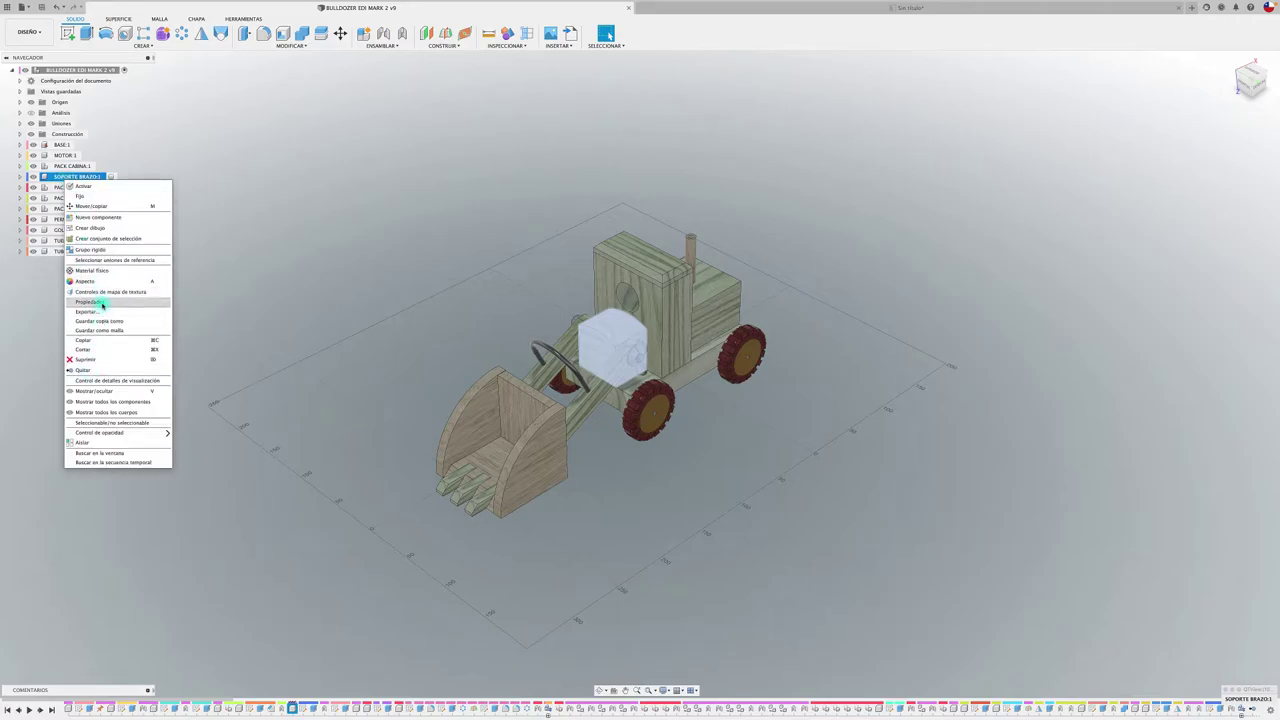
left_click(101, 303)
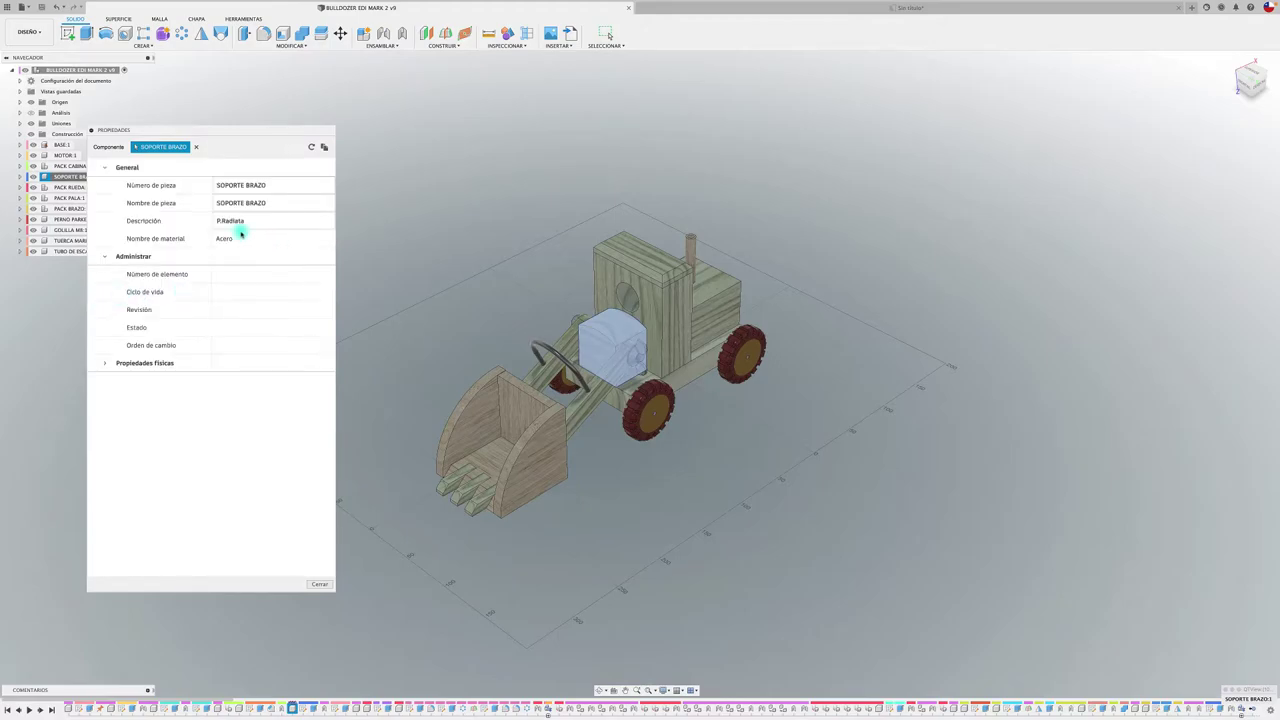
left_click(242, 218)
left_click(217, 240)
- Close the part properties and bring up the general Preferences
left_click_drag(180, 130, 270, 117)
left_click(408, 572)
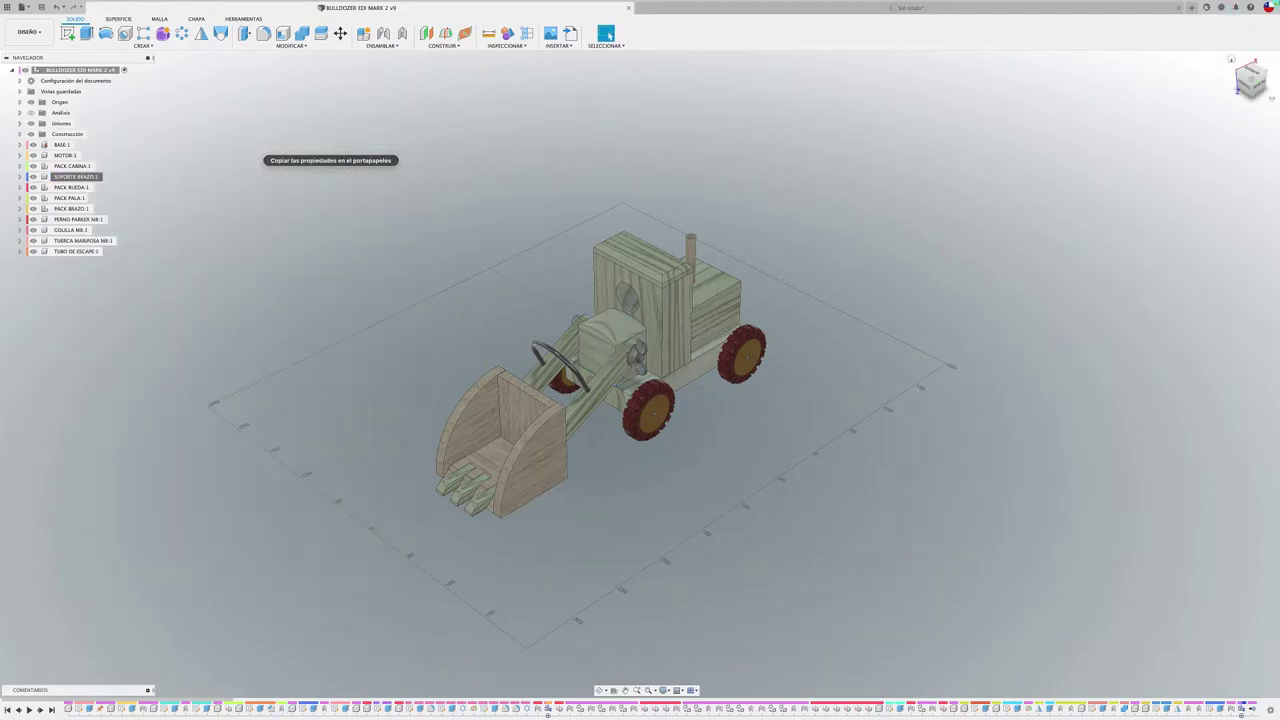
left_click(1268, 7)
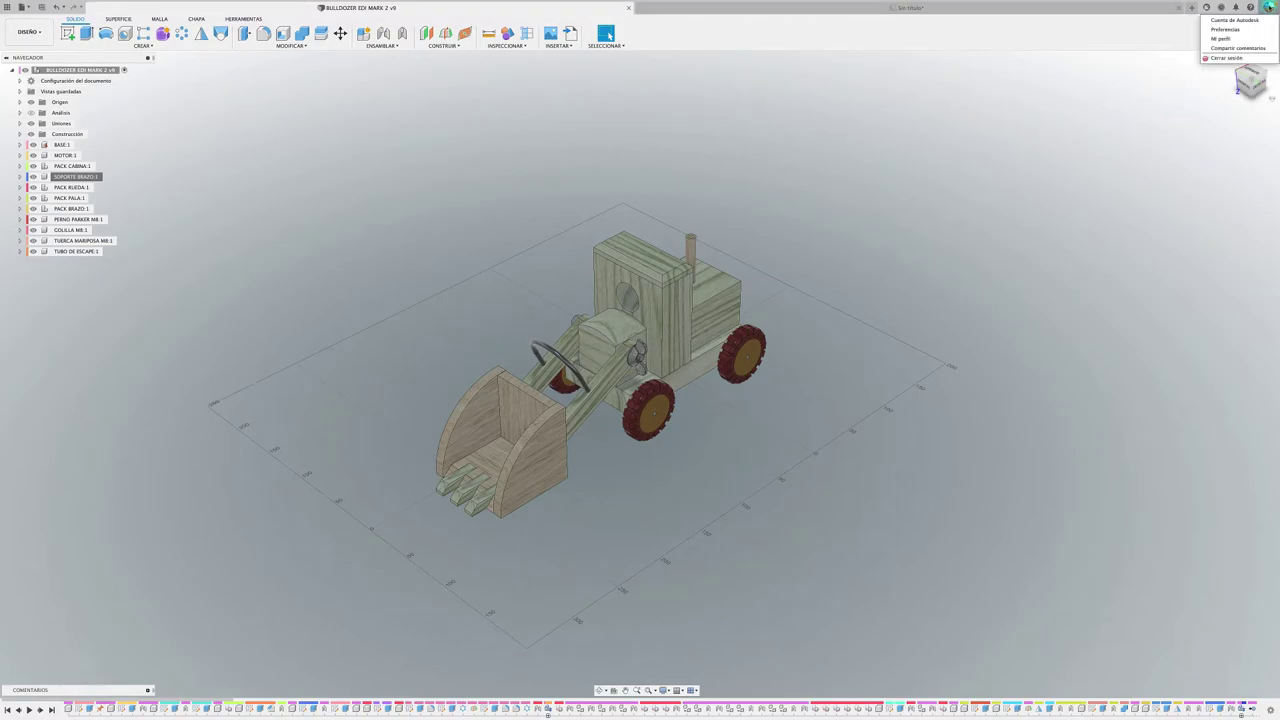
left_click(1230, 31)
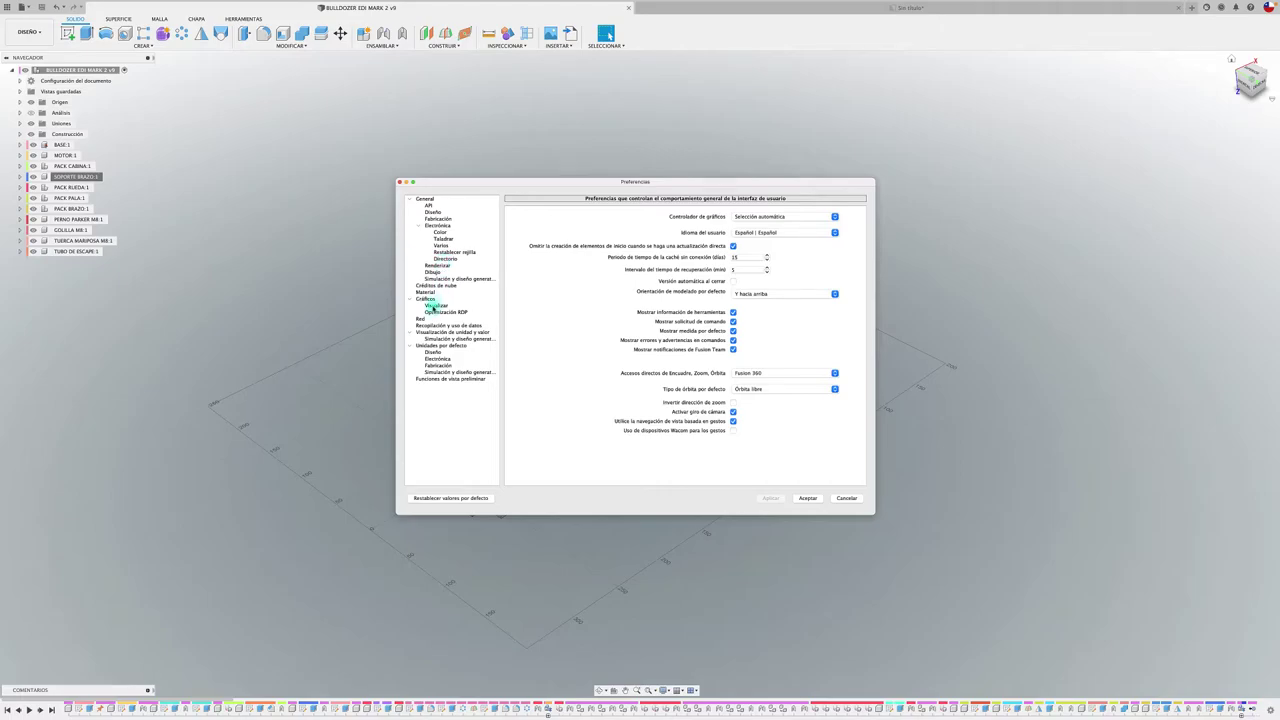
- Review the default Material preferences, then cancel the dialog unchanged
left_click(425, 292)
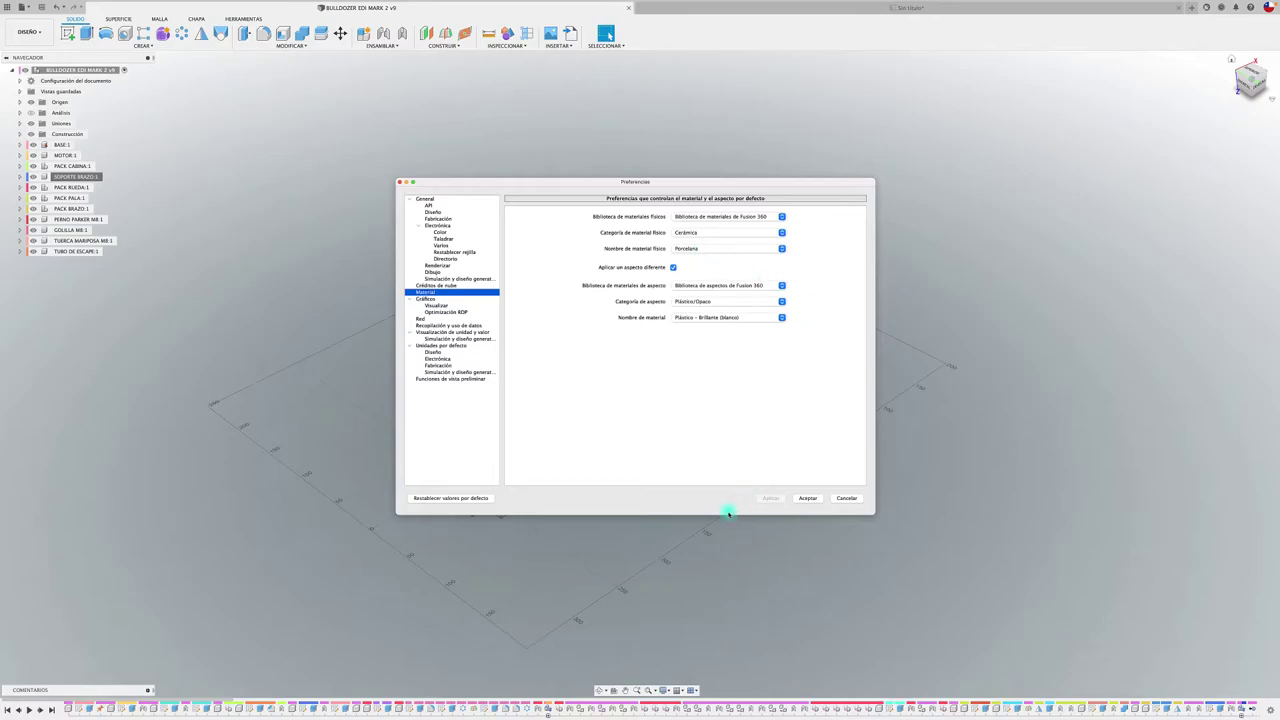
left_click(849, 499)
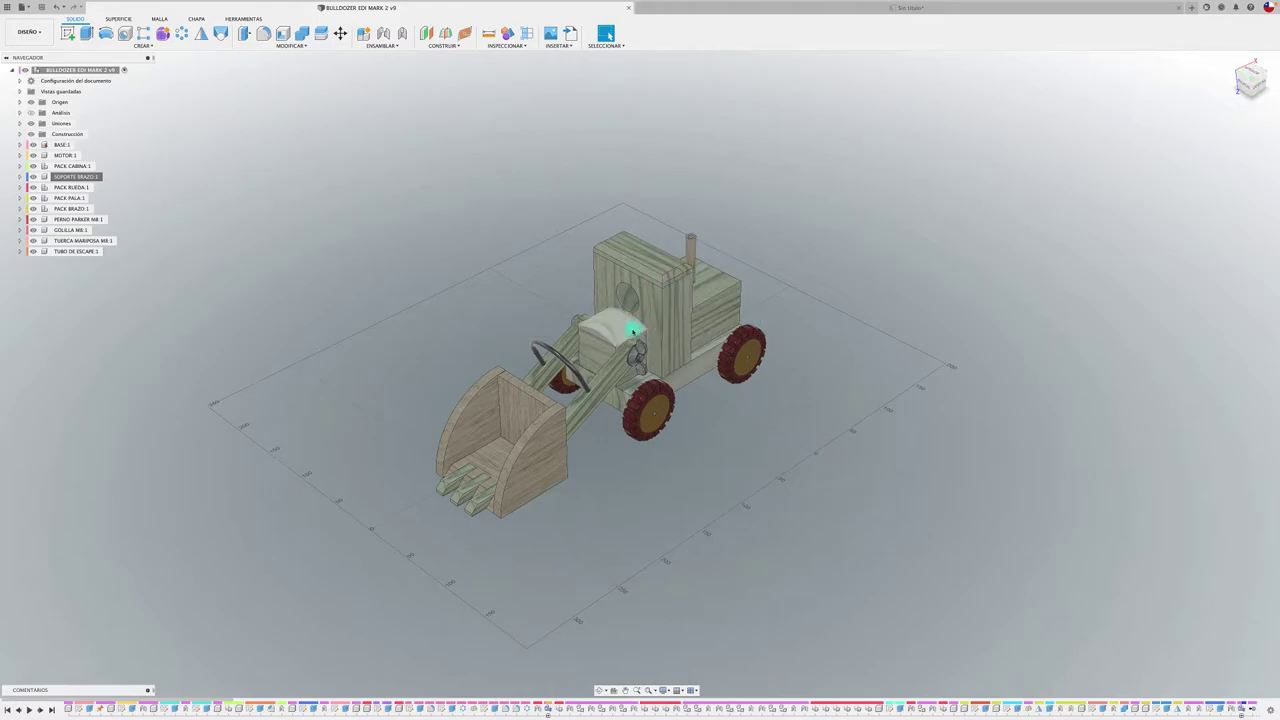
right_click(104, 177)
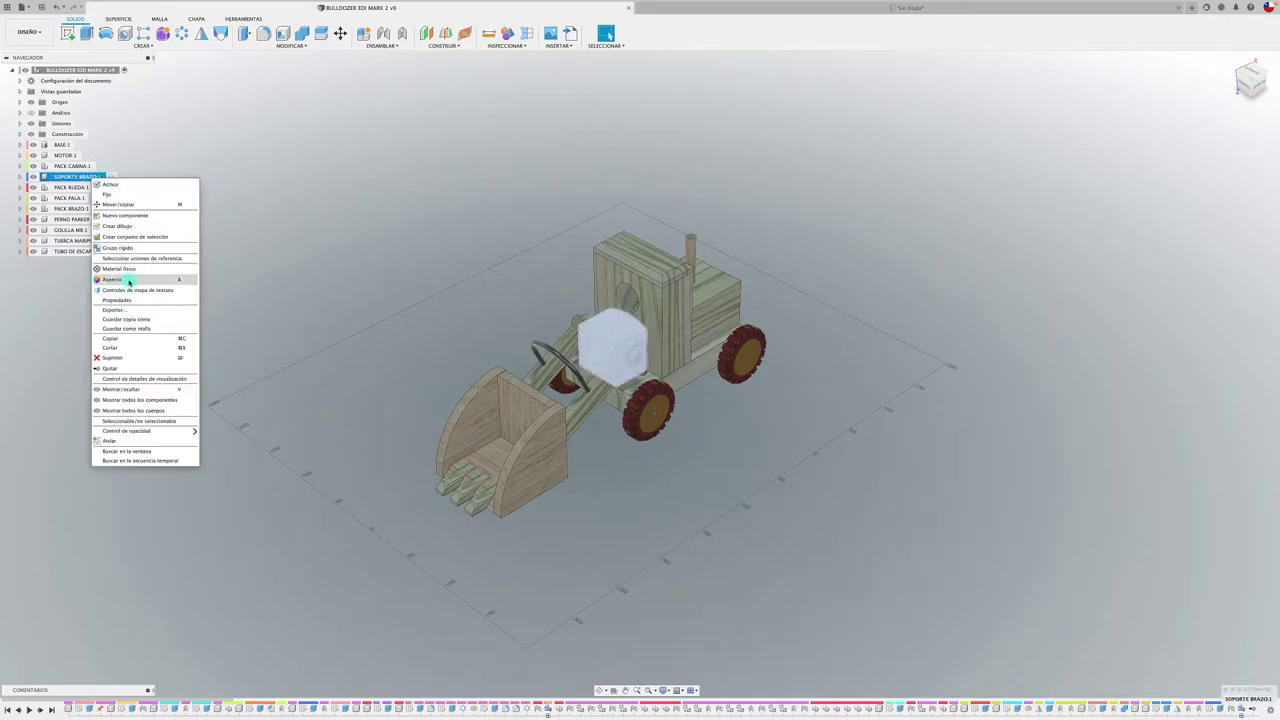
left_click(128, 270)
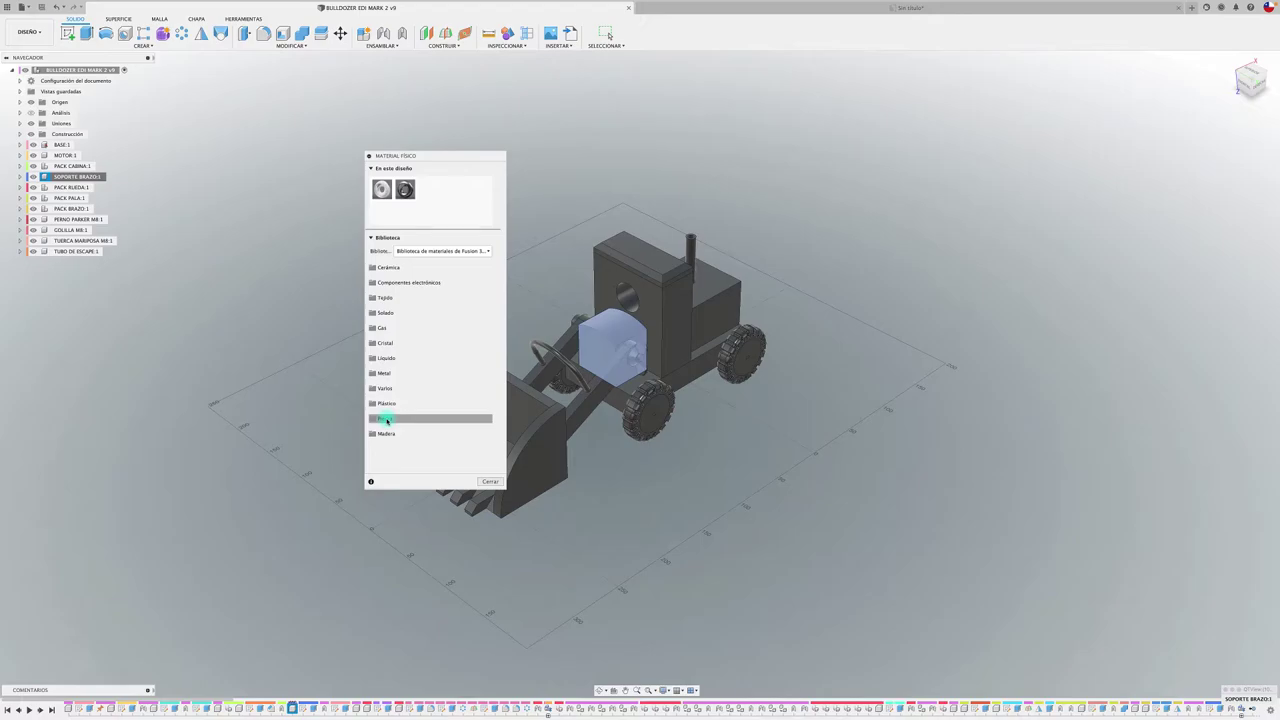
left_click(490, 481)
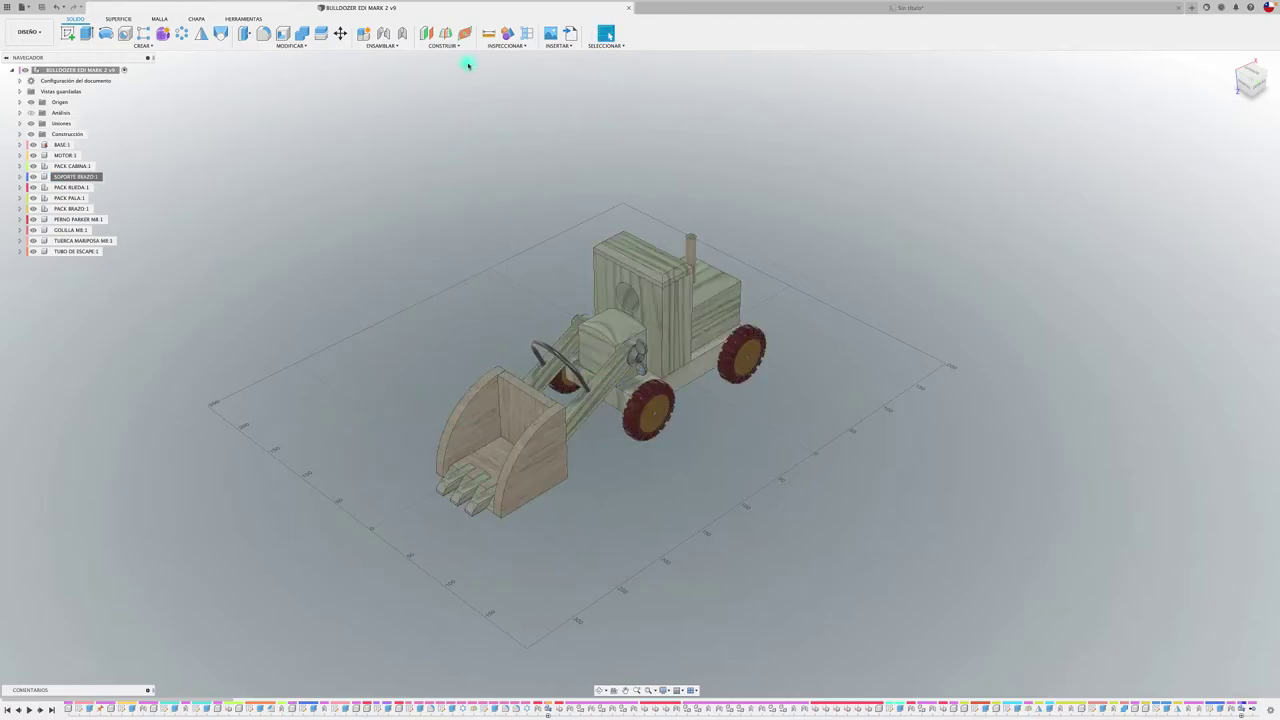
- On the bulldozer drawing, remove the Material column from the parts list
left_click(886, 7)
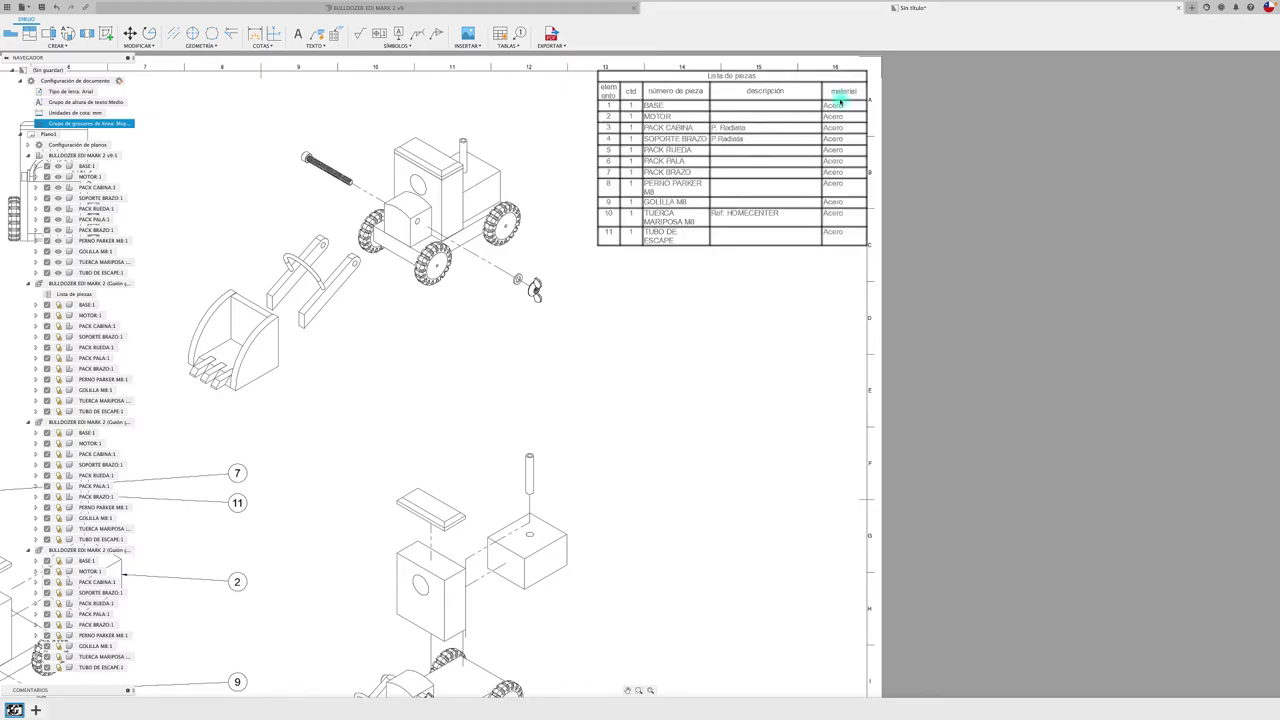
double_click(840, 102)
left_click_drag(1198, 54, 924, 80)
left_click(906, 193)
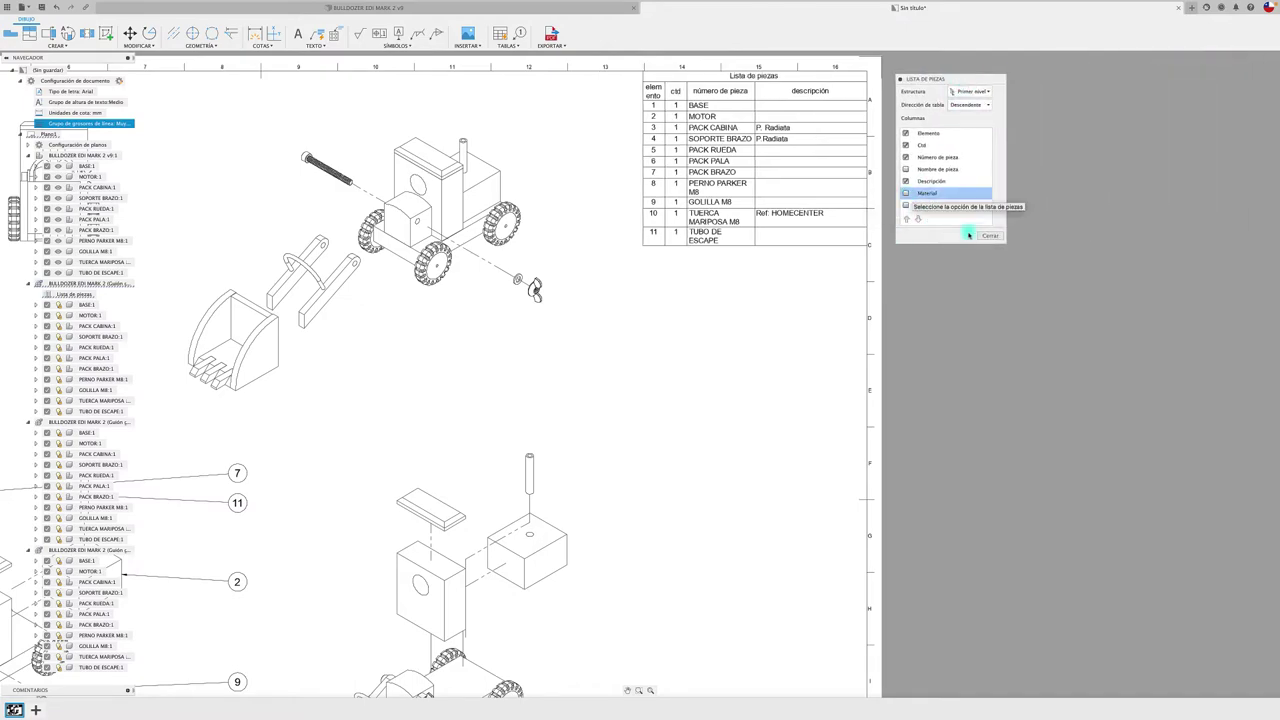
left_click(989, 235)
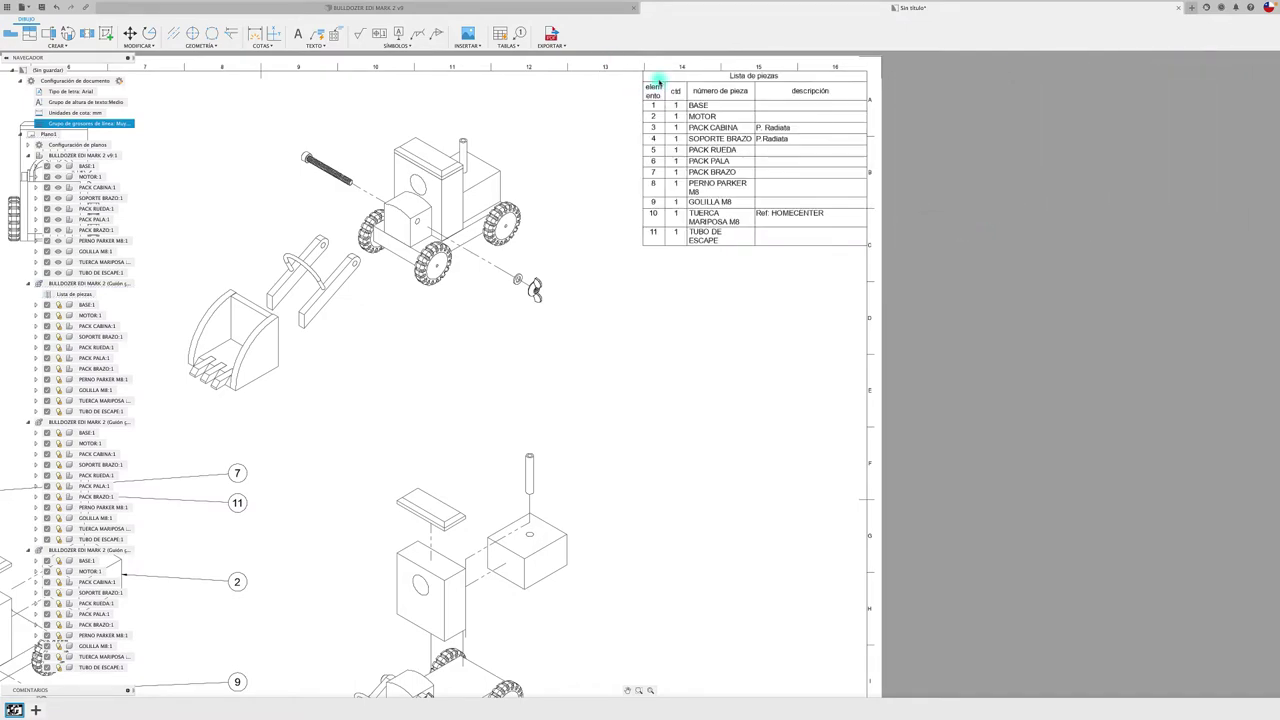
- Resize the parts list columns, widening the item-number column so names fit one line
left_click(659, 82)
left_click(644, 83)
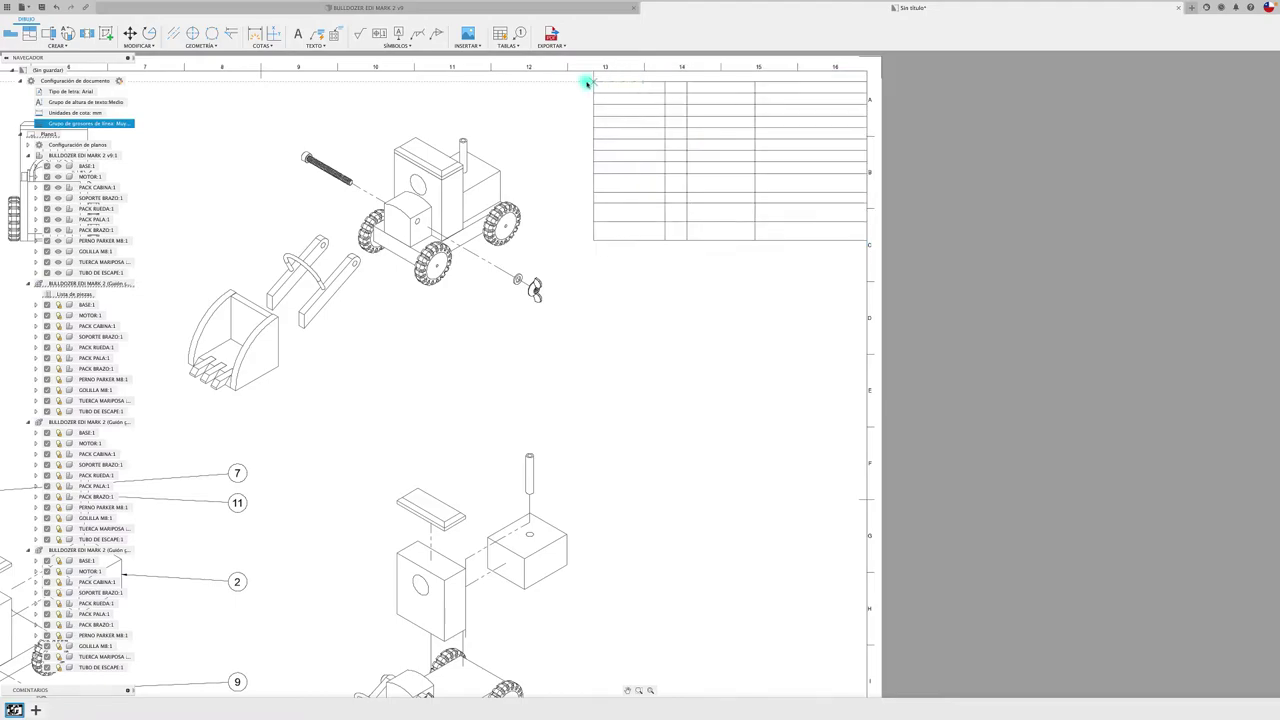
key("Escape")
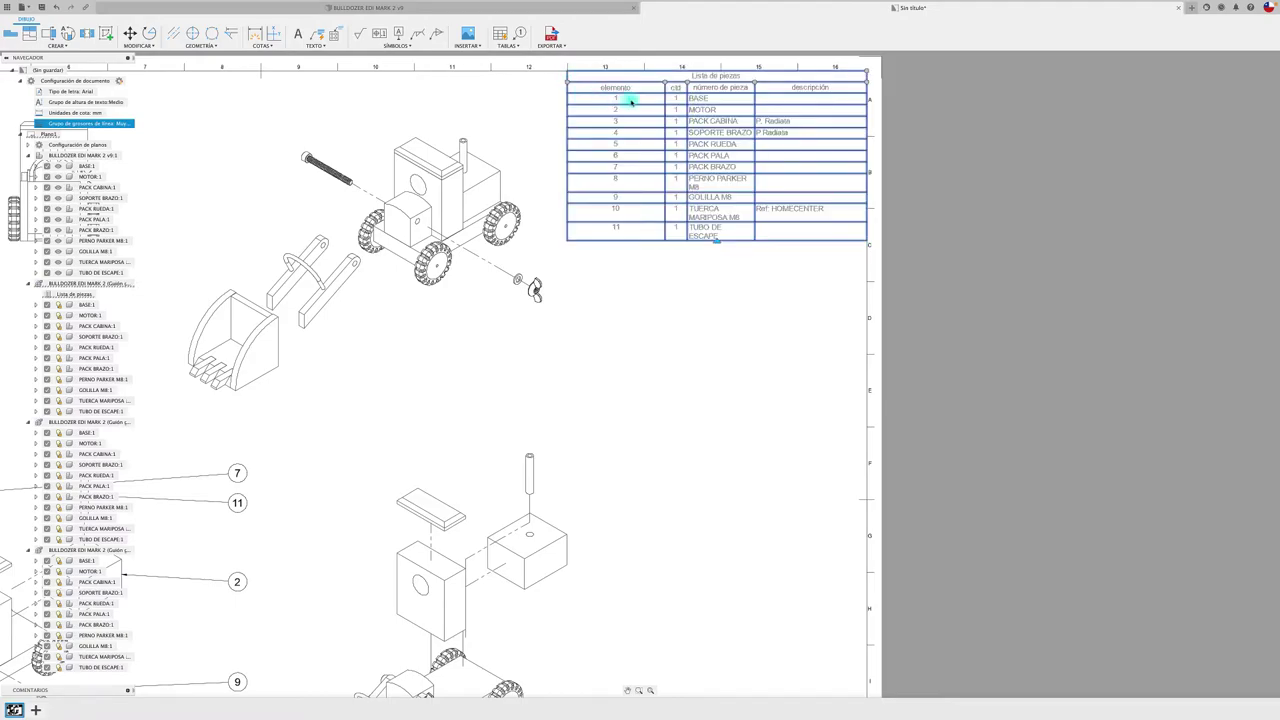
left_click(665, 84)
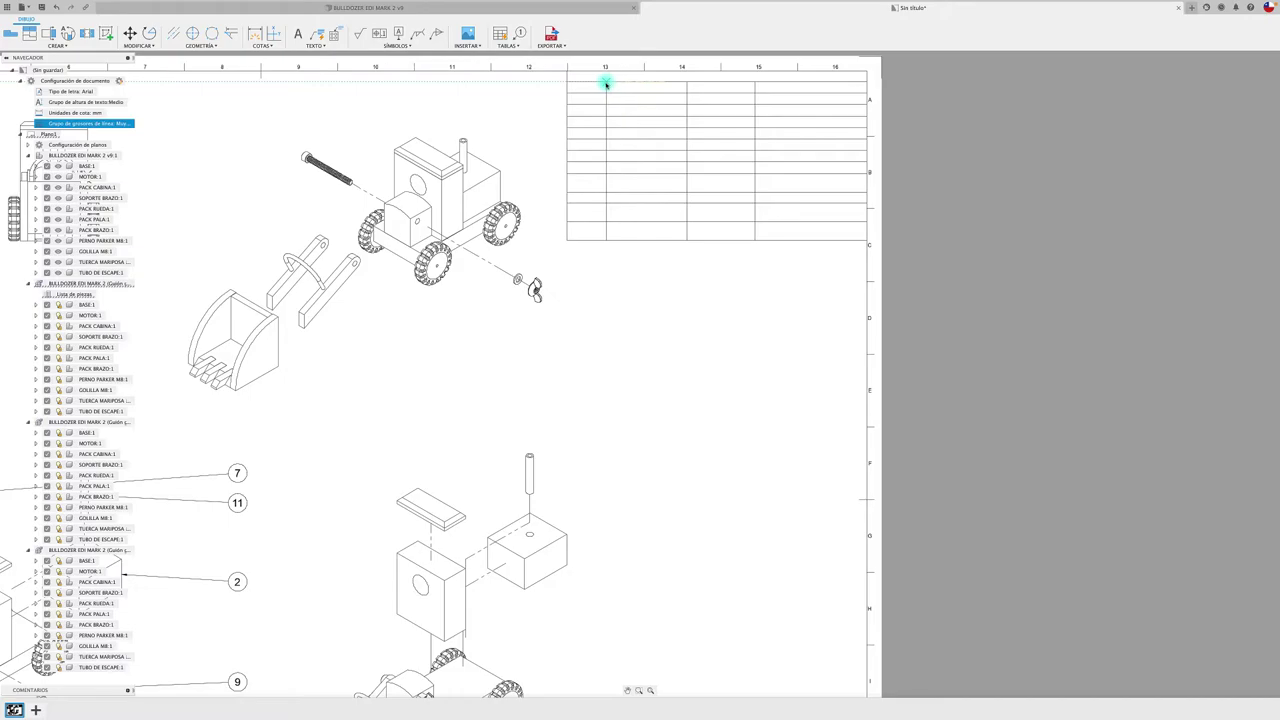
left_click(606, 84)
left_click(687, 84)
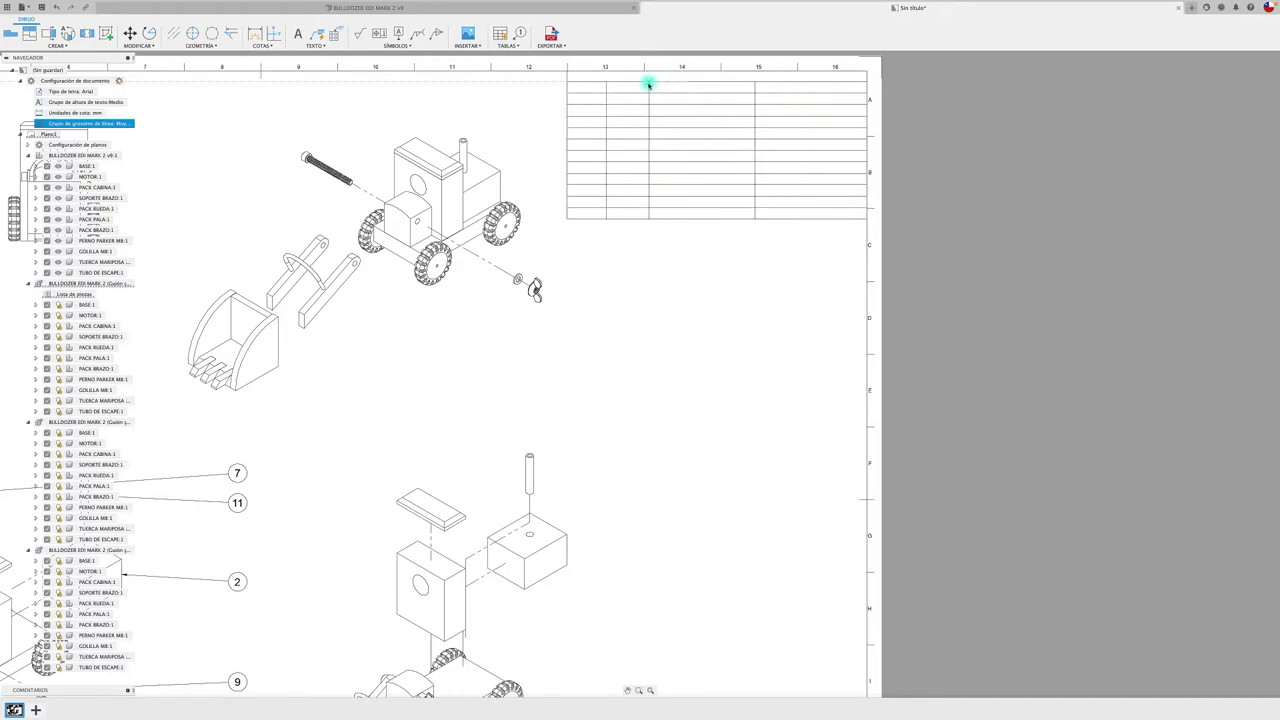
left_click(639, 84)
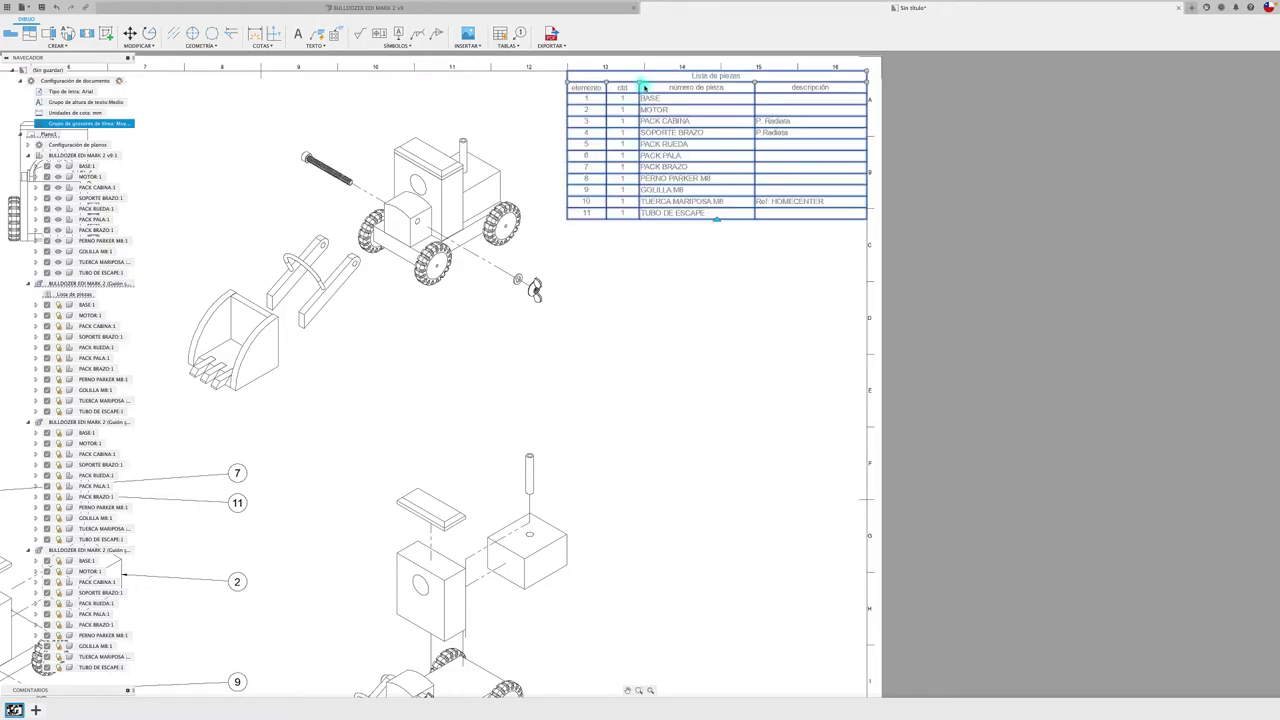
left_click(757, 84)
left_click(754, 82)
left_click(714, 295)
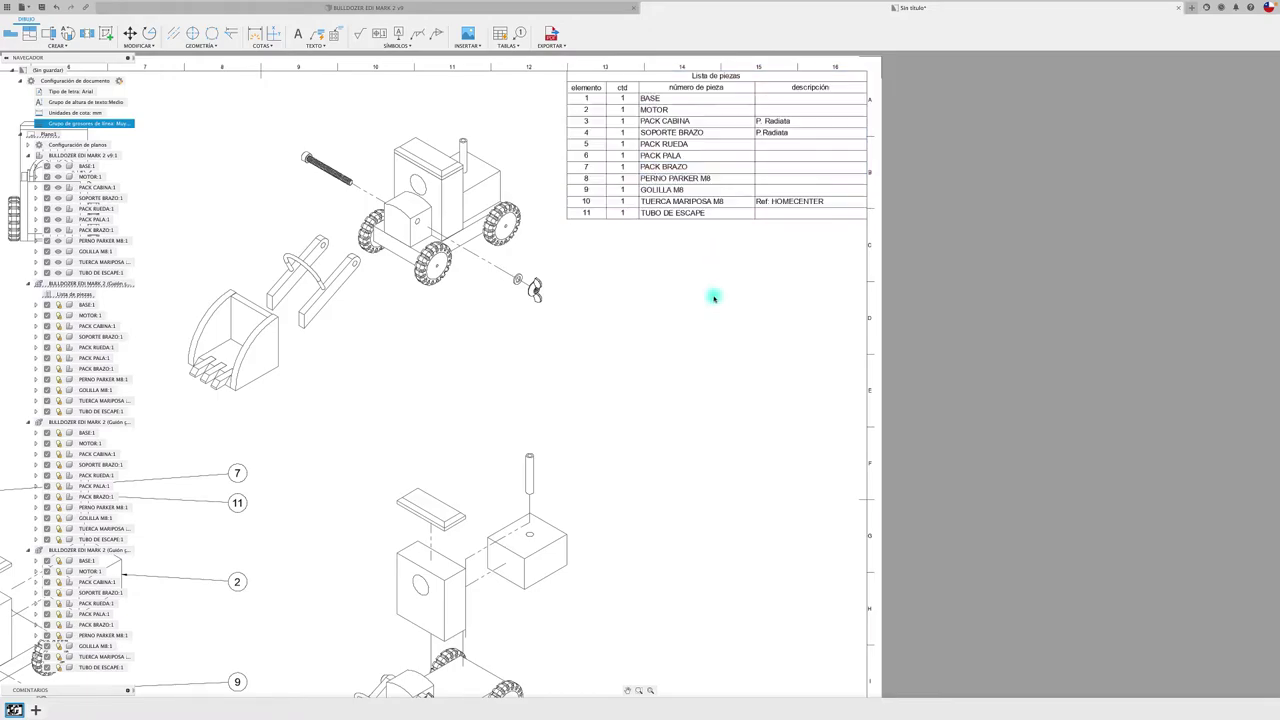
scroll(714, 297, "up", 2)
scroll(714, 297, "down", 1)
scroll(714, 297, "down", 1)
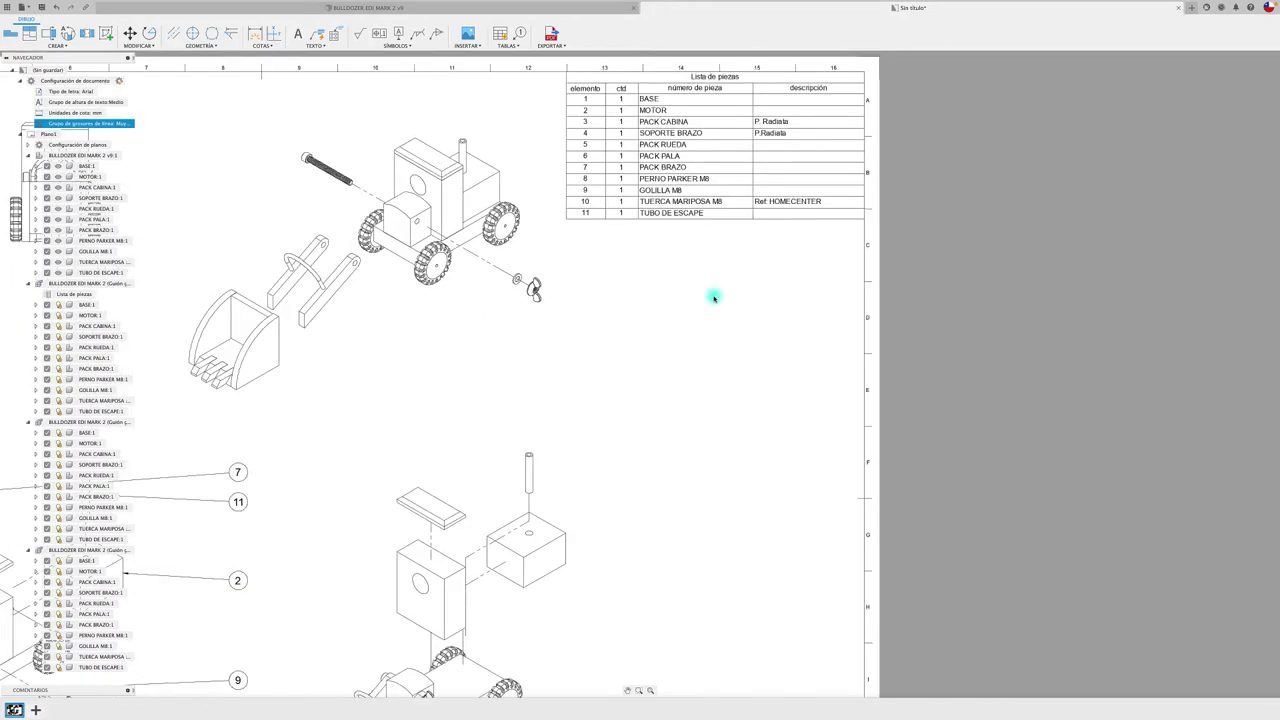
- Select the parts list table on the A1 sheet and delete it
scroll(714, 297, "down", 2)
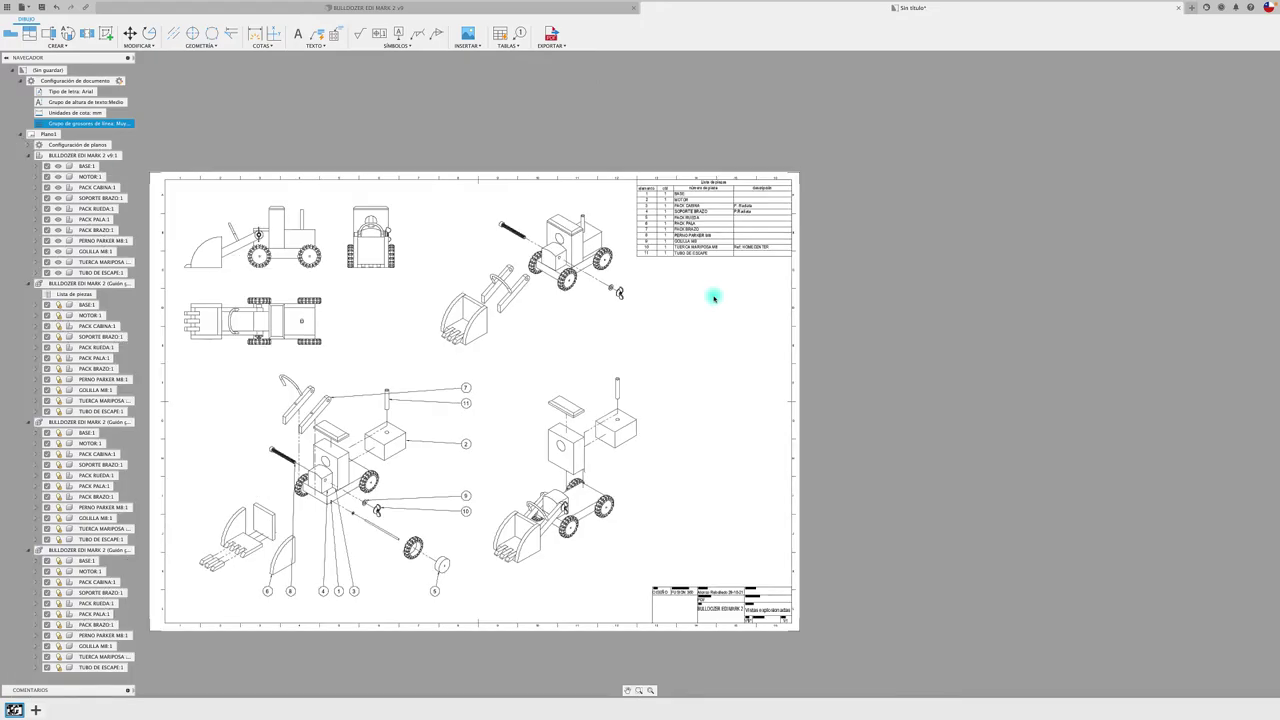
middle_click_drag(714, 295, 751, 278)
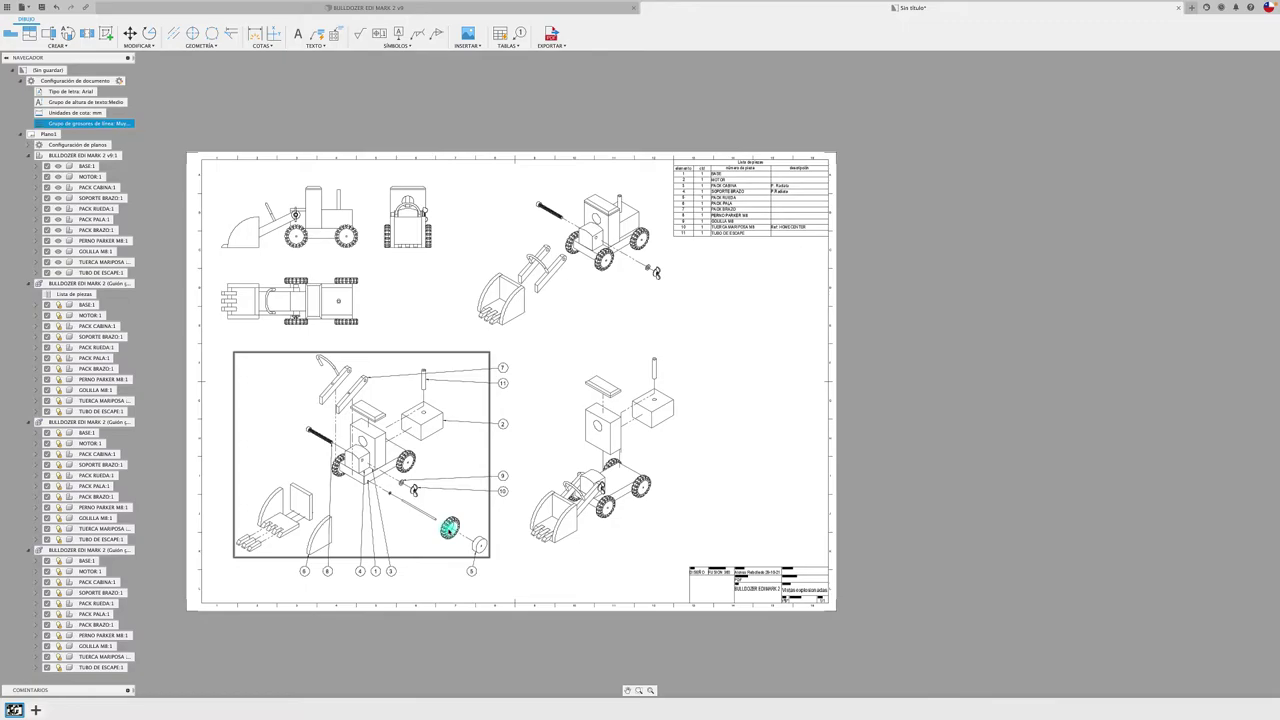
scroll(694, 245, "up", 2)
scroll(697, 225, "up", 2)
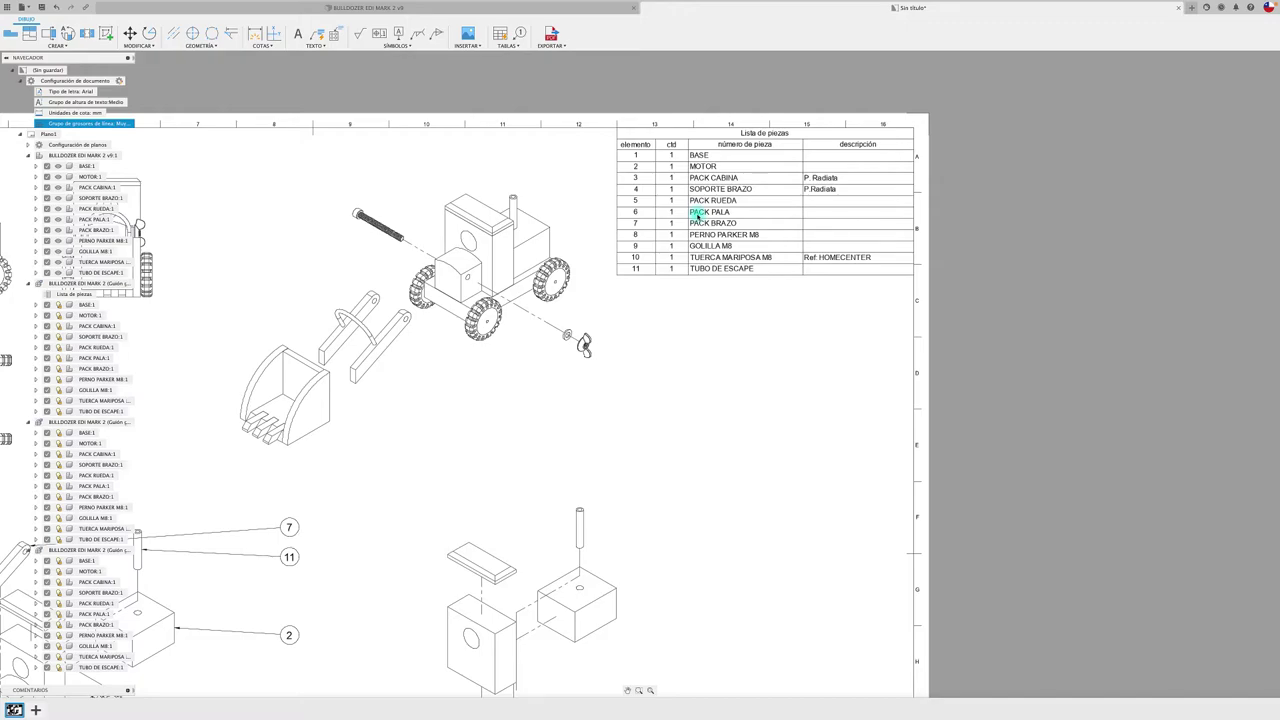
left_click(715, 276)
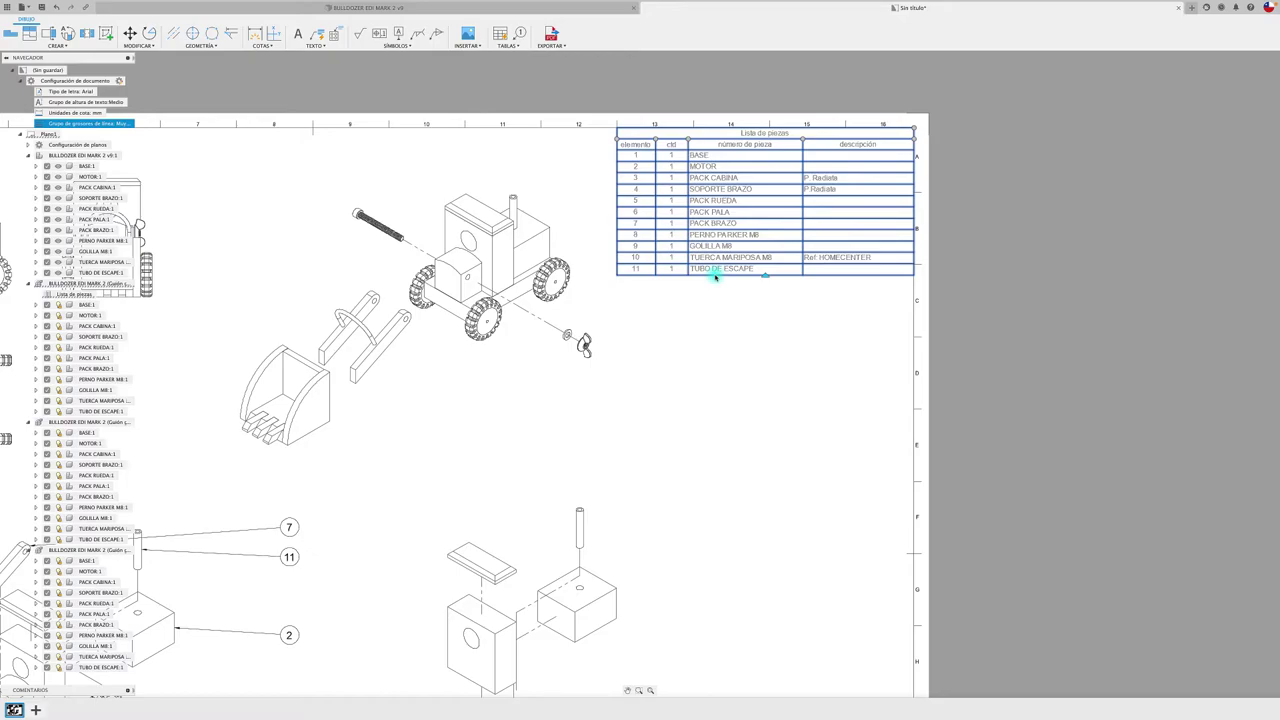
key("Delete")
scroll(714, 274, "down", 1)
scroll(723, 260, "down", 3)
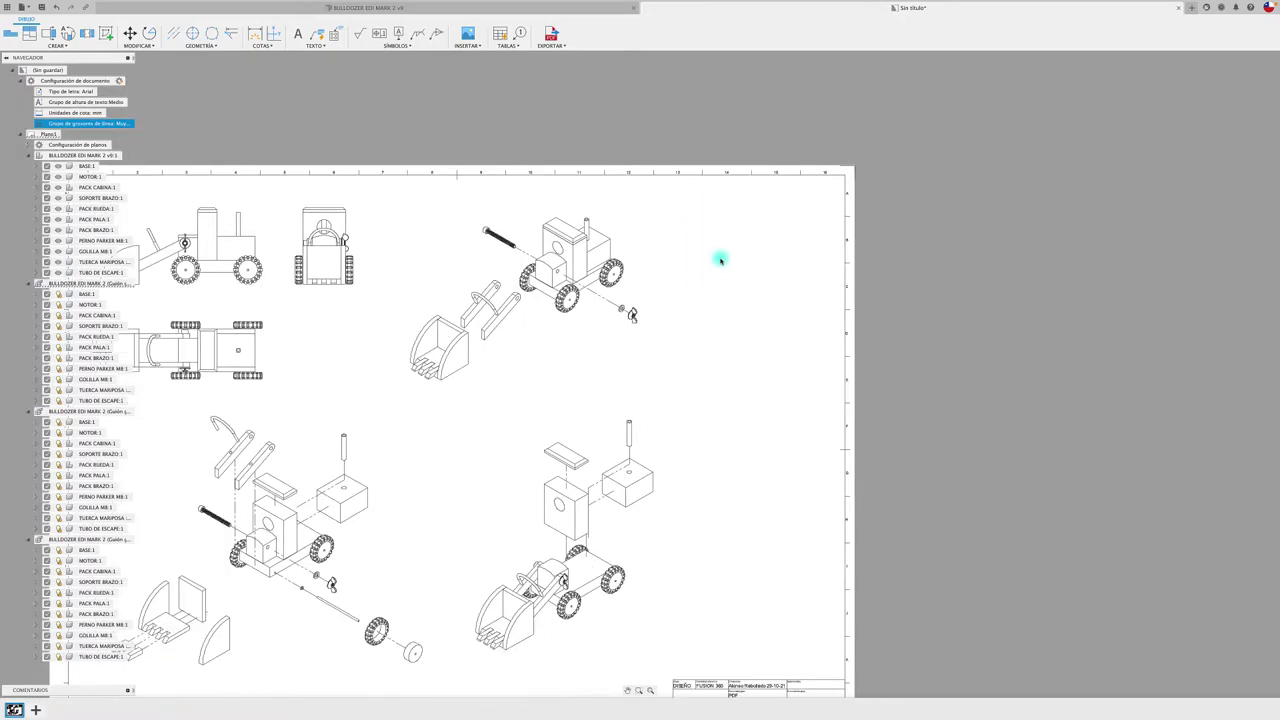
scroll(720, 255, "down", 2)
- Place a parts list from a drawing view at top-right, then delete the old list
left_click(500, 33)
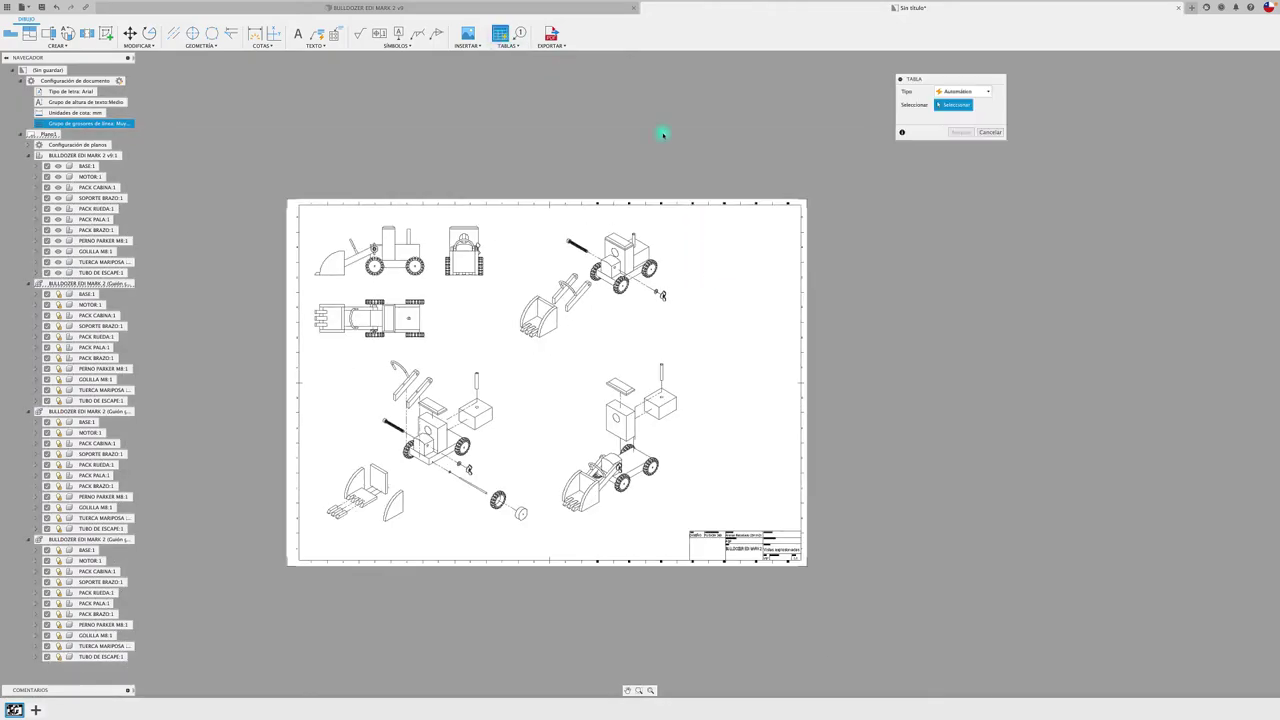
left_click(475, 402)
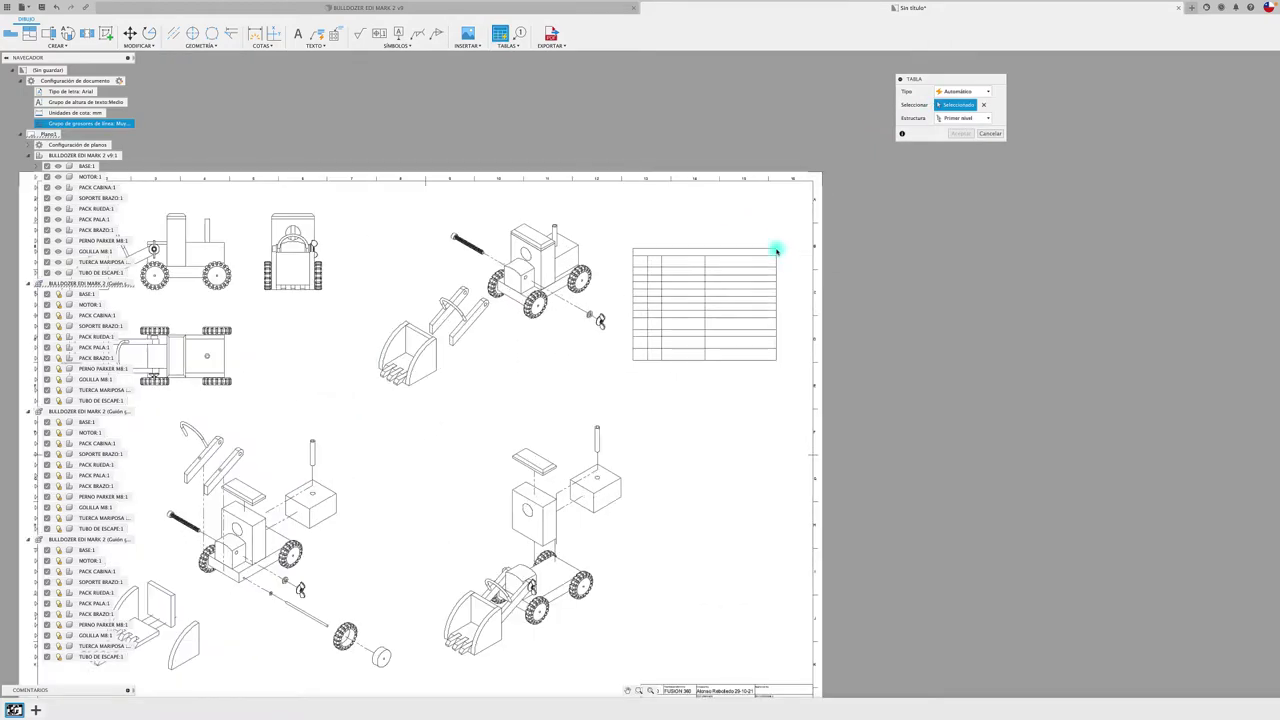
scroll(760, 258, "up", 2)
left_click(813, 181)
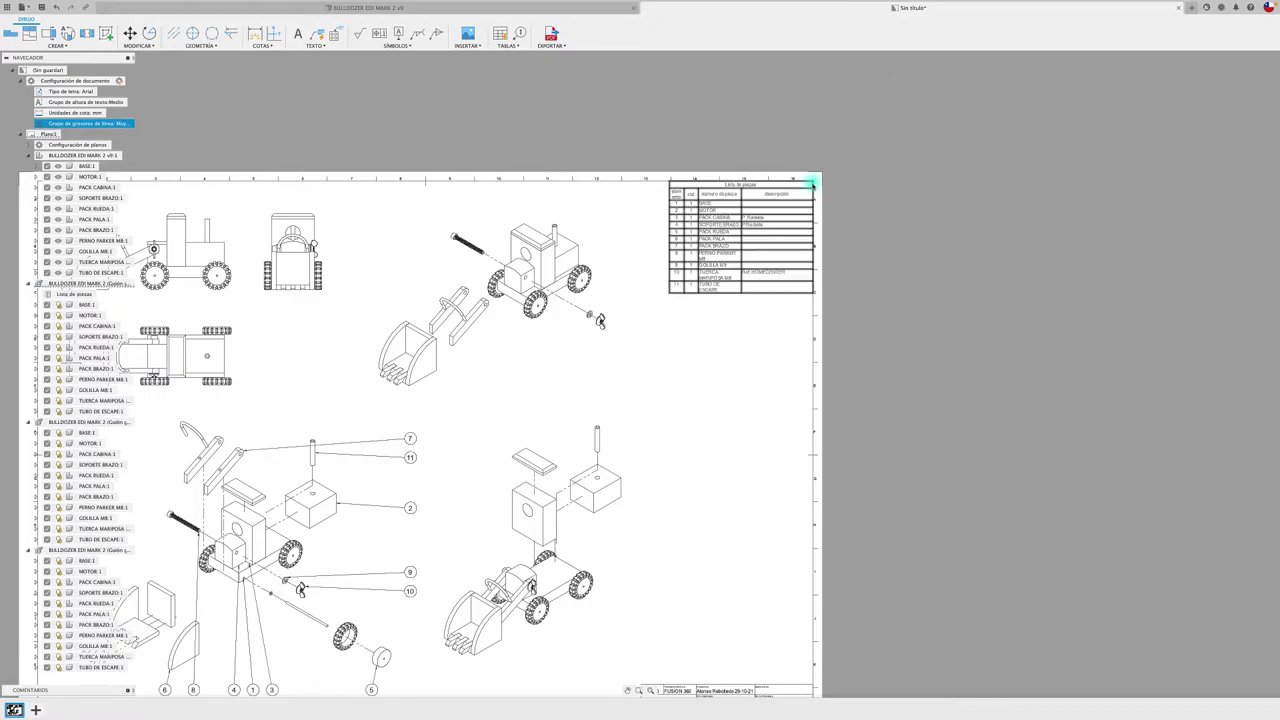
left_click(788, 203)
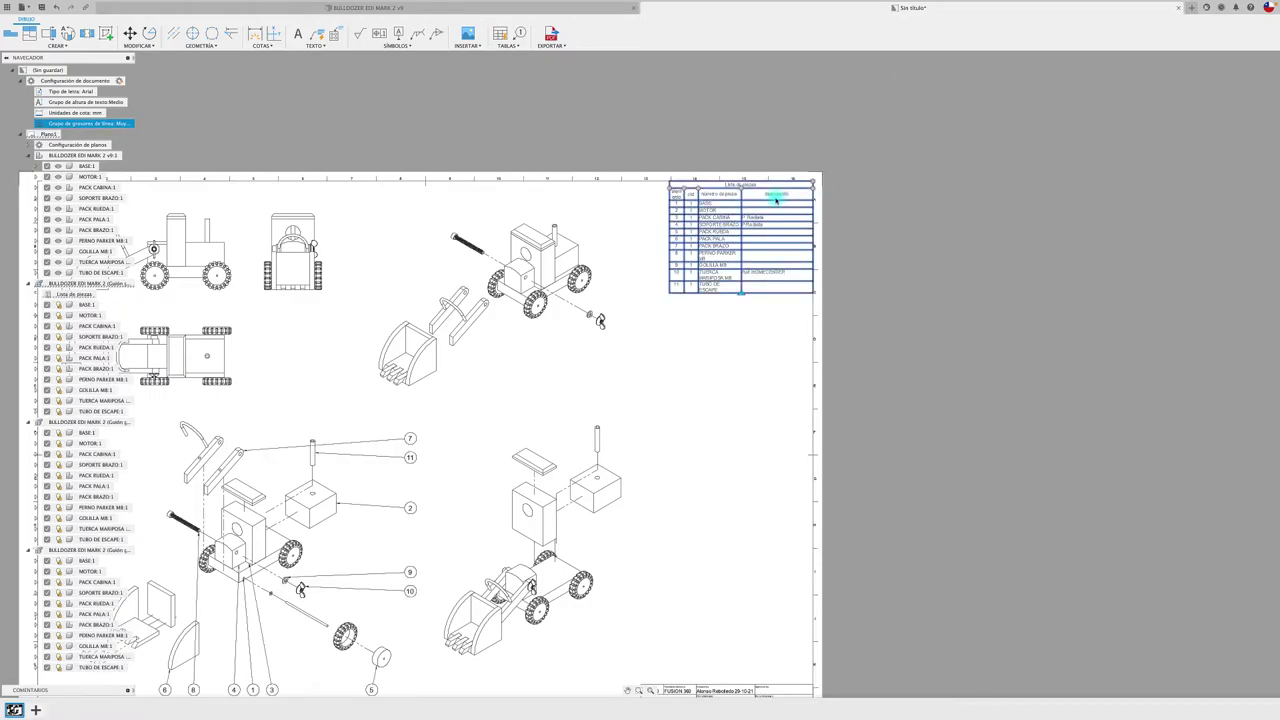
key("Delete")
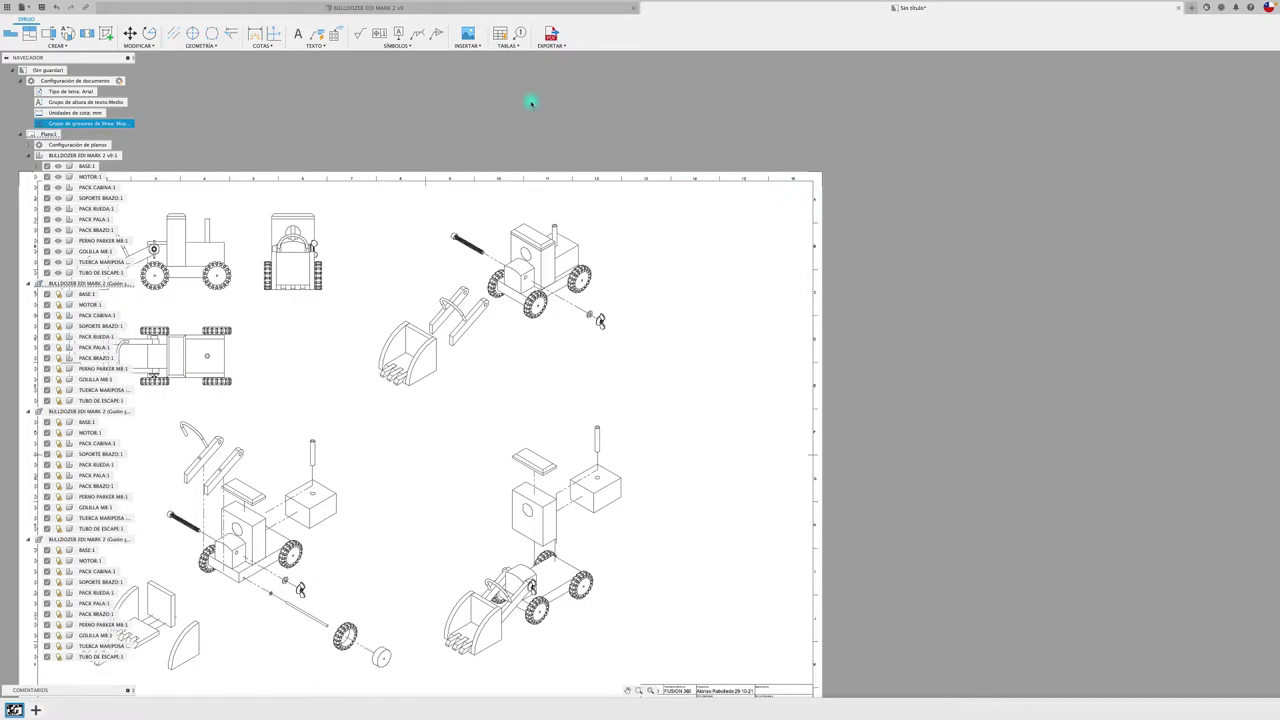
- Insert a new parts list with Estructura set to Todos los niveles at the top-right corner
left_click(500, 33)
left_click(263, 550)
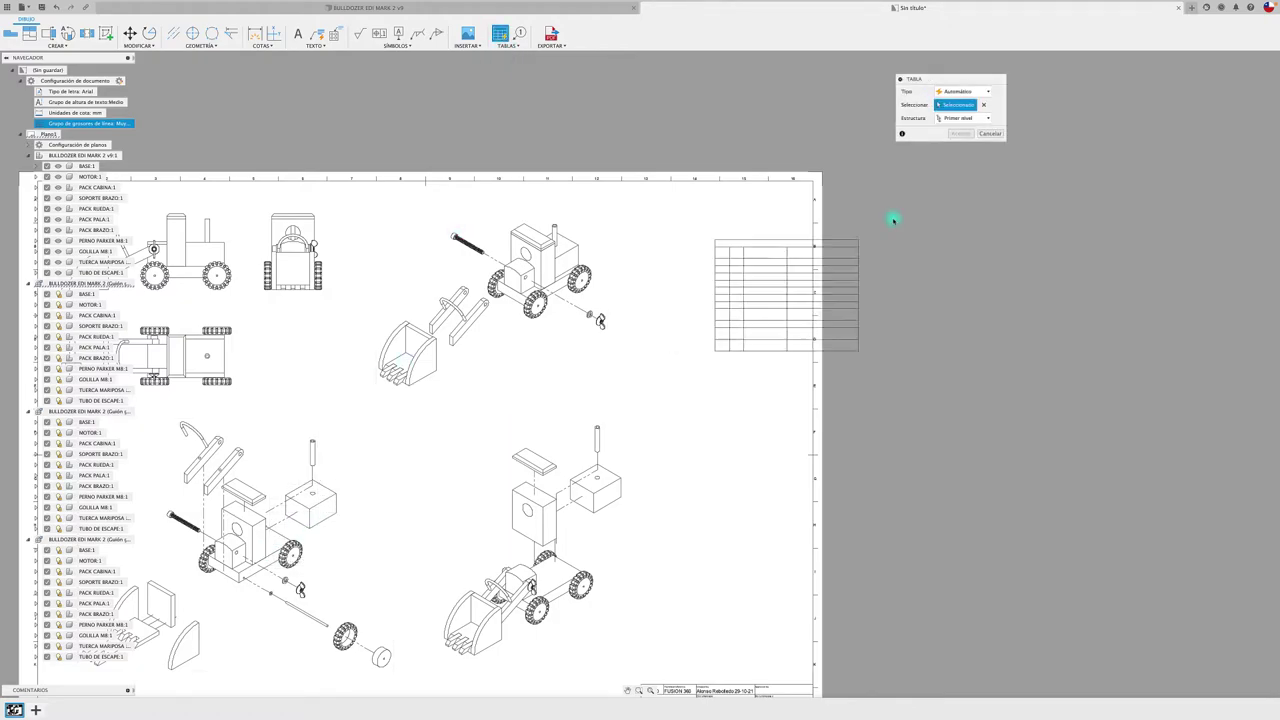
left_click(962, 118)
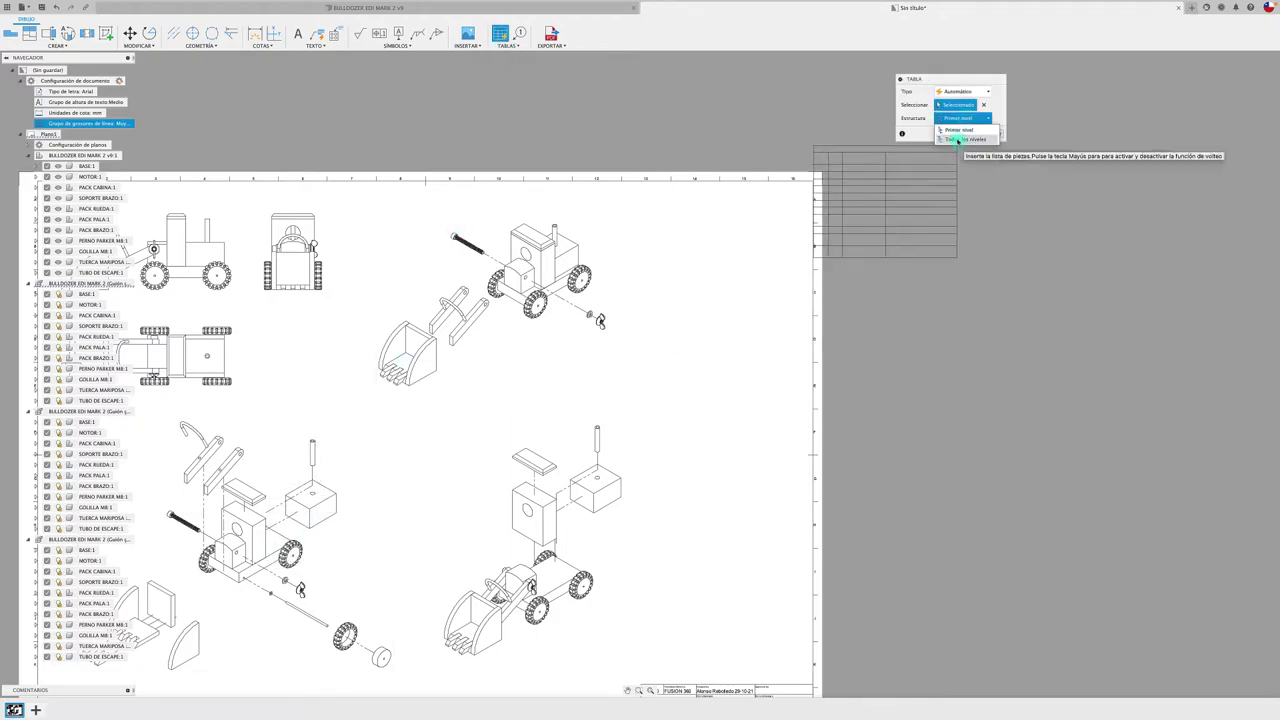
left_click(960, 139)
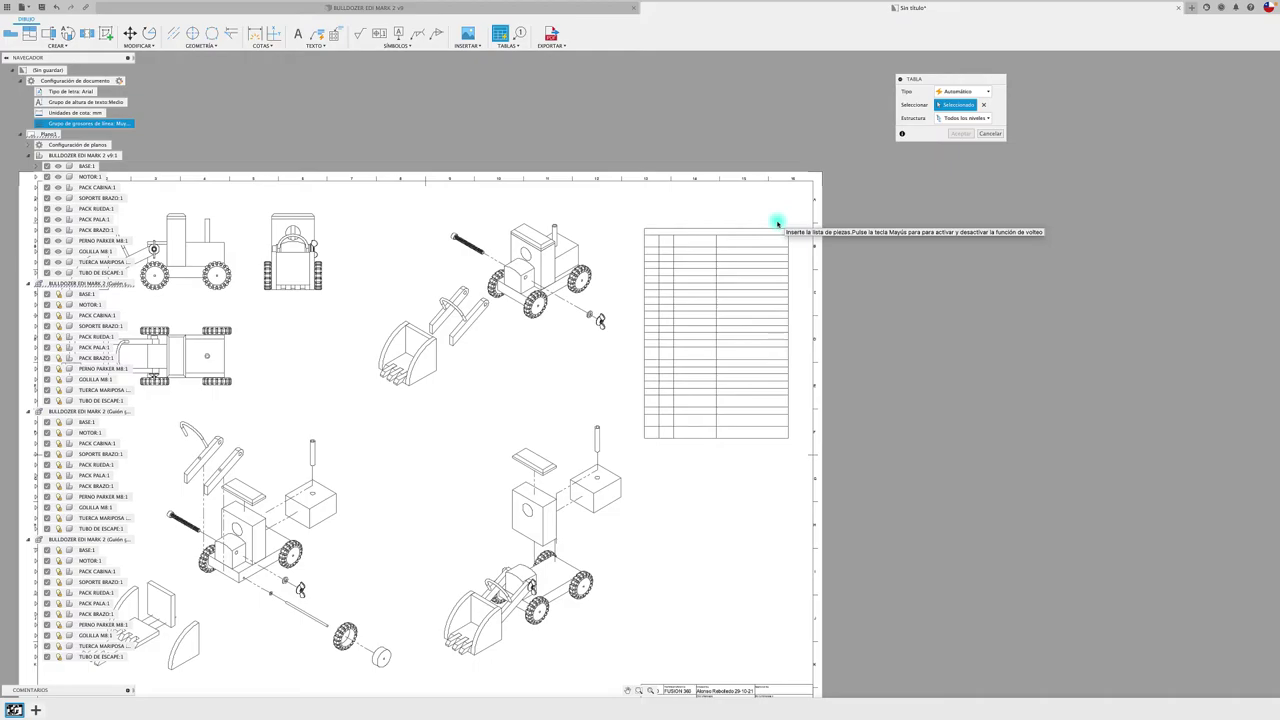
left_click(813, 183)
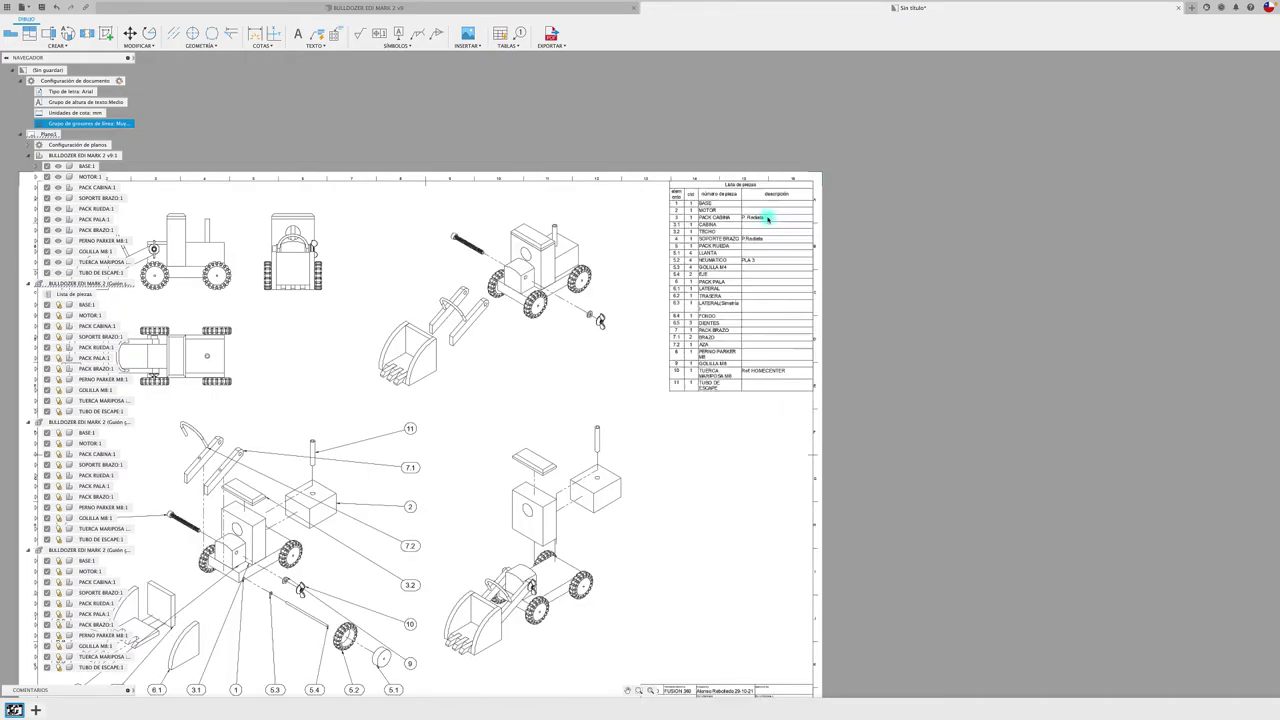
left_click(697, 281)
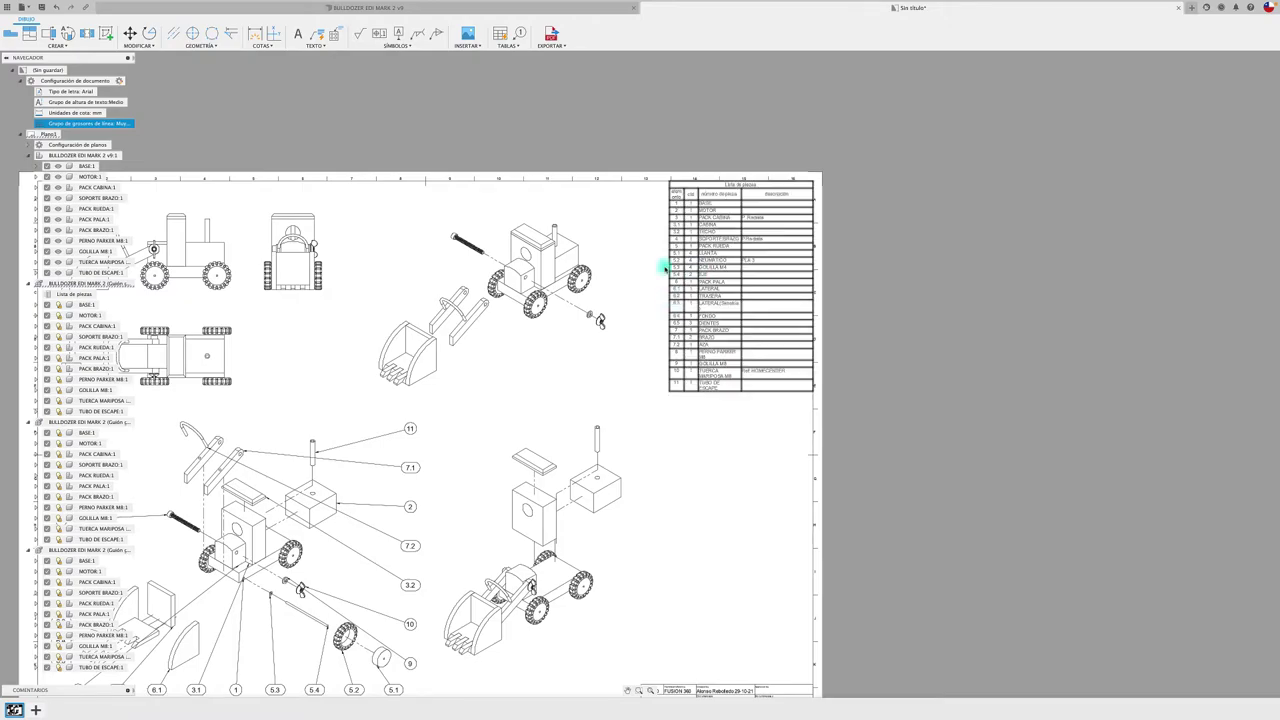
scroll(670, 212, "up", 2)
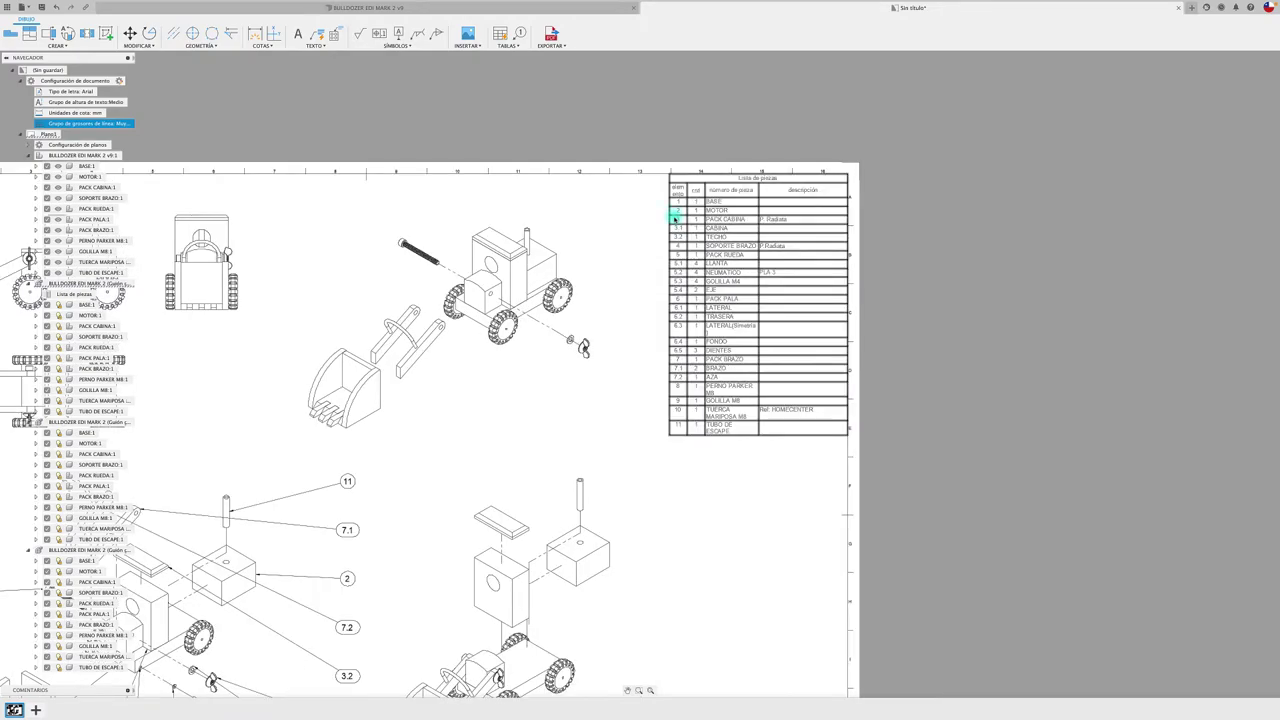
- Shift the parts list left and widen its elemento and número de pieza columns
double_click(672, 202)
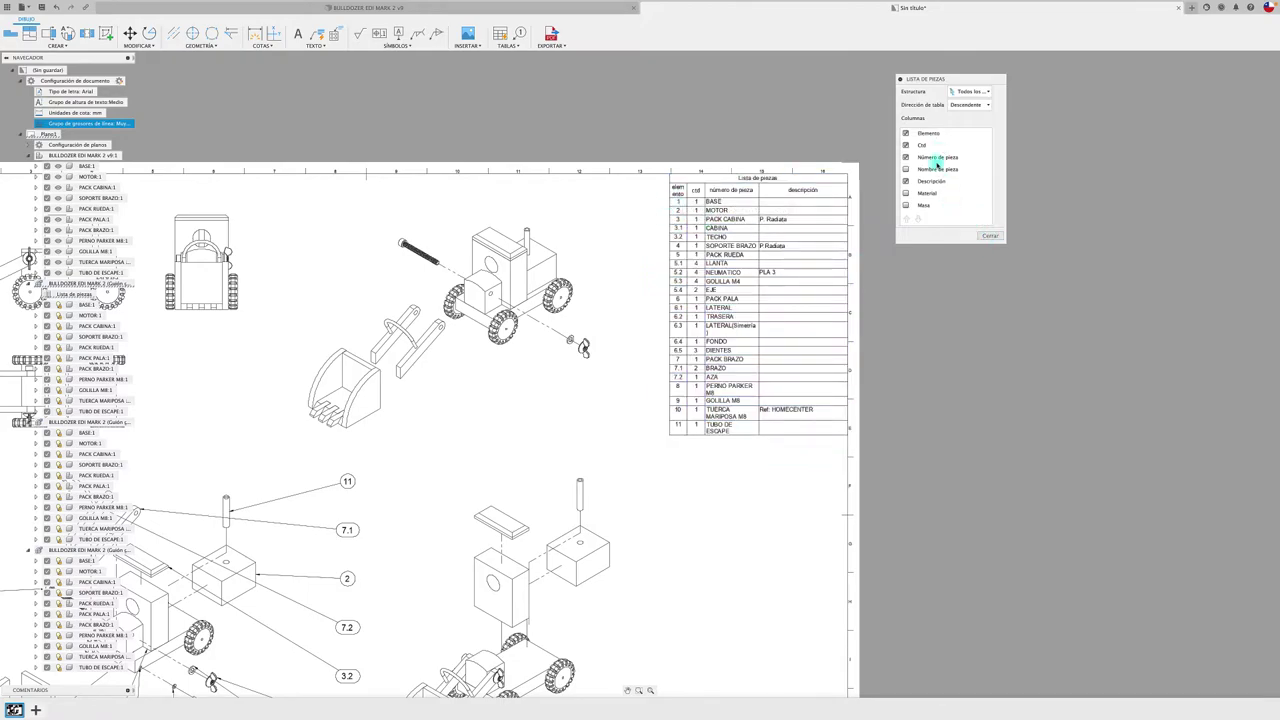
left_click(990, 235)
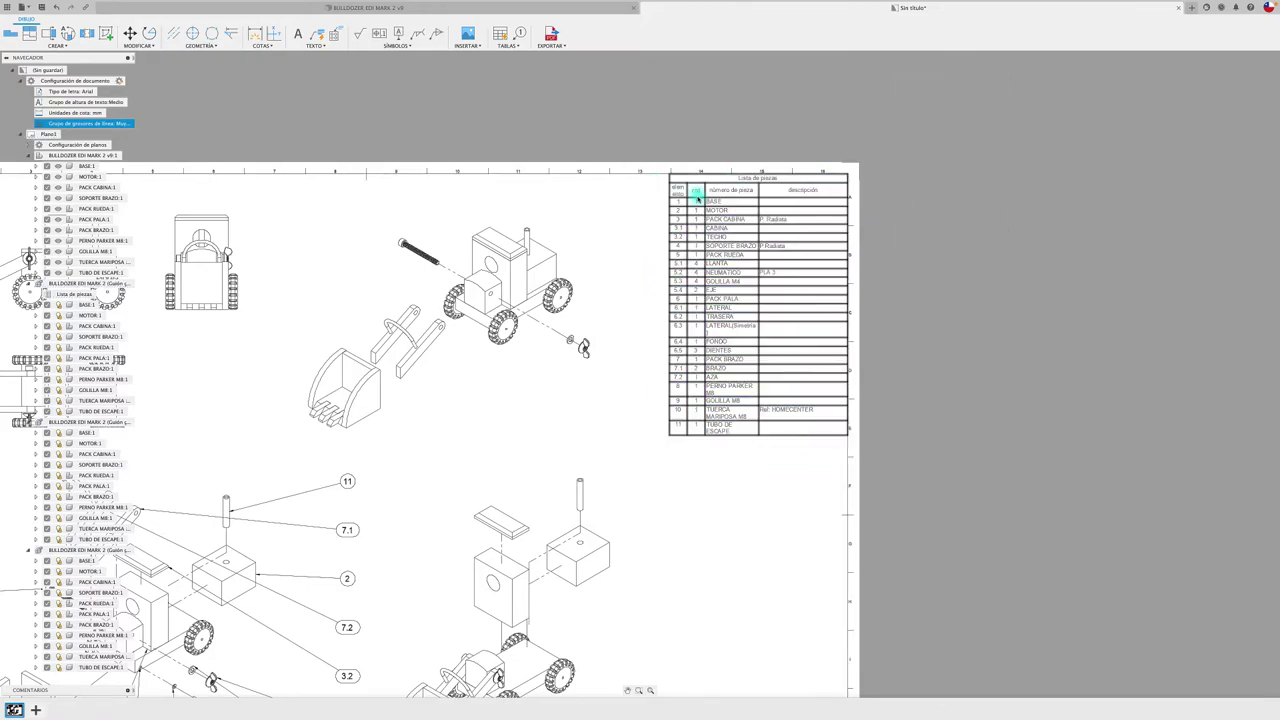
left_click_drag(670, 186, 610, 184)
mouse_move(688, 184)
left_mouse_down()
mouse_move(641, 184)
mouse_move(683, 185)
mouse_move(670, 186)
left_mouse_up()
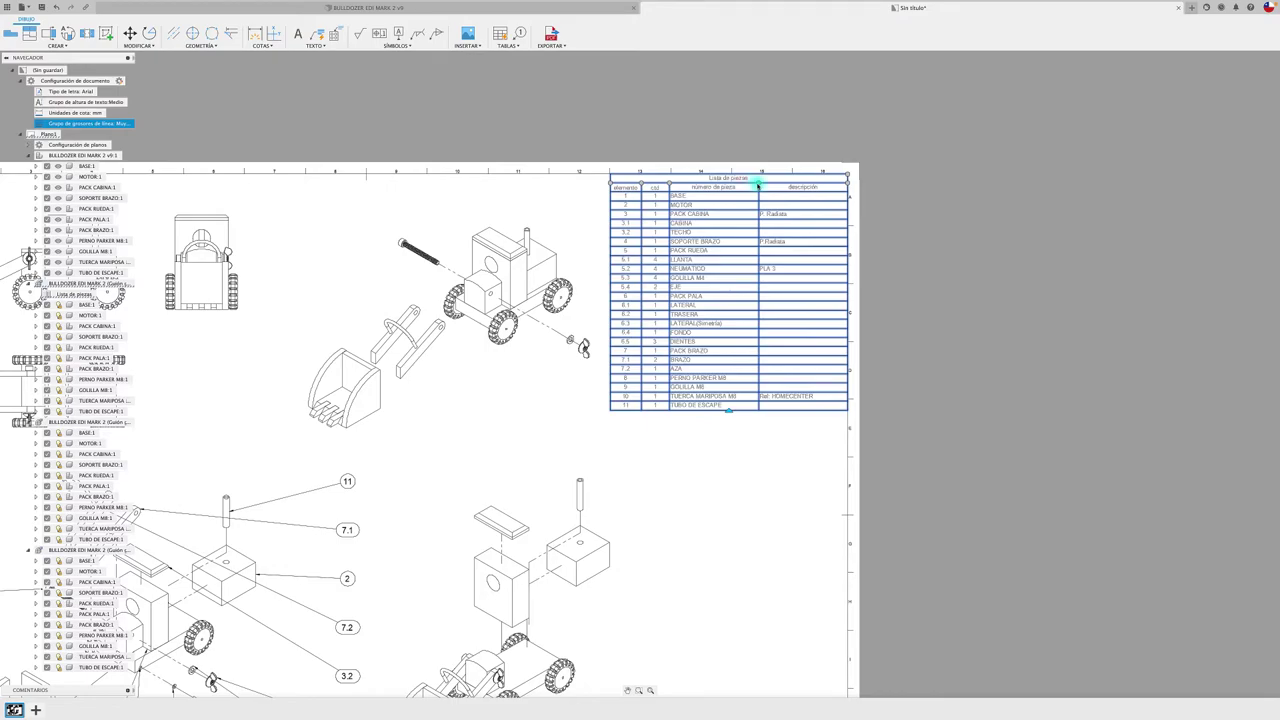
left_click_drag(758, 184, 766, 184)
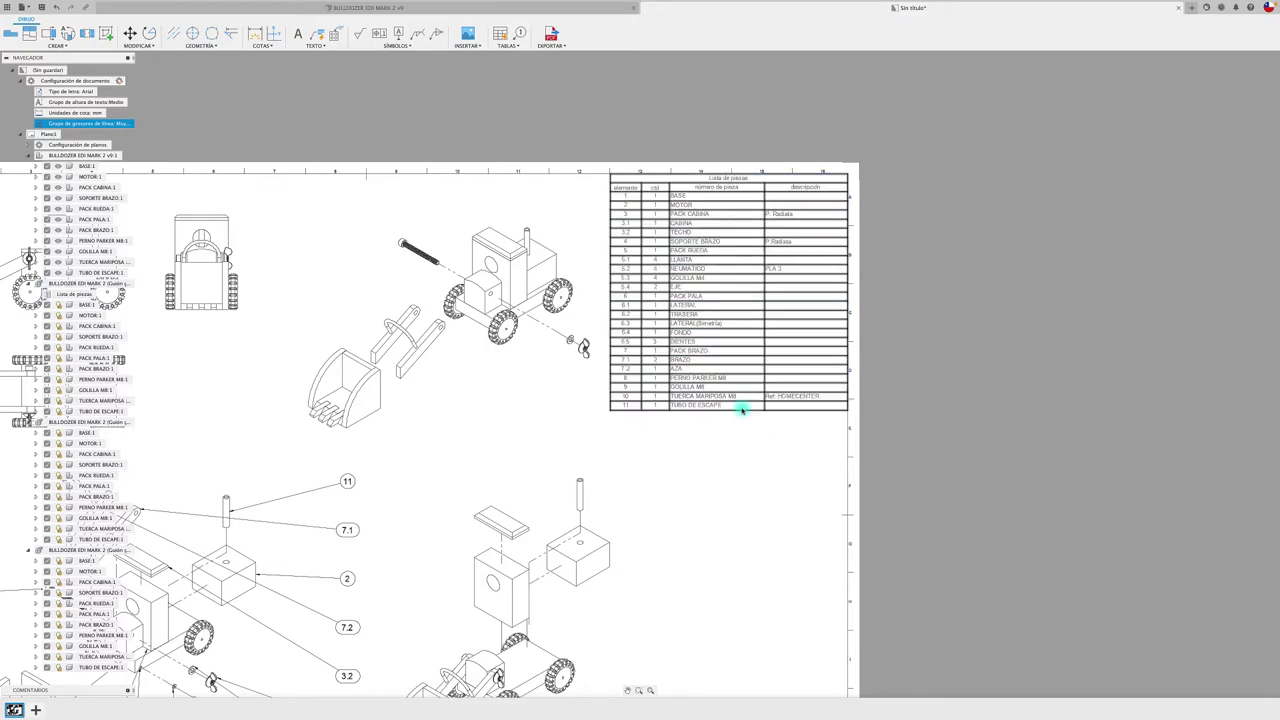
scroll(746, 403, "down", 2)
scroll(828, 363, "down", 2)
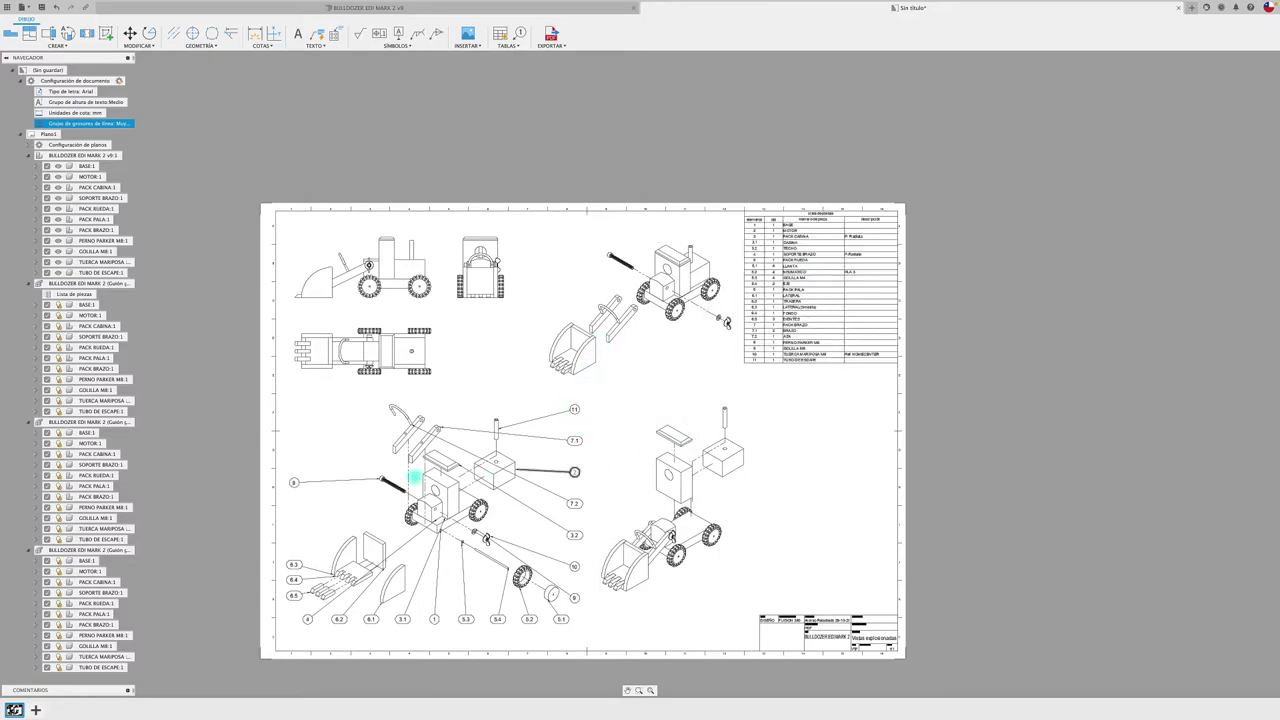
scroll(510, 448, "up", 2)
scroll(512, 448, "up", 3)
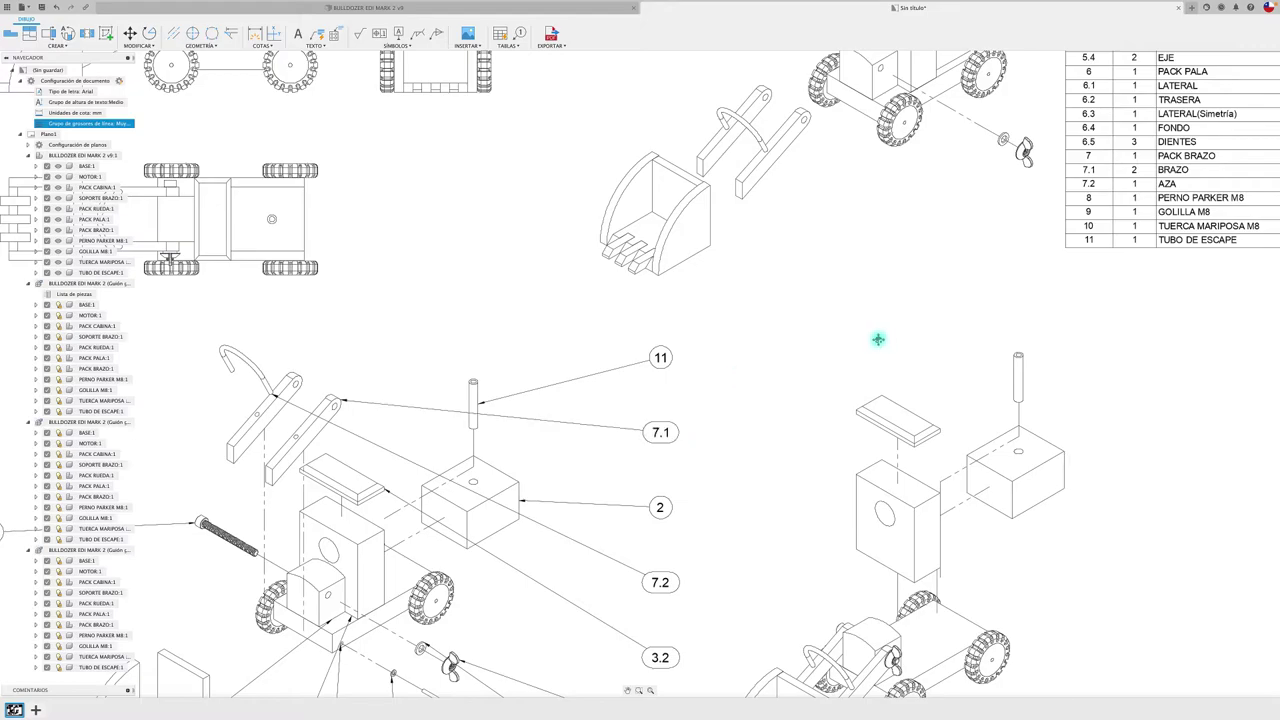
middle_click_drag(880, 340, 578, 470)
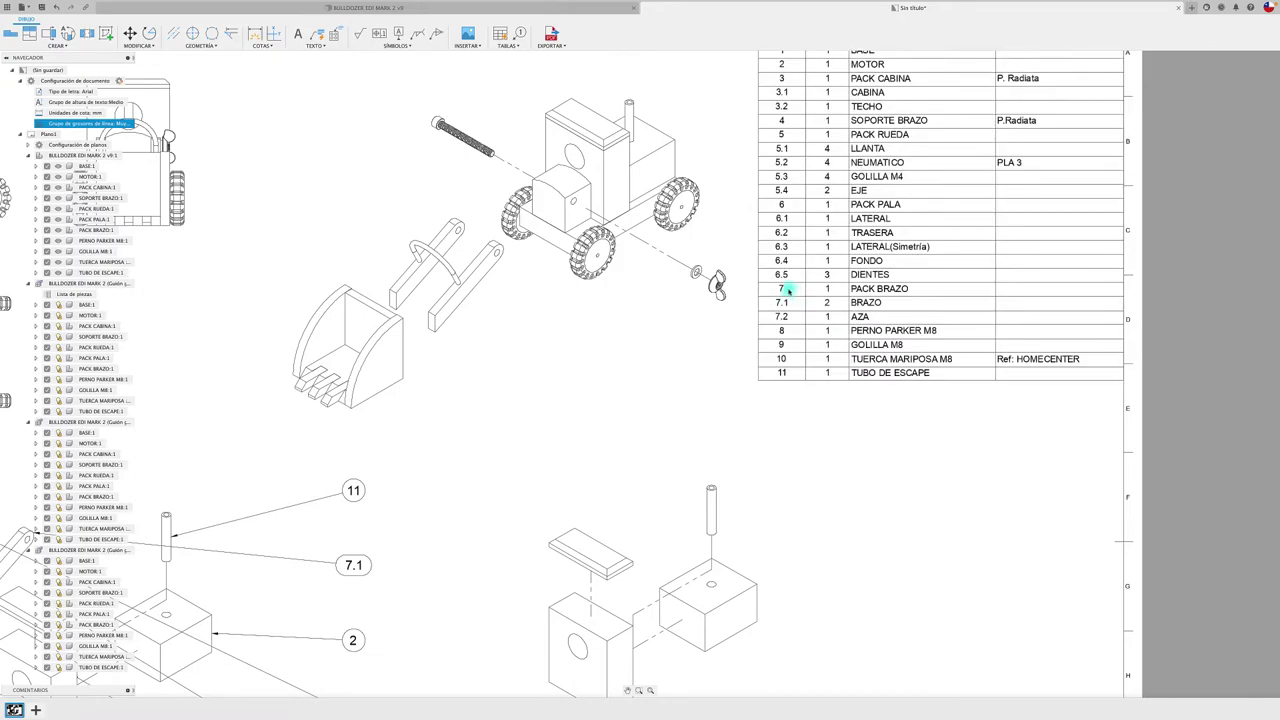
double_click(782, 289)
middle_click_drag(529, 457, 691, 346)
scroll(691, 346, "down", 1)
middle_click(691, 347)
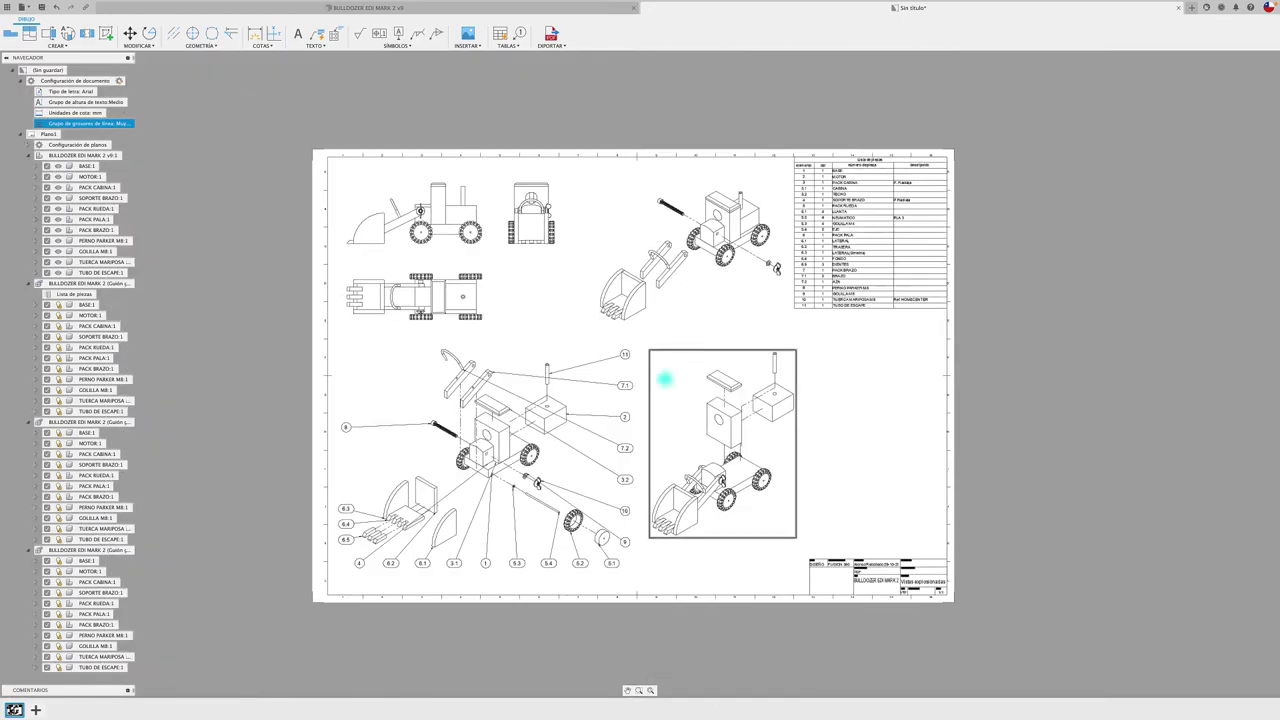
left_click(592, 455)
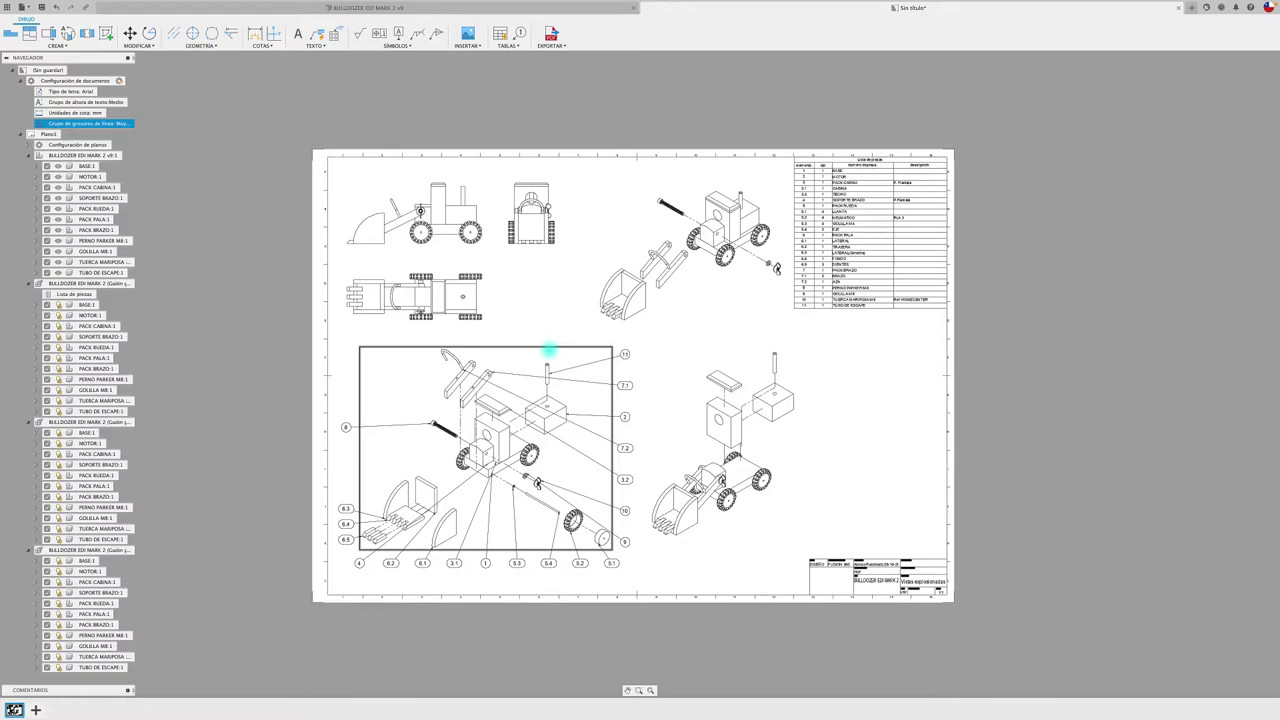
scroll(870, 280, "up", 2)
scroll(845, 293, "up", 2)
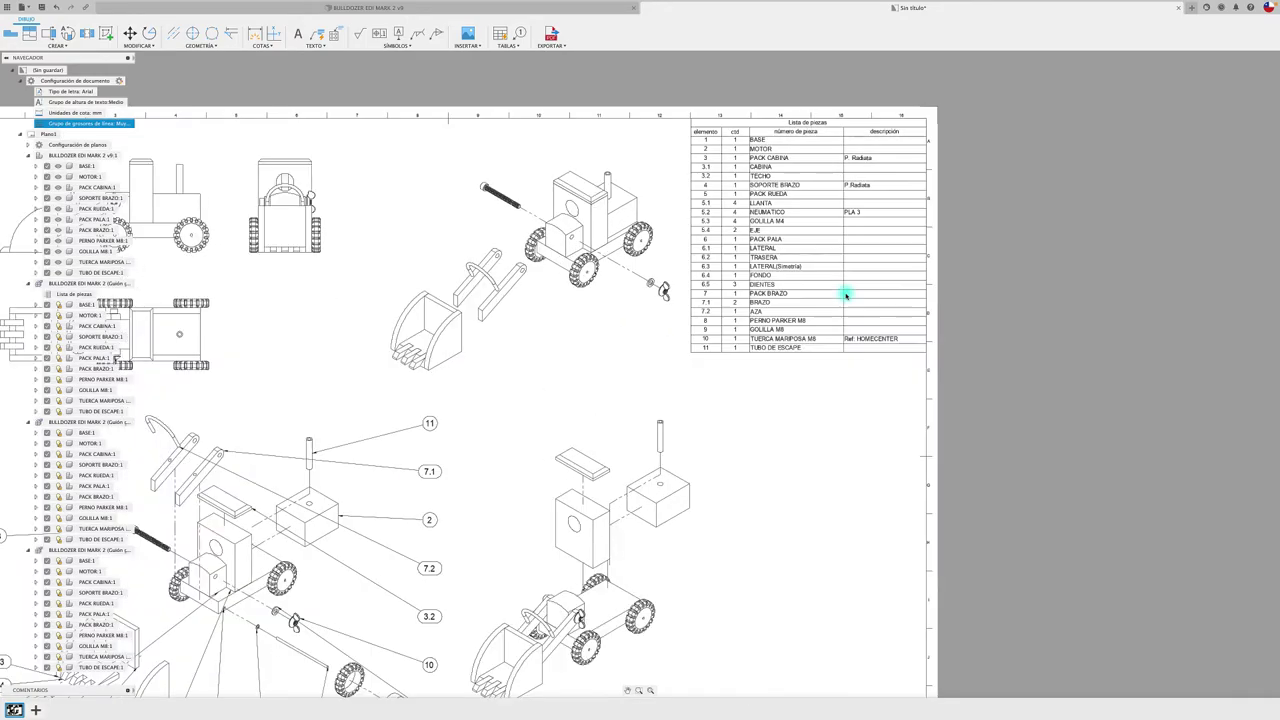
scroll(845, 293, "up", 1)
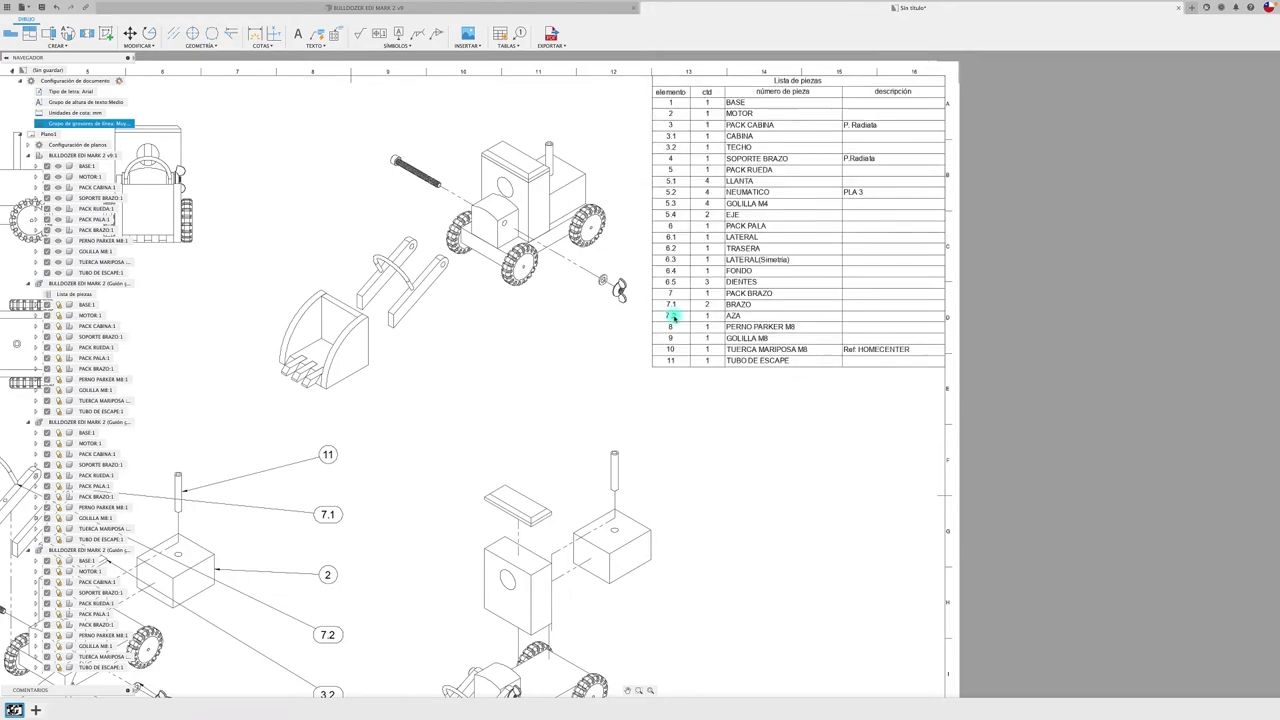
scroll(673, 316, "down", 2)
middle_click_drag(737, 409, 874, 357)
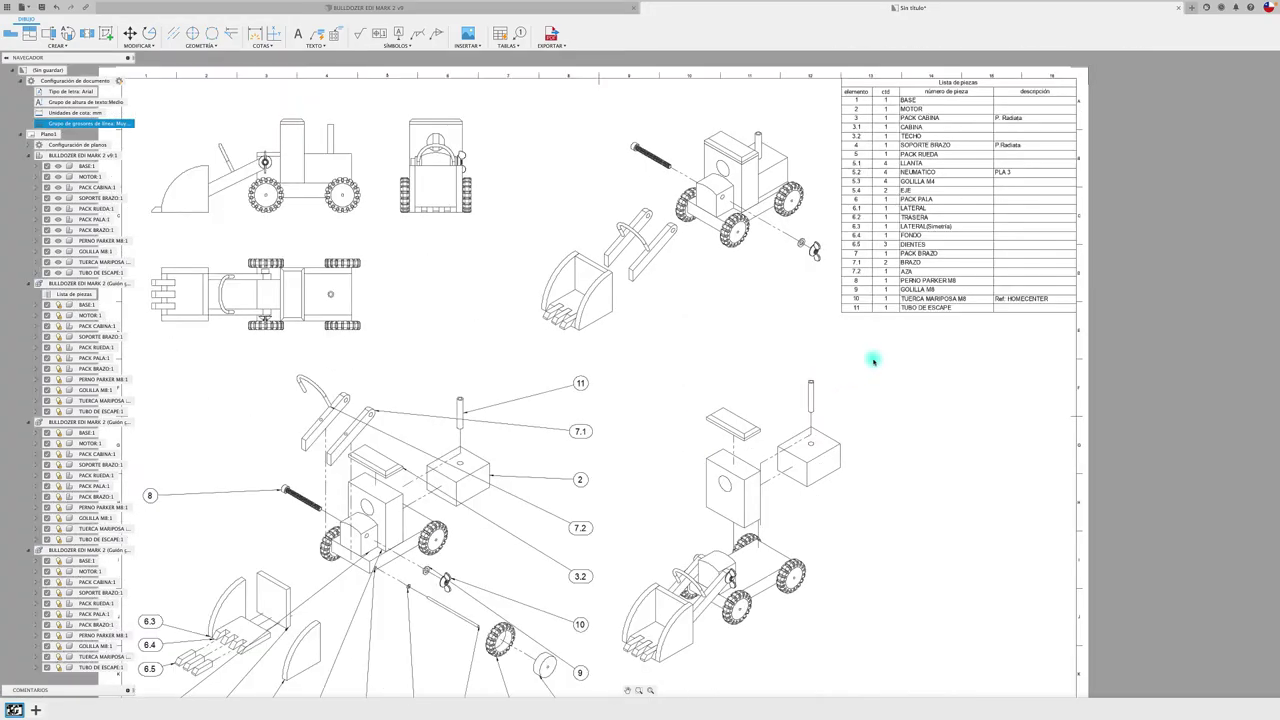
scroll(757, 280, "down", 3)
- Move balloons 7.1 and 7.2 above the exploded arms, reattaching 7.2's leader to the hooked arm
scroll(757, 280, "left", 3)
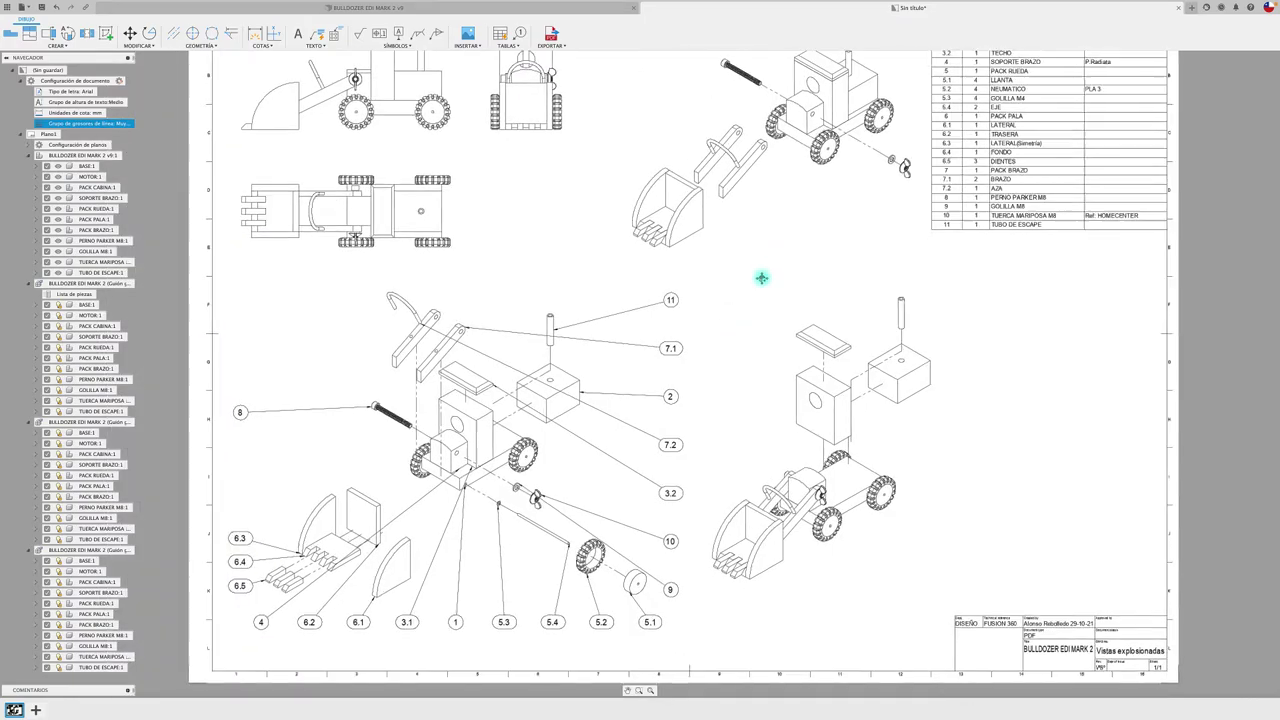
left_click(738, 308)
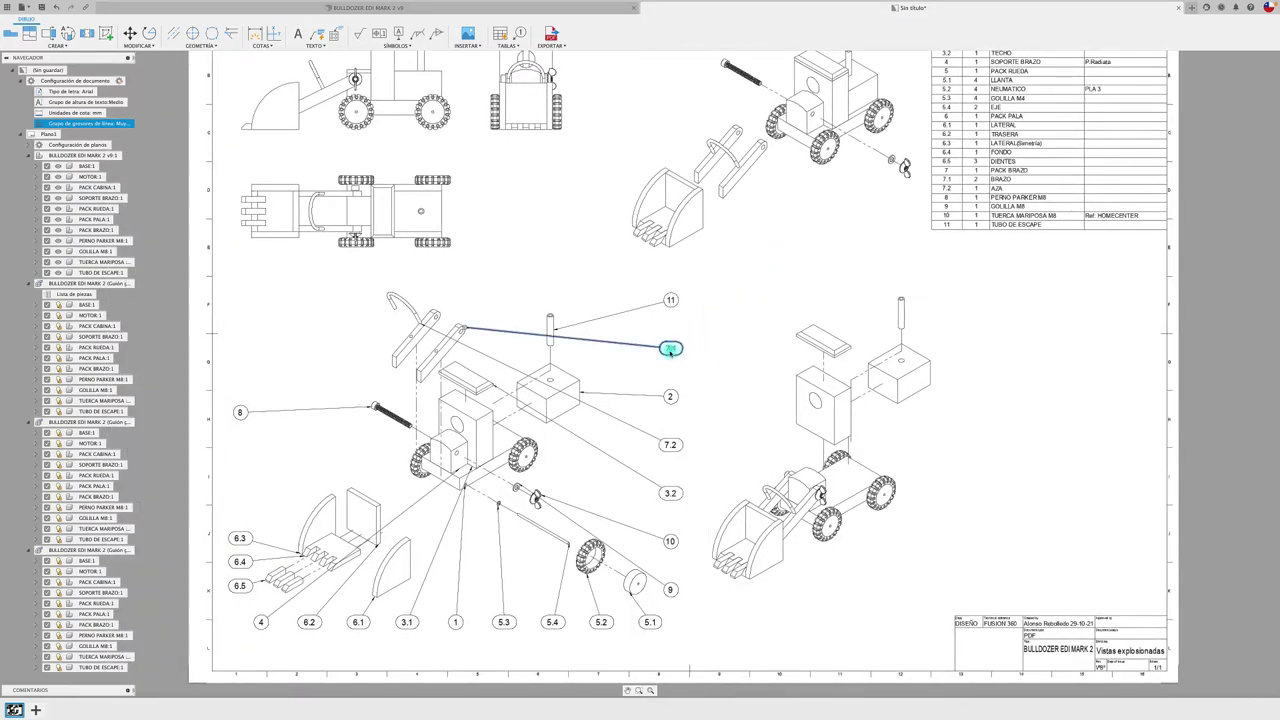
left_click_drag(670, 348, 497, 287)
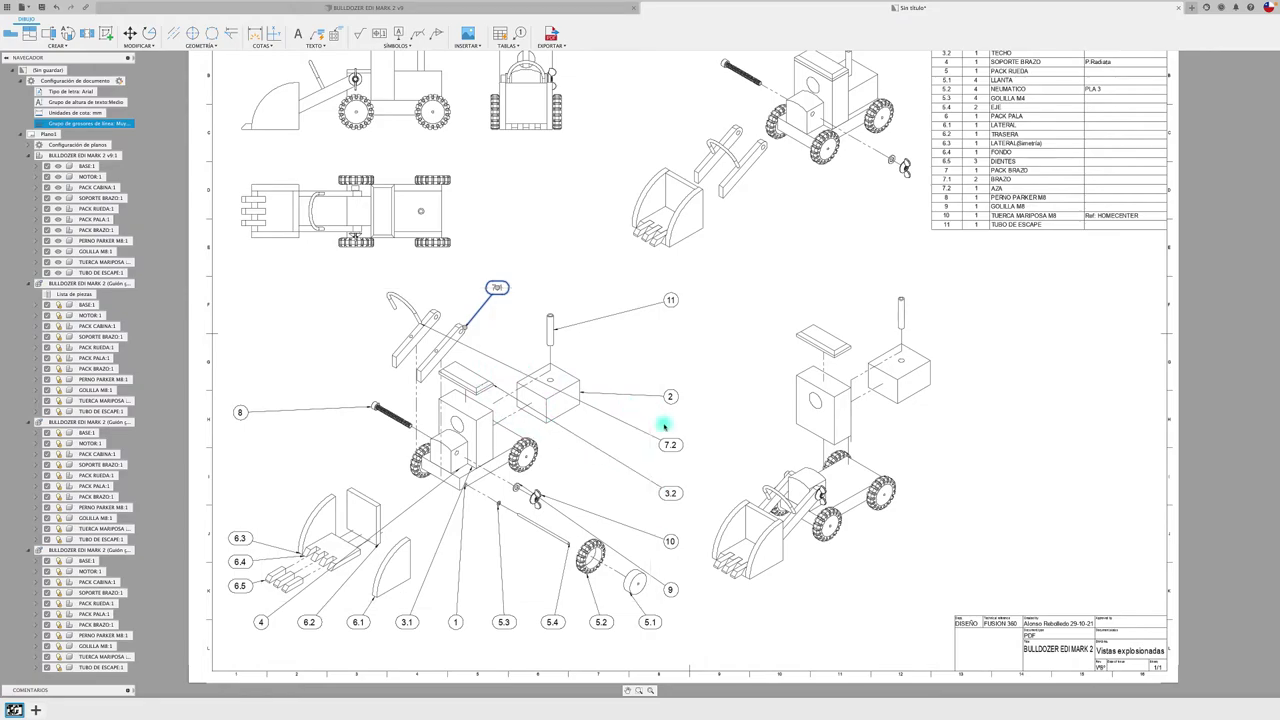
left_click_drag(670, 444, 443, 295)
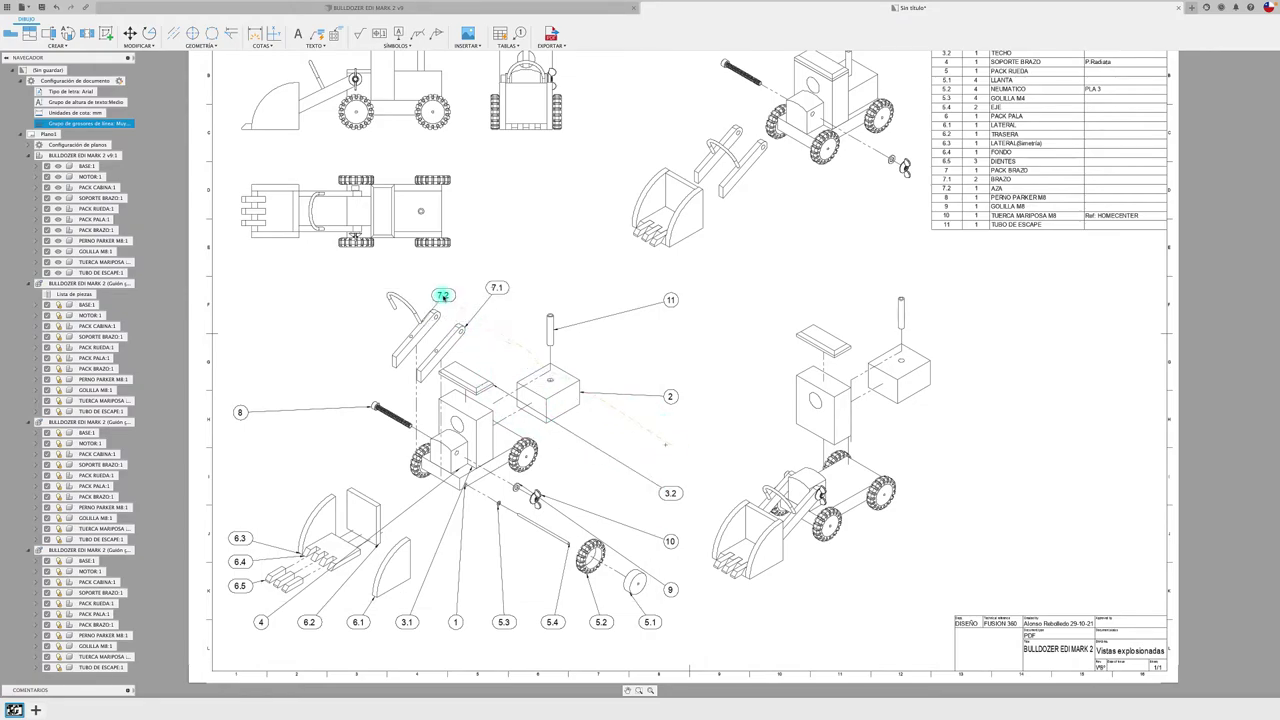
scroll(426, 322, "up", 3)
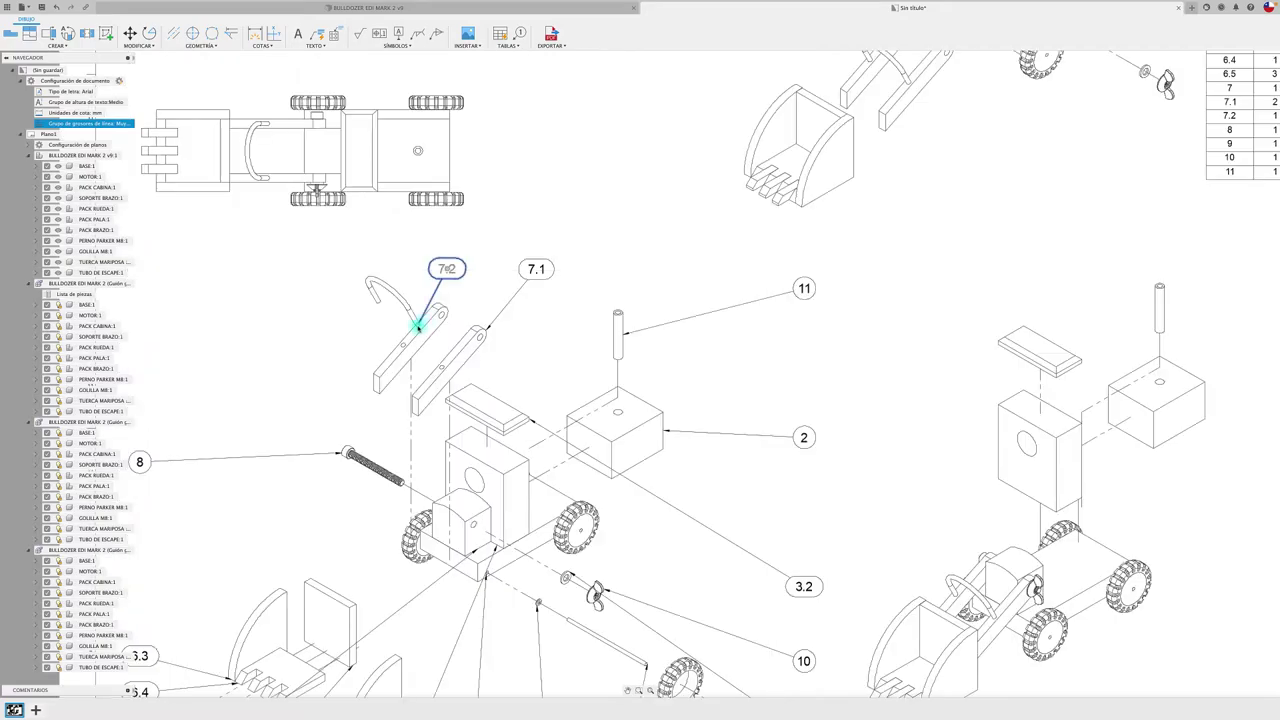
left_click_drag(418, 325, 411, 312)
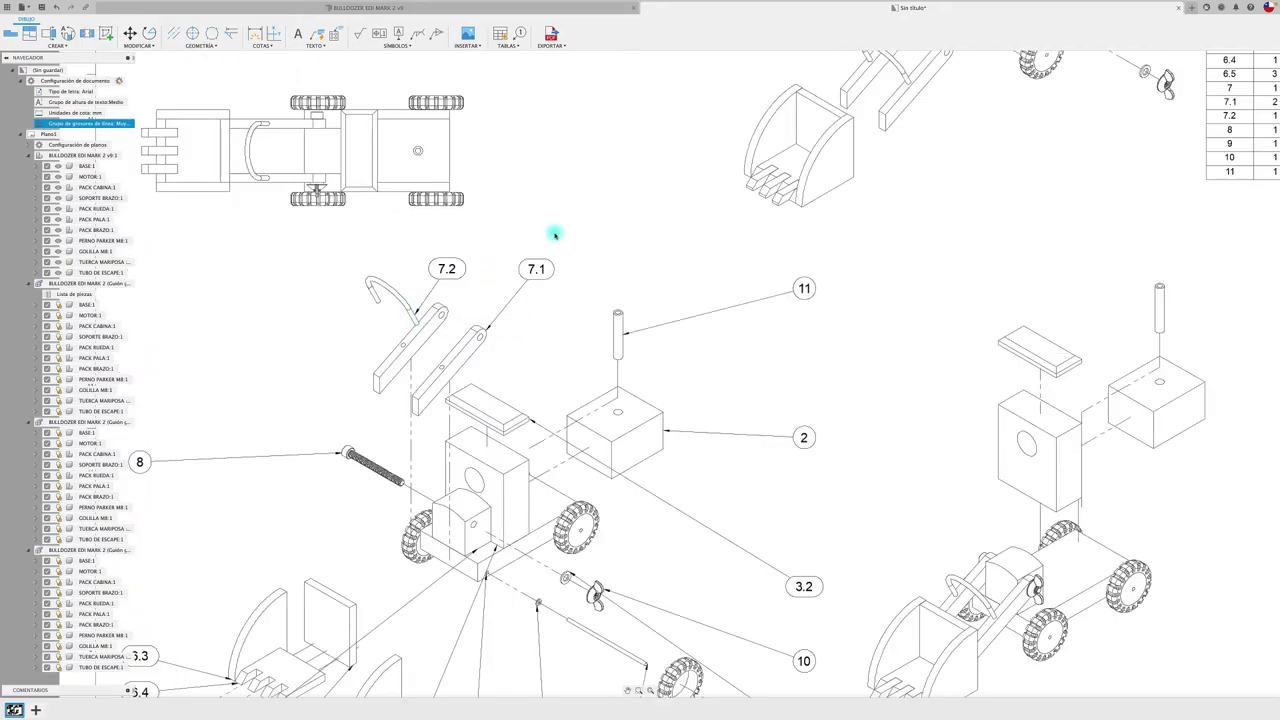
- Drag balloon 3.2 up beside 7.1 so its leader points at the roof plate
scroll(555, 234, "down", 2)
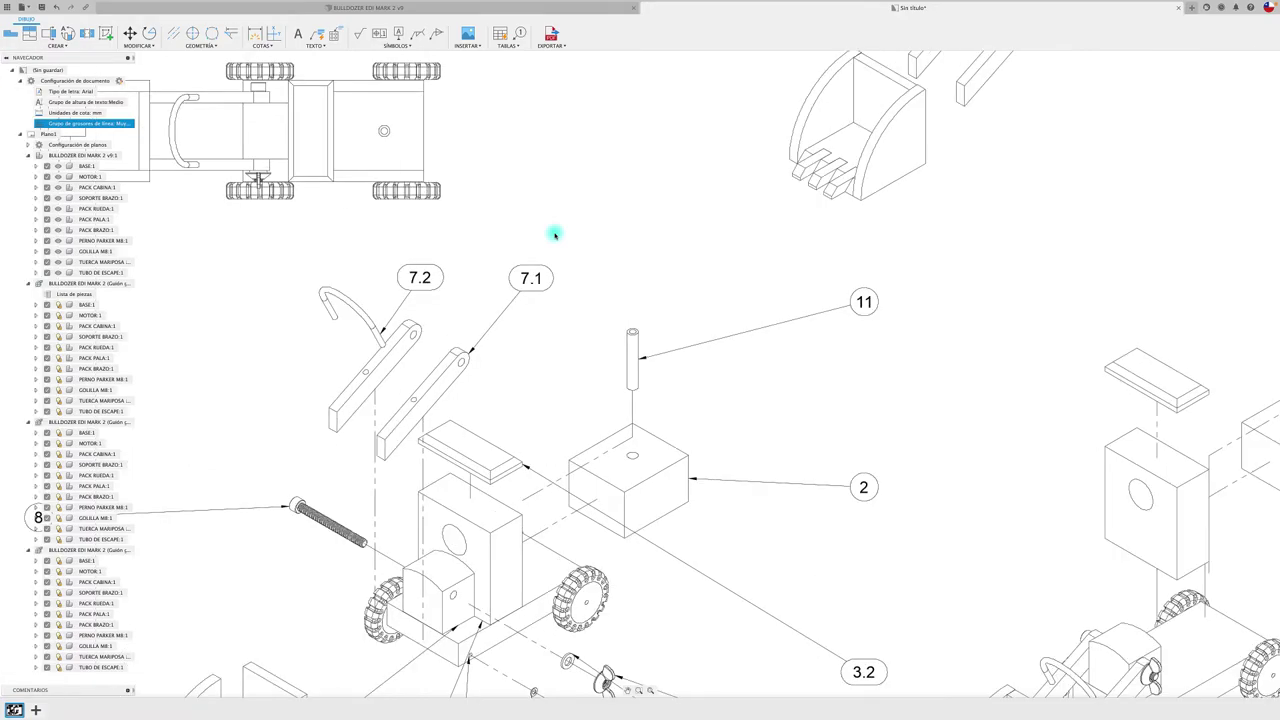
scroll(555, 234, "down", 2)
scroll(555, 234, "down", 2)
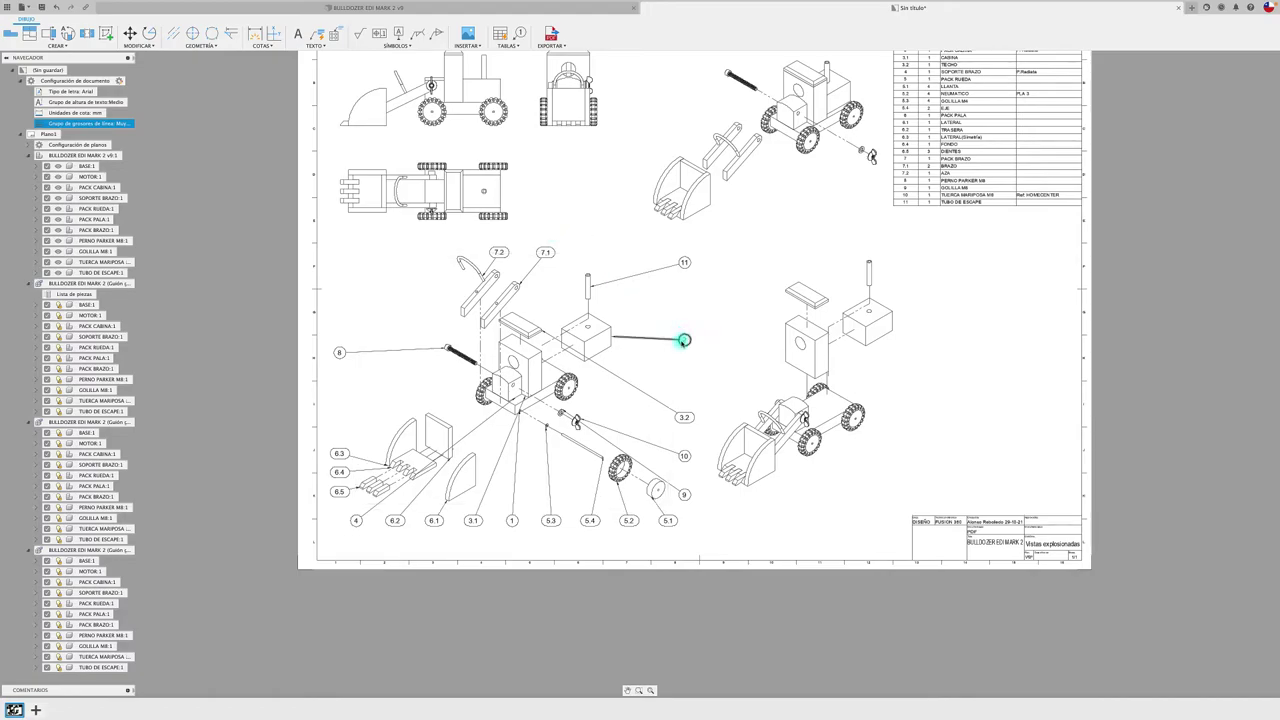
scroll(827, 242, "up", 2)
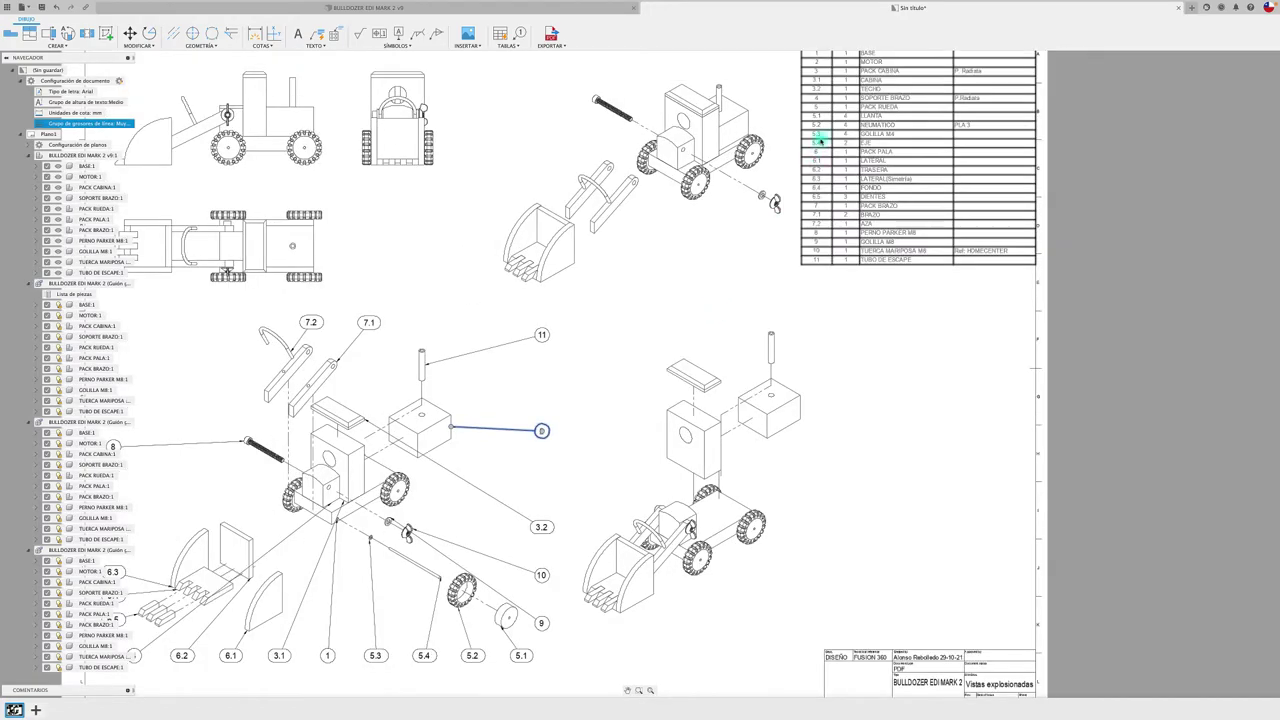
scroll(815, 150, "up", 1)
scroll(808, 167, "up", 1)
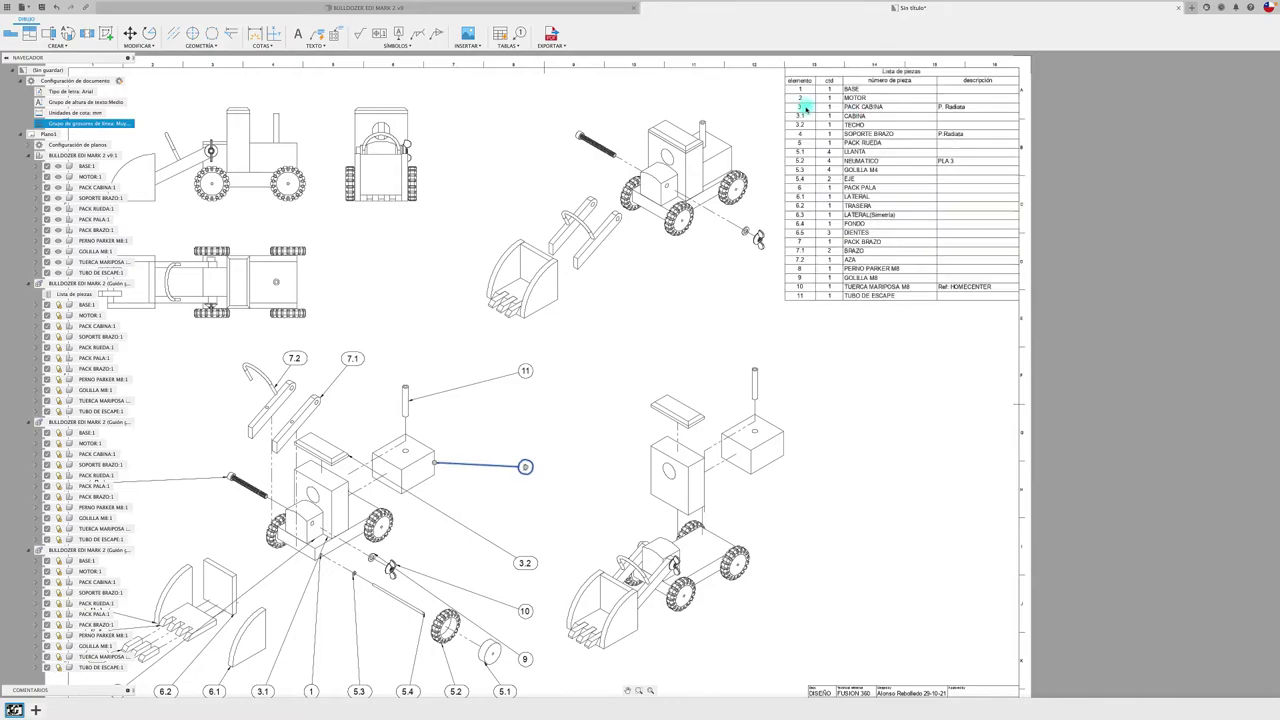
scroll(671, 271, "up", 2)
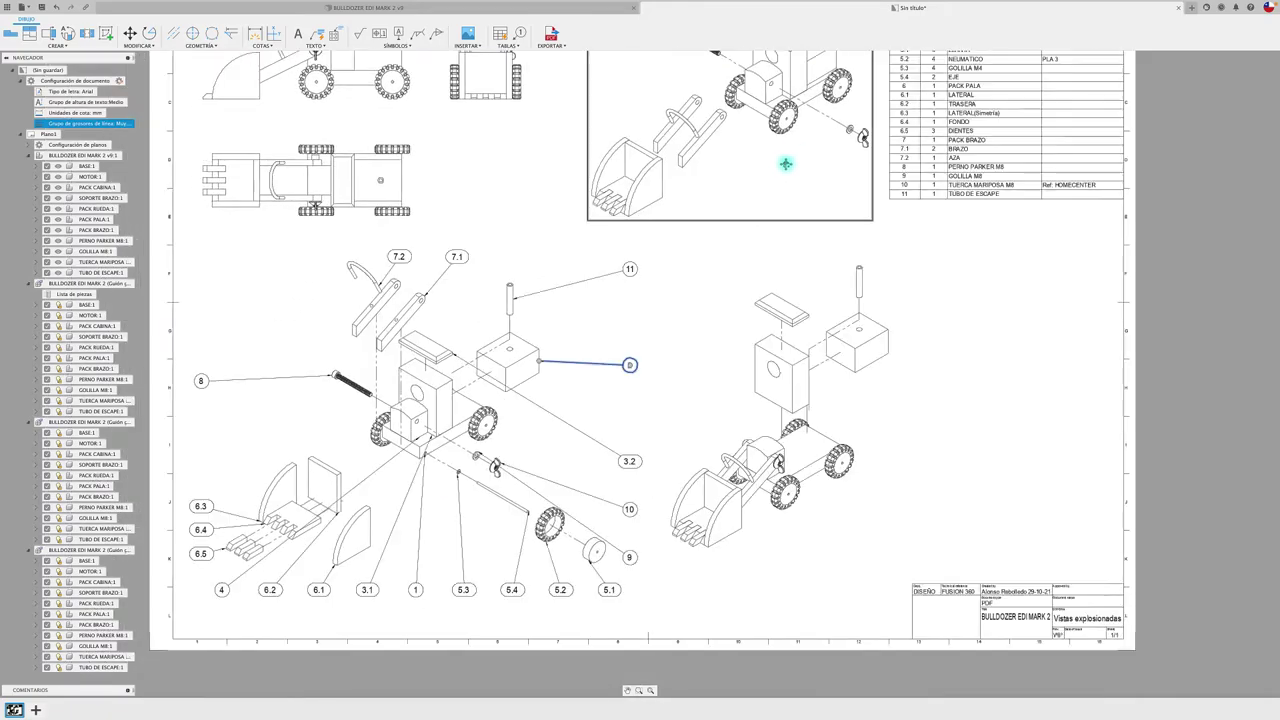
scroll(786, 163, "down", 3)
scroll(655, 386, "up", 2)
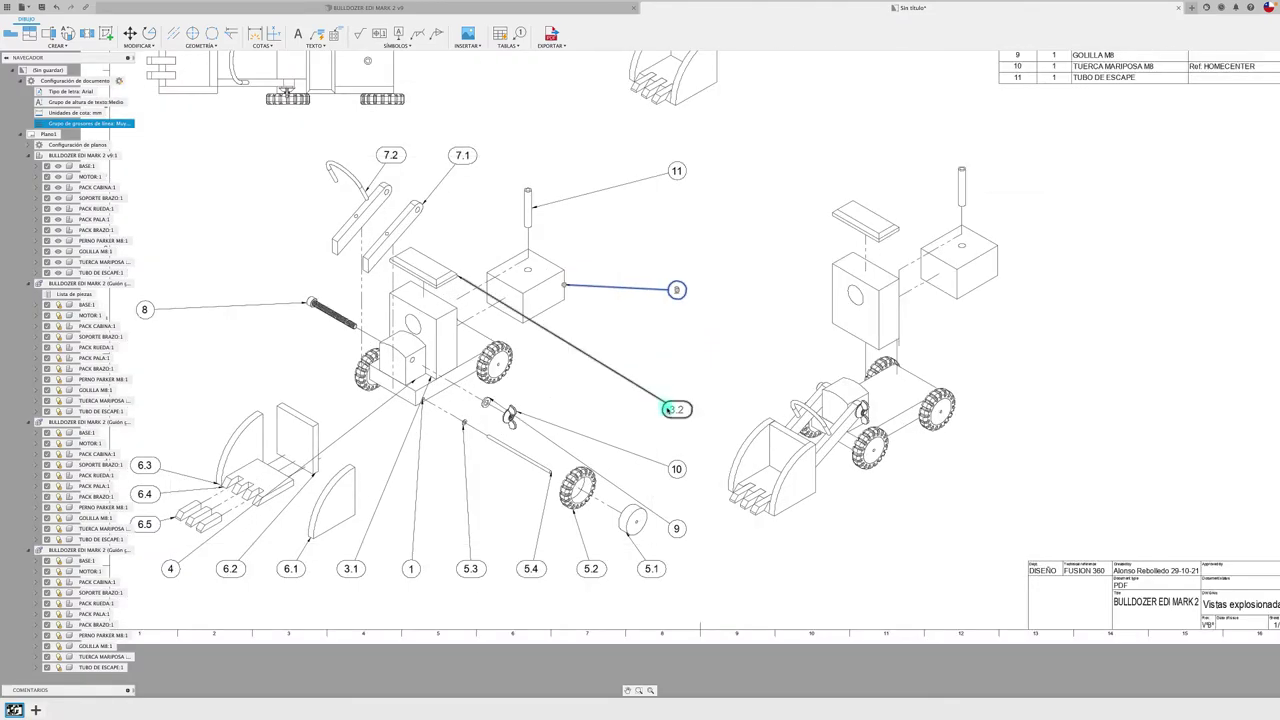
left_click_drag(660, 389, 511, 157)
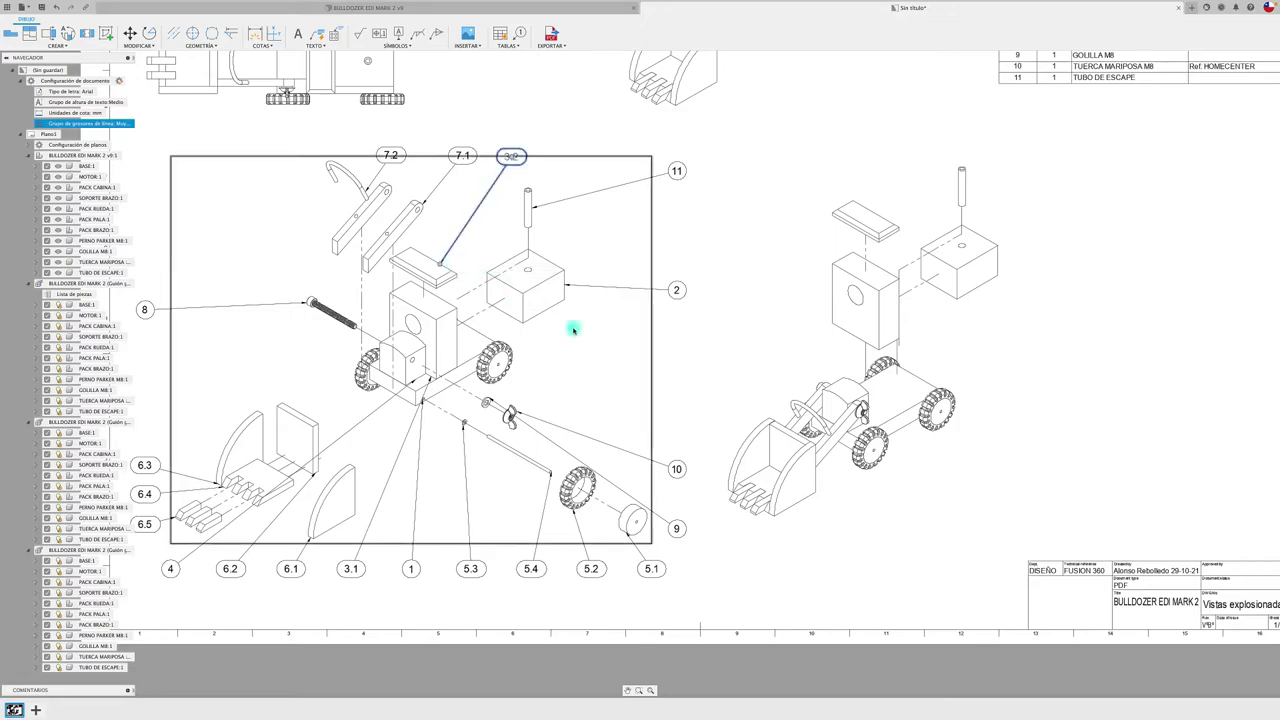
- Bring balloon 3.1 up beside 3.2 and attach its leader to the cabin top
scroll(578, 357, "up", 1)
middle_click_drag(578, 357, 626, 358)
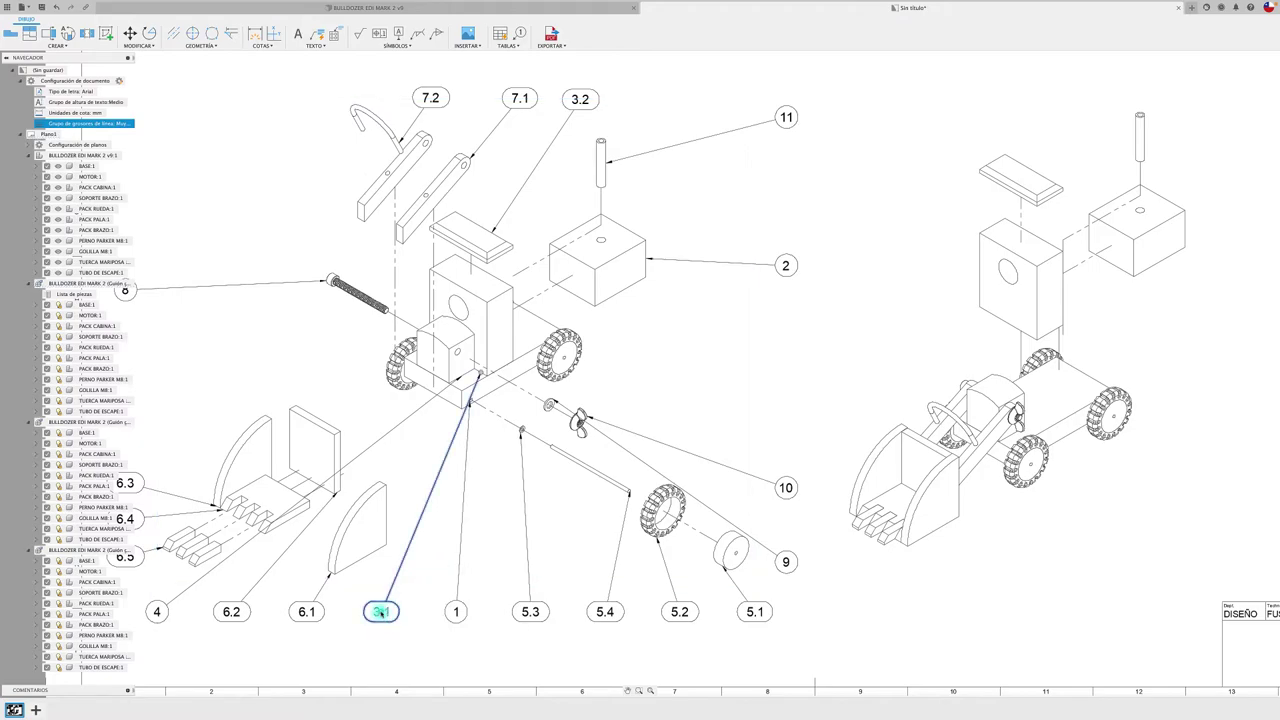
mouse_move(380, 612)
left_mouse_down()
mouse_move(620, 101)
mouse_move(481, 370)
left_mouse_up()
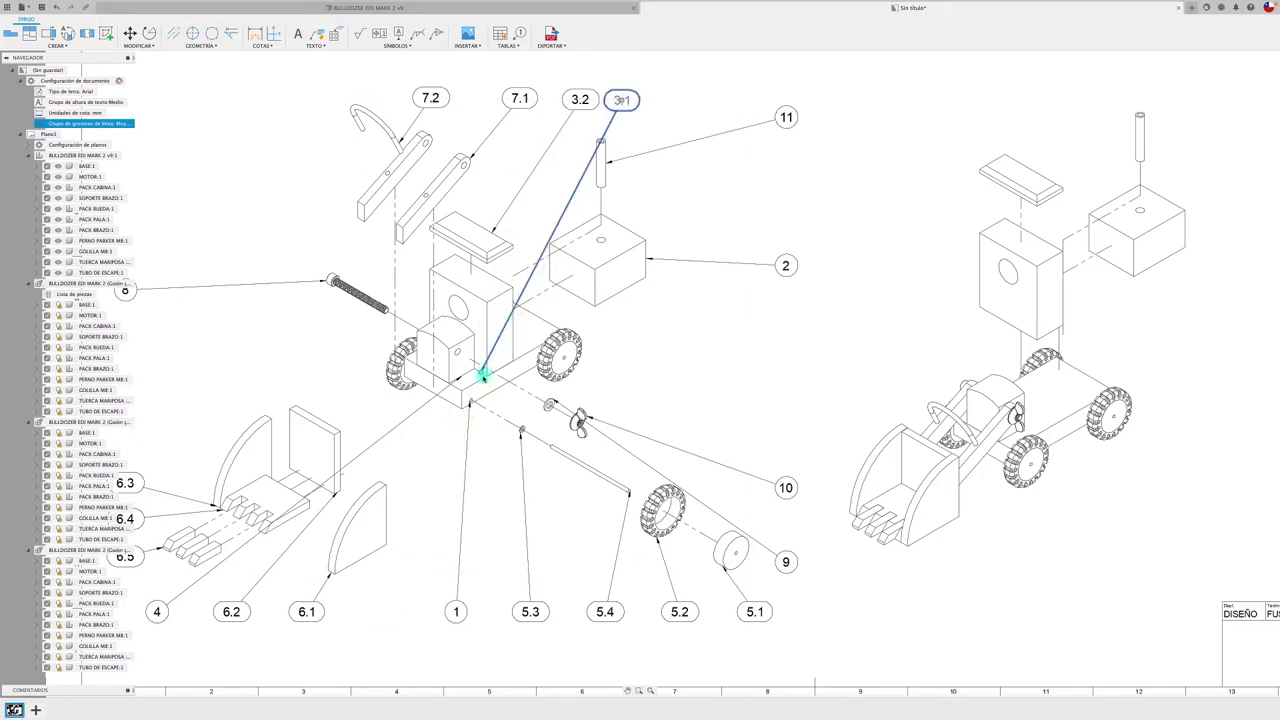
left_click_drag(481, 370, 502, 280)
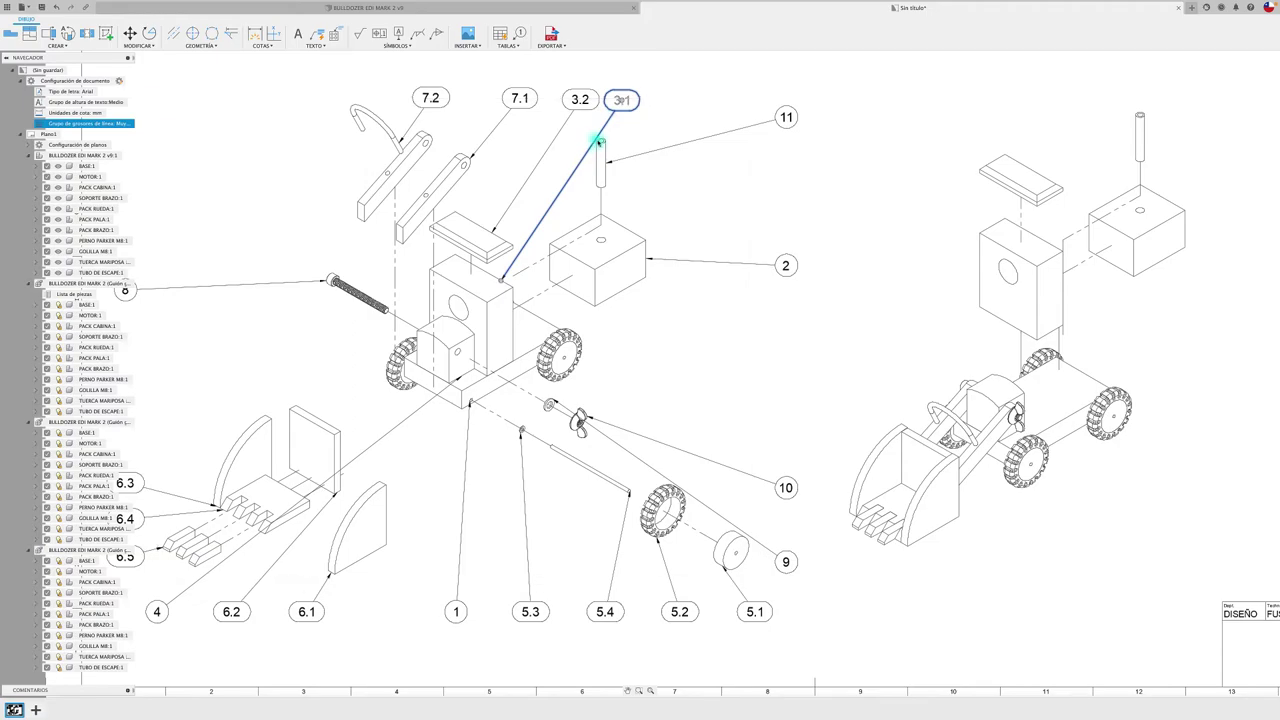
- Nudge balloons 3.2 and 3.1 slightly left so they line up in the top row
scroll(577, 116, "up", 3)
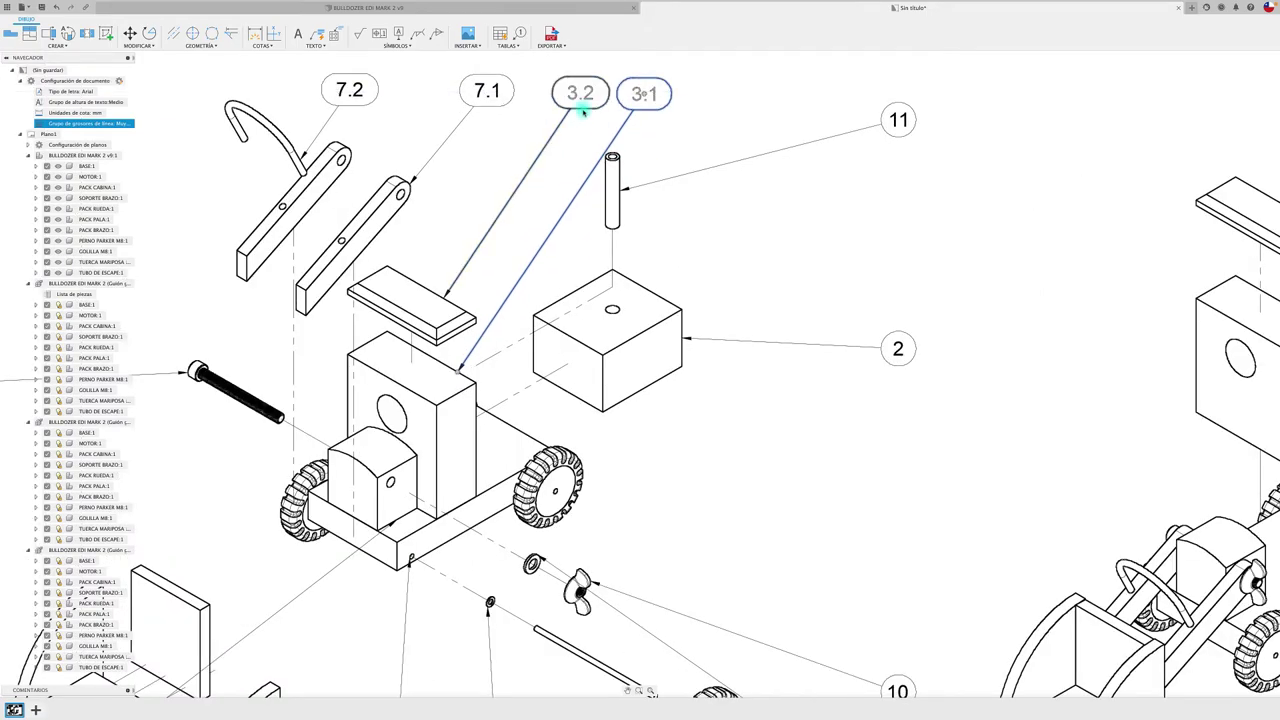
left_click_drag(580, 93, 560, 92)
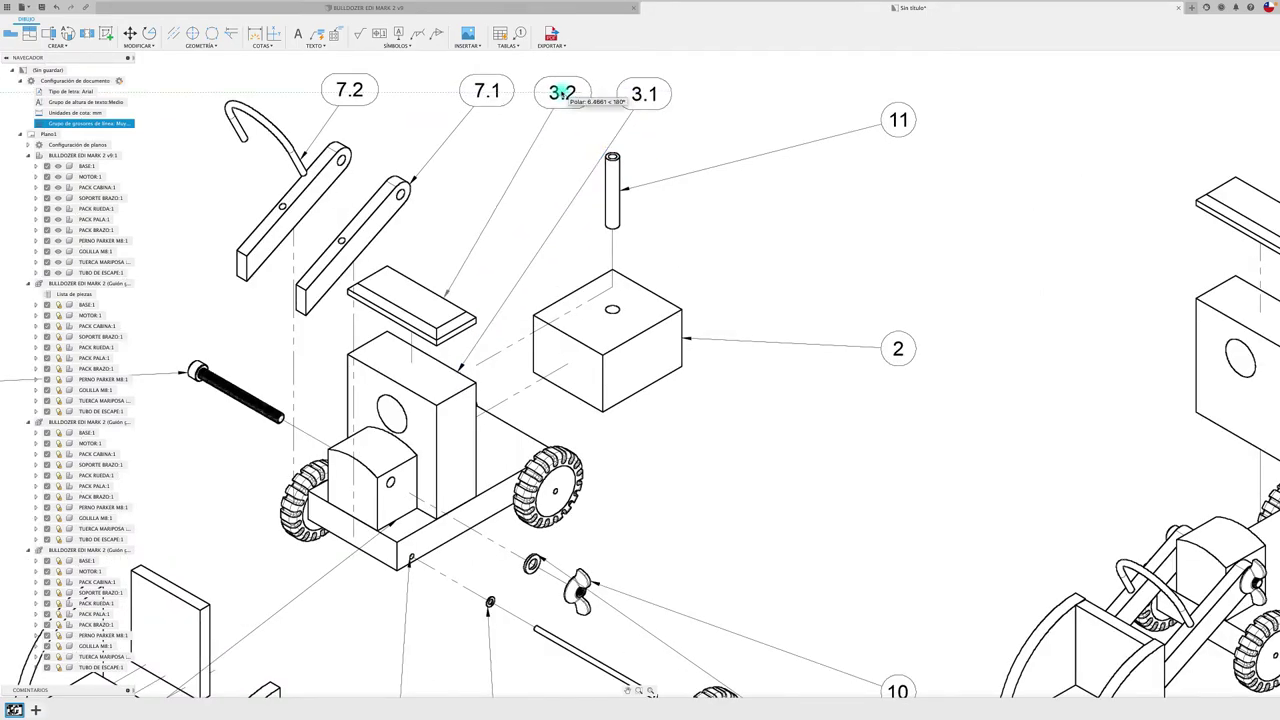
key("Escape")
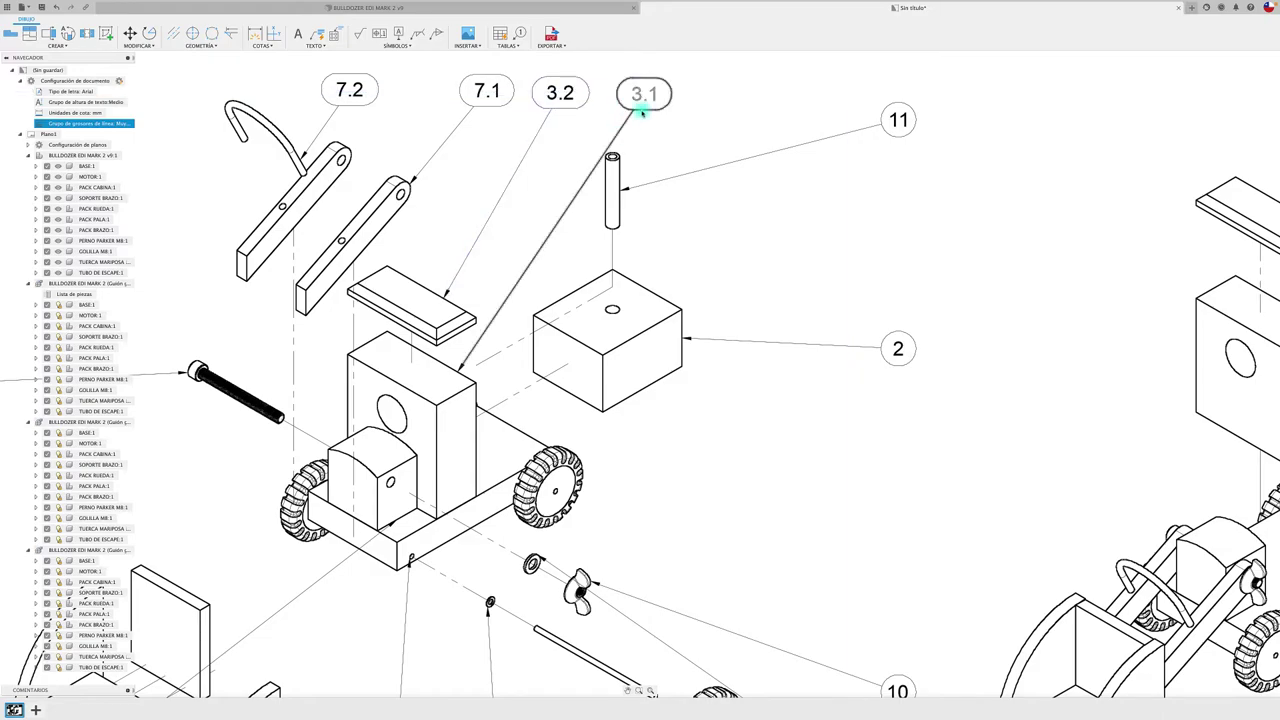
left_click_drag(643, 93, 623, 93)
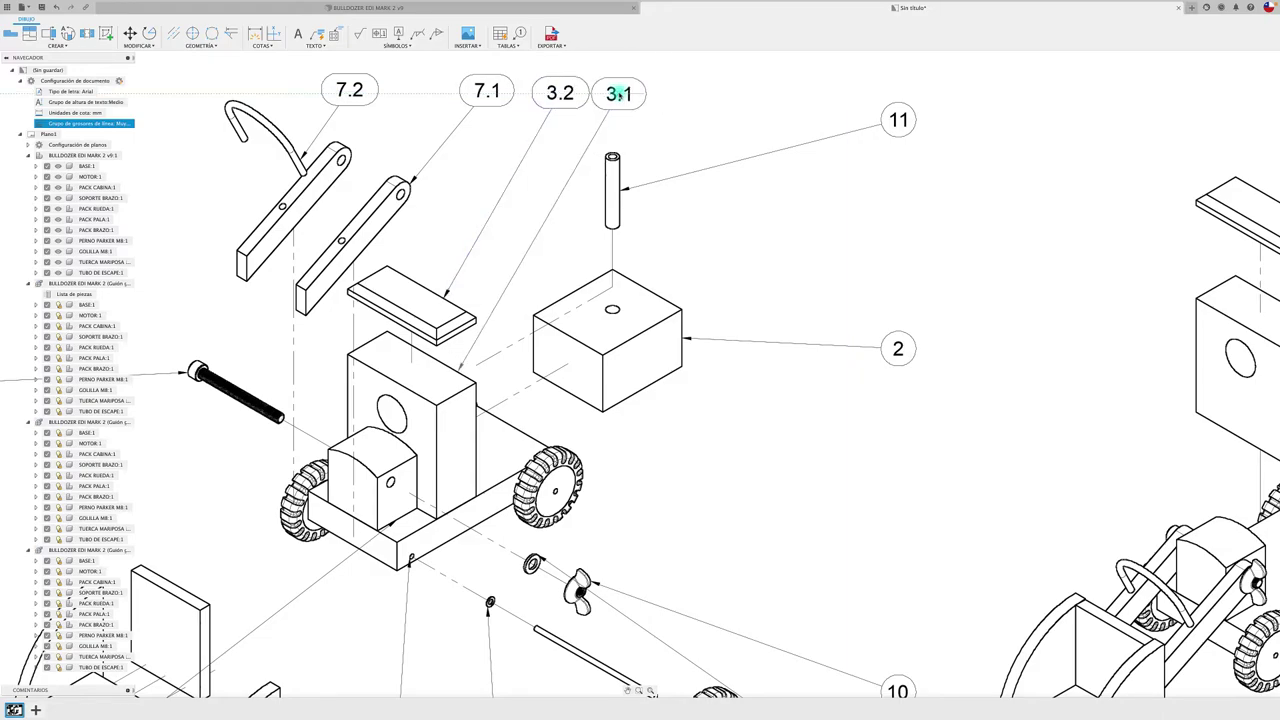
scroll(673, 203, "down", 3)
scroll(673, 203, "down", 2)
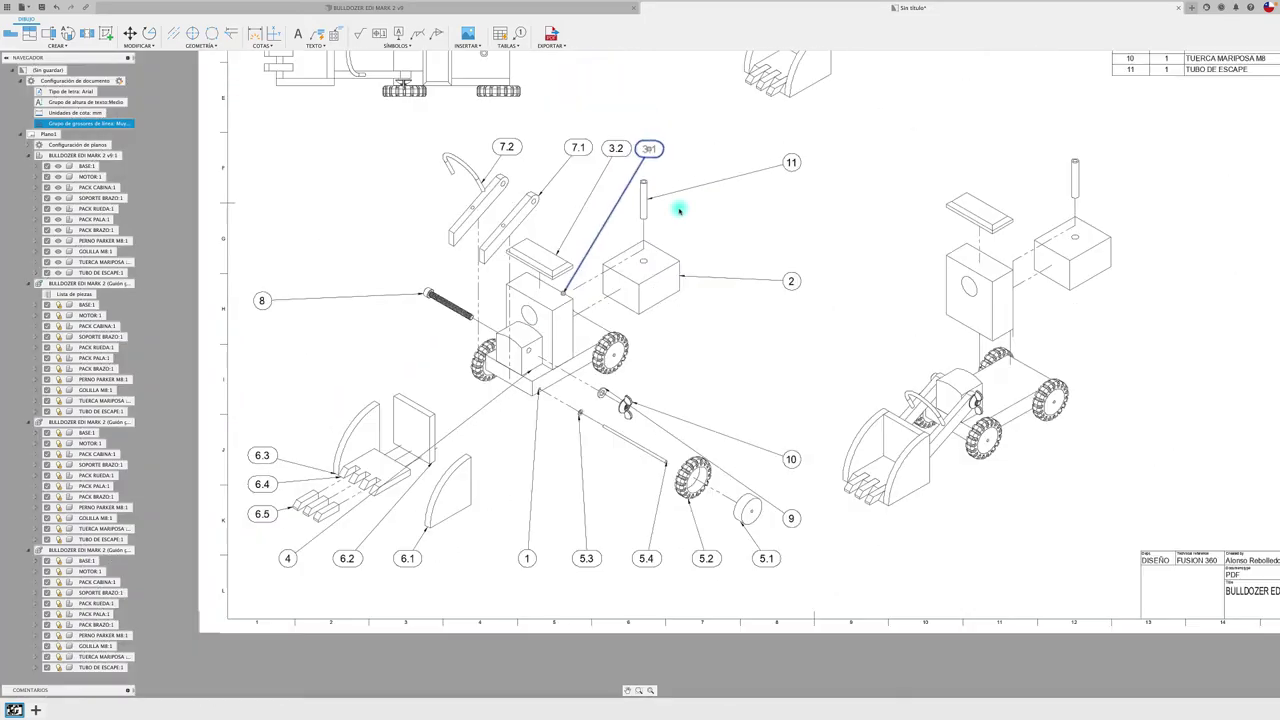
scroll(673, 203, "down", 2)
left_click(604, 455)
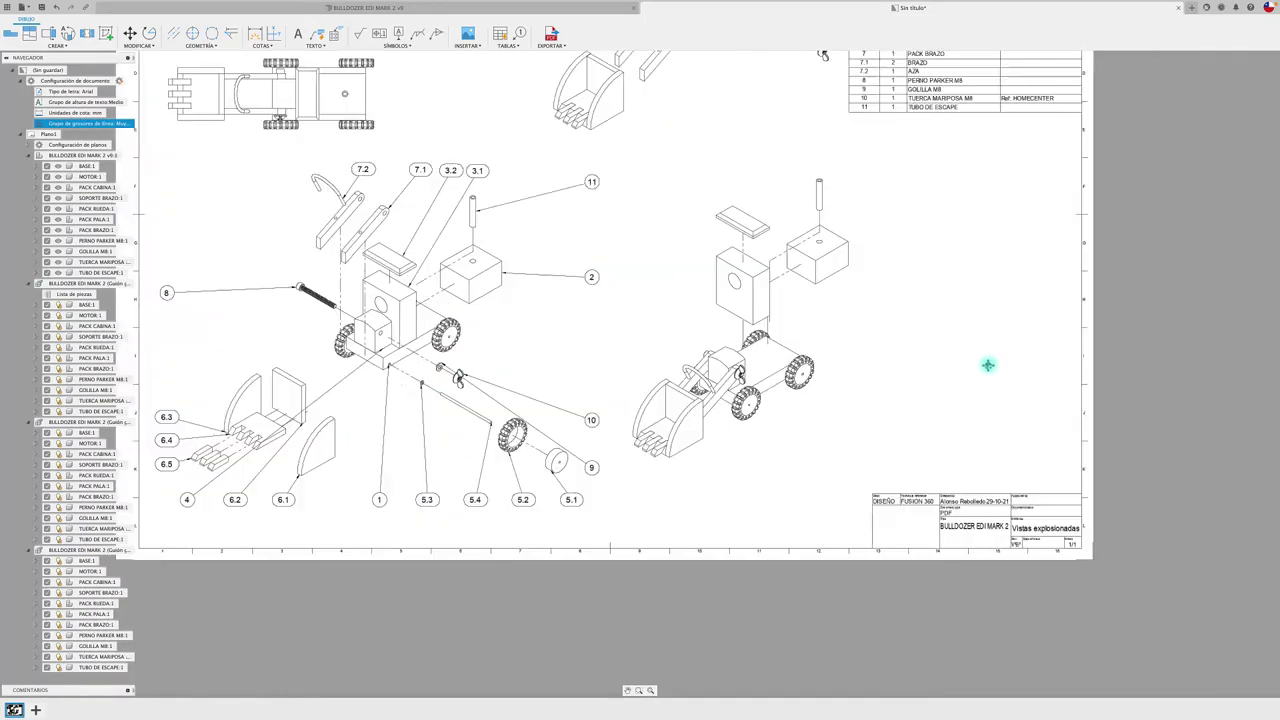
scroll(954, 394, "down", 4)
scroll(954, 394, "up", 1)
scroll(945, 401, "up", 2)
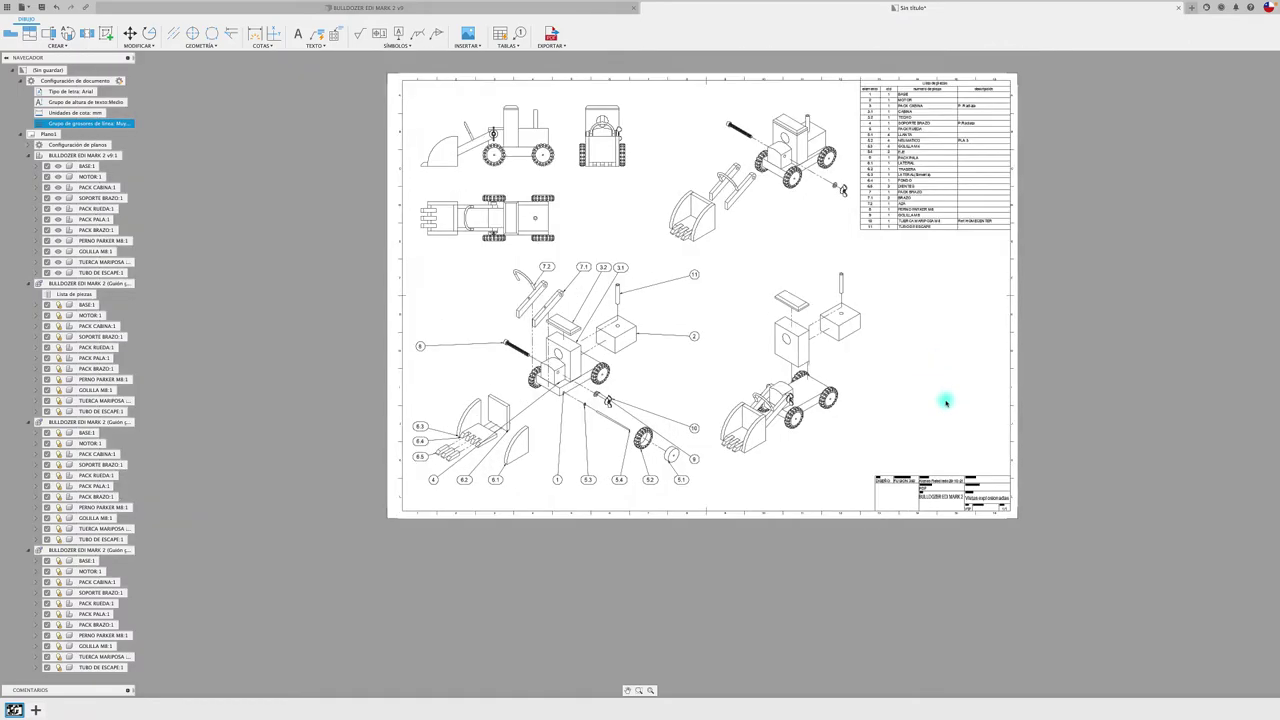
scroll(943, 400, "up", 2)
scroll(940, 398, "up", 1)
scroll(917, 411, "down", 1)
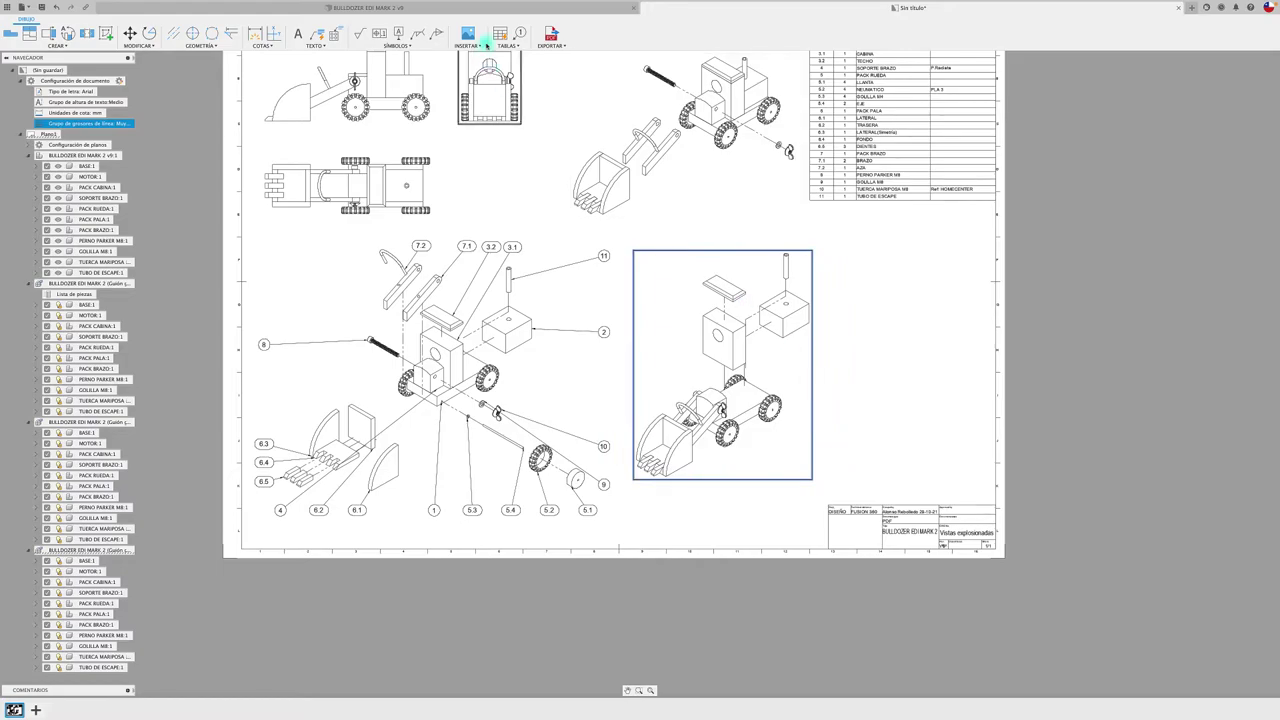
- Place balloon 2 on the box in the right exploded view
left_click(517, 36)
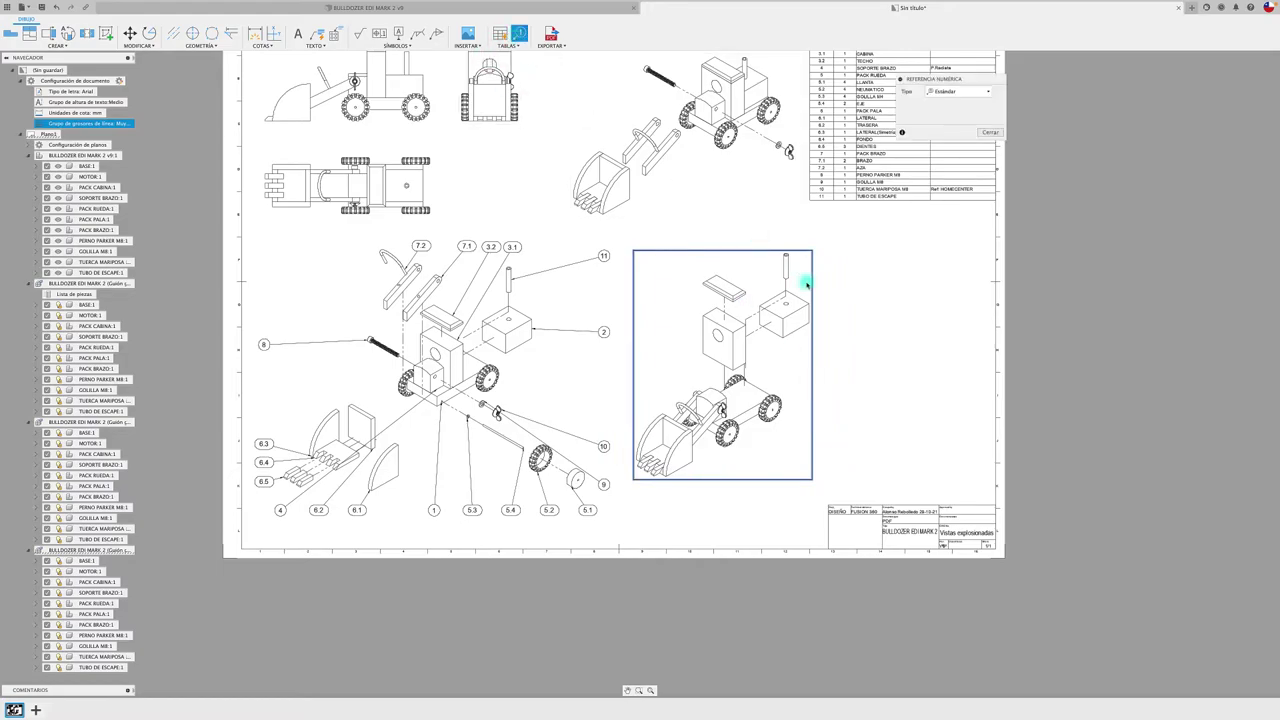
left_click(798, 333)
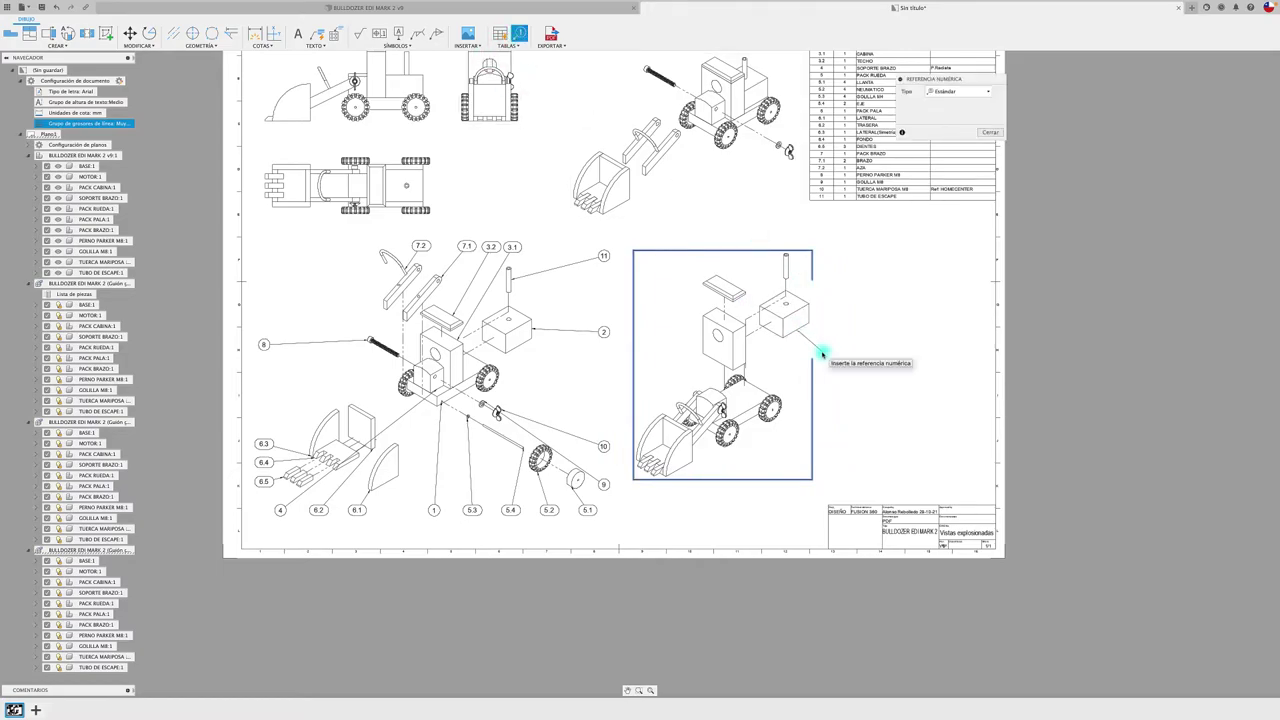
left_click(822, 352)
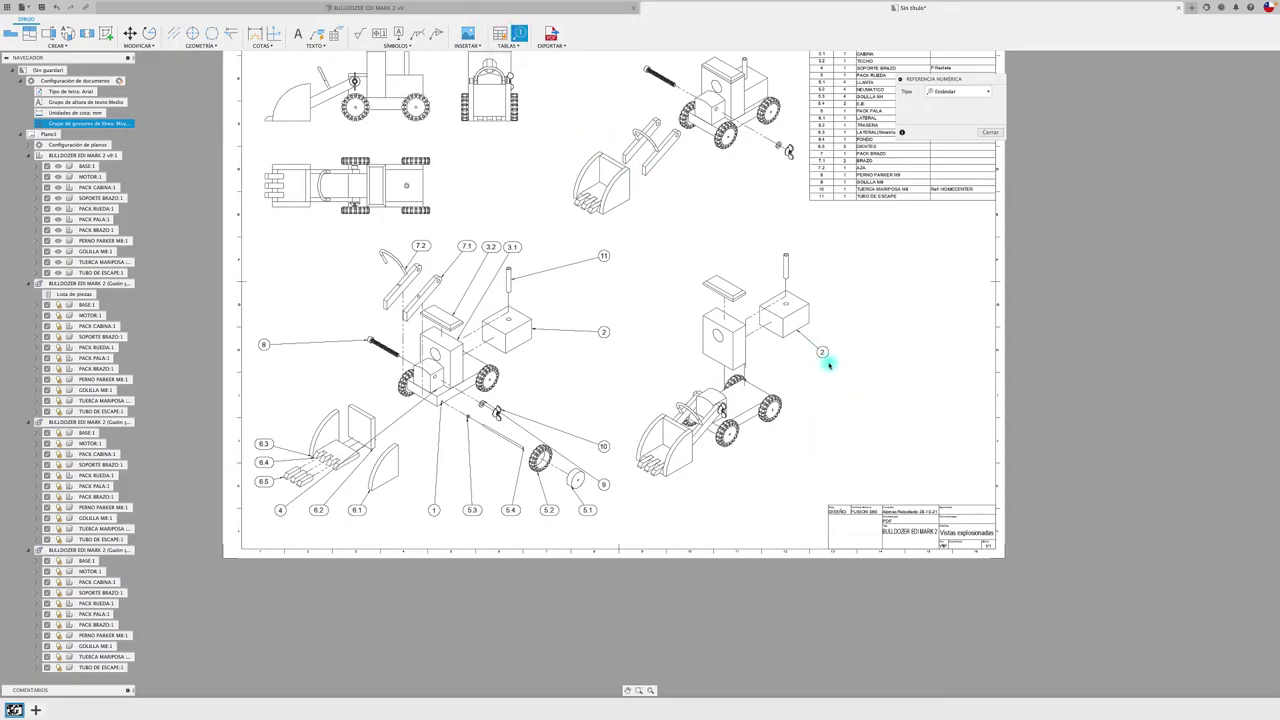
- Add balloon 11 on the tube and balloon 3 on the top plate, discarding a stray balloon
middle_click_drag(778, 308, 748, 334)
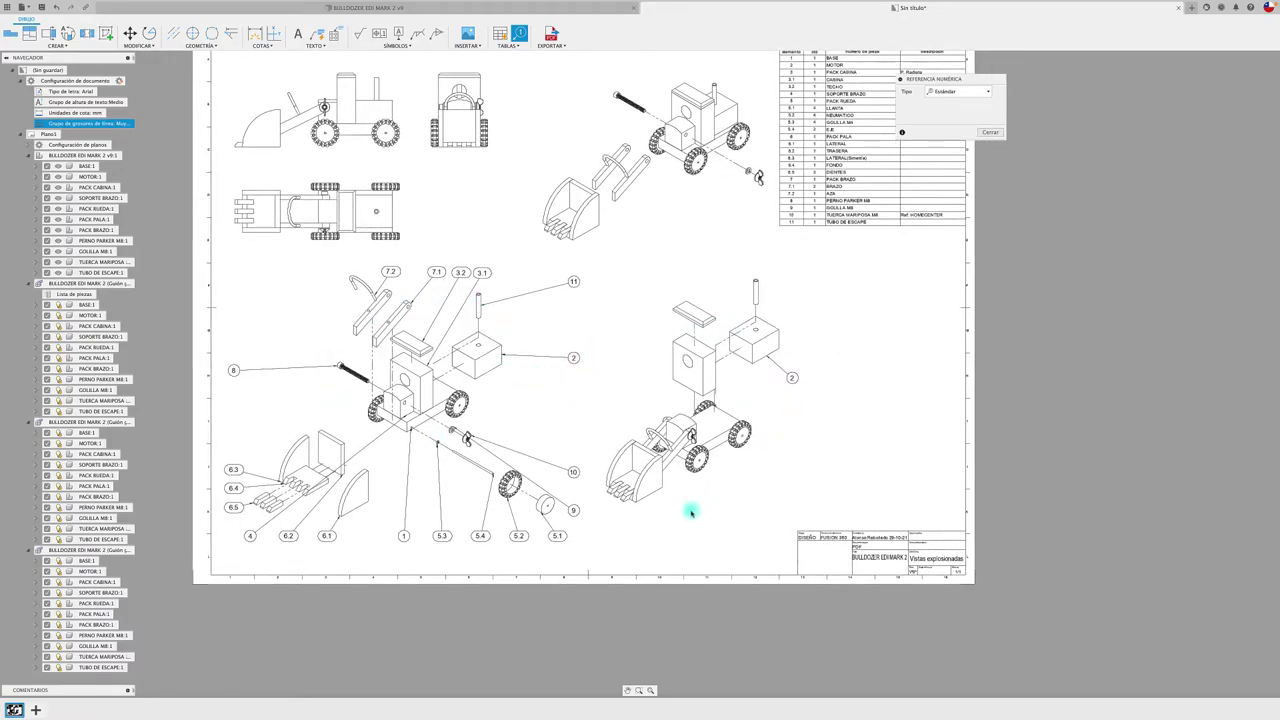
scroll(760, 292, "up", 2)
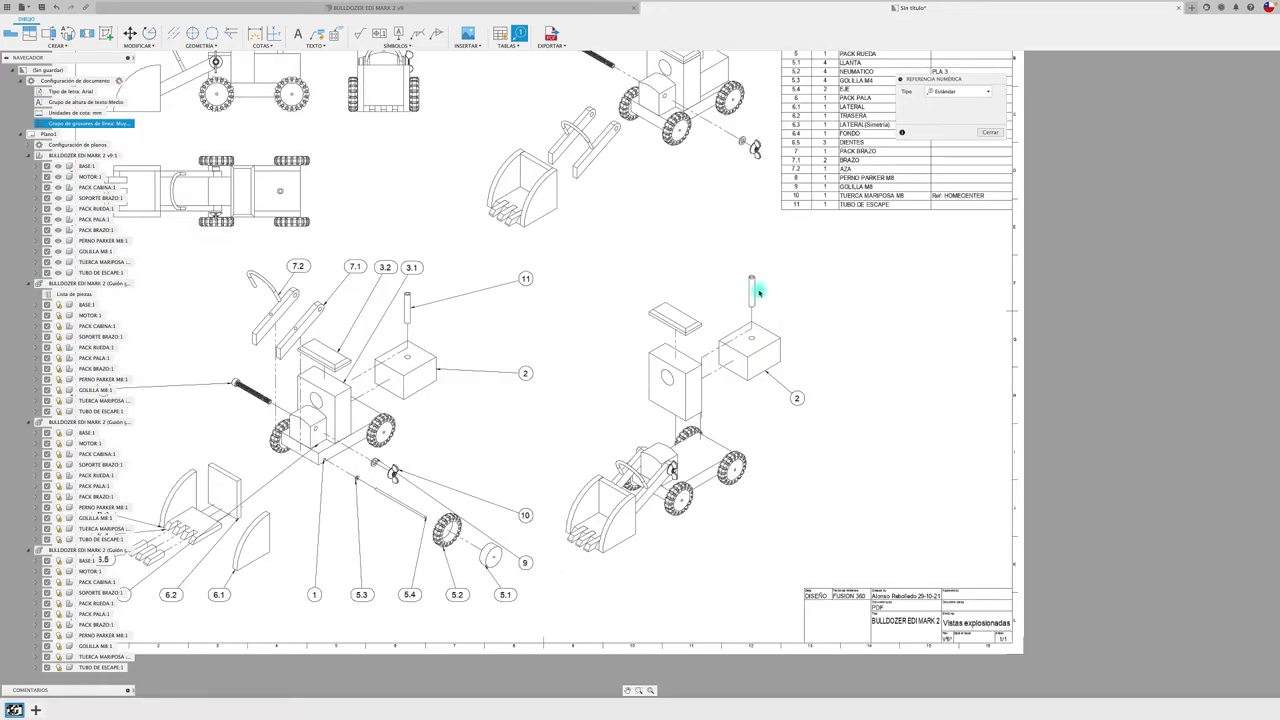
left_click(754, 292)
left_click(784, 292)
left_click(607, 354)
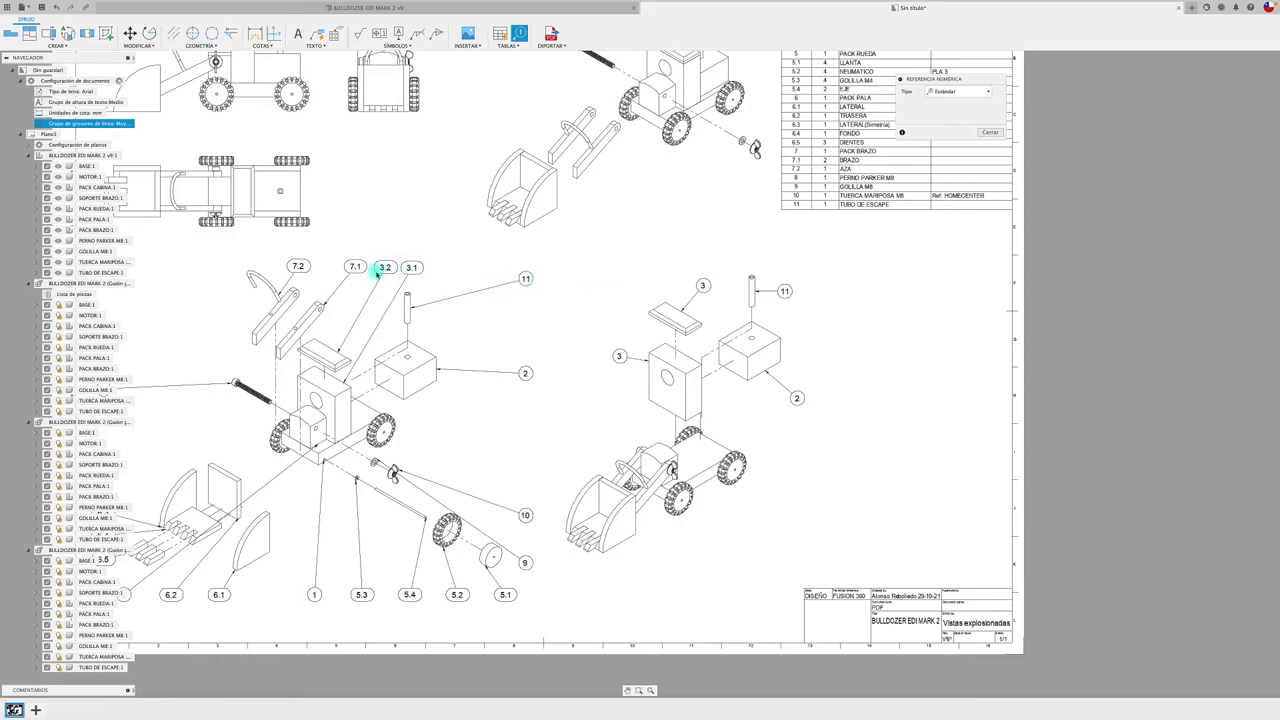
key("Escape")
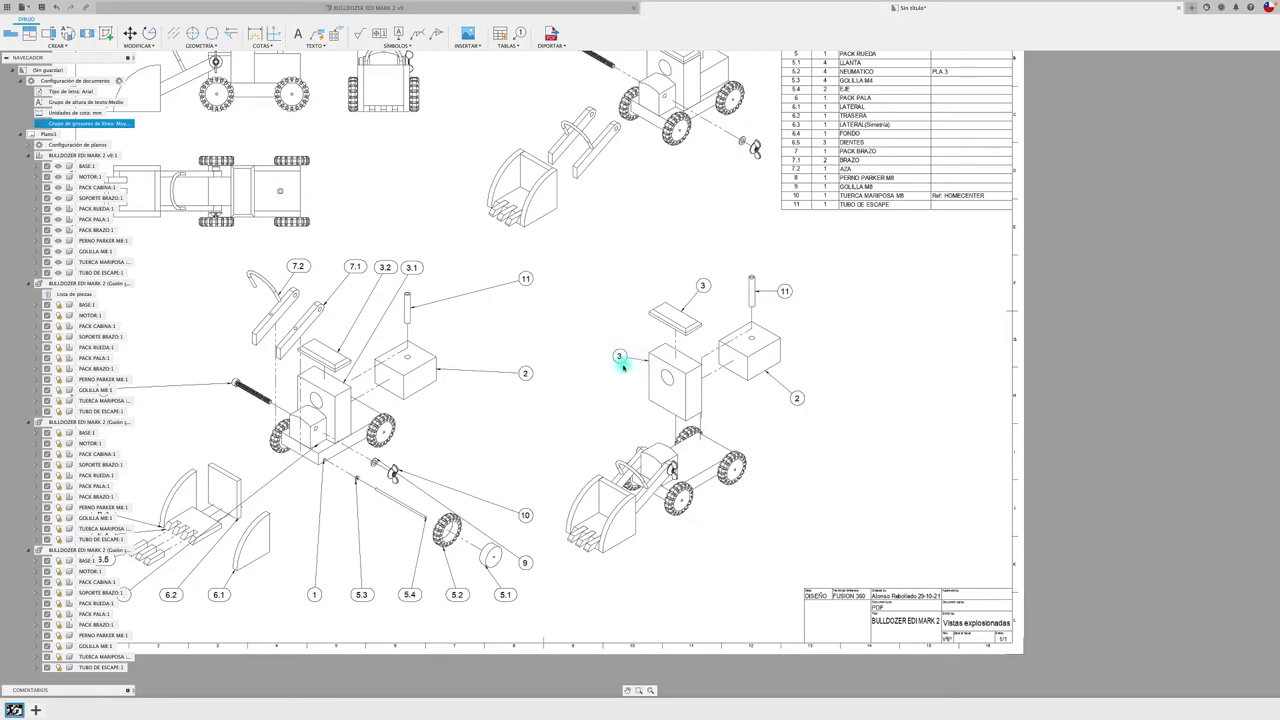
left_click(606, 350)
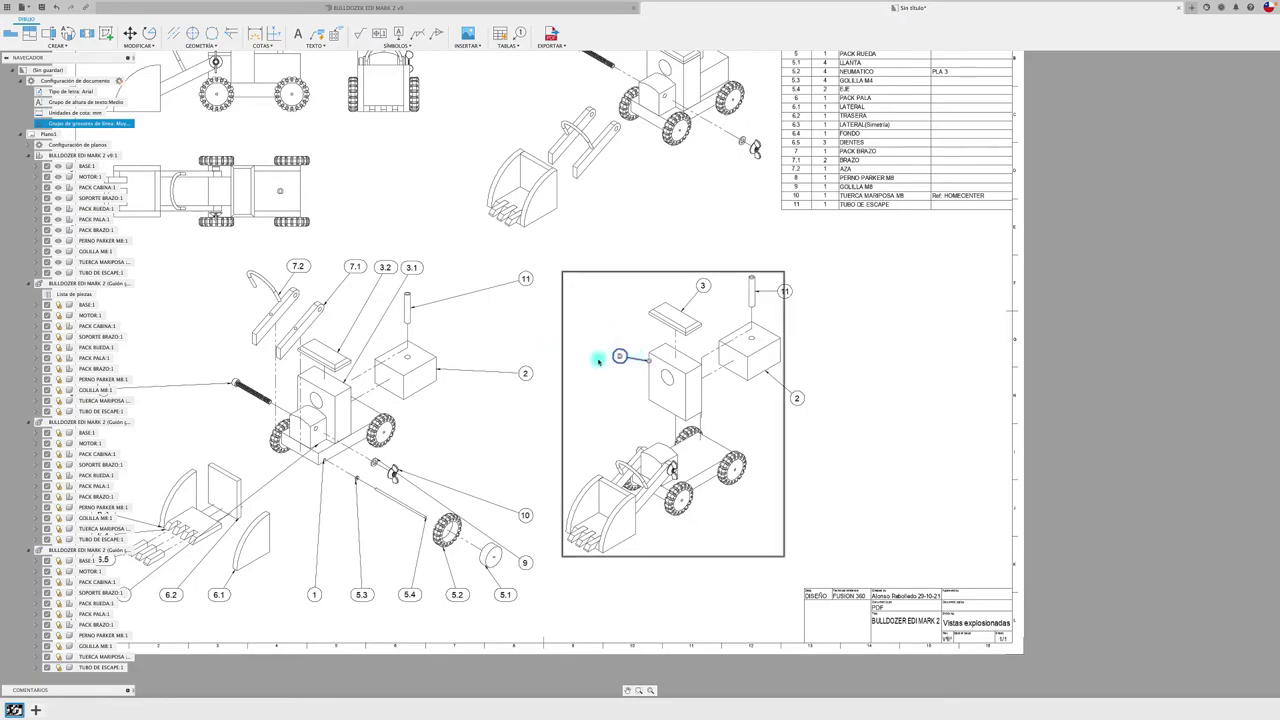
key("Escape")
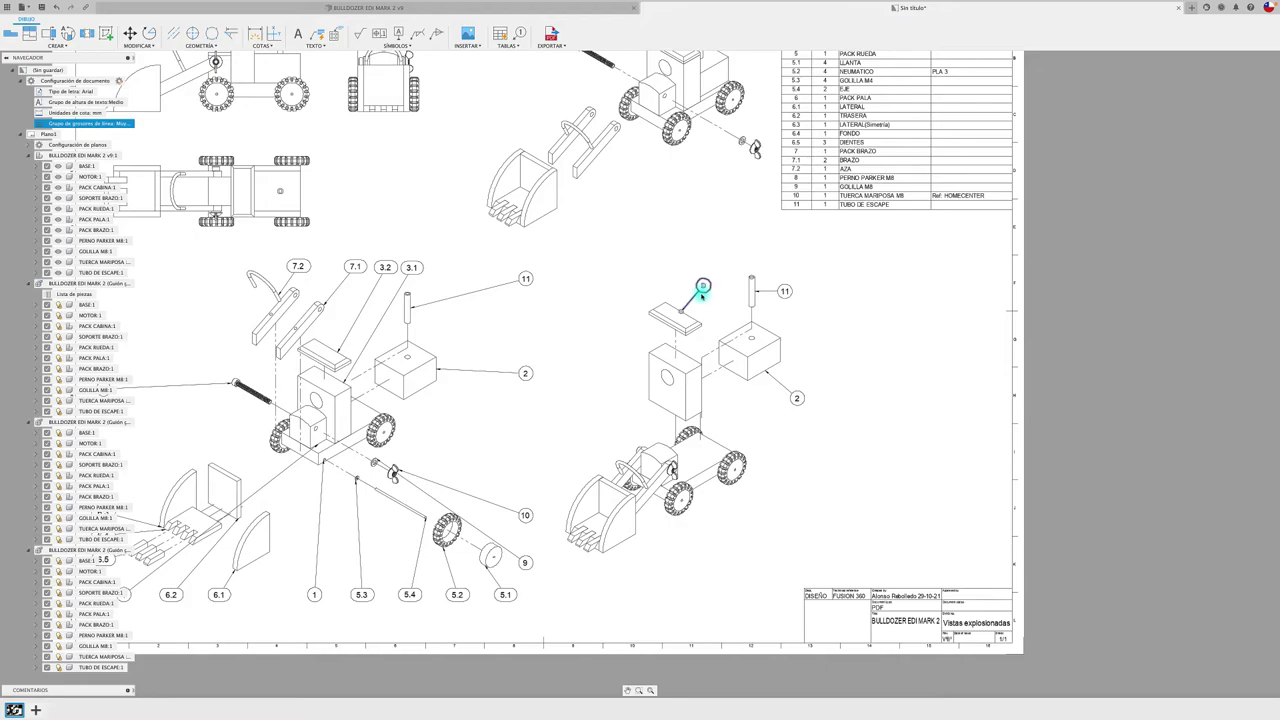
scroll(880, 373, "down", 5)
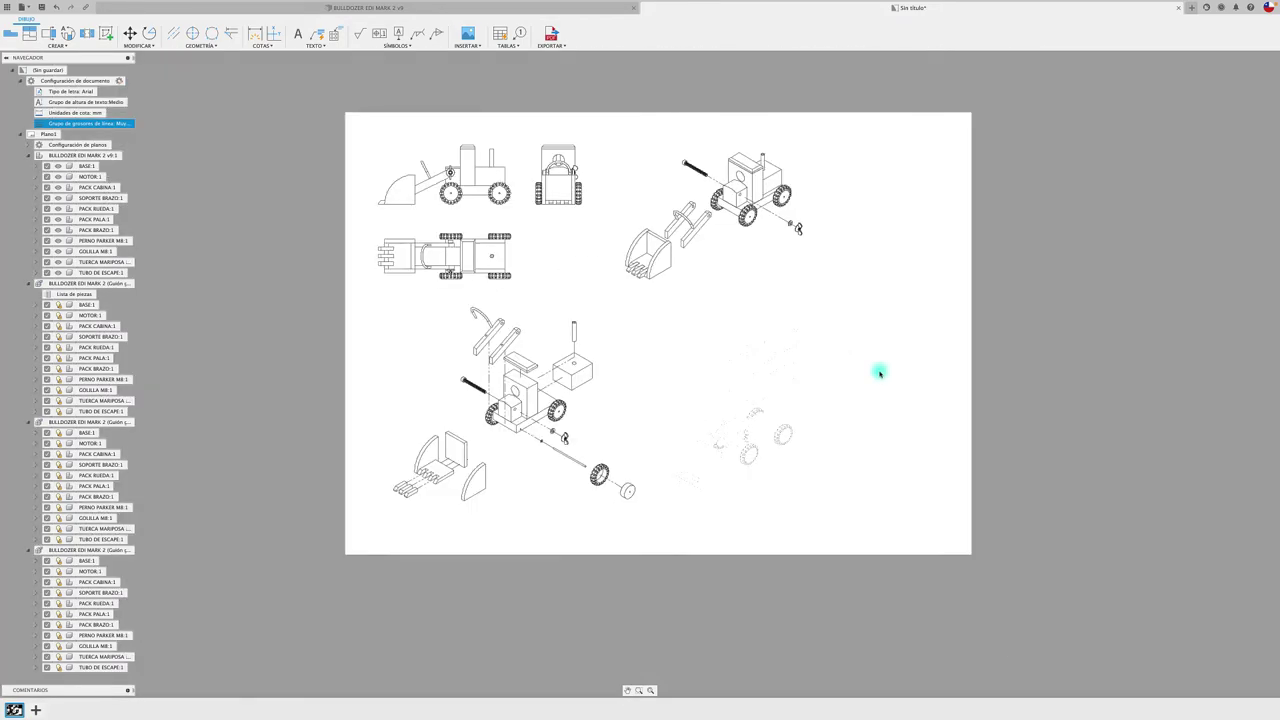
- Place balloon 10 on the wing nut and balloon 8 on the bolt in the upper-right view
scroll(880, 373, "up", 2)
scroll(777, 174, "up", 2)
scroll(777, 183, "up", 2)
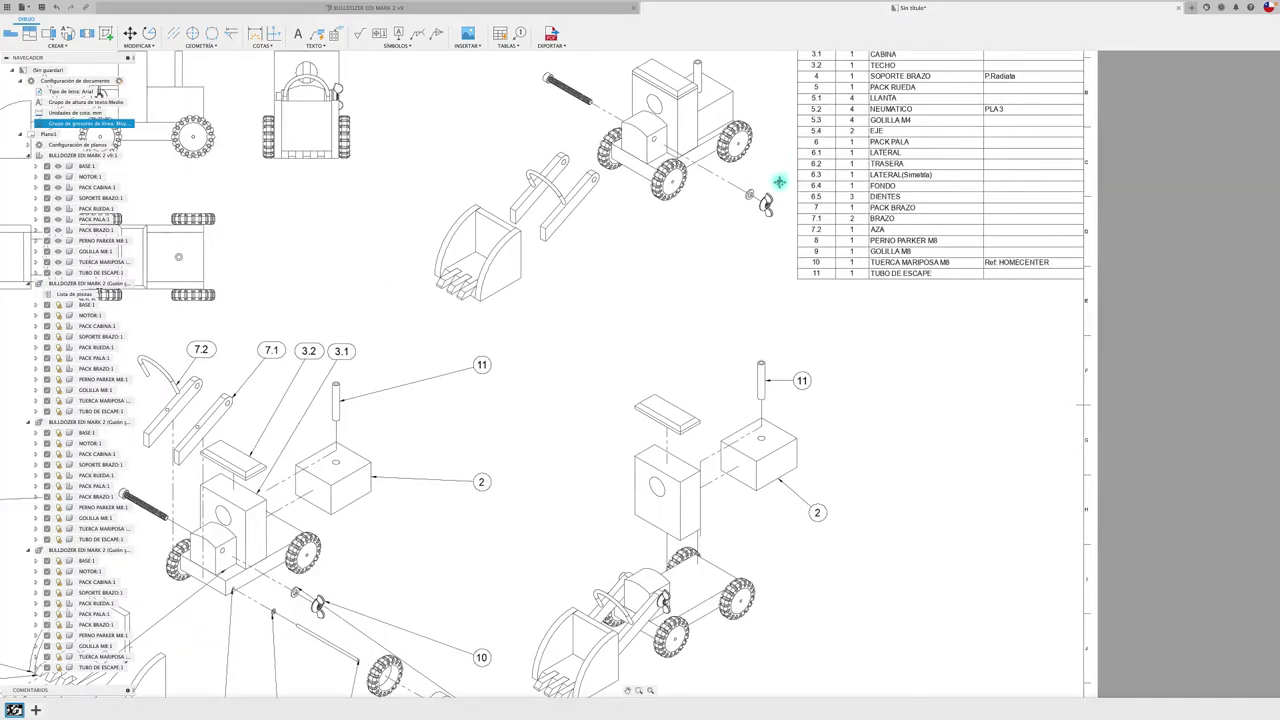
scroll(776, 237, "down", 1)
scroll(760, 248, "down", 2)
scroll(757, 251, "up", 2)
scroll(757, 251, "up", 2)
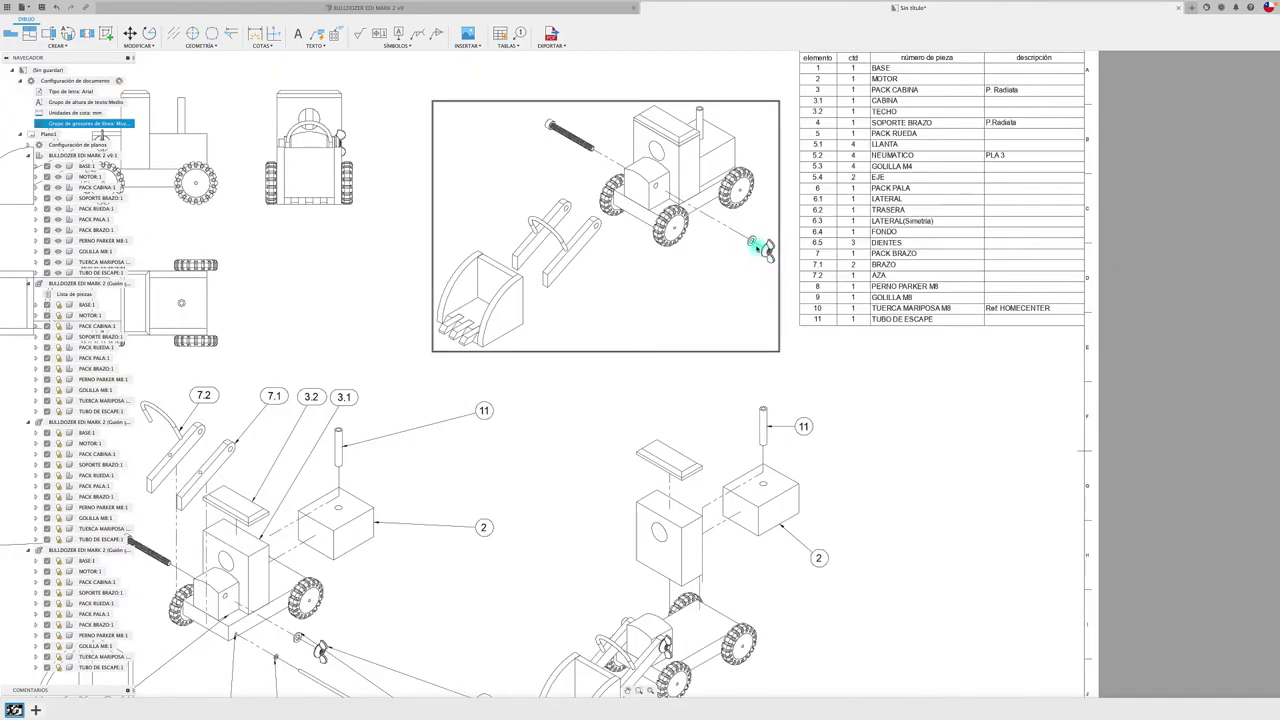
left_click(519, 34)
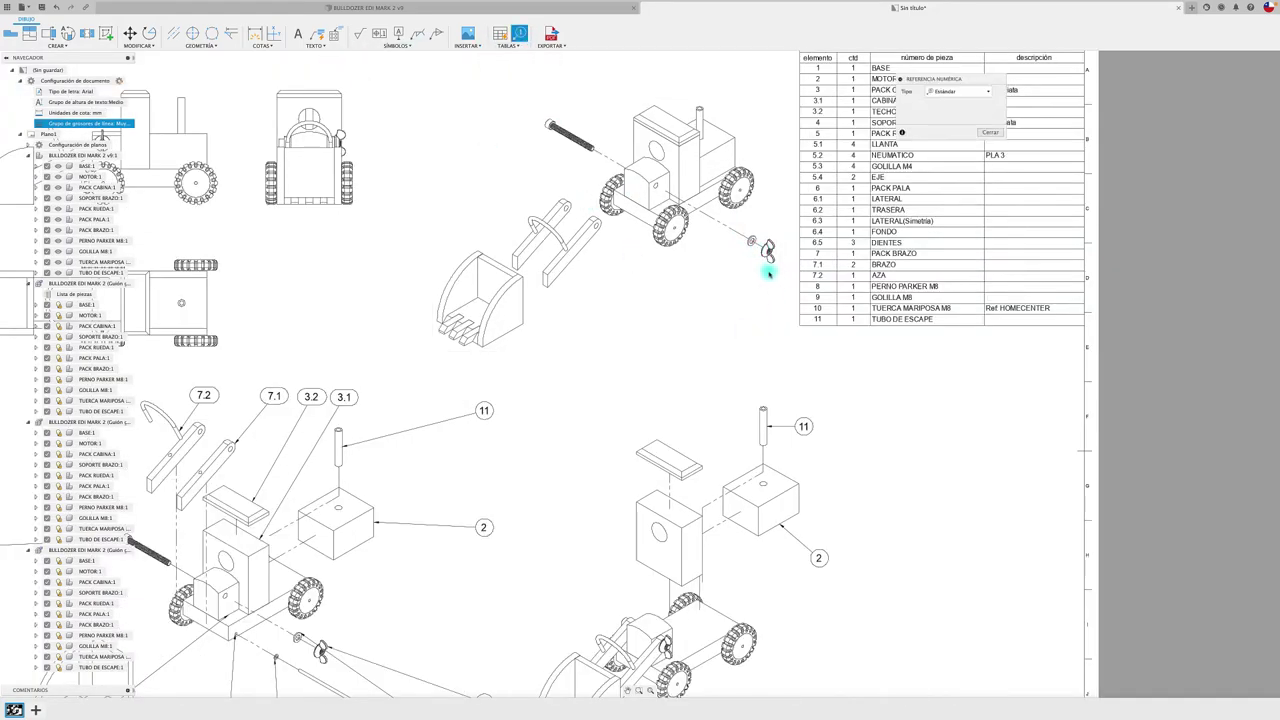
left_click(767, 255)
left_click(750, 290)
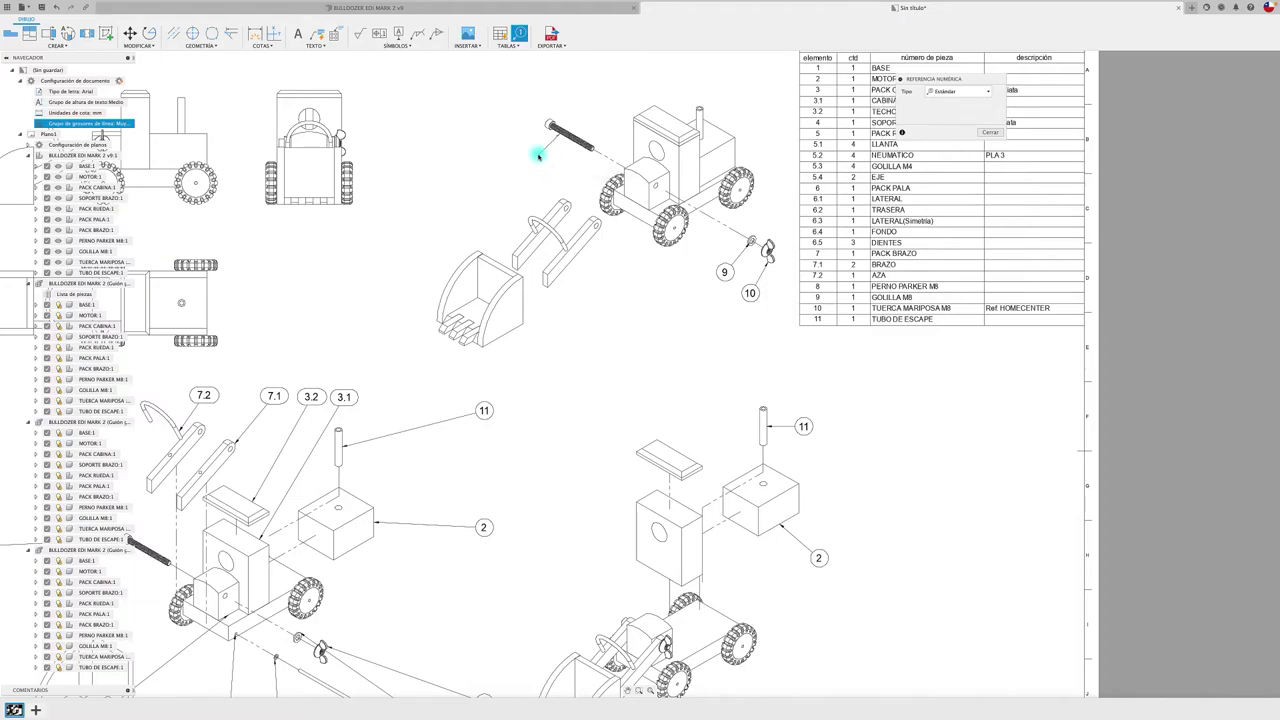
left_click(538, 156)
scroll(570, 215, "down", 2)
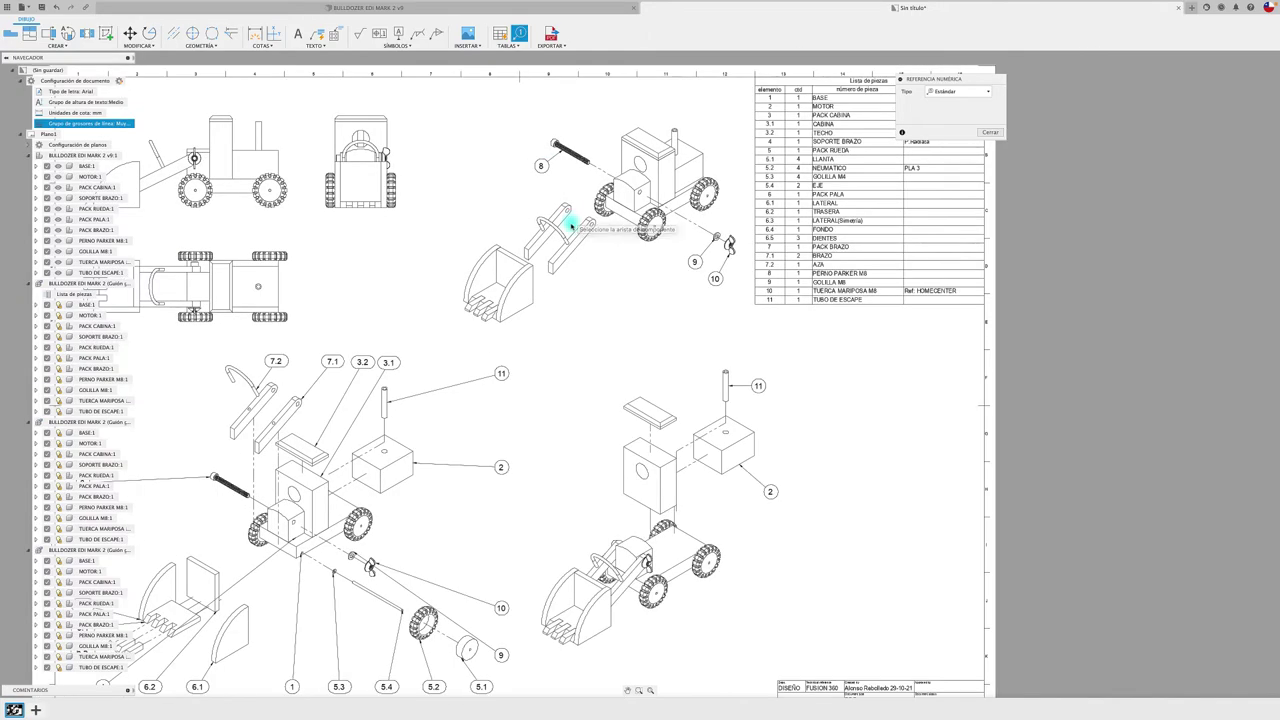
key("Escape")
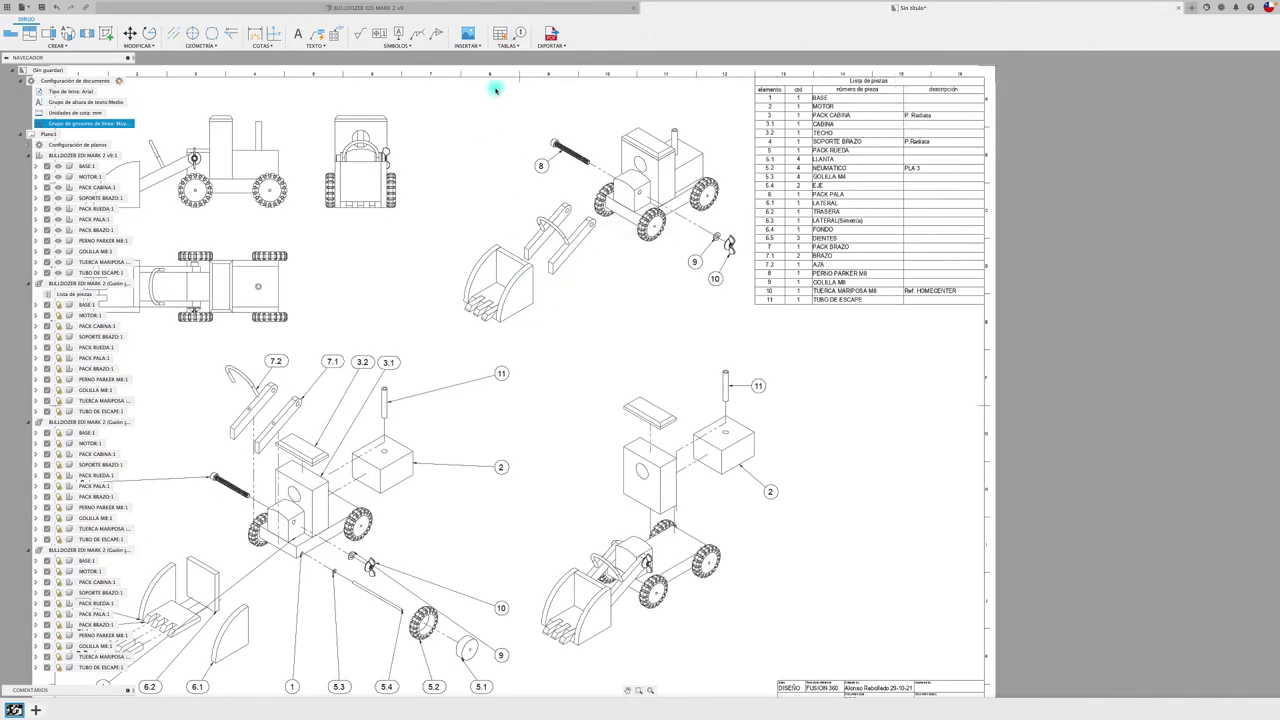
- Add balloon 6 pointing to the bucket
left_click(519, 33)
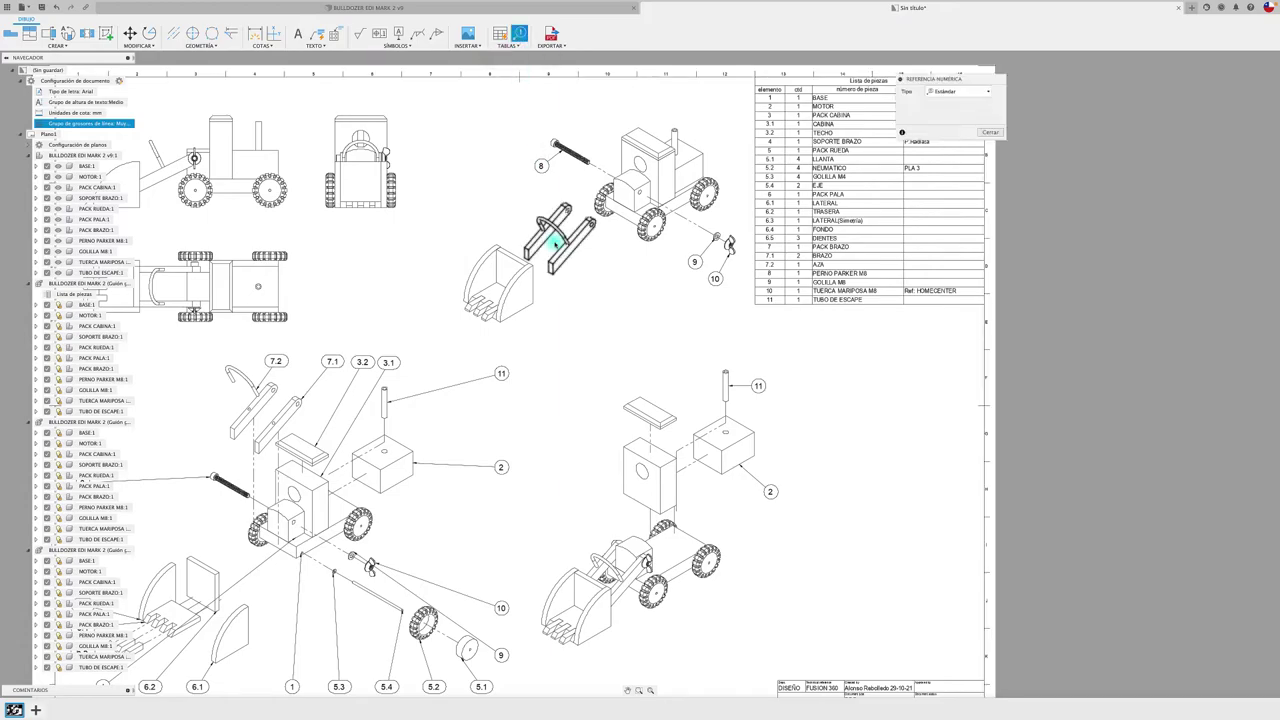
left_click(532, 303)
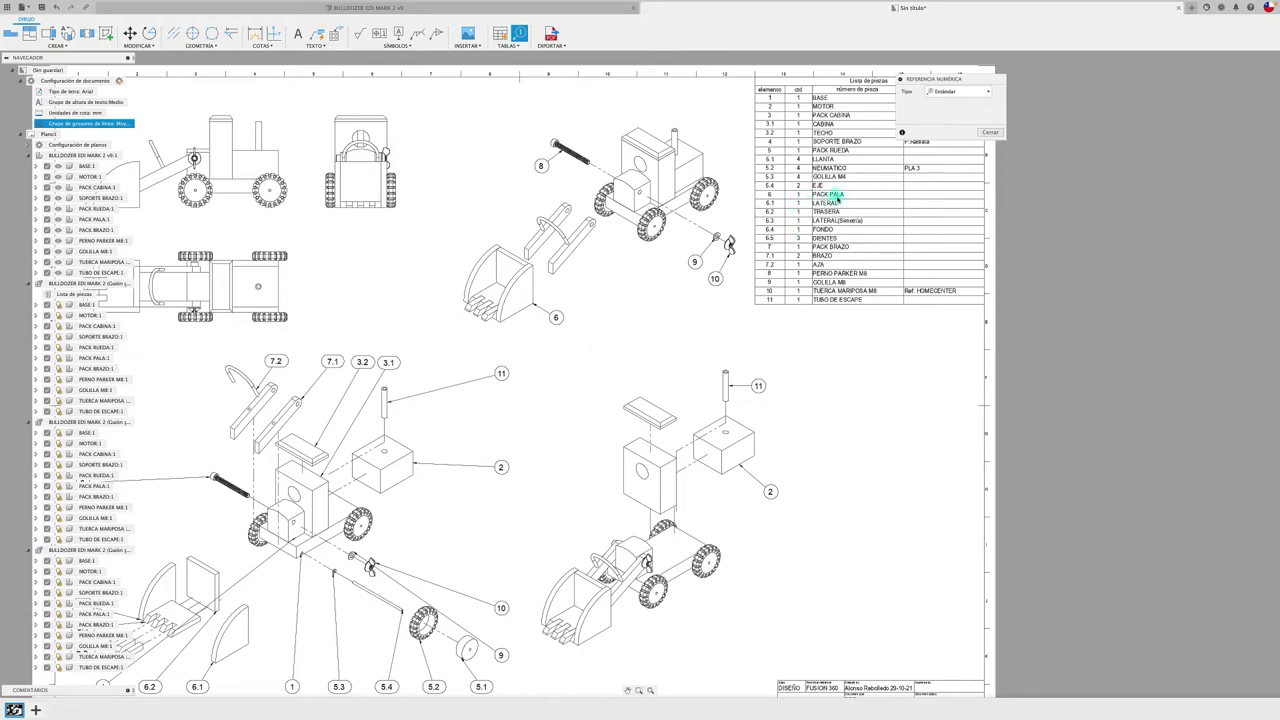
left_click(989, 133)
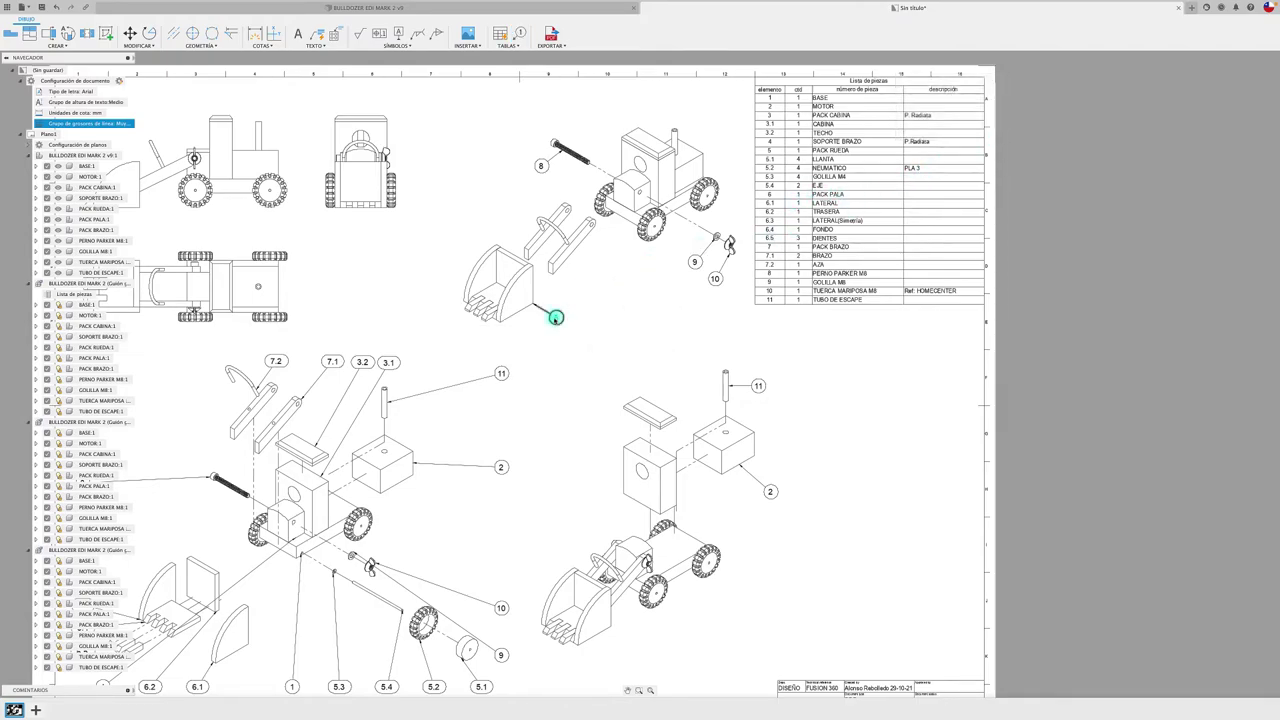
- Move balloons 11 and 2 closer to the exhaust pin and box in the lower-left view
scroll(557, 320, "down", 1)
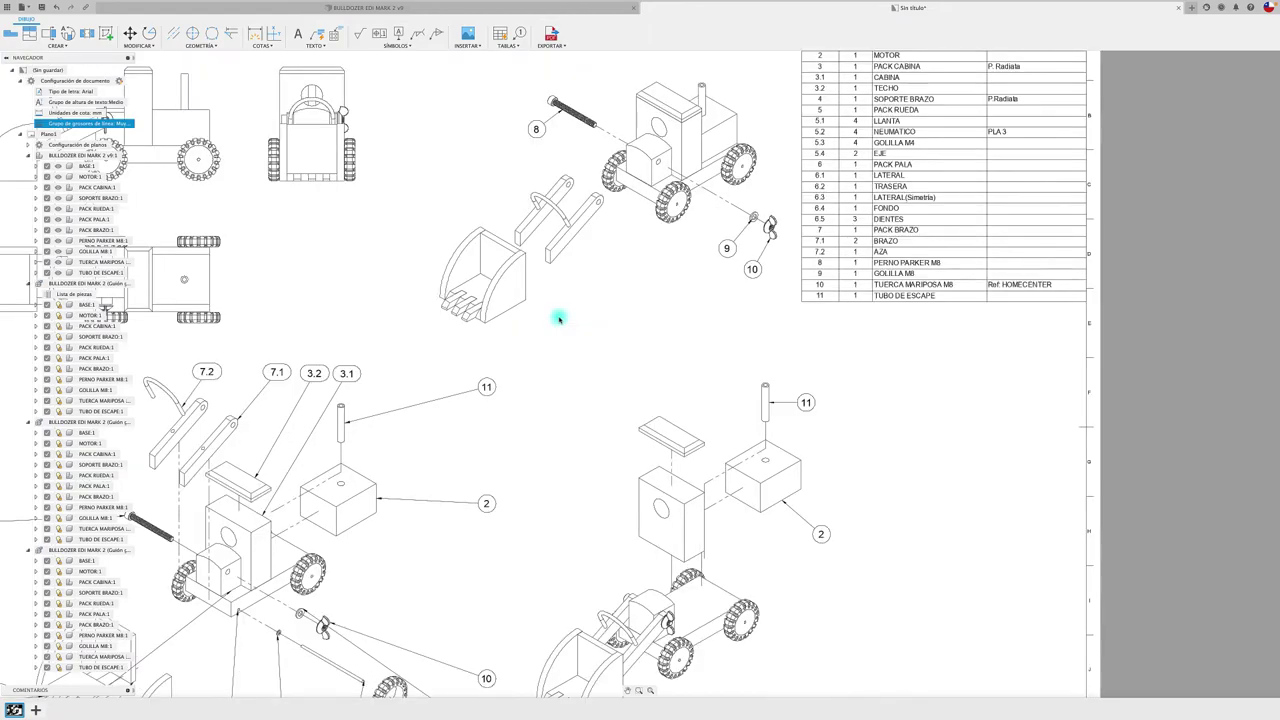
scroll(560, 320, "down", 1)
scroll(560, 320, "down", 2)
scroll(675, 293, "down", 2)
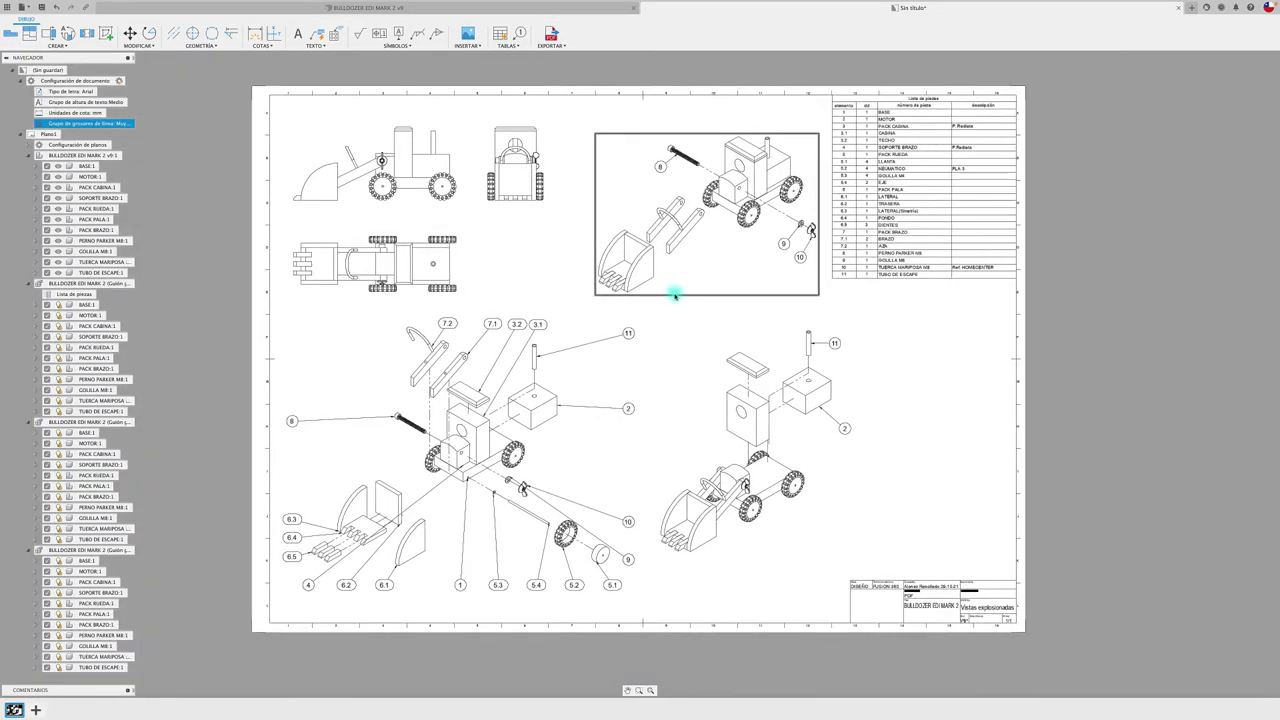
scroll(588, 344, "up", 2)
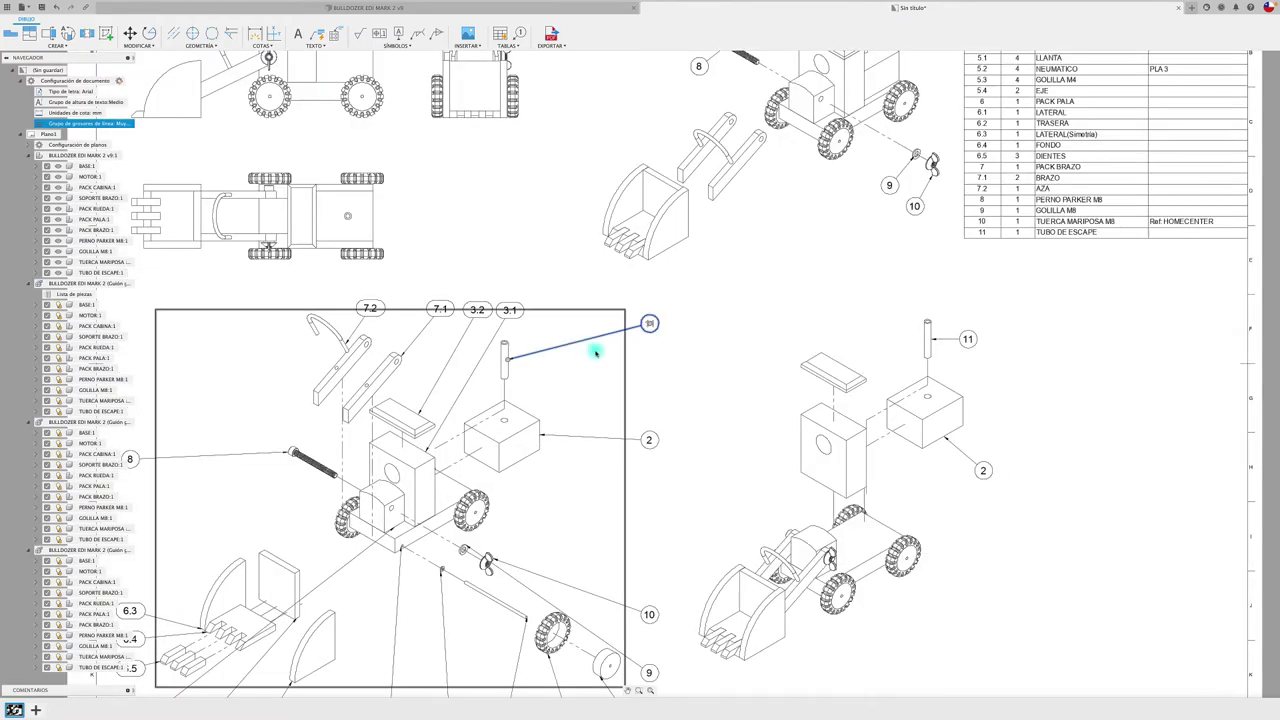
left_click_drag(649, 324, 555, 315)
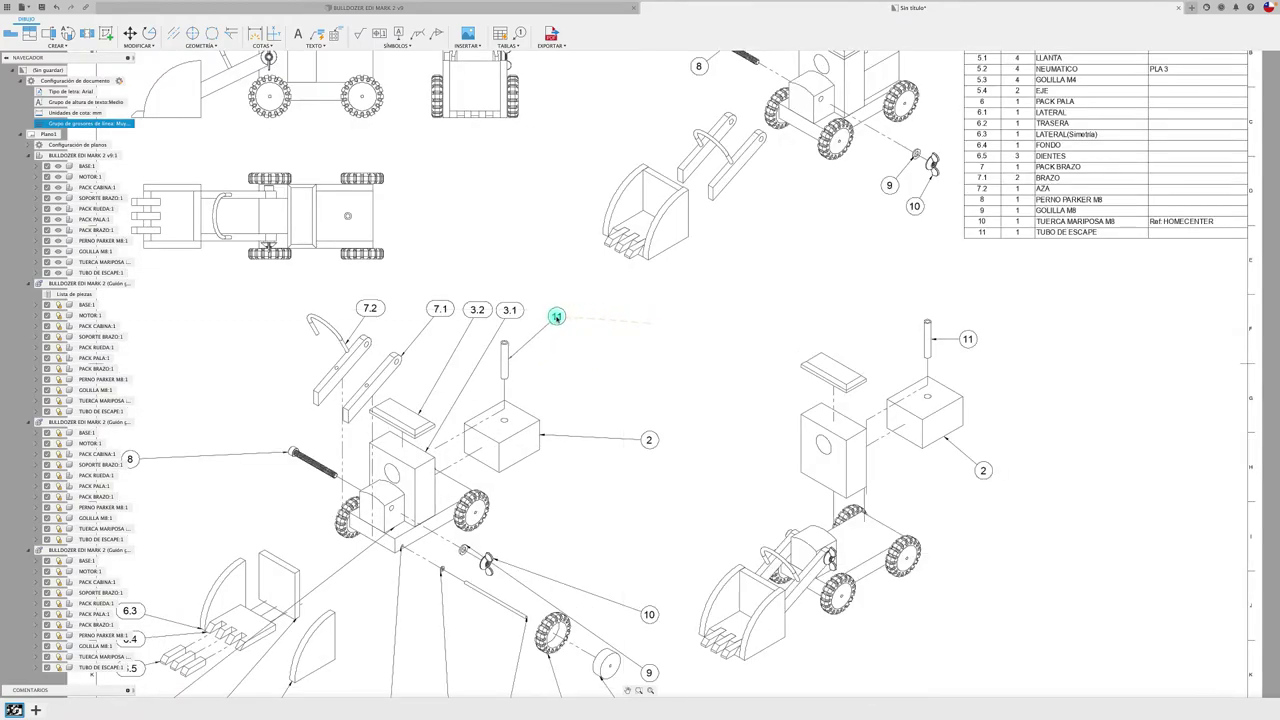
left_click_drag(648, 440, 575, 435)
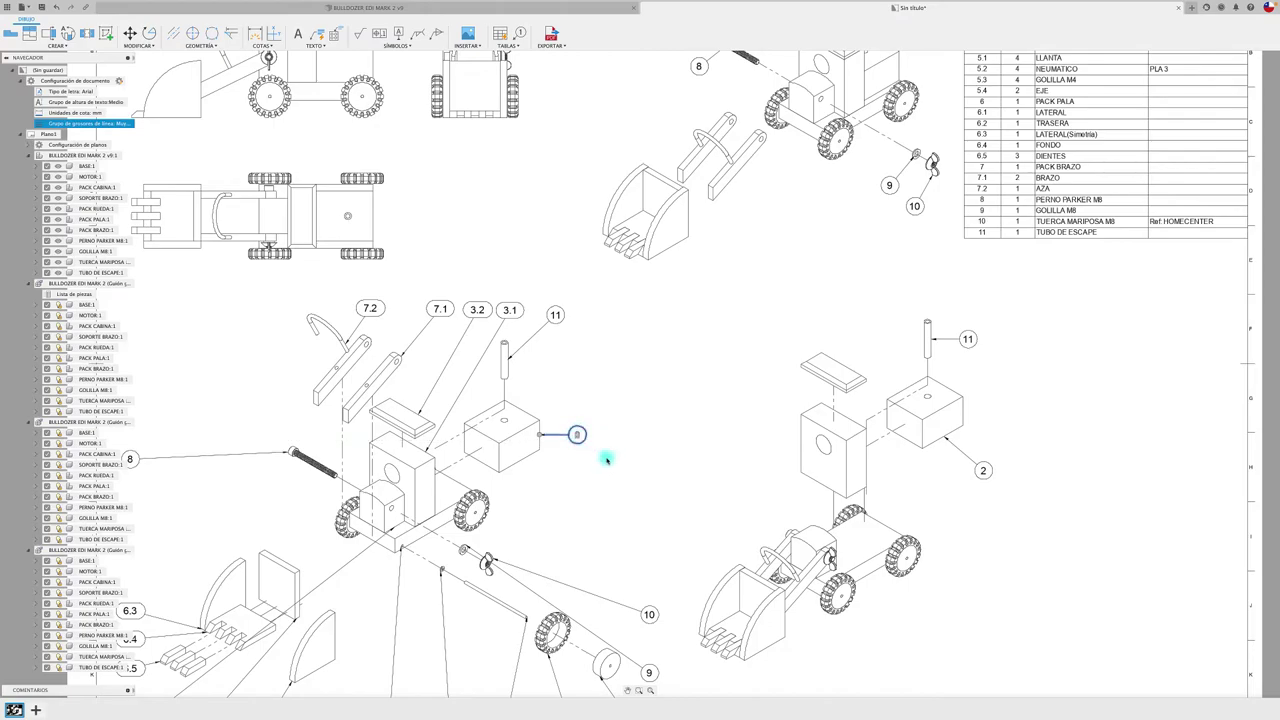
- Reposition balloon 10 and delete balloons 9 and 8 from the lower-left view
scroll(608, 451, "down", 2)
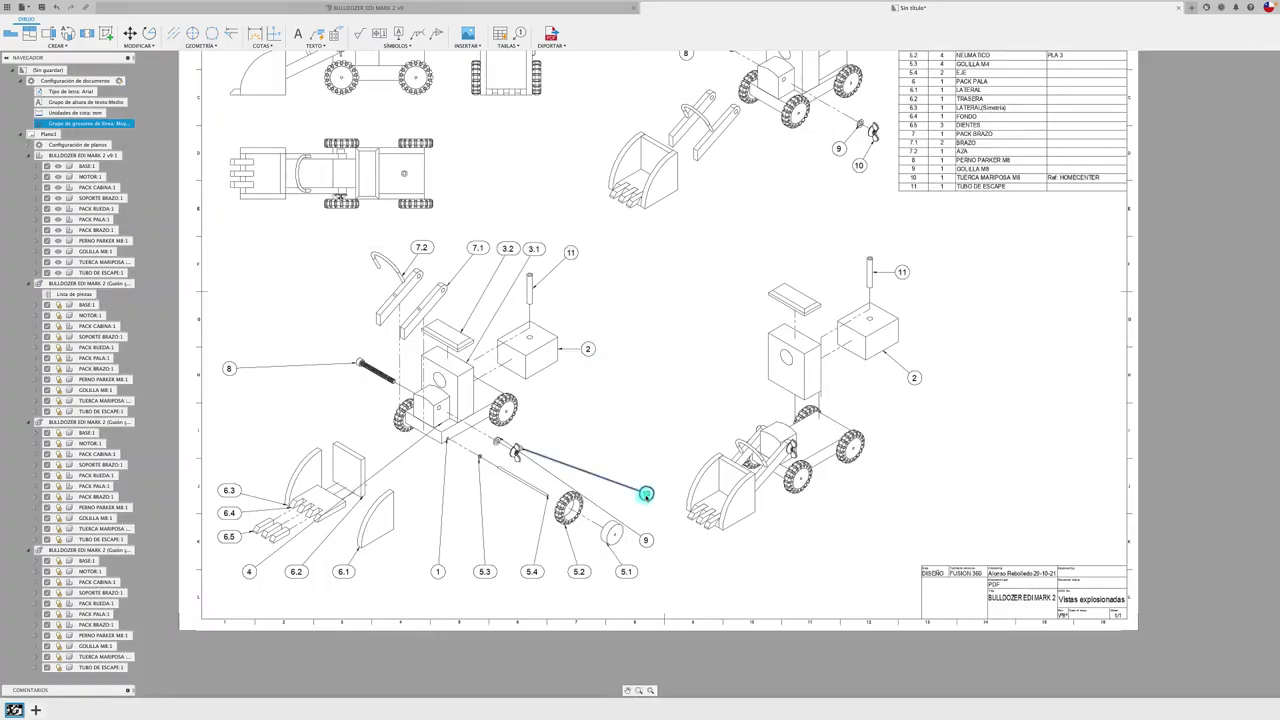
left_click_drag(646, 493, 537, 443)
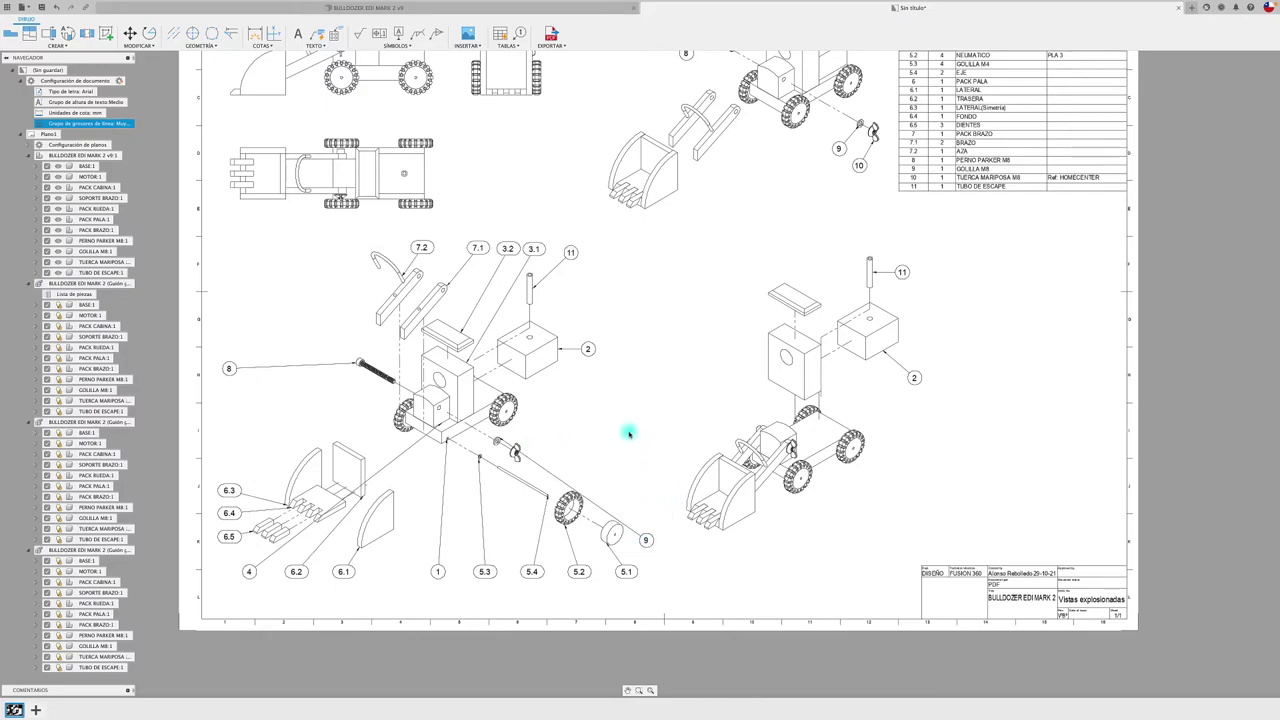
left_click(650, 533)
key("Delete")
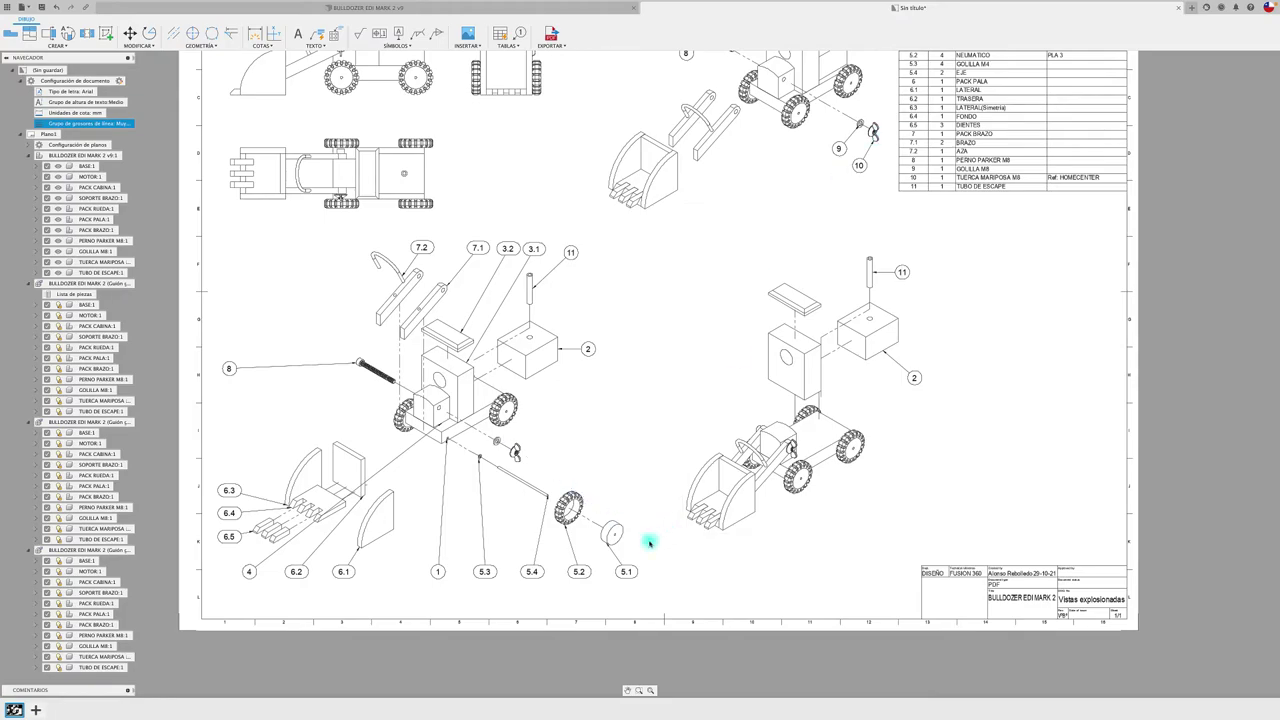
left_click(300, 366)
key("Delete")
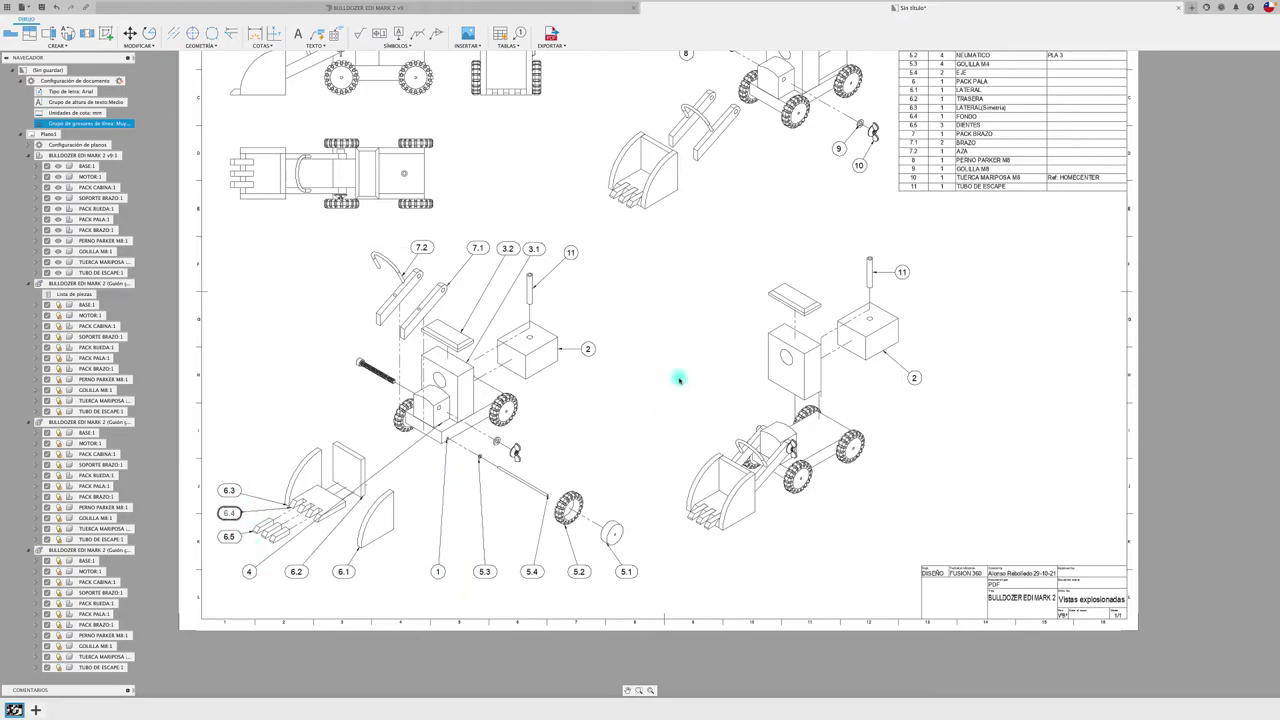
scroll(677, 375, "down", 3)
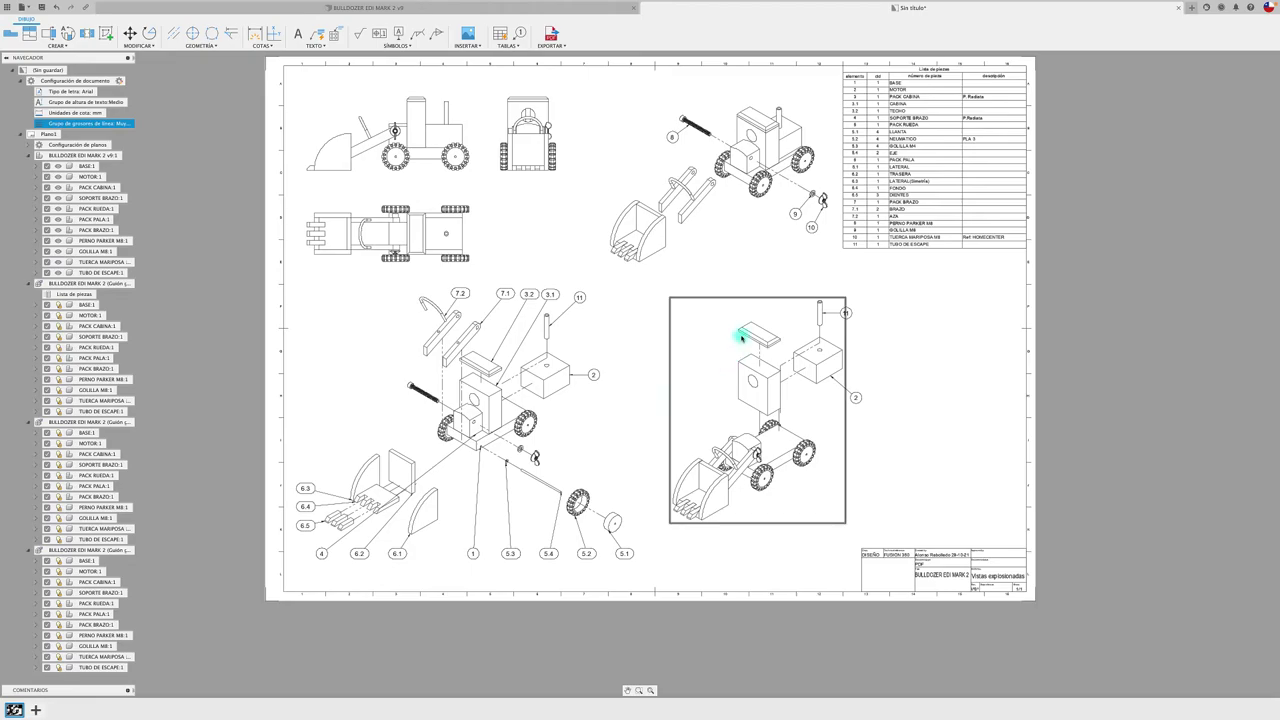
- Add a leader note 'Construir con PRS' on the bucket edge
left_click(317, 37)
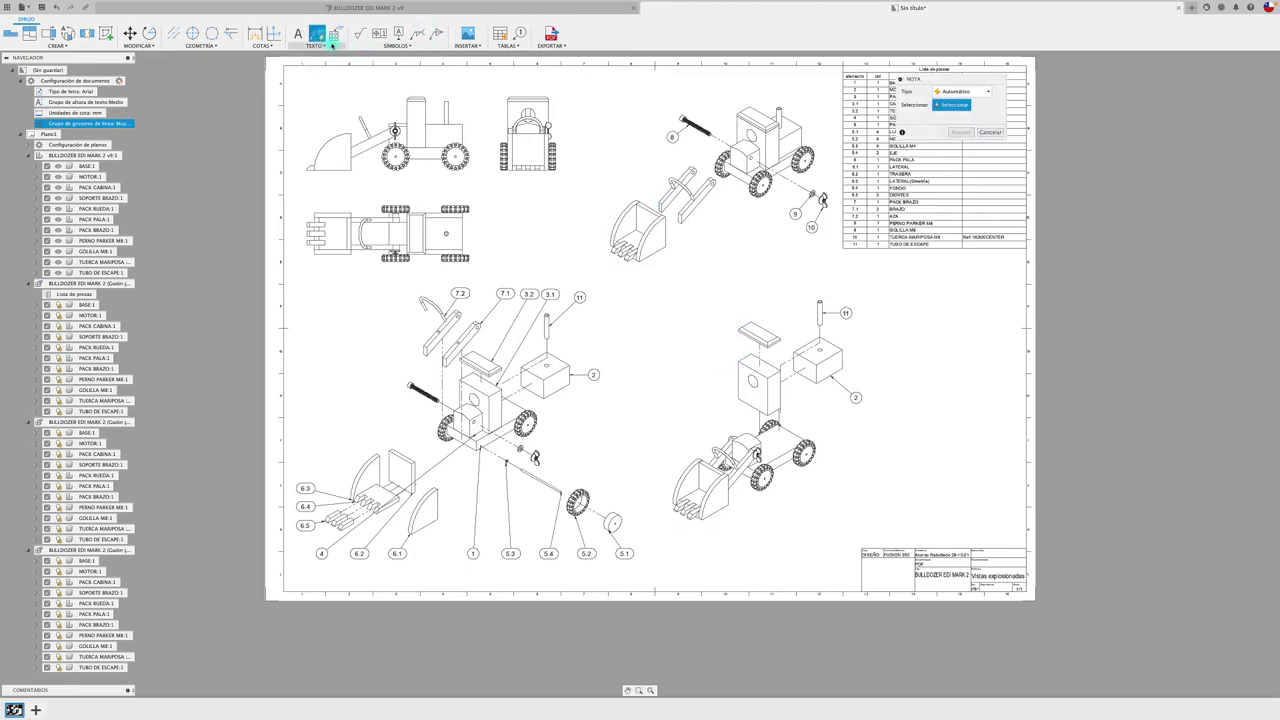
left_click(660, 255)
left_click(672, 274)
type("Construir con PRS")
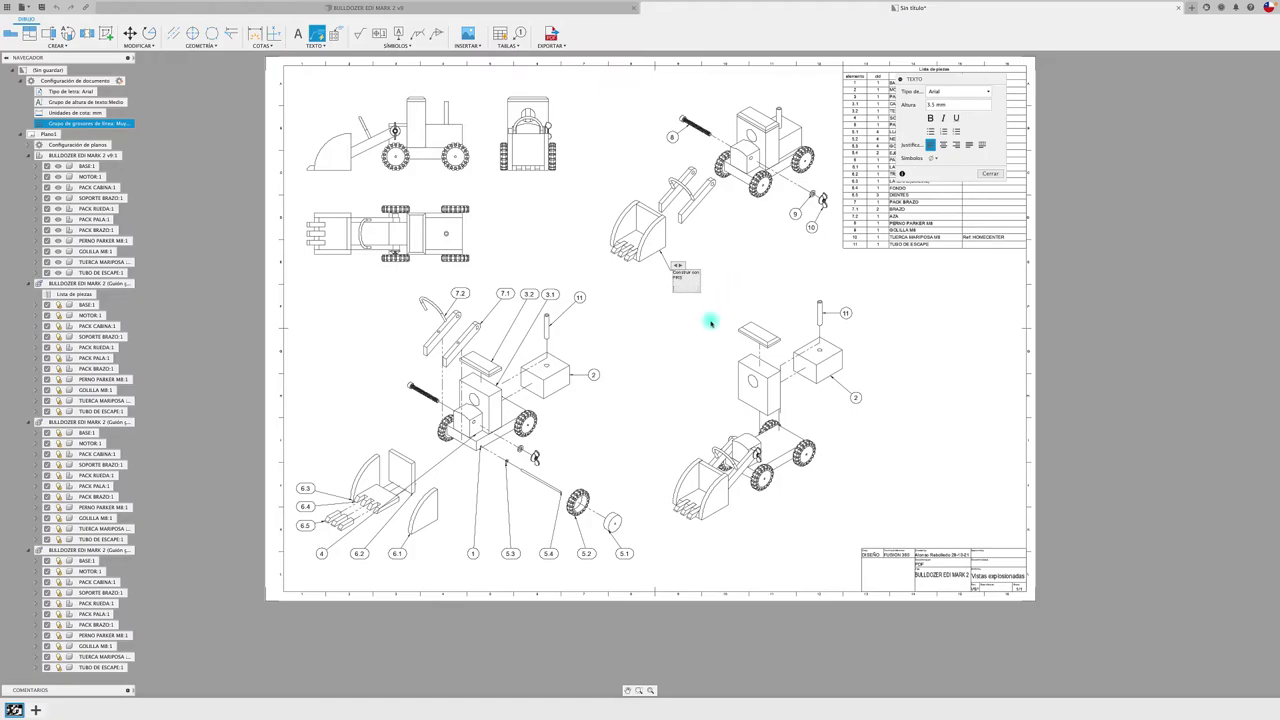
left_click(711, 322)
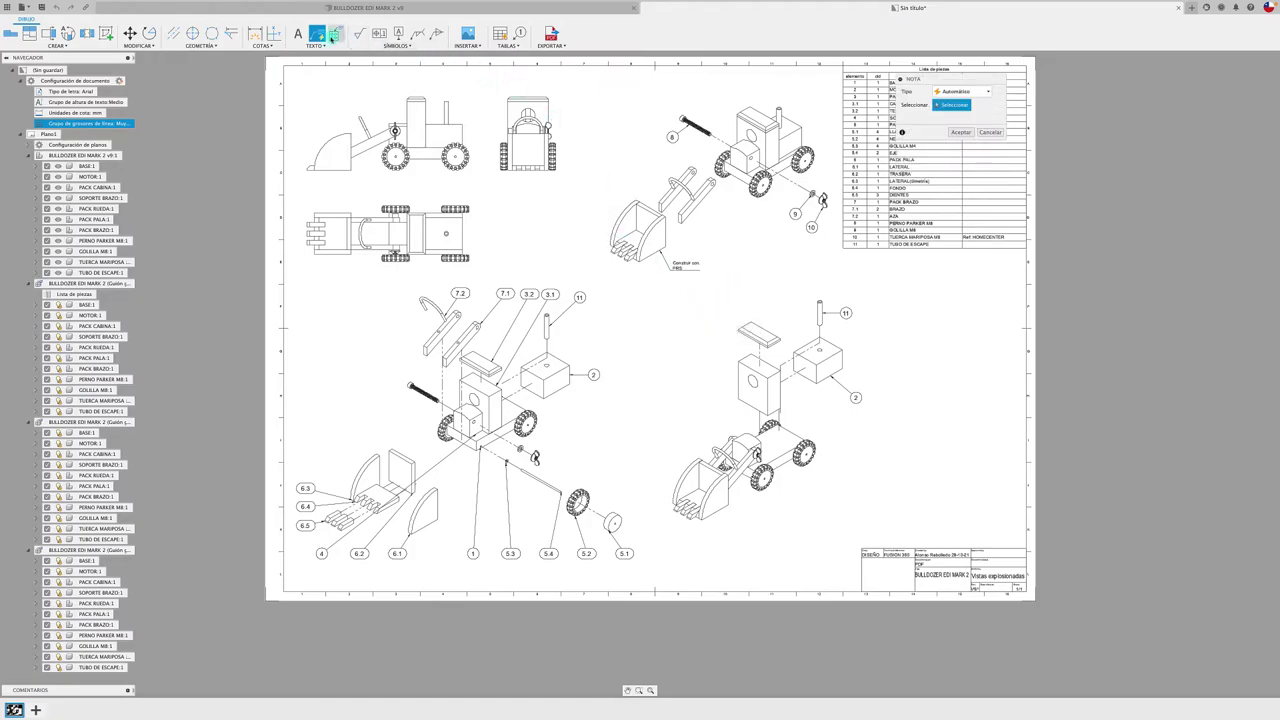
- Add a two-line leader note 'Usar adhesivo del tipo PVA' on the box edge
scroll(827, 330, "up", 3)
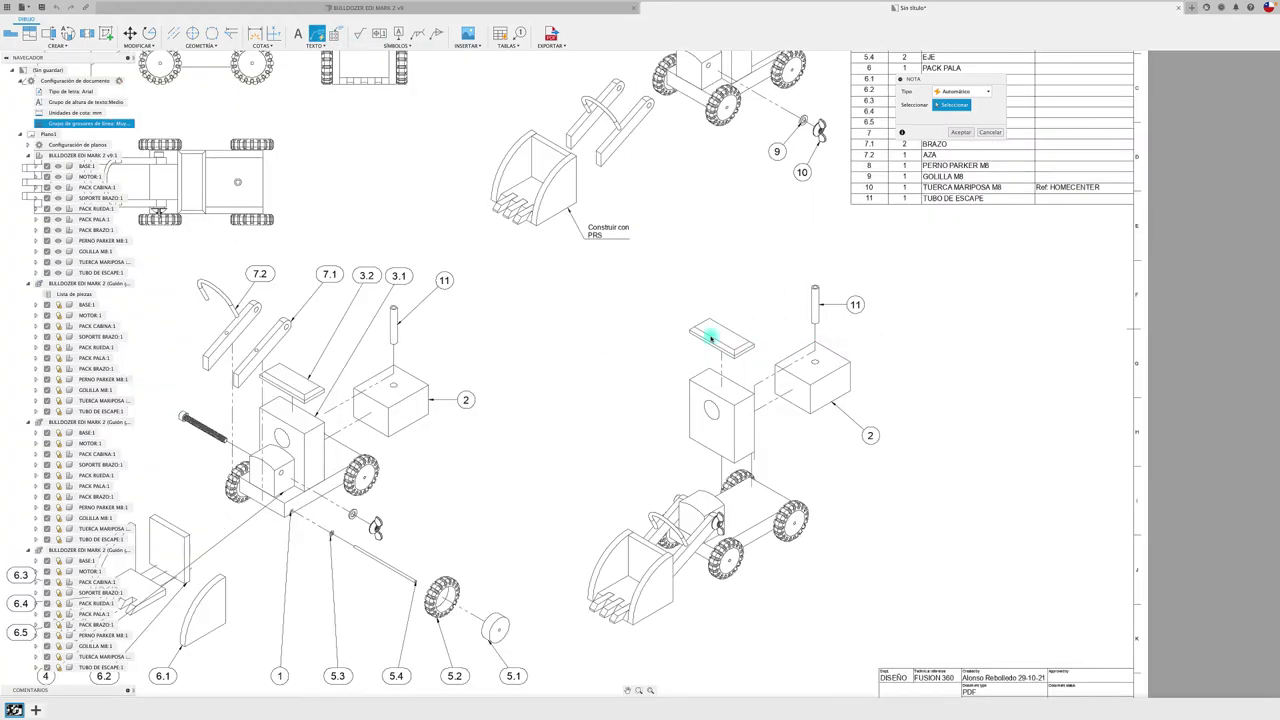
left_click(394, 385)
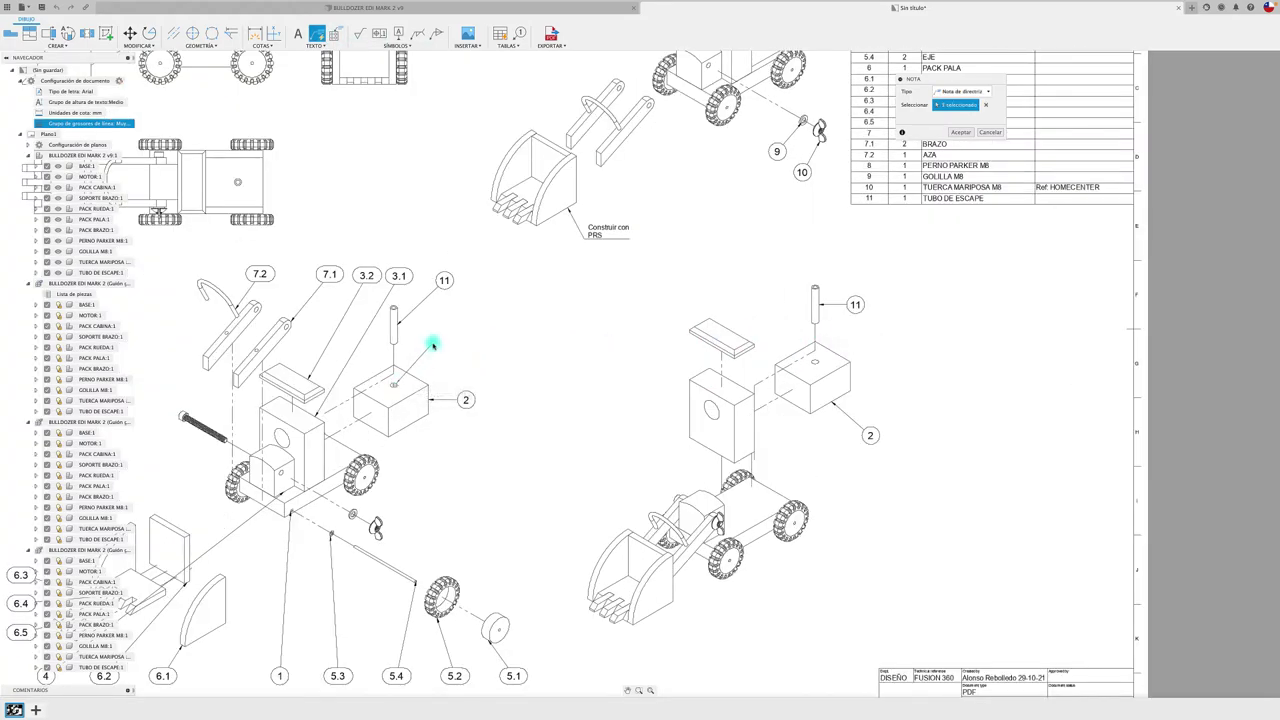
left_click(437, 340)
type("Usar adhesivo")
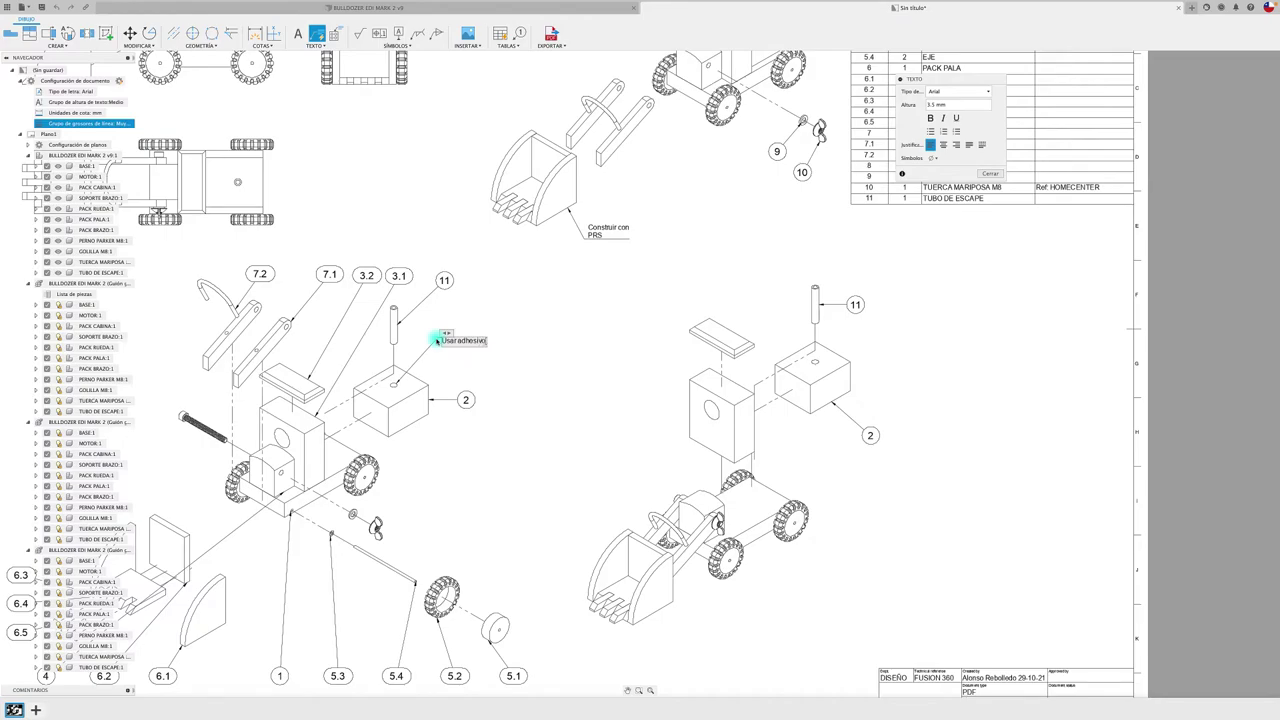
key("Return")
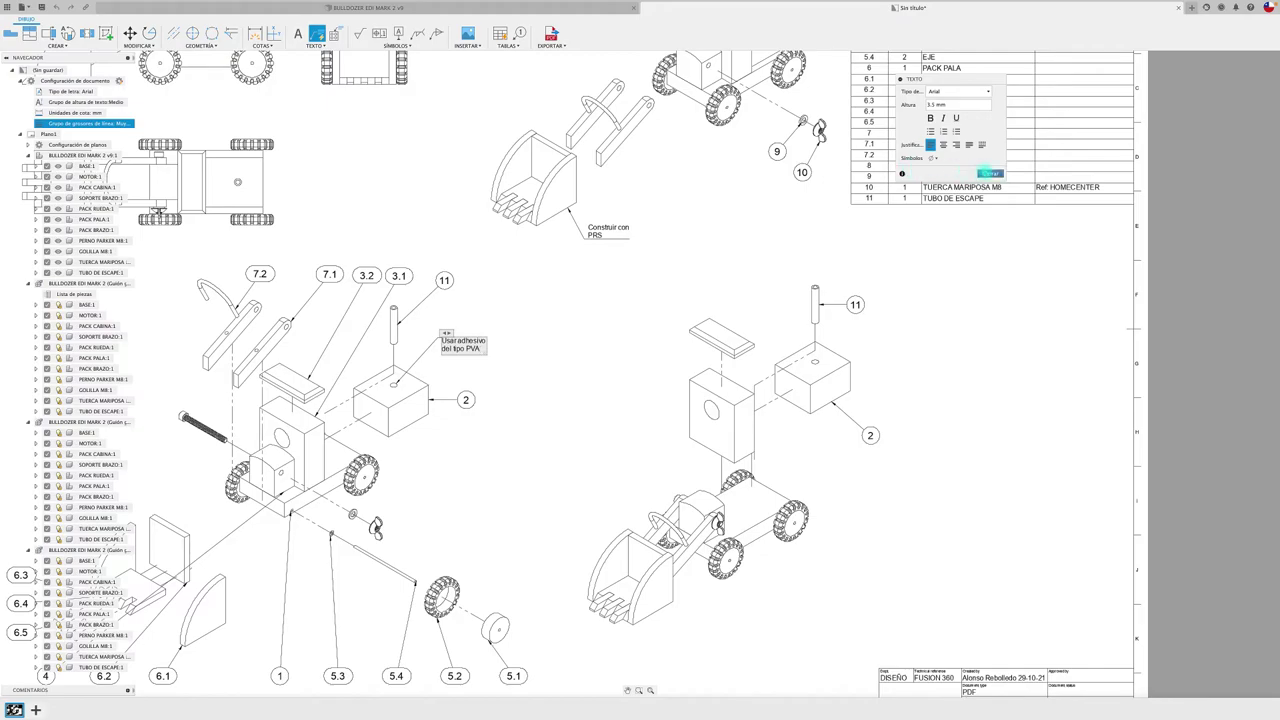
left_click(990, 173)
scroll(937, 227, "up", 2)
scroll(937, 227, "down", 5)
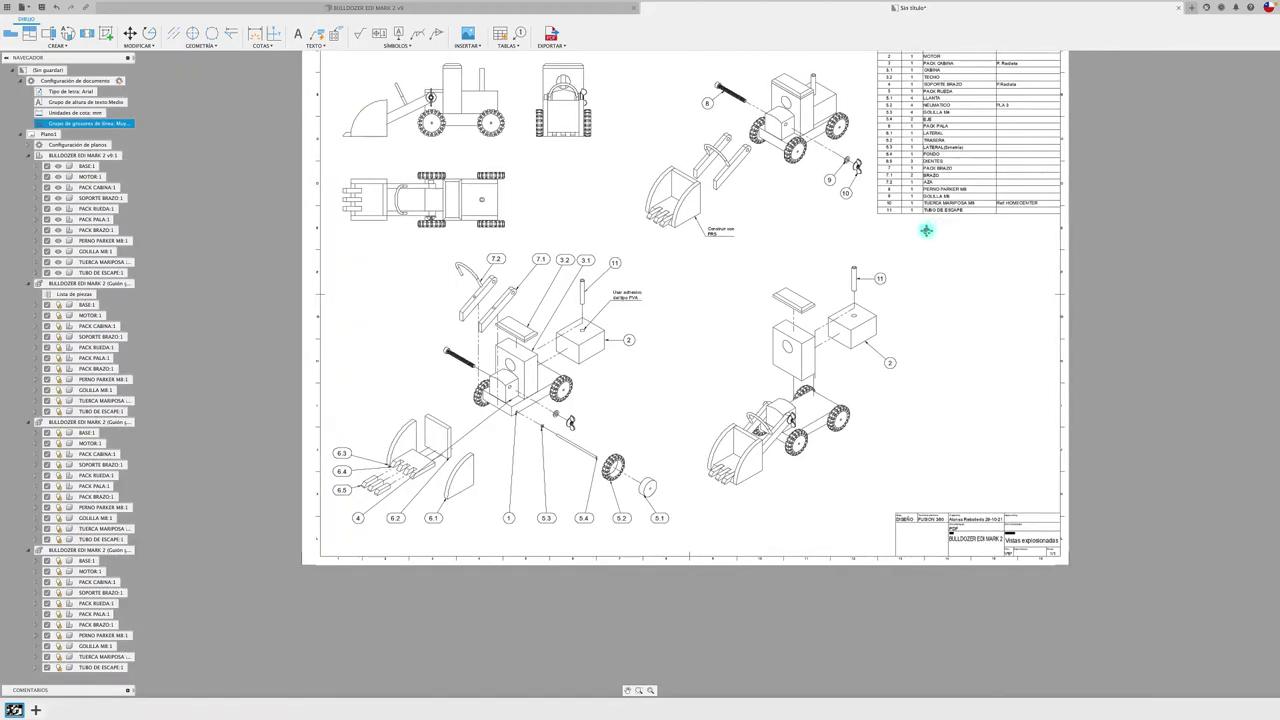
scroll(880, 255, "down", 1)
scroll(948, 92, "down", 1)
scroll(946, 89, "up", 2)
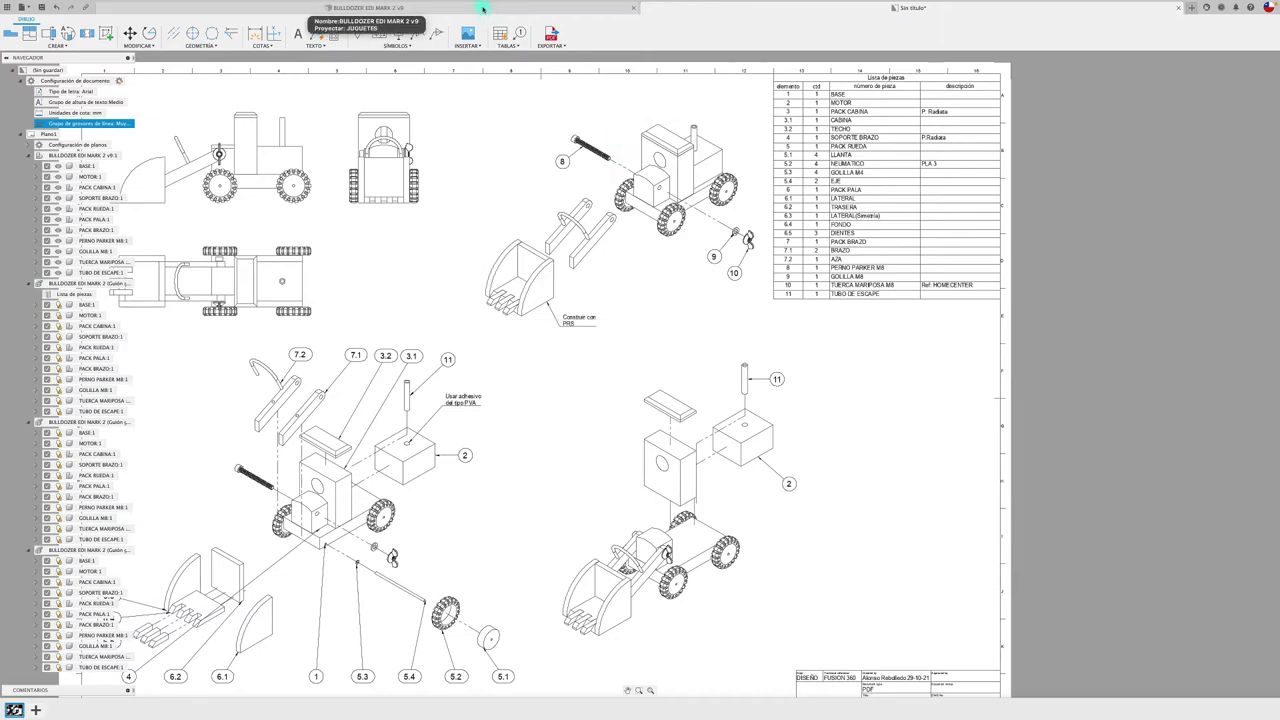
- Give the BASE component the supplier description 'Obtener en barraca…' in its properties
left_click(482, 8)
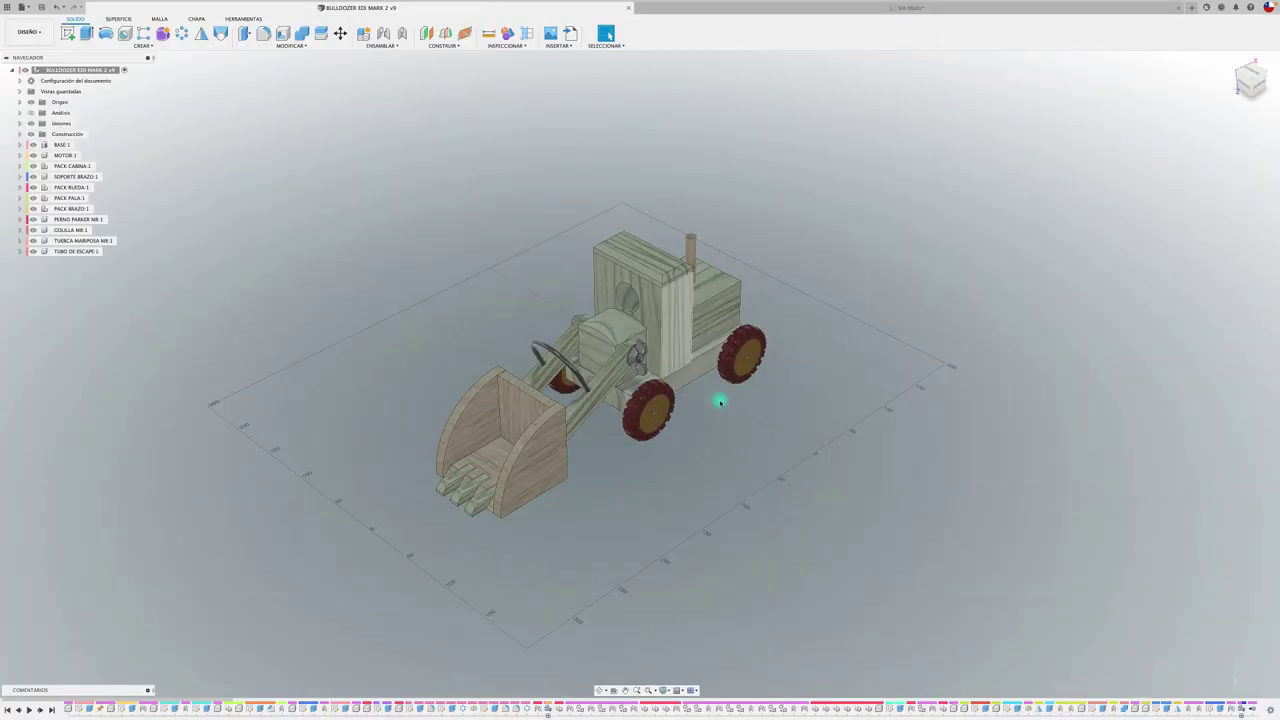
left_click(735, 8)
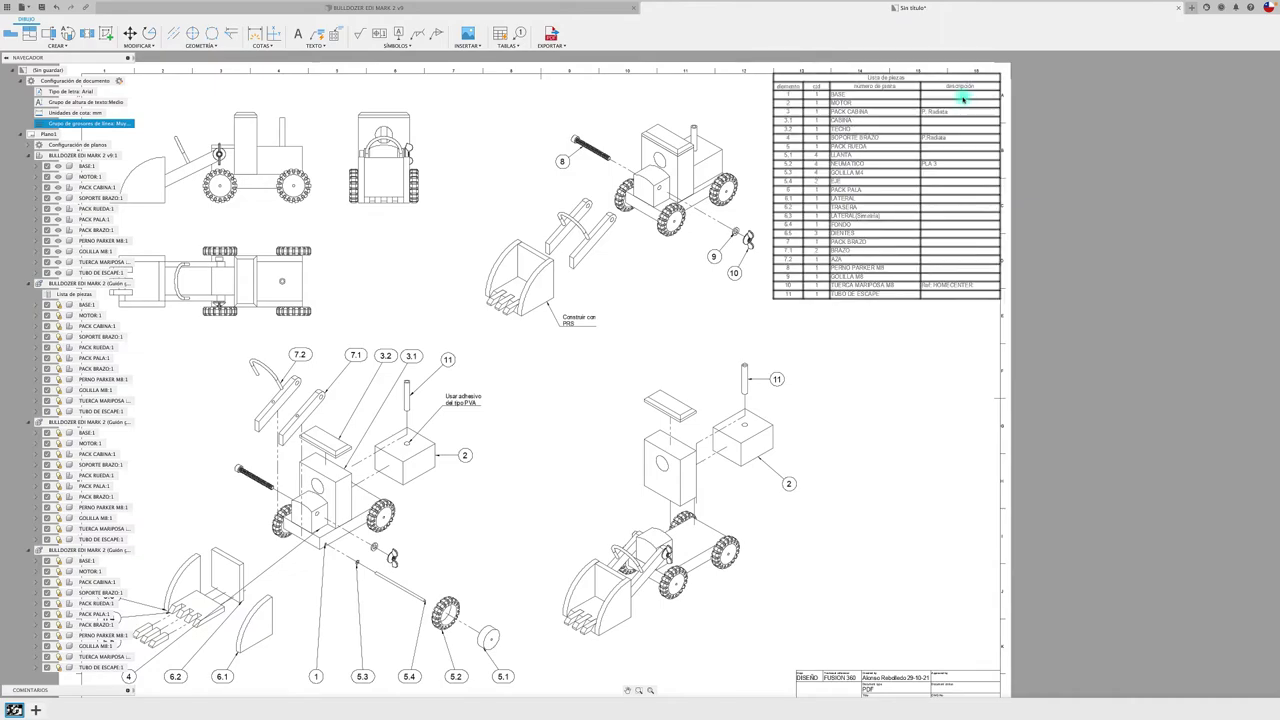
left_click(349, 7)
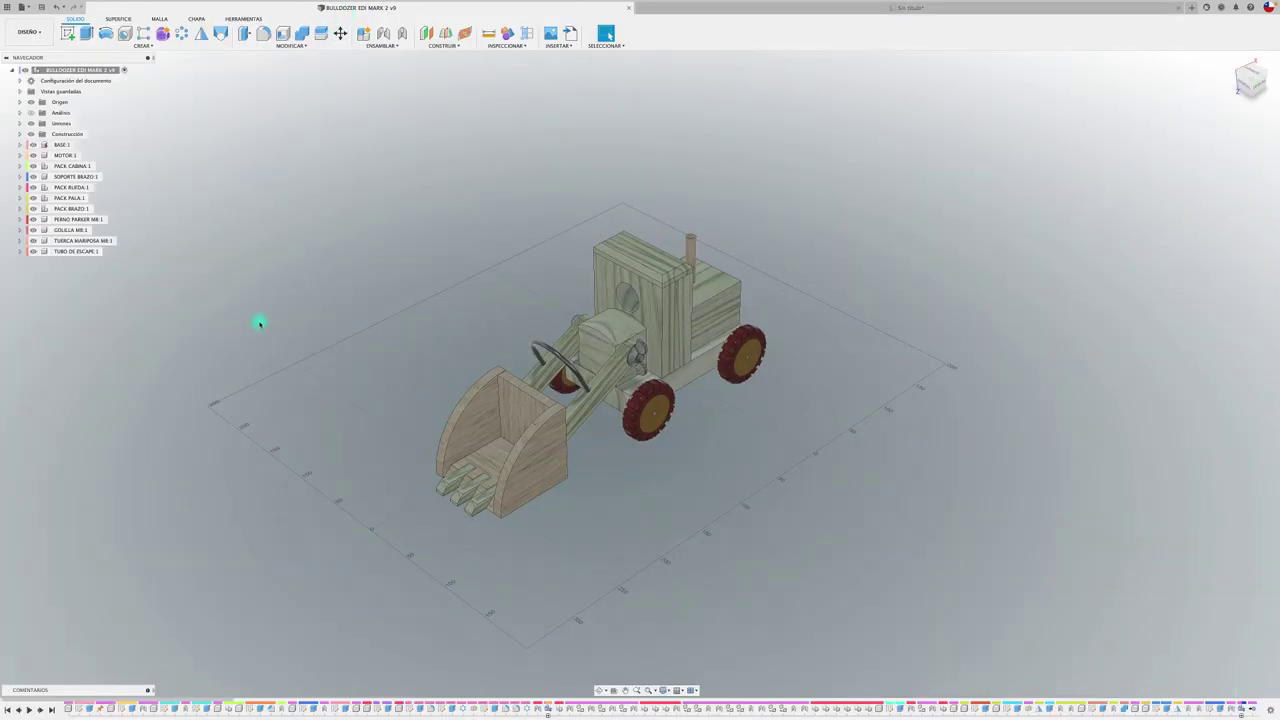
right_click(60, 145)
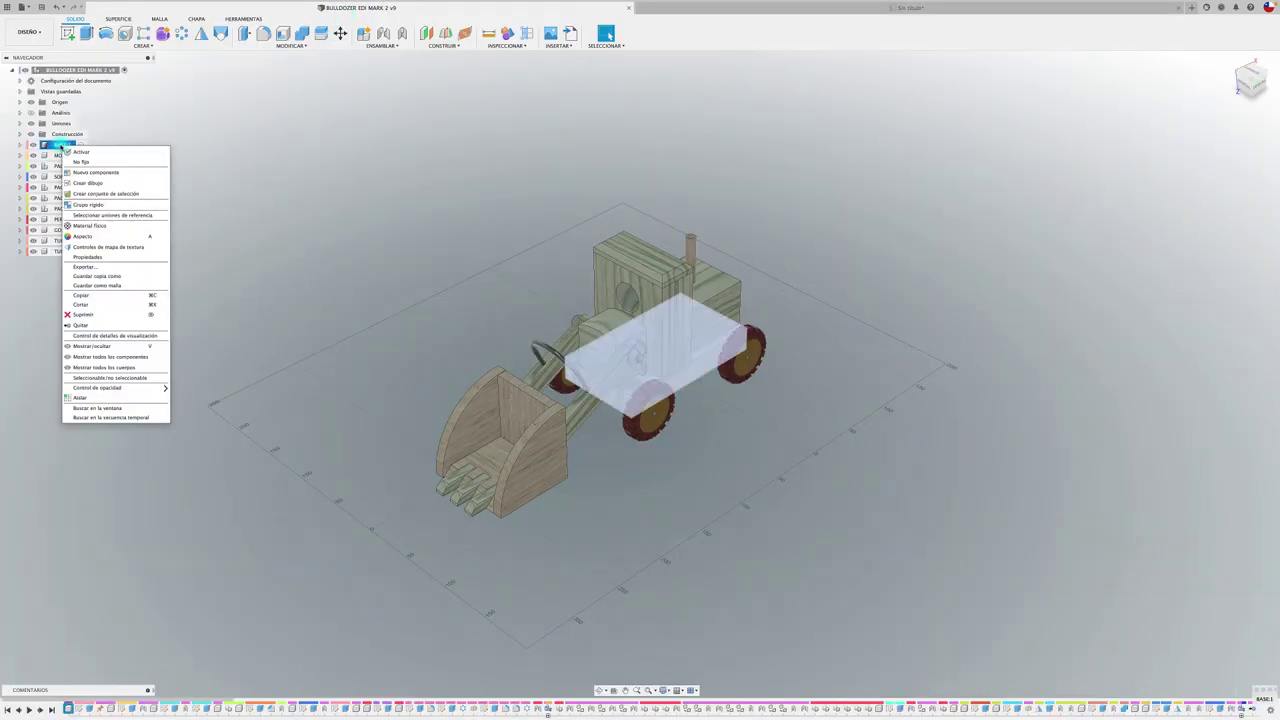
left_click(103, 257)
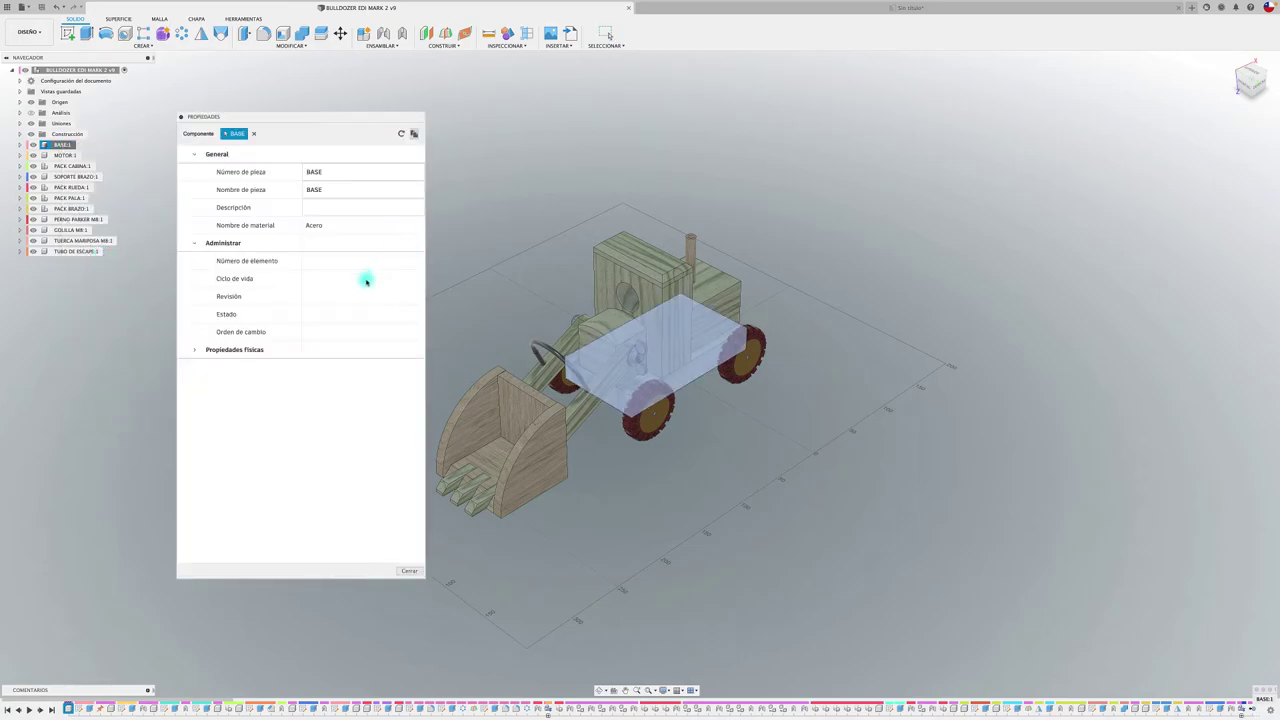
left_click(323, 208)
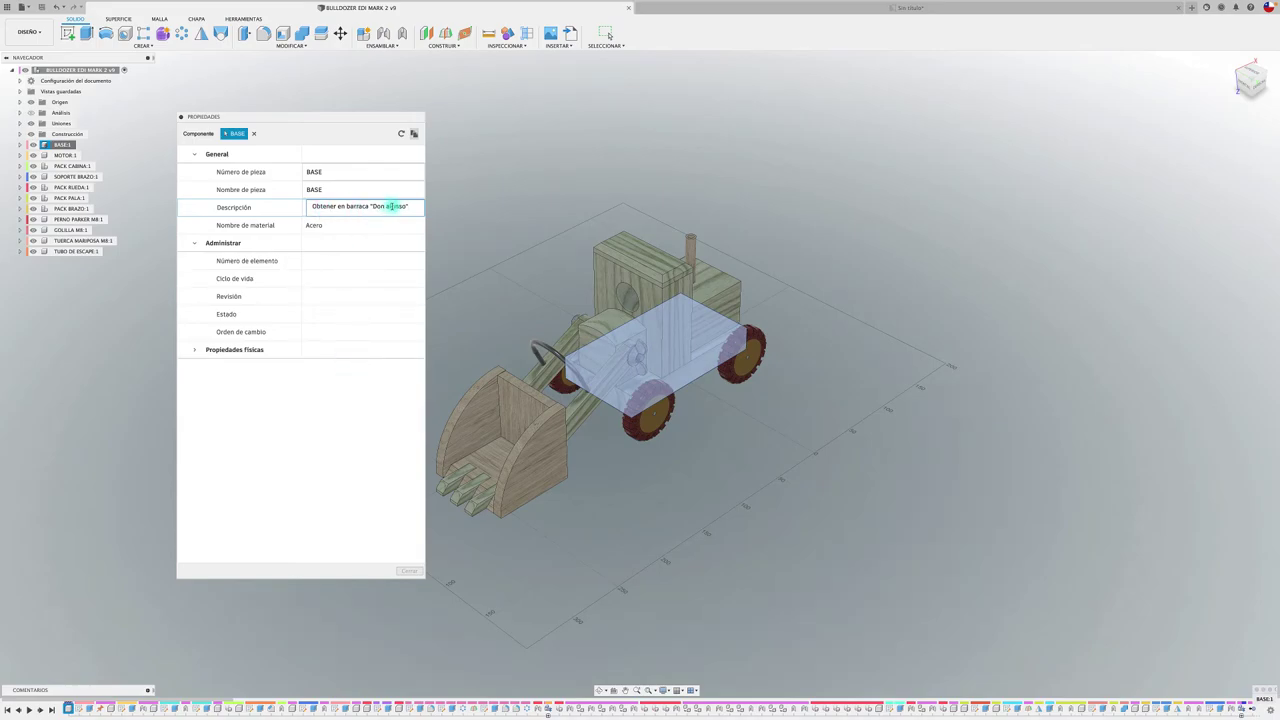
type("n")
key("Return")
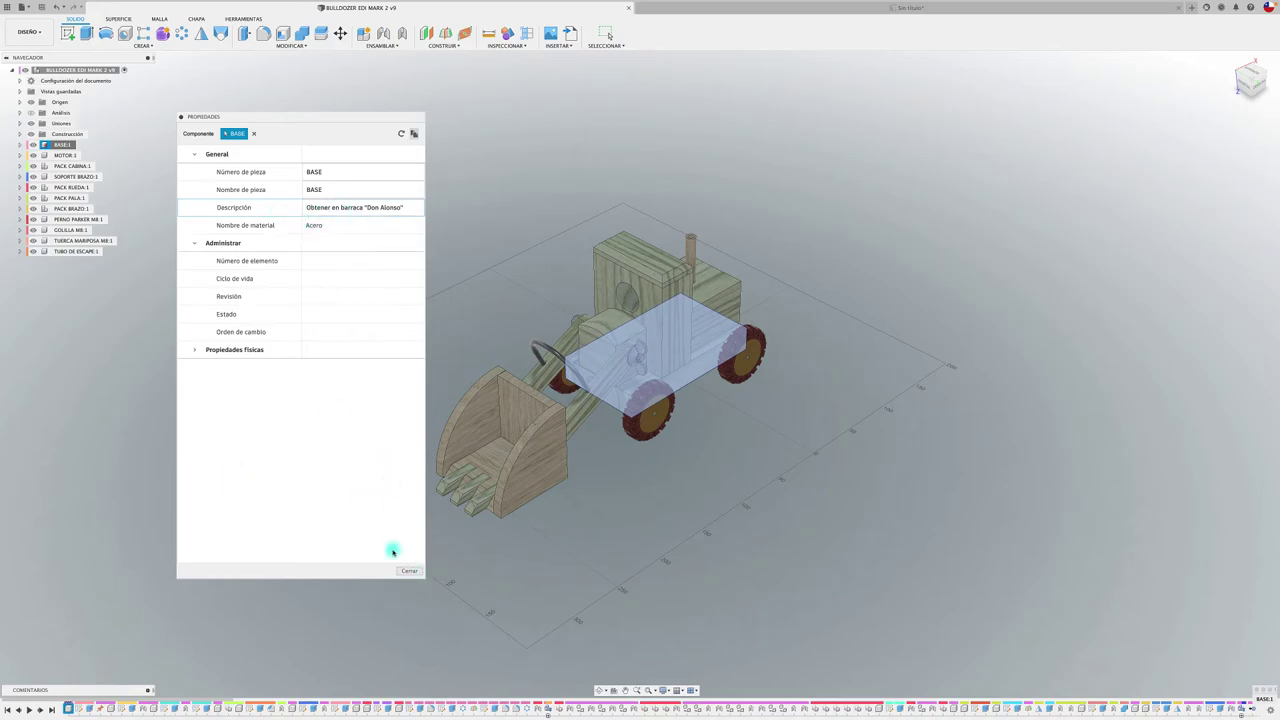
- Save the bulldozer design as a new version with description 'Guardado por el usuario'
left_click(409, 571)
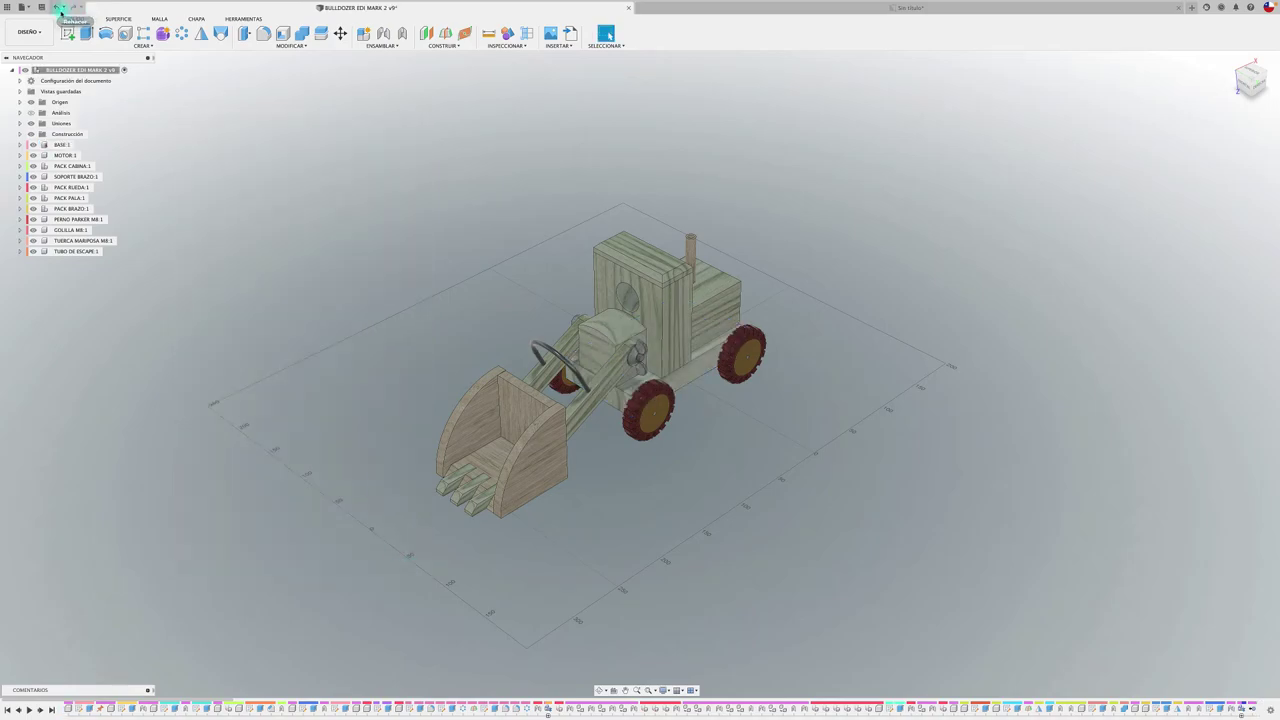
left_click(40, 8)
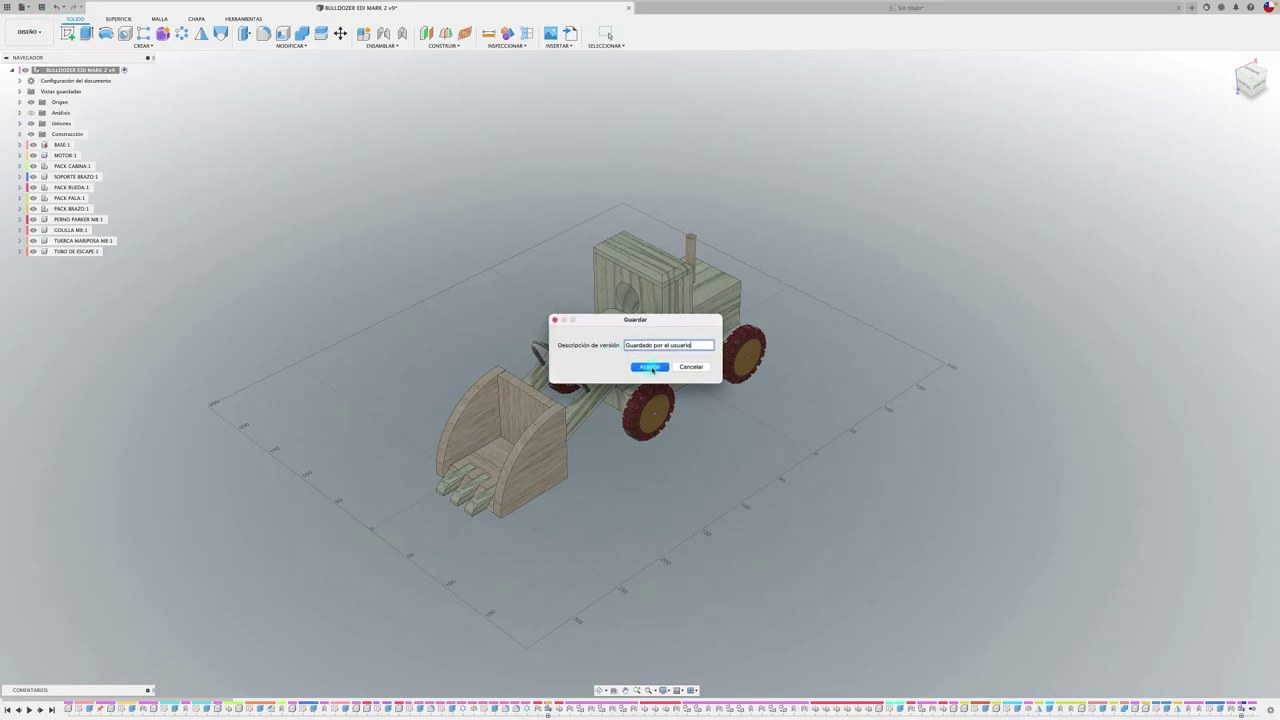
left_click(649, 366)
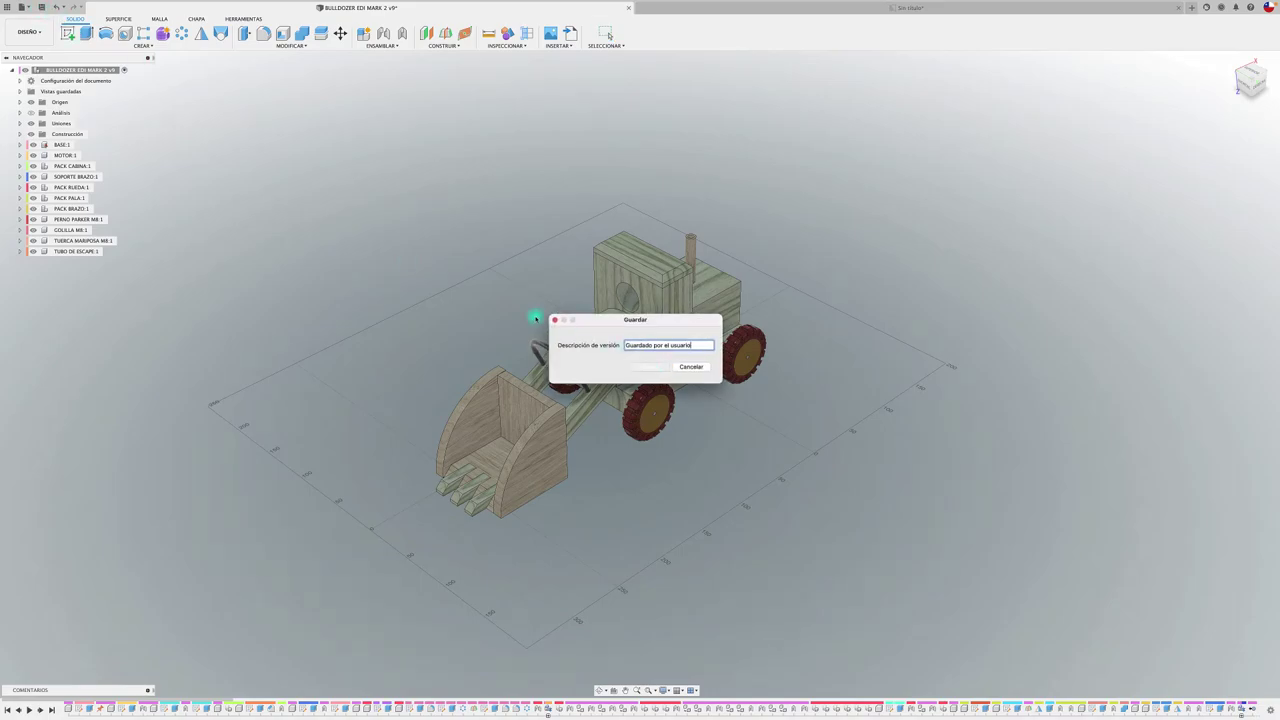
- Update the drawing to design v10 so the parts list shows BASE's 'Obtener en barraca…' description
left_click(731, 9)
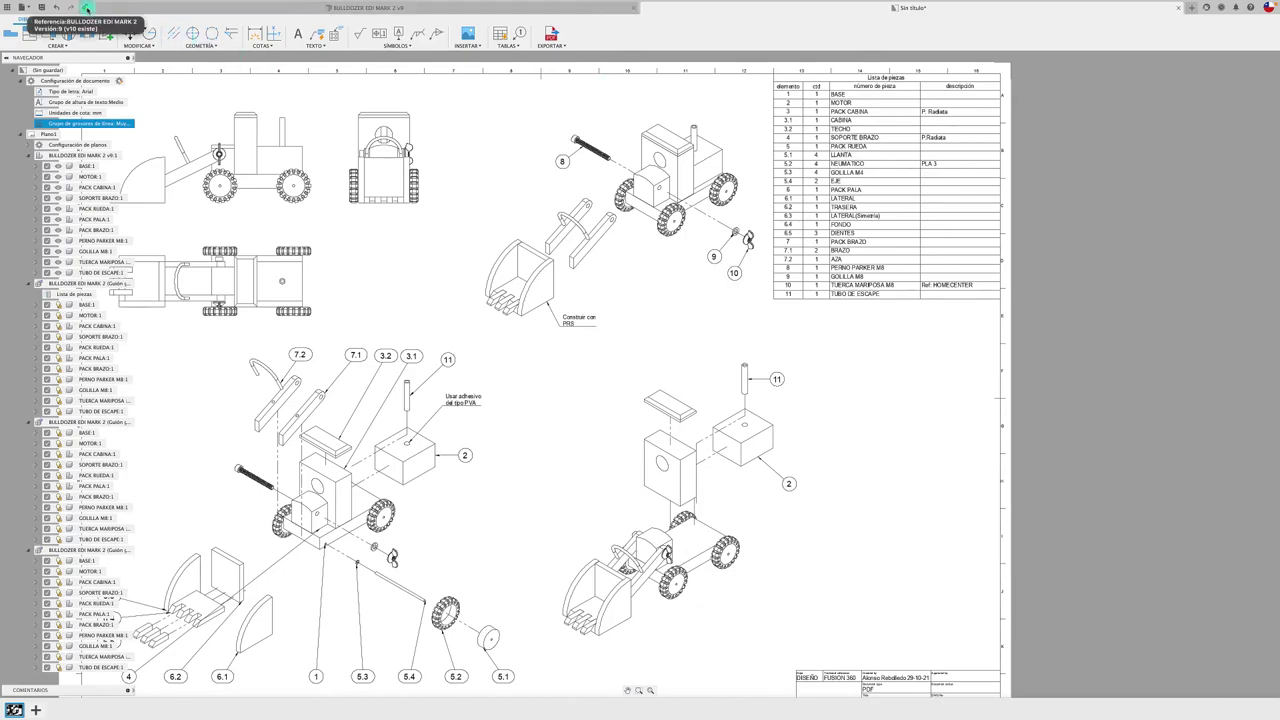
mouse_move(85, 8)
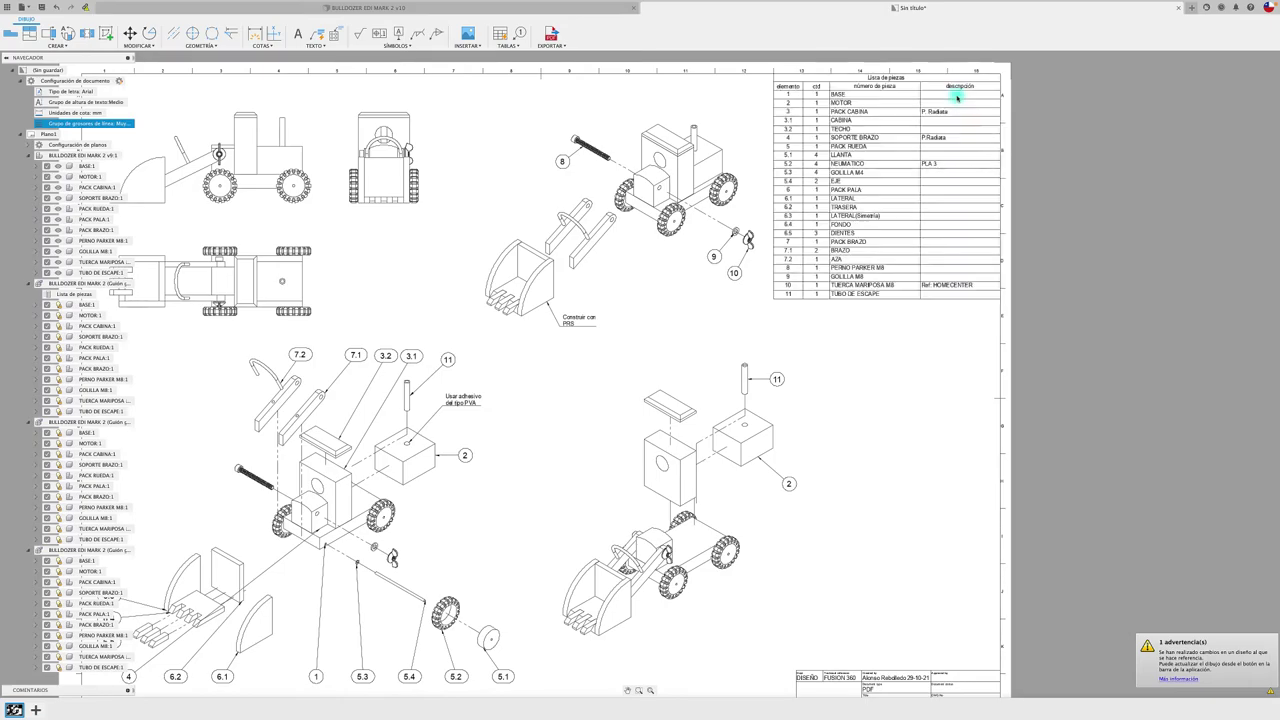
left_click(84, 7)
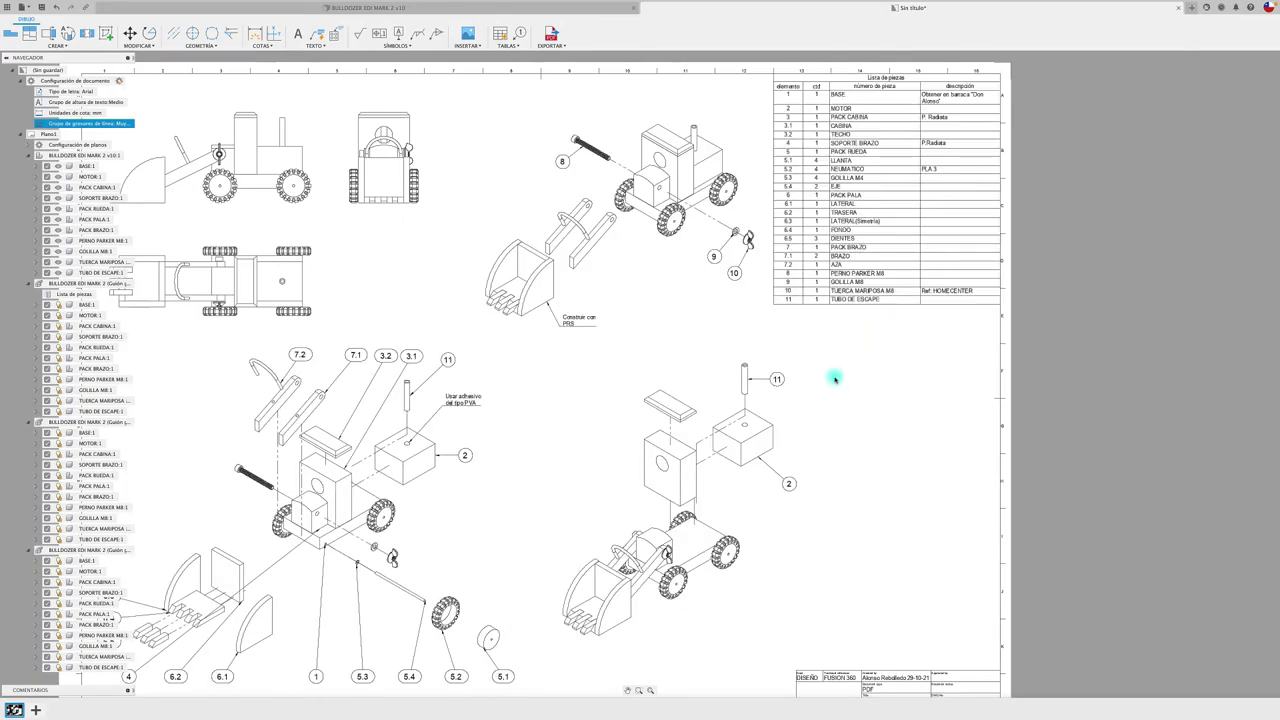
scroll(835, 378, "down", 1)
scroll(835, 380, "down", 2)
scroll(833, 384, "down", 1)
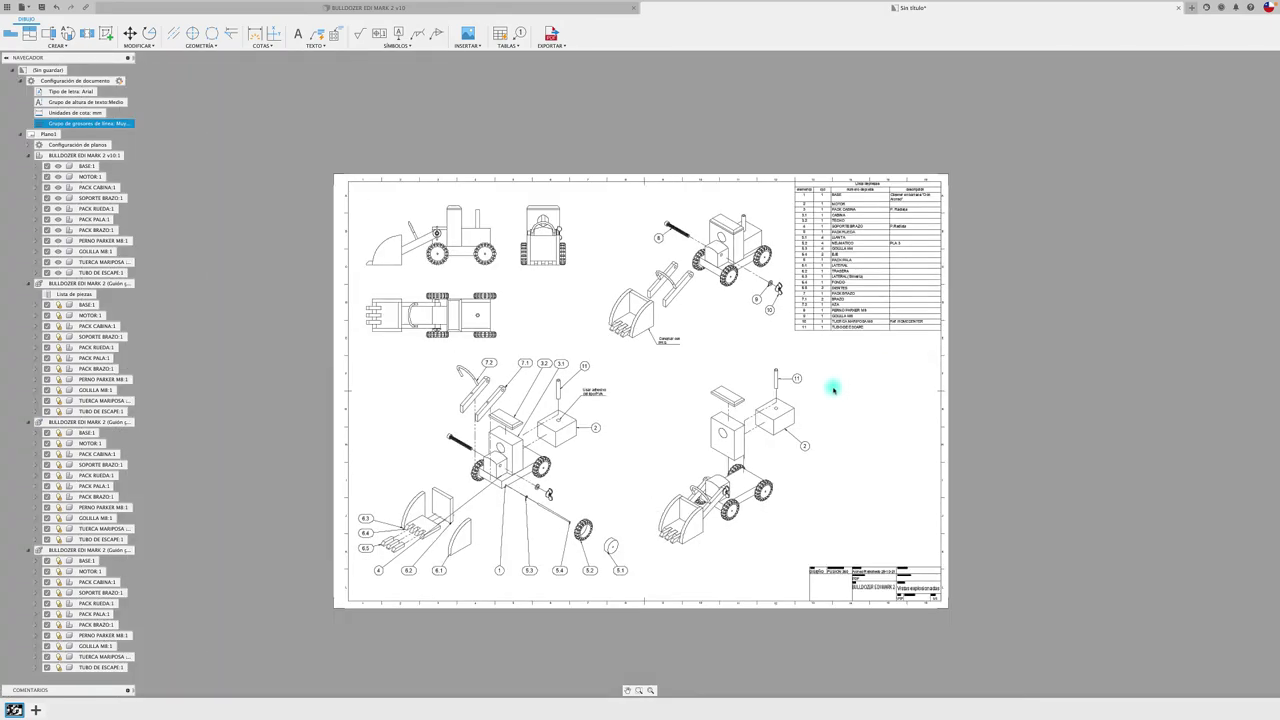
- Shift the lower-right assembled view down-right and the lower-left exploded view slightly right
left_click_drag(773, 534, 816, 550)
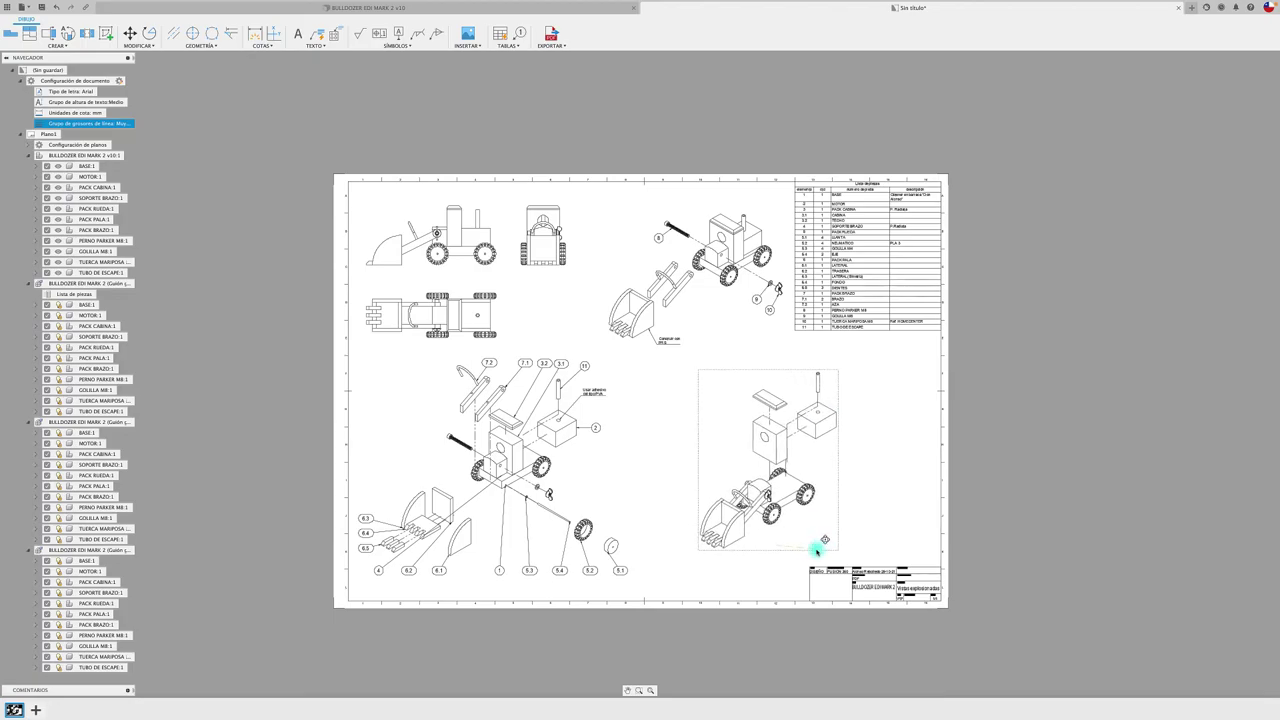
left_click(822, 548)
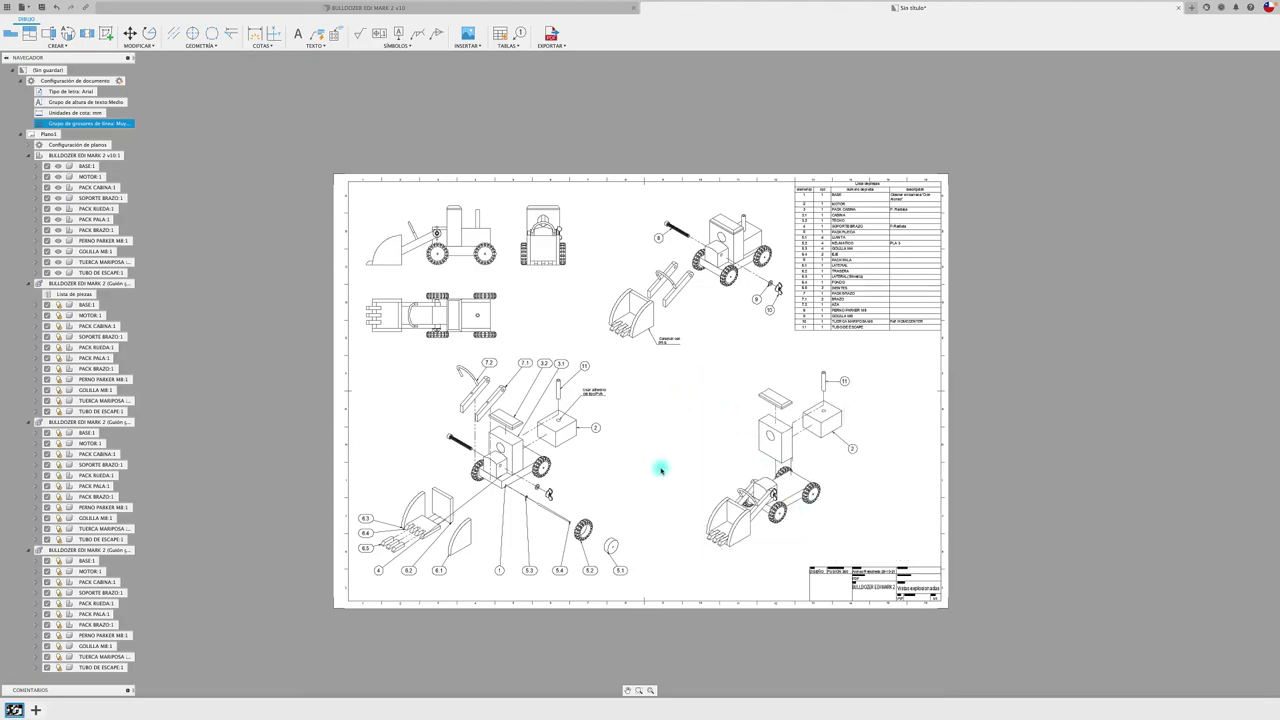
left_click(621, 482)
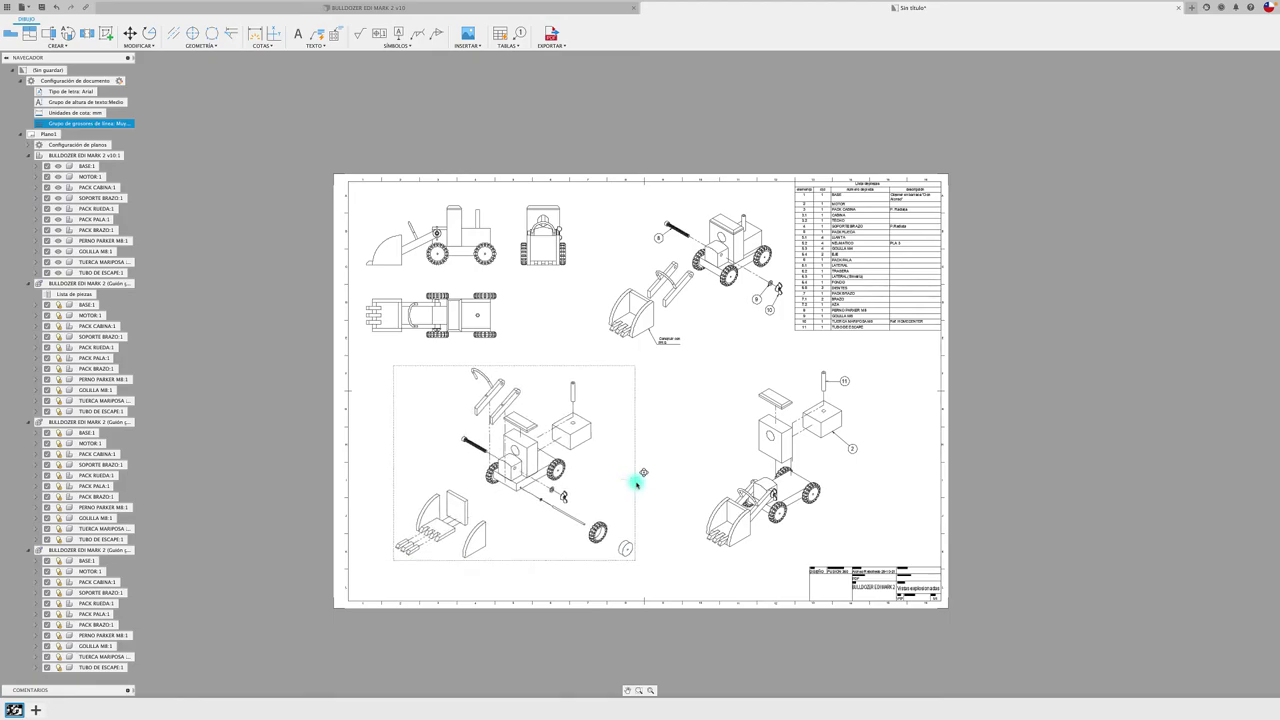
left_click(638, 480)
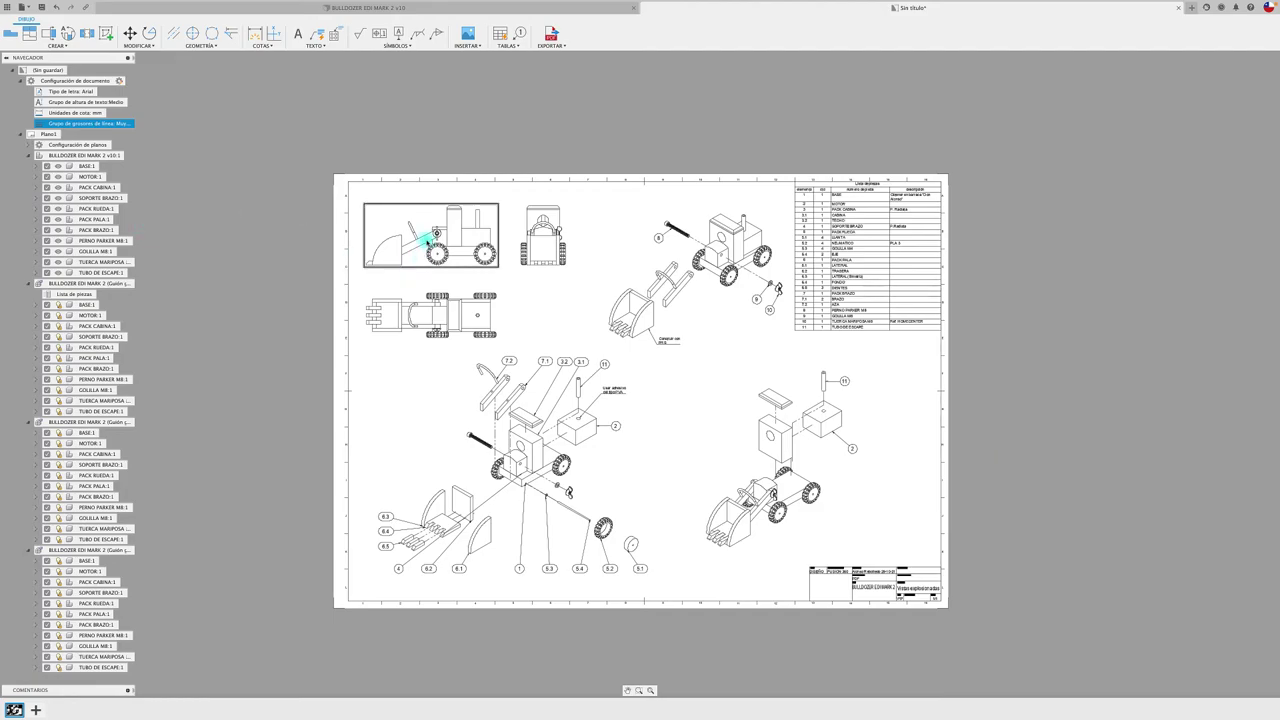
scroll(423, 251, "up", 3)
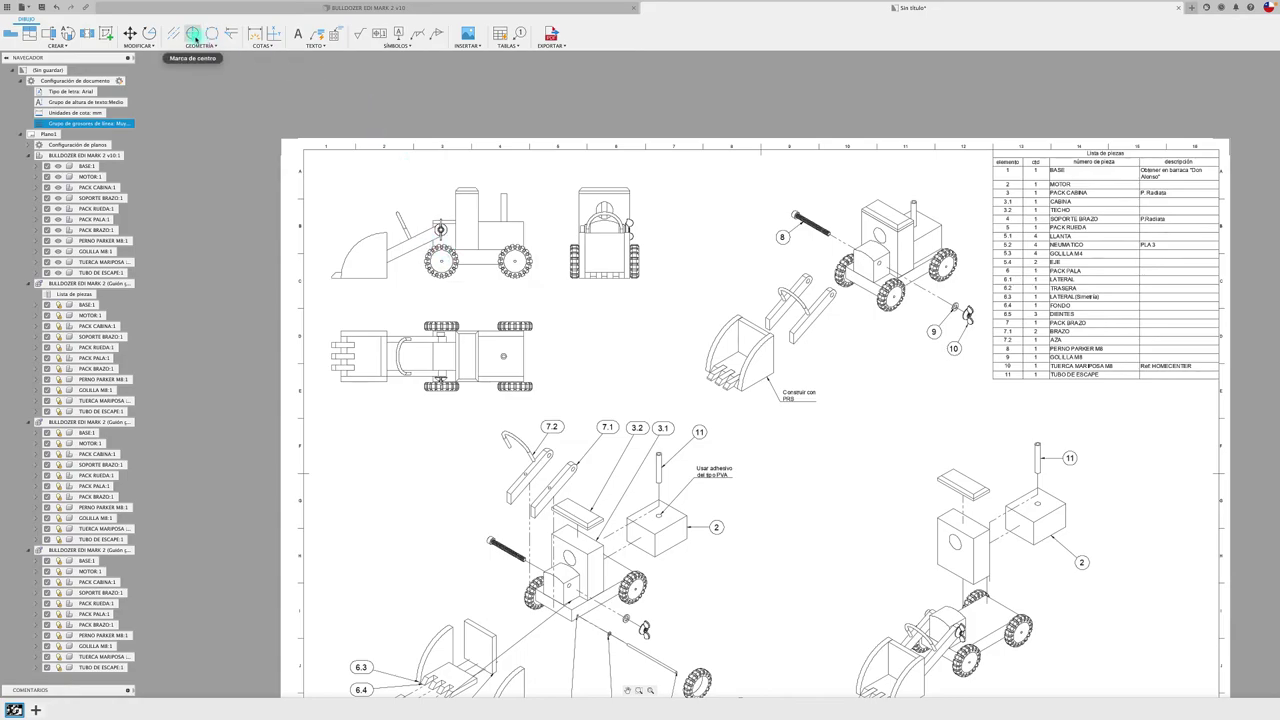
- Add center marks to the left wheel and the top view's small circle
left_click(191, 34)
scroll(433, 285, "up", 3)
left_click(445, 255)
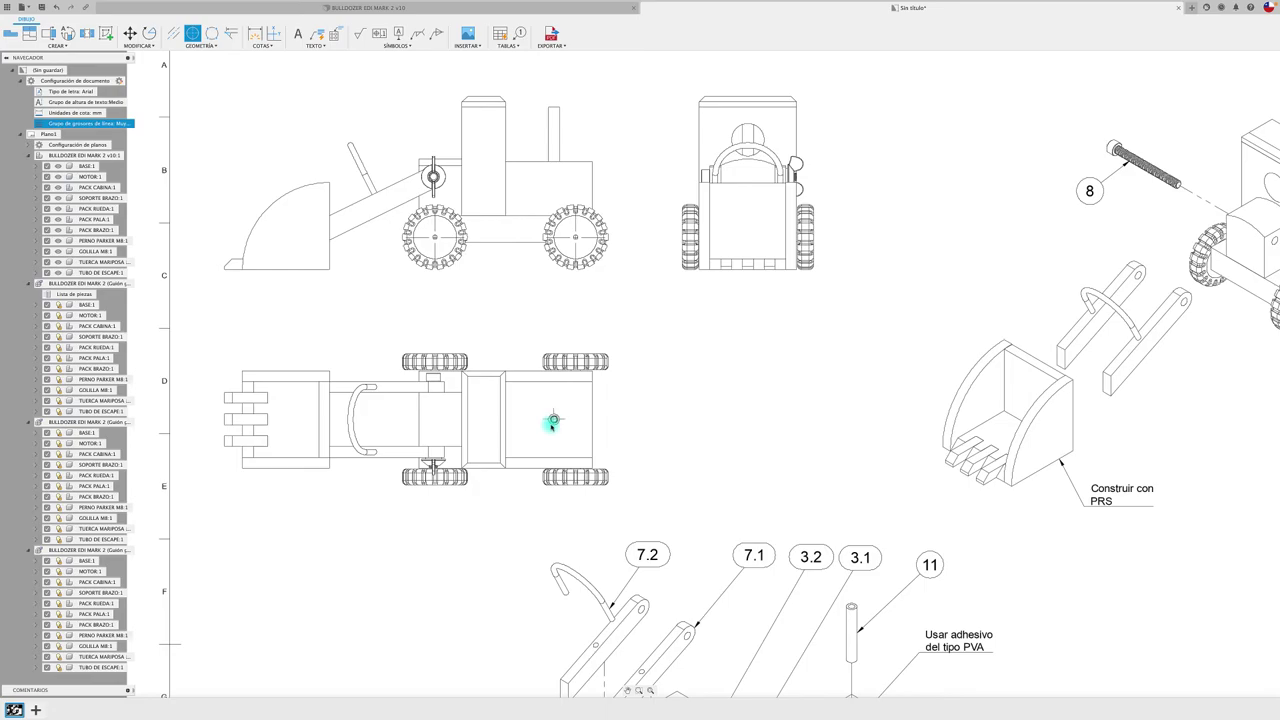
left_click(552, 421)
middle_click_drag(446, 386, 413, 345)
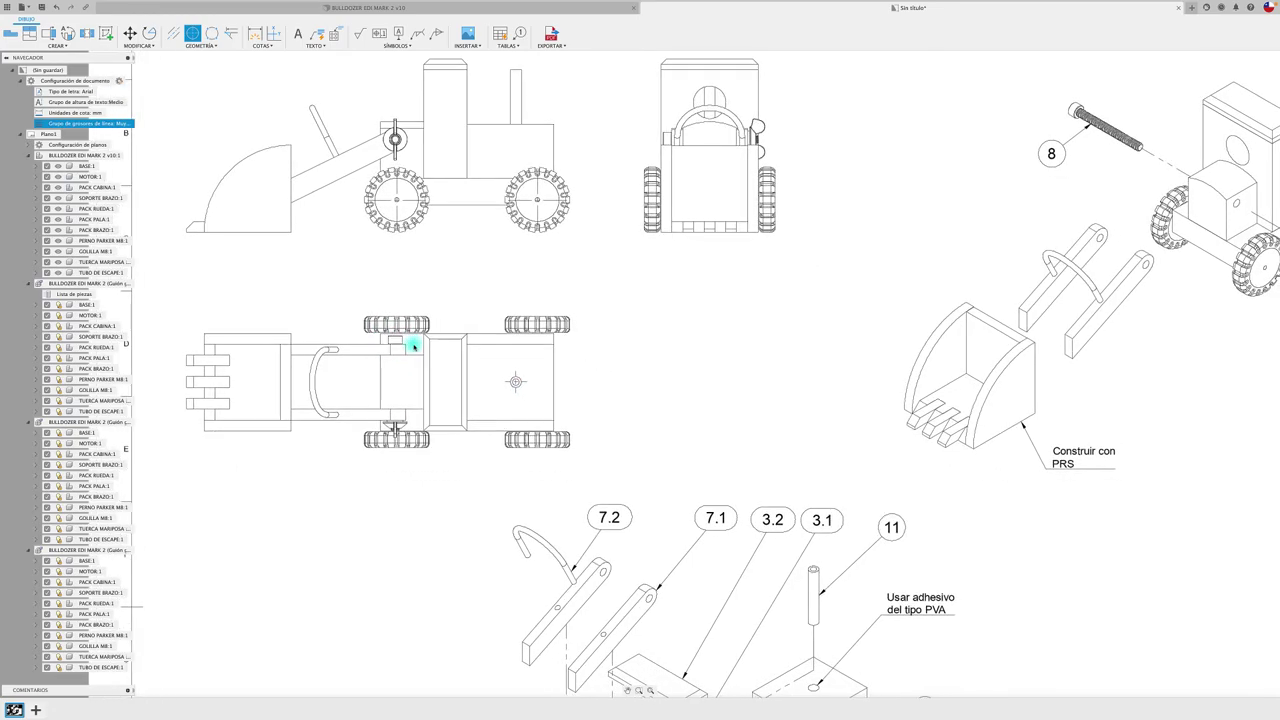
scroll(413, 345, "down", 2)
scroll(400, 345, "down", 2)
scroll(396, 350, "down", 2)
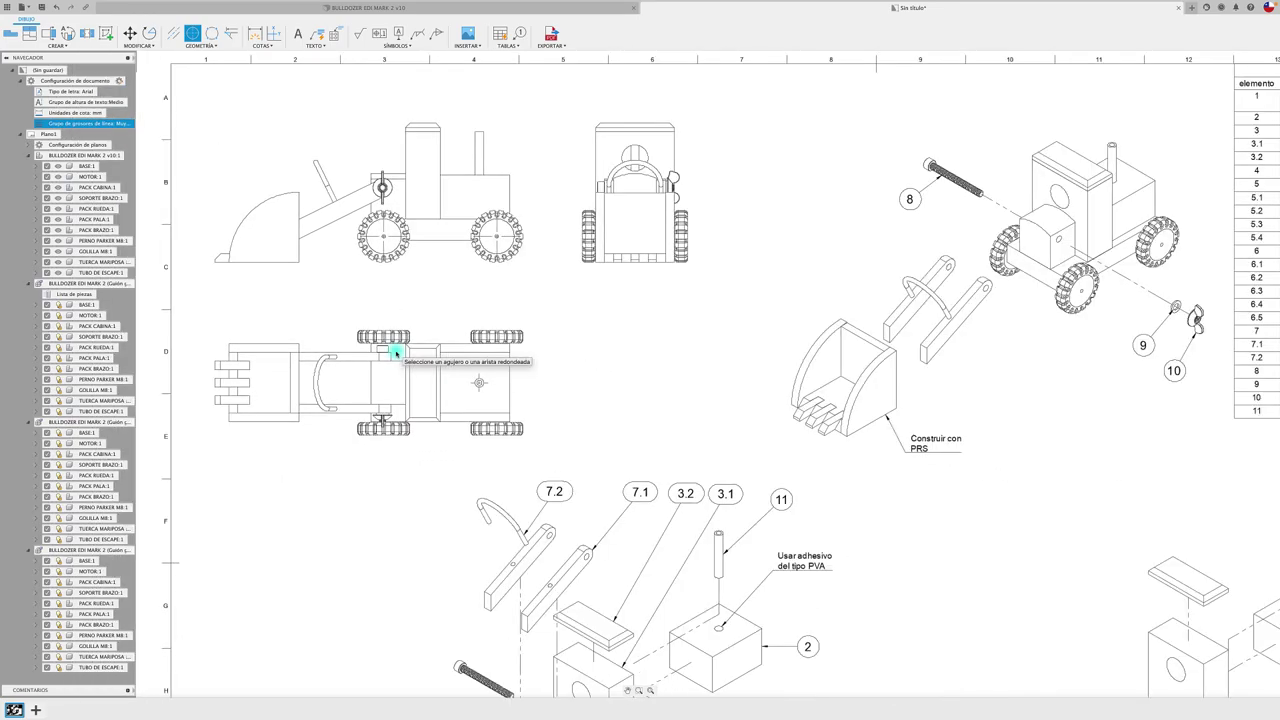
scroll(396, 352, "down", 2)
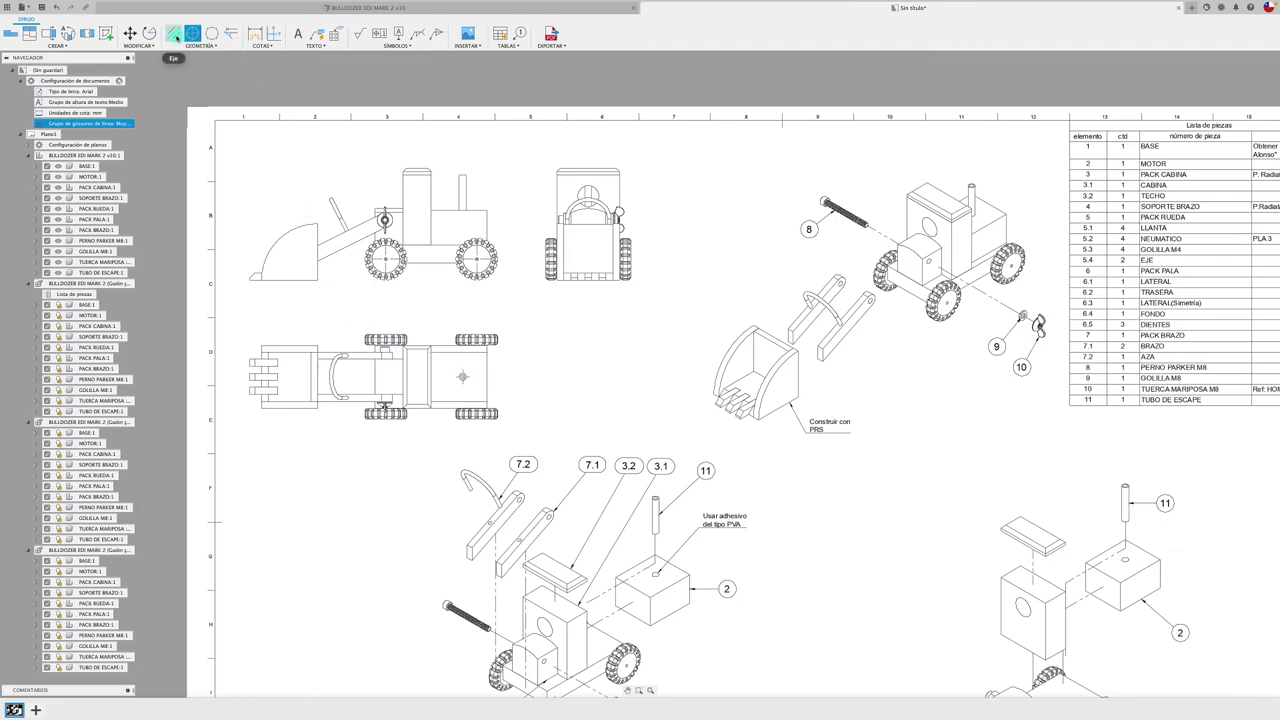
- Draw a centerline through the middle of the top view, extended further left
left_click(174, 35)
left_click(452, 348)
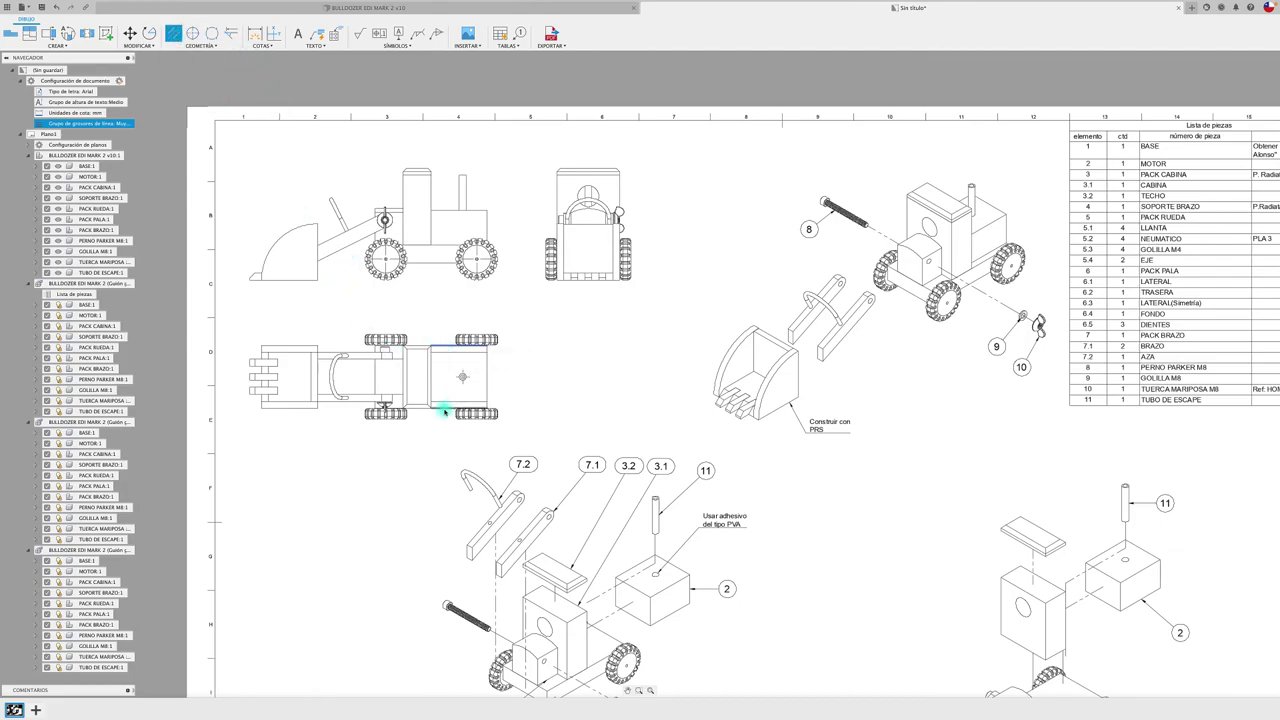
left_click(445, 411)
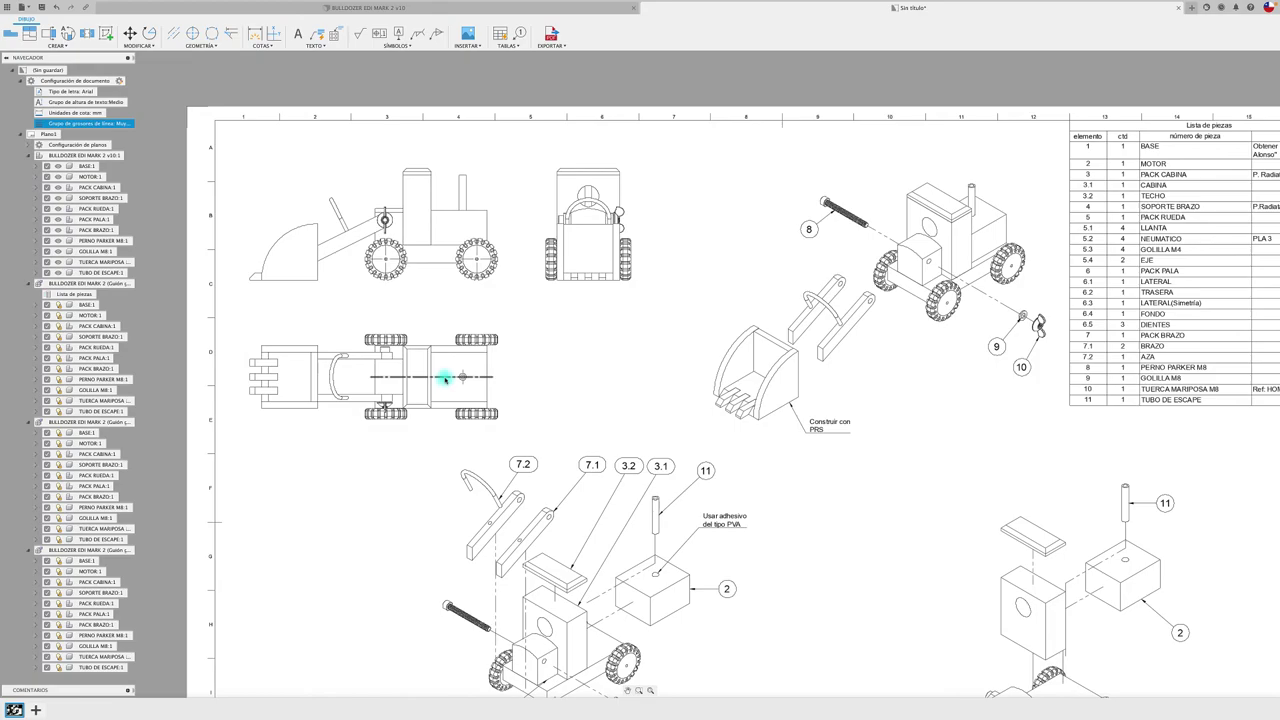
left_click_drag(370, 377, 238, 383)
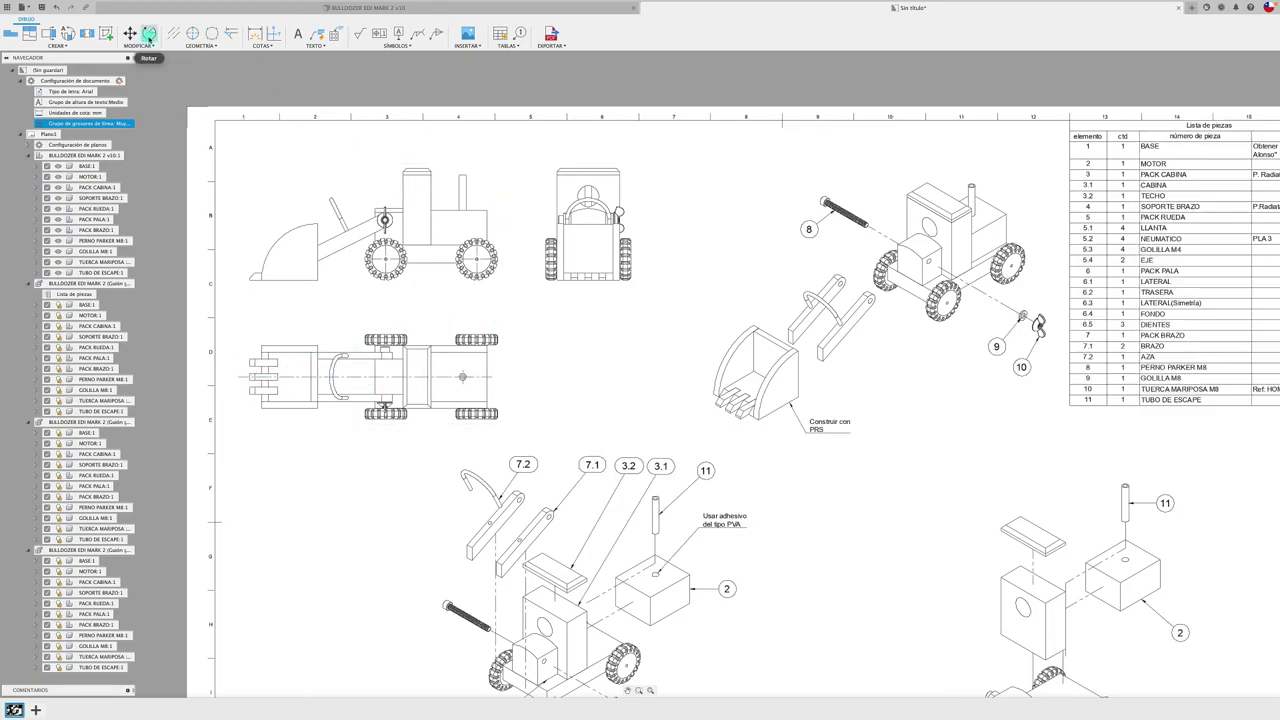
- Add a vertical centerline through the front view, lengthened upward
left_click(173, 34)
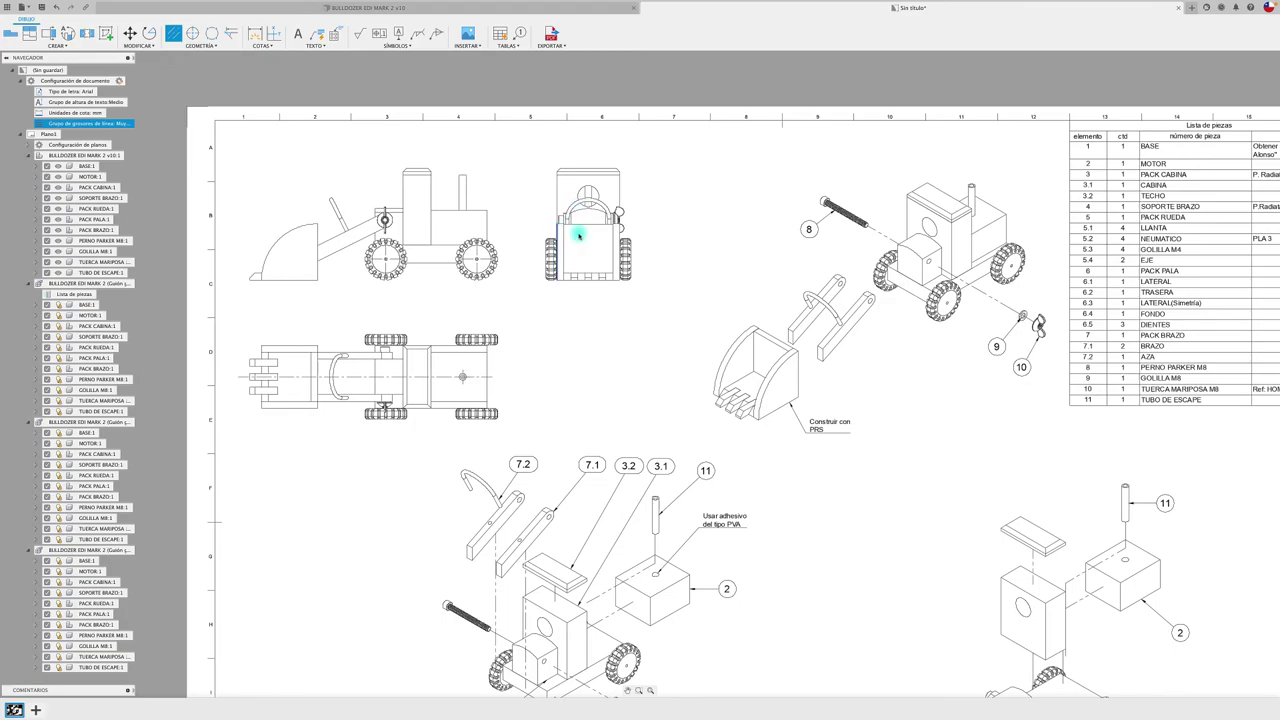
left_click(608, 244)
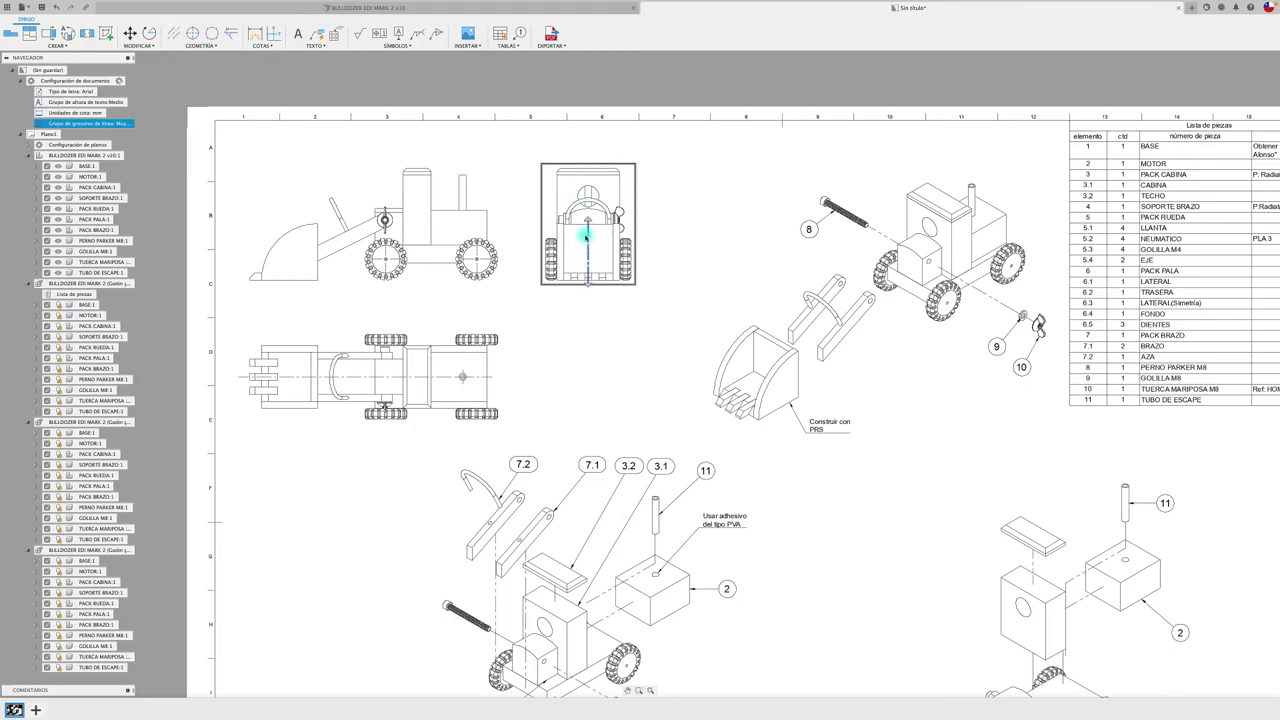
left_click_drag(587, 216, 587, 157)
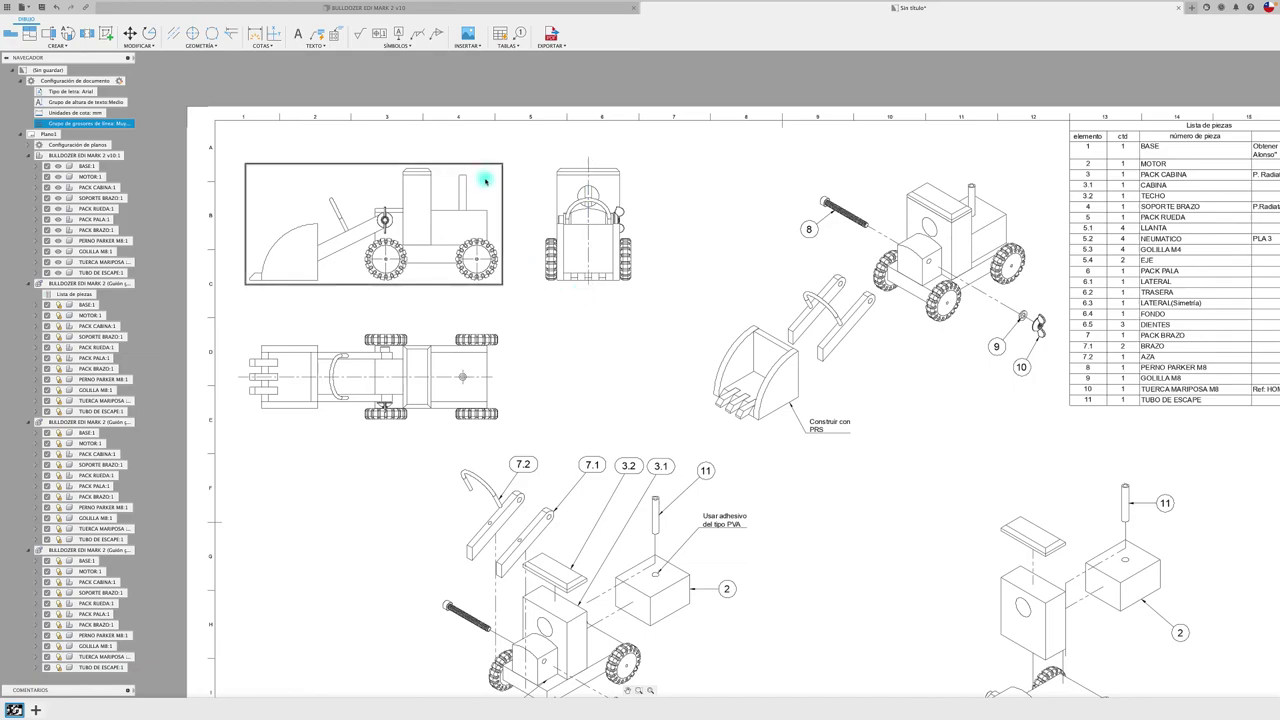
- Add a centerline along the side view's loader arm, extended down toward the bucket
left_click(173, 33)
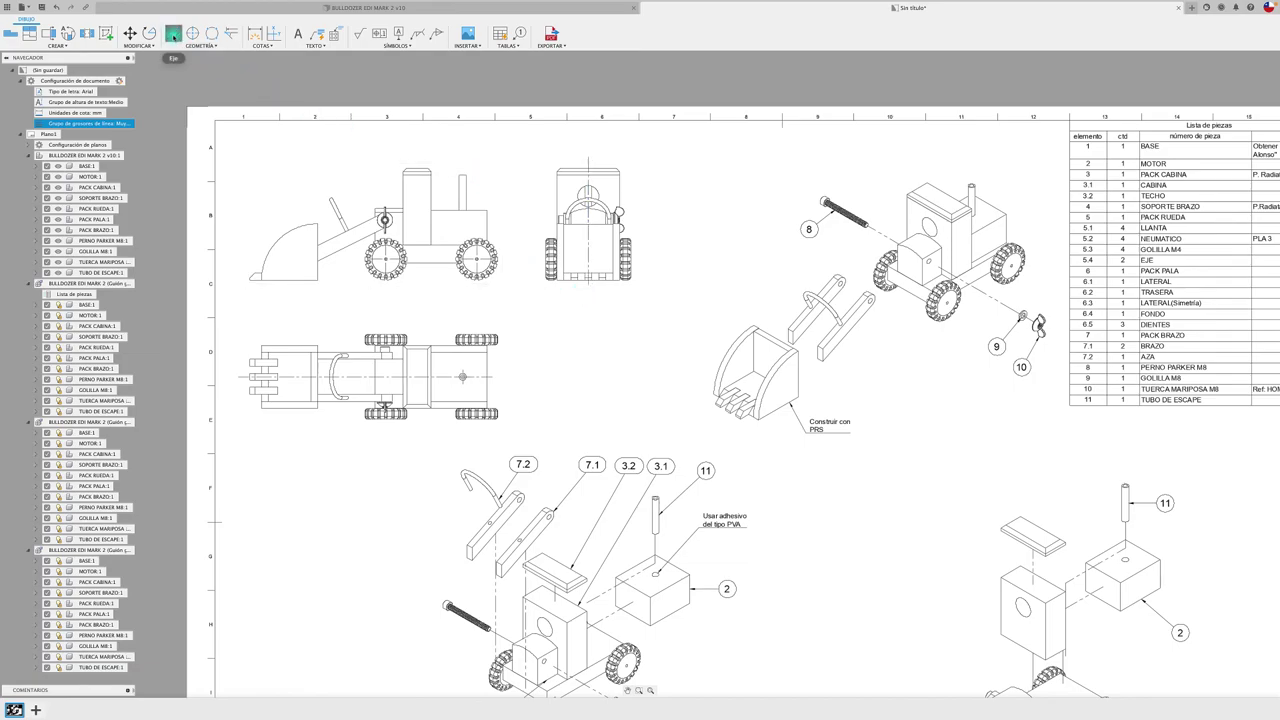
left_click(337, 254)
left_click(316, 255)
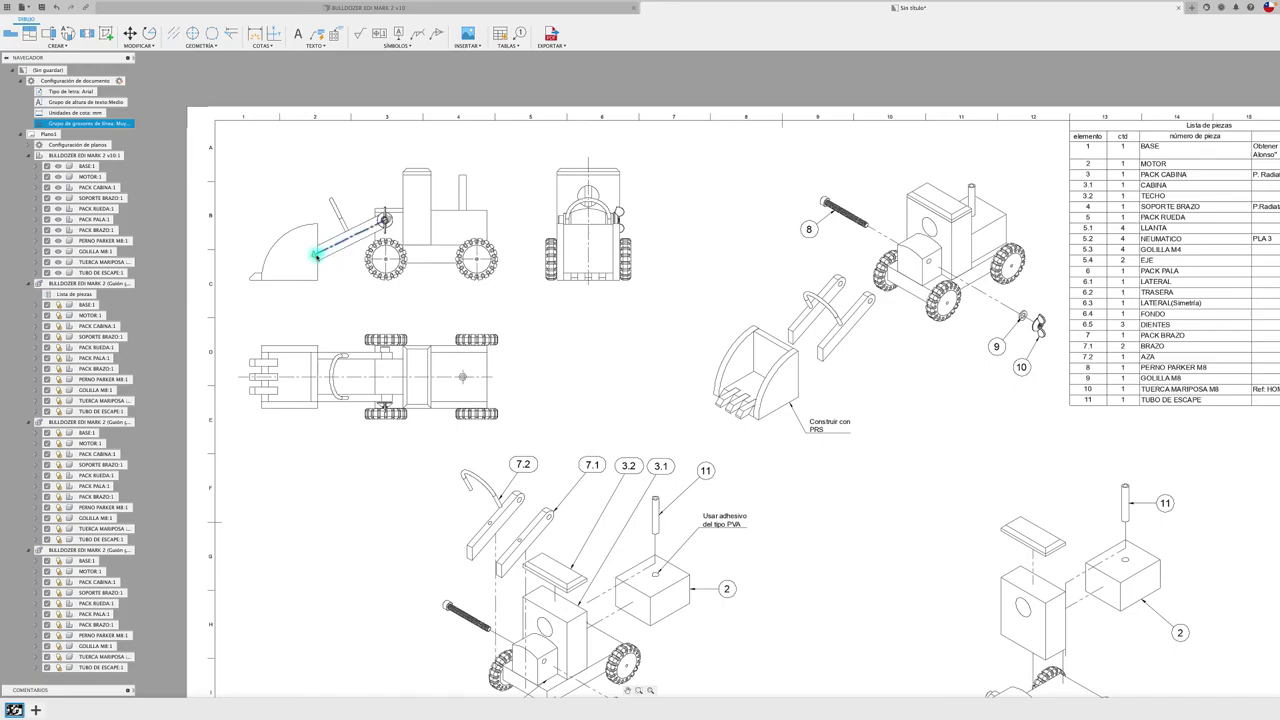
left_click_drag(316, 255, 284, 268)
left_click(587, 340)
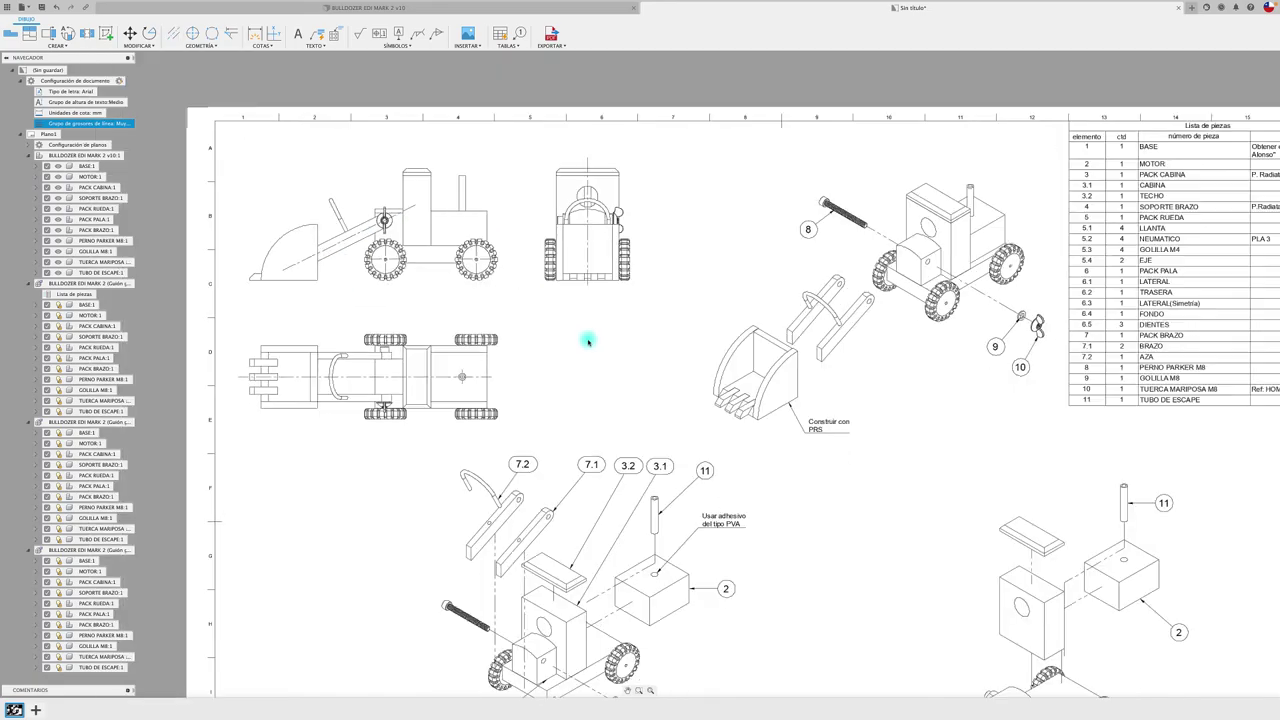
scroll(587, 340, "down", 5)
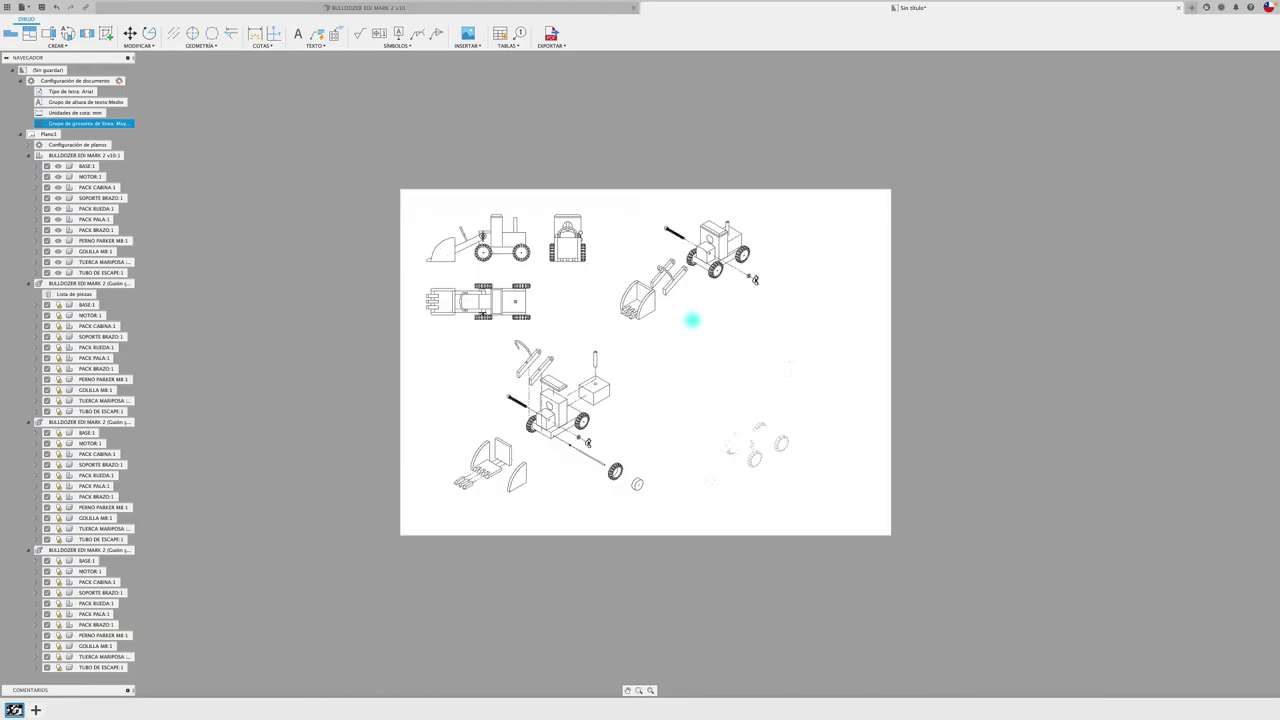
- Export the drawing to PDF with Abrir PDF ticked, saving 'Sin título.pdf' on the Desktop
scroll(692, 320, "up", 3)
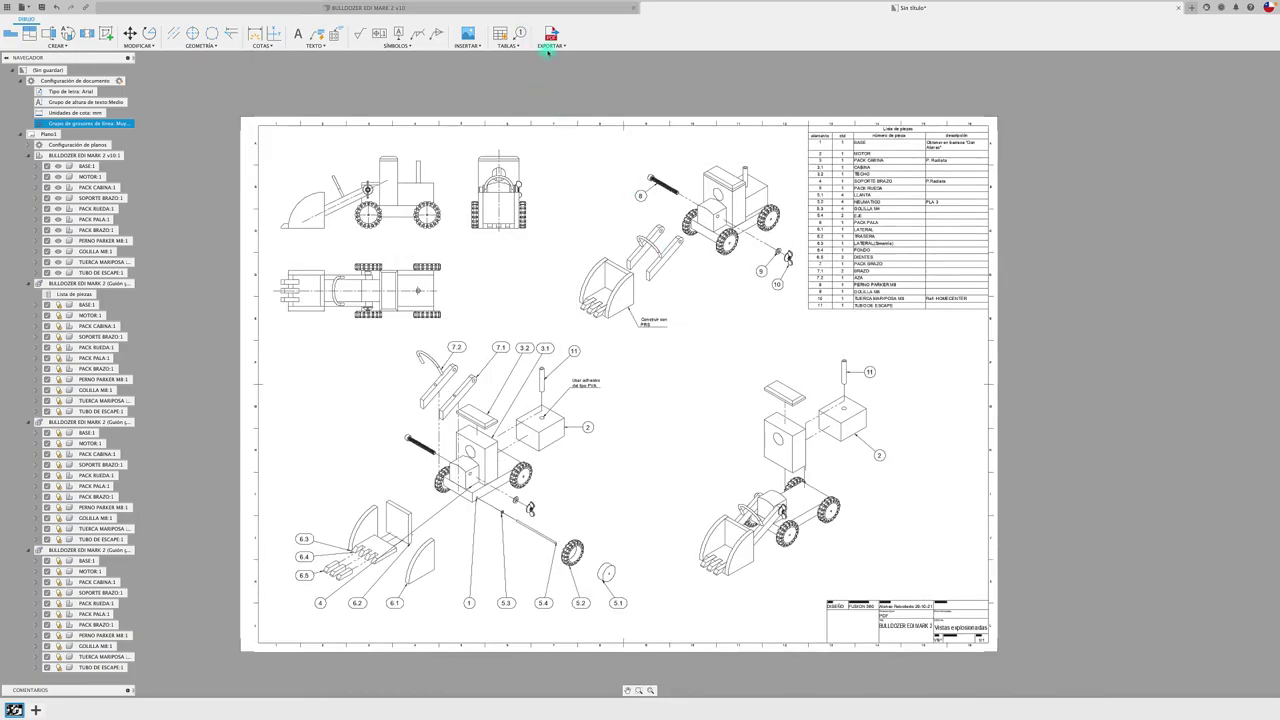
left_click(550, 36)
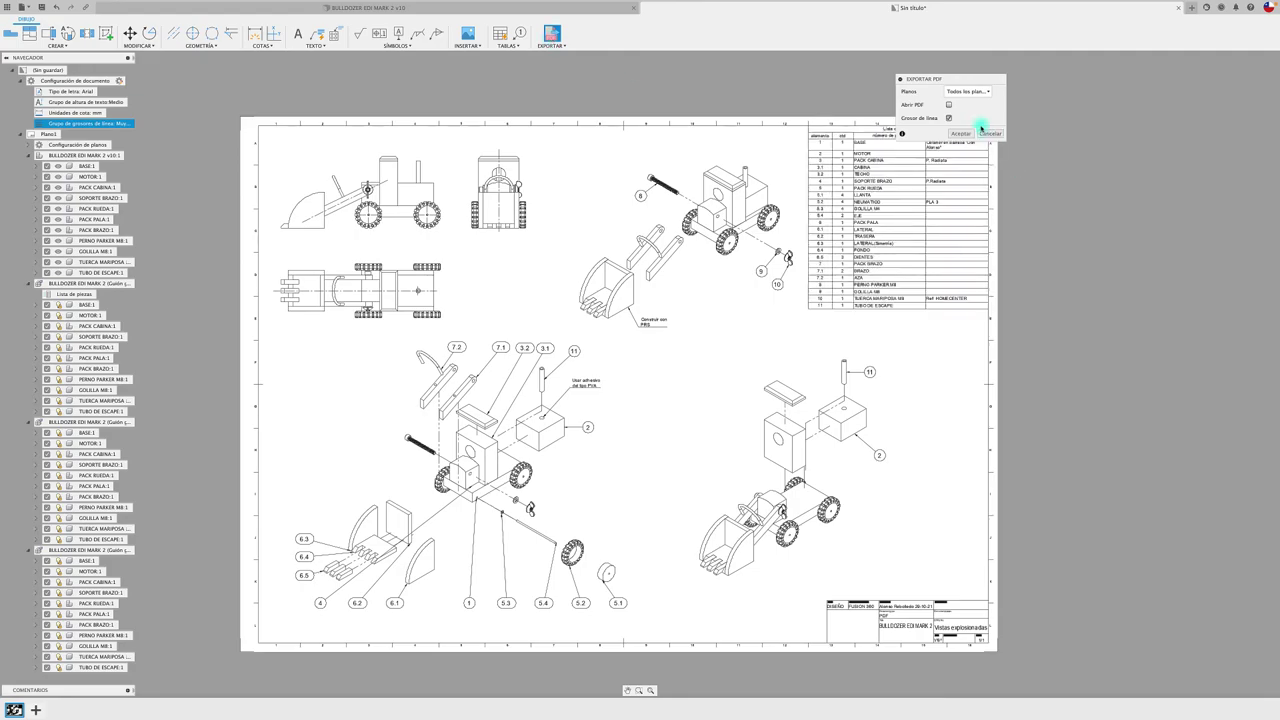
left_click(972, 134)
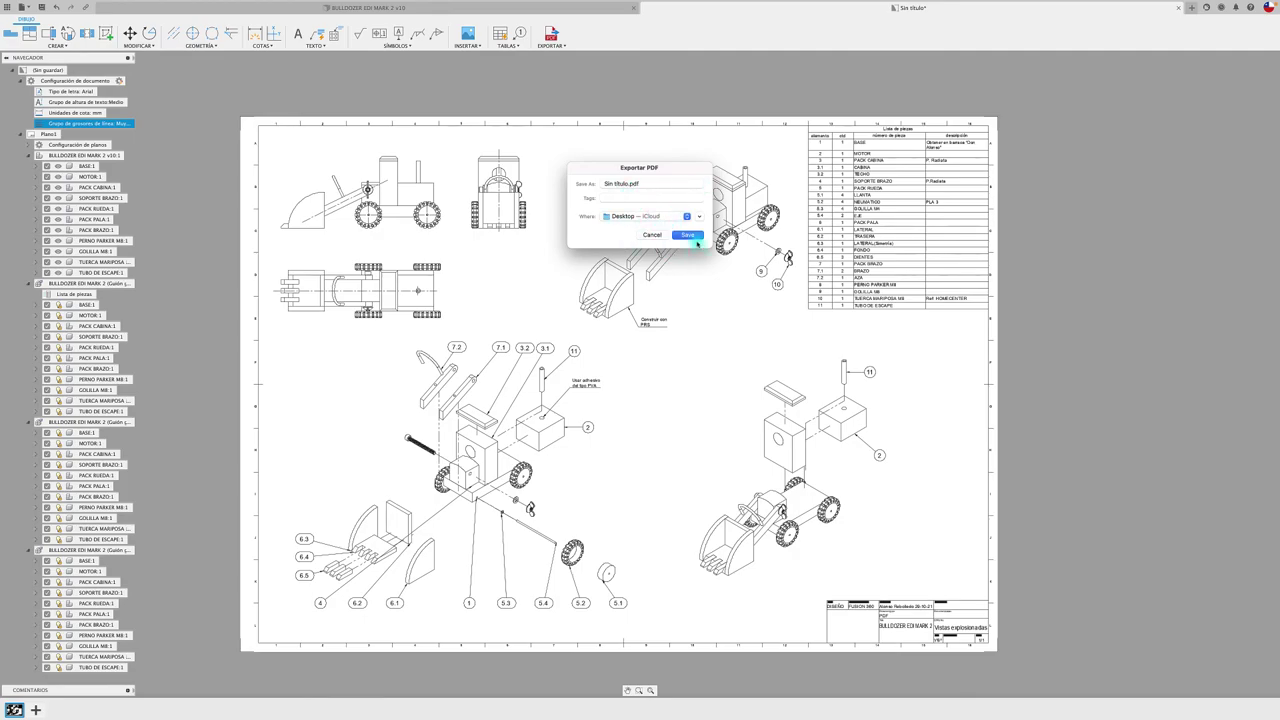
left_click(695, 236)
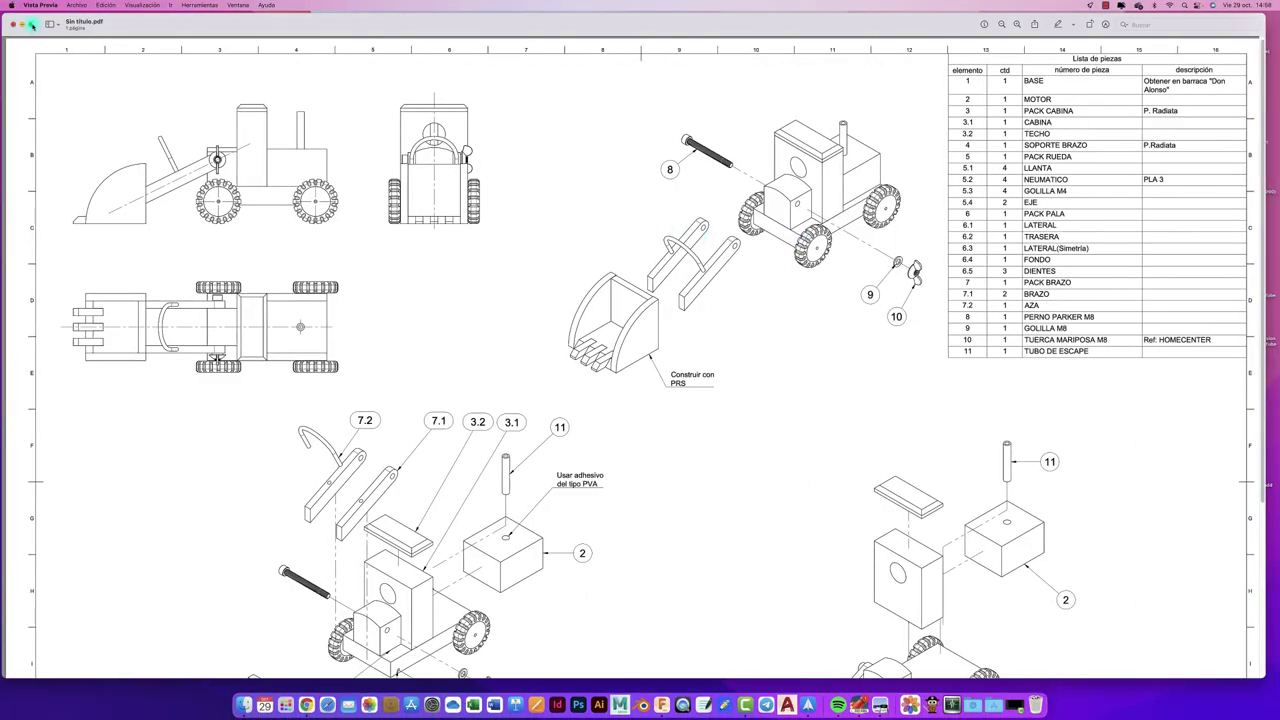
- Switch the Preview window showing 'Sin título.pdf' to full screen
left_click(31, 24)
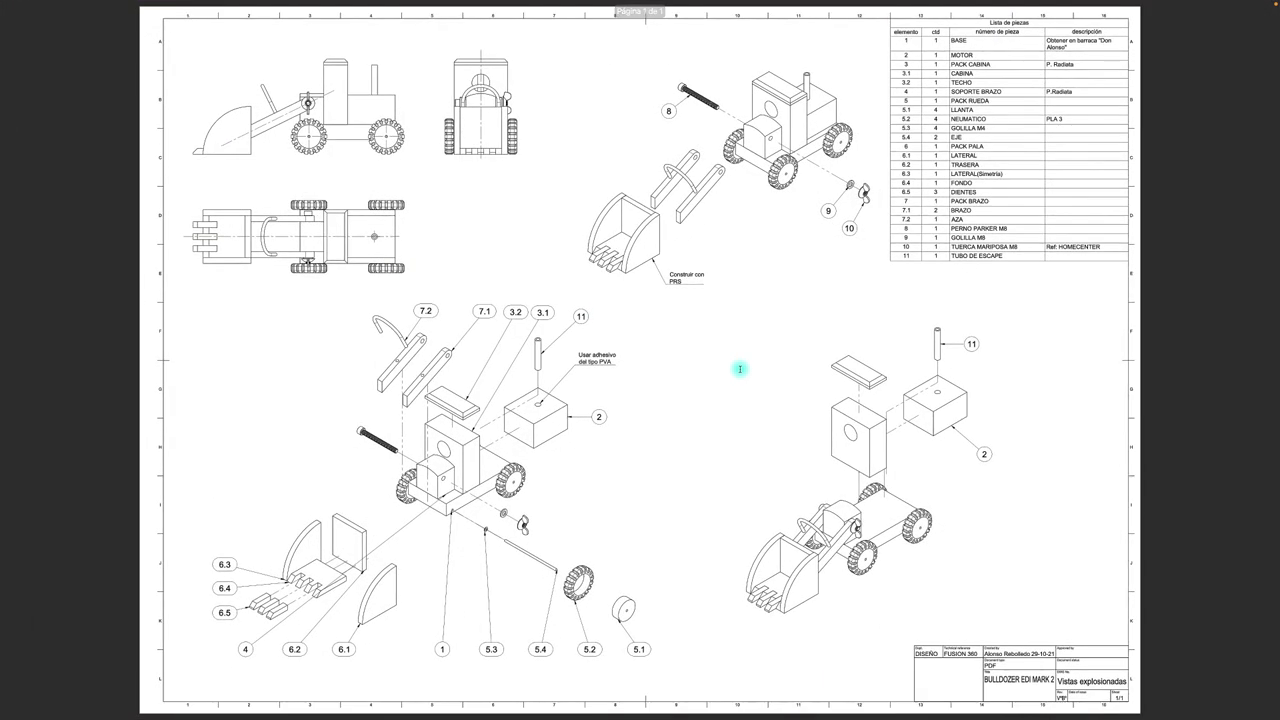